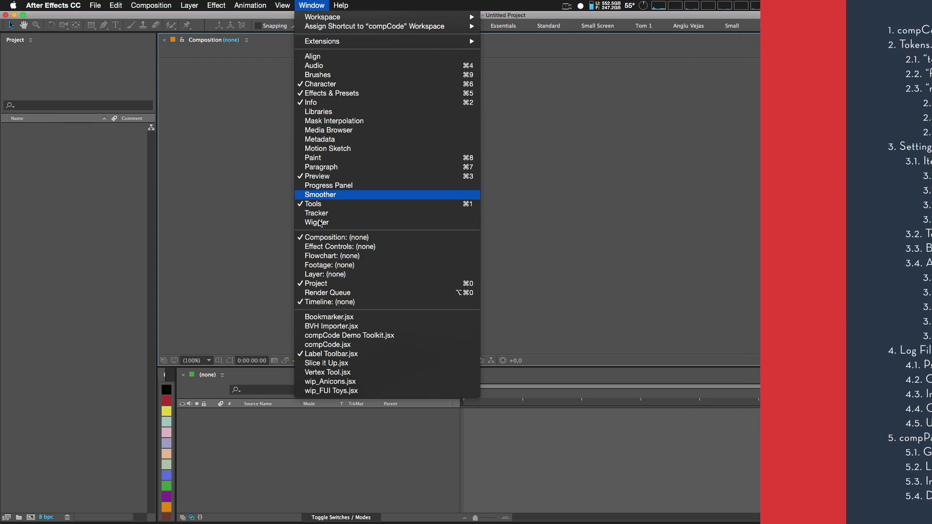
- Dock the compCode.jsx and compCode Demo Toolkit.jsx script panels beside the empty composition
{"action": "left_click", "coordinate": [350, 345]}
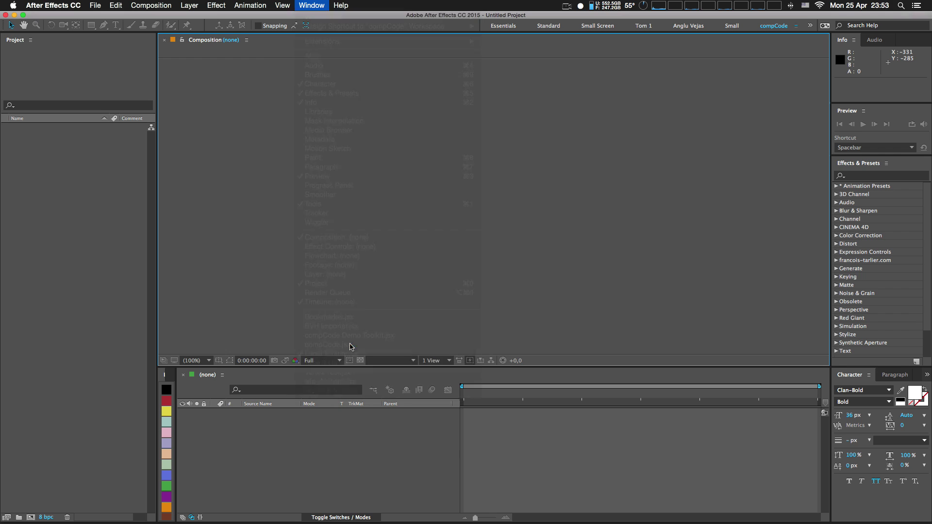
{"action": "left_click", "coordinate": [315, 6]}
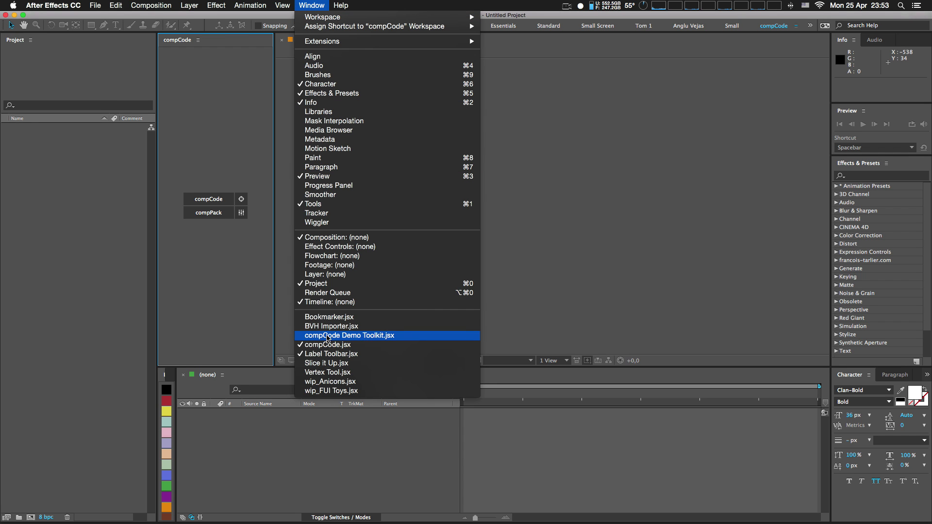
{"action": "left_click", "coordinate": [397, 336]}
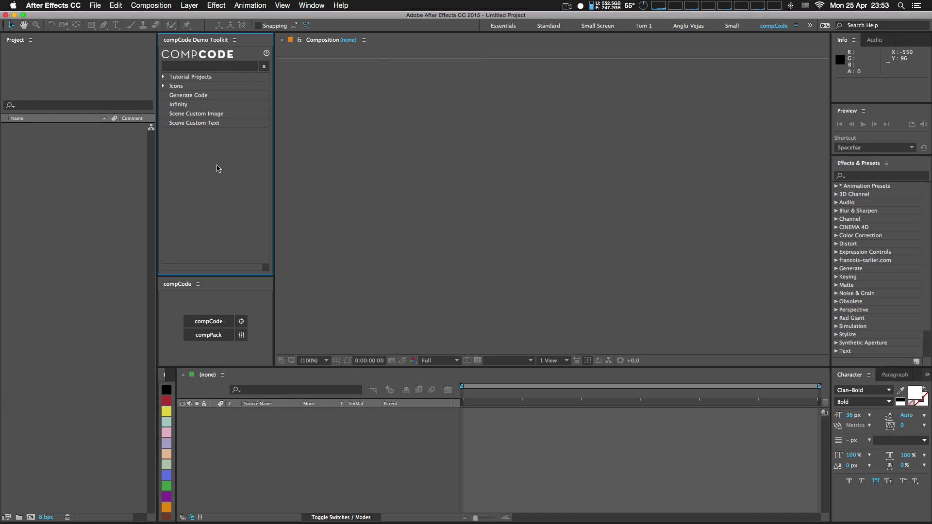
- Load the compCode project from Tutorial Projects and play a preview of the 1 compCode composition
{"action": "left_click", "coordinate": [164, 77]}
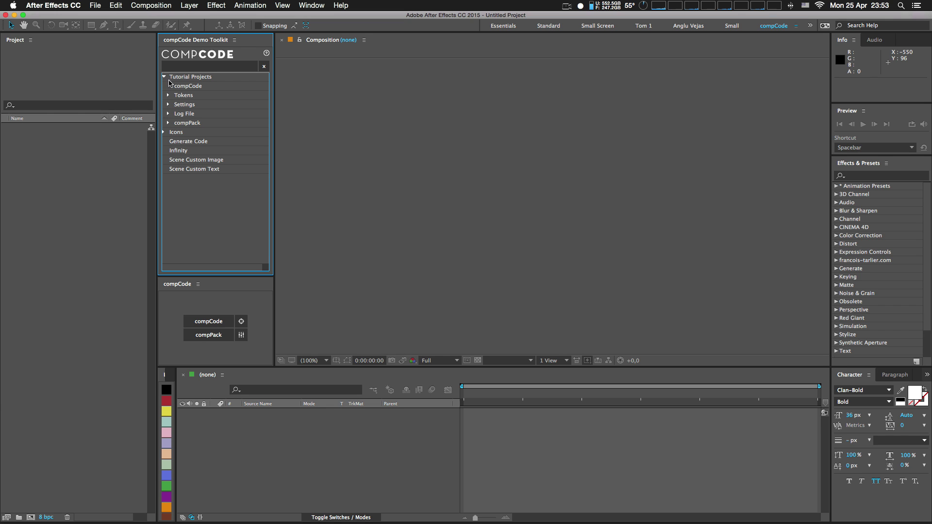
{"action": "left_click", "coordinate": [195, 88]}
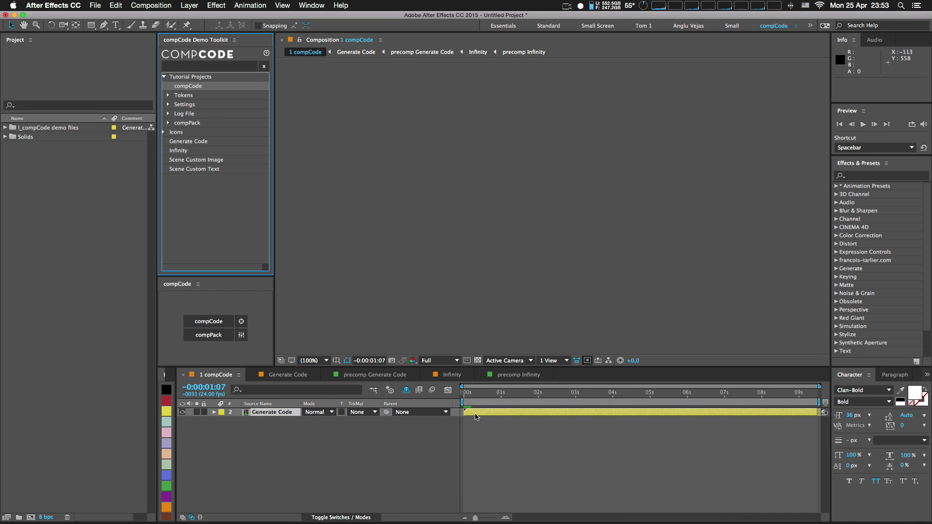
{"action": "left_click", "coordinate": [534, 443]}
{"action": "key", "text": "space"}
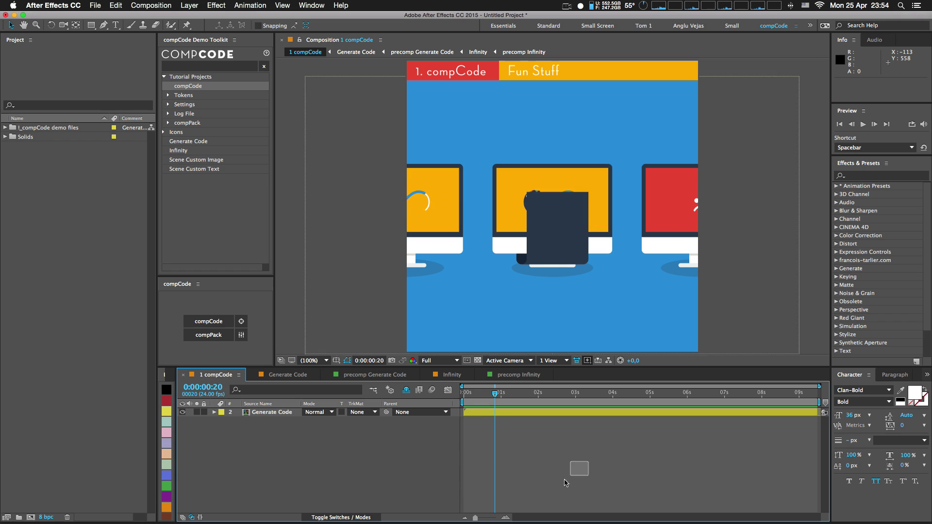
- Generate 3489 lines of code from 1 compCode and move the progress and code windows aside
{"action": "left_click", "coordinate": [406, 390]}
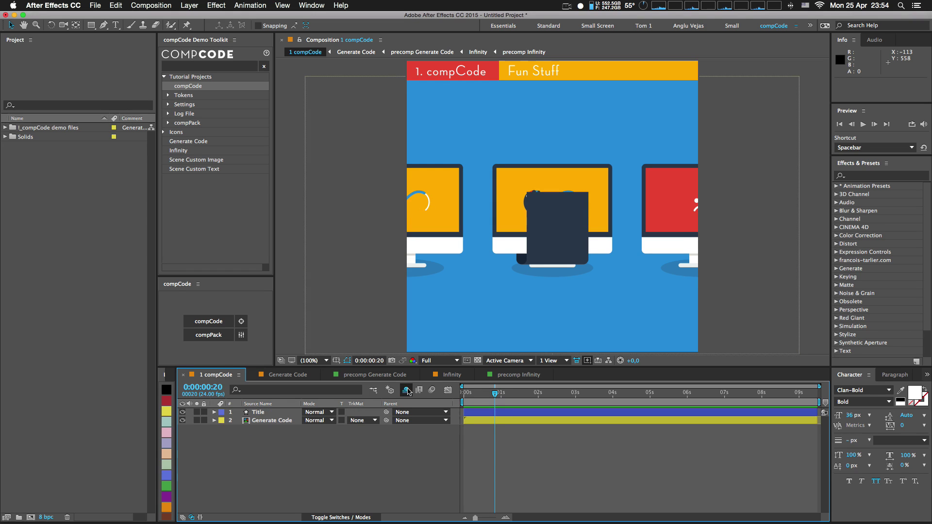
{"action": "left_click", "coordinate": [408, 391]}
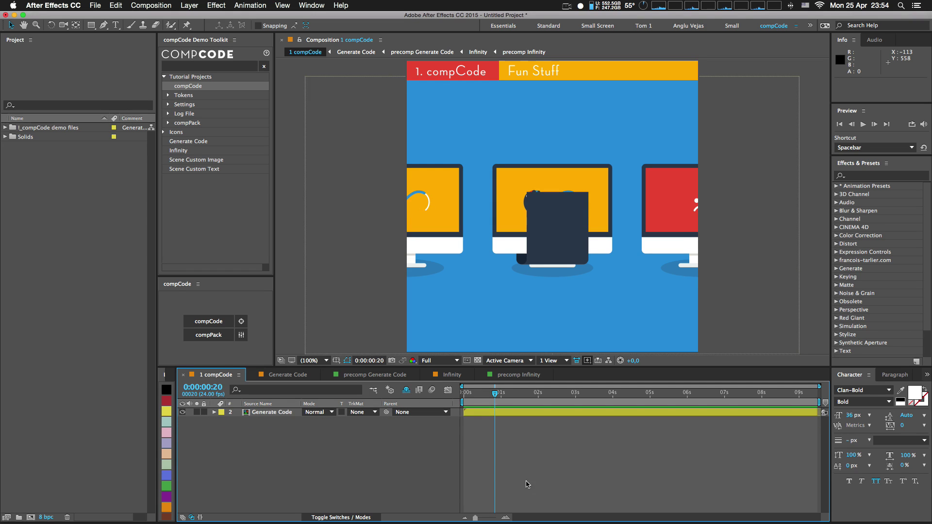
{"action": "left_click", "coordinate": [220, 322]}
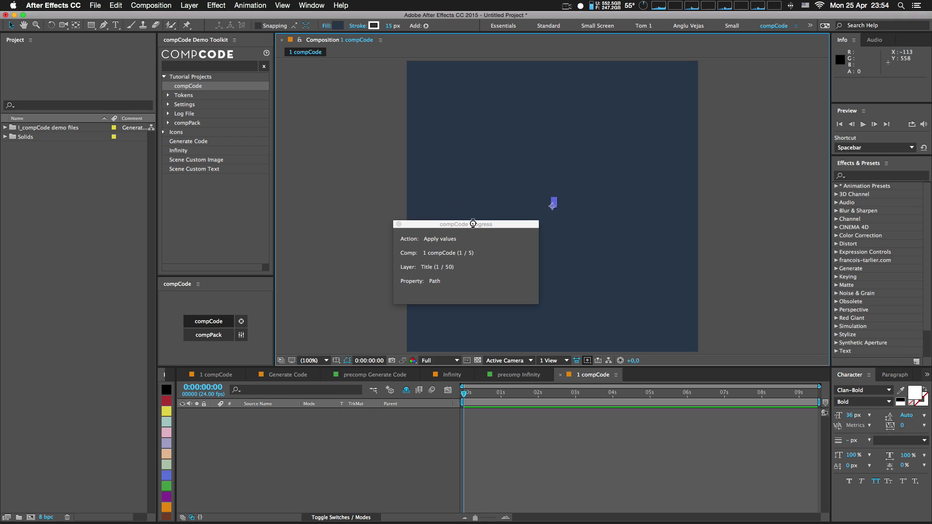
{"action": "left_click_drag", "start_coordinate": [473, 224], "coordinate": [369, 219]}
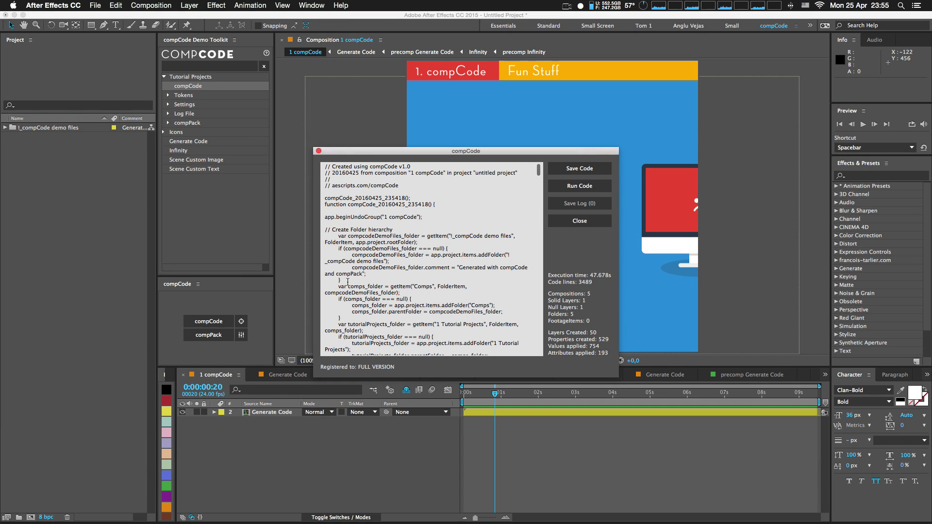
{"action": "left_click_drag", "start_coordinate": [383, 155], "coordinate": [680, 70]}
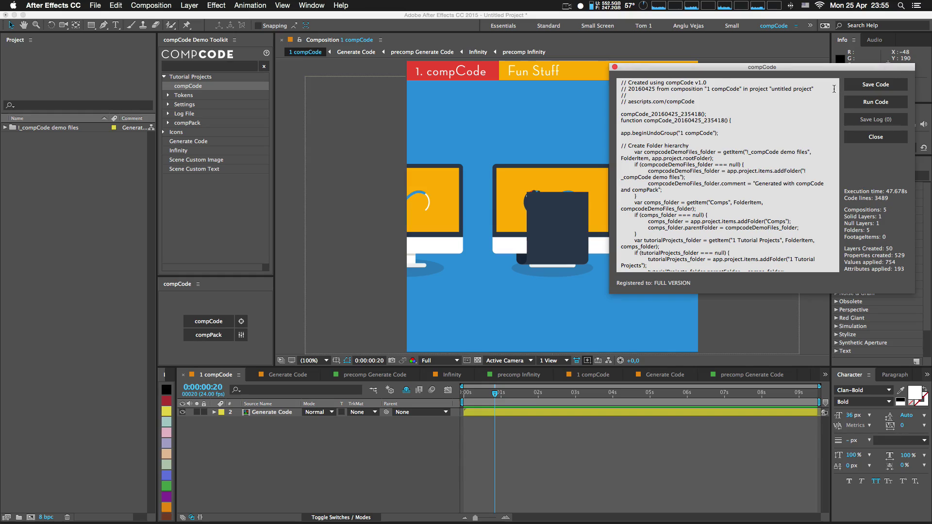
{"action": "scroll", "coordinate": [825, 104], "scroll_direction": "down", "scroll_amount": 5}
{"action": "mouse_move", "coordinate": [836, 87]}
{"action": "left_mouse_down"}
{"action": "mouse_move", "coordinate": [837, 198]}
{"action": "mouse_move", "coordinate": [842, 79]}
{"action": "left_mouse_up"}
- Close the current project without saving changes
{"action": "left_click", "coordinate": [642, 389]}
{"action": "key", "text": "super+q"}
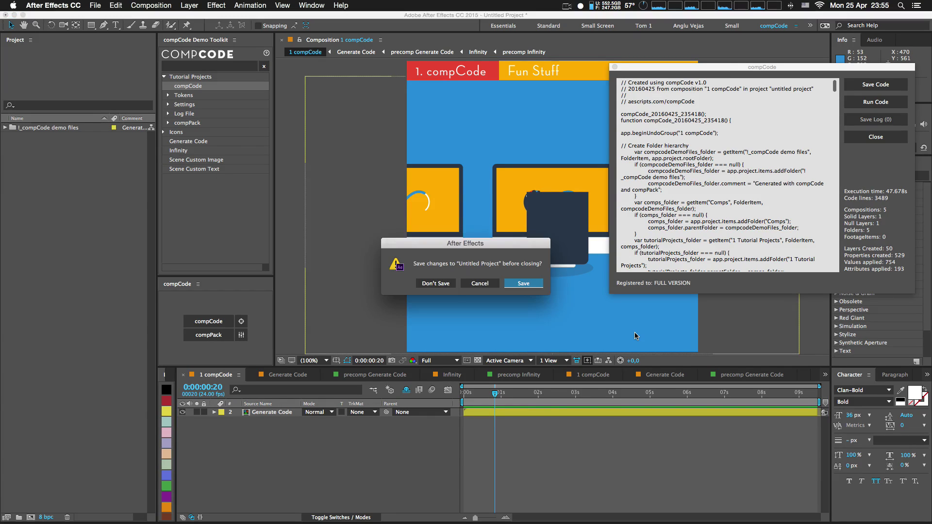
{"action": "left_click", "coordinate": [438, 286]}
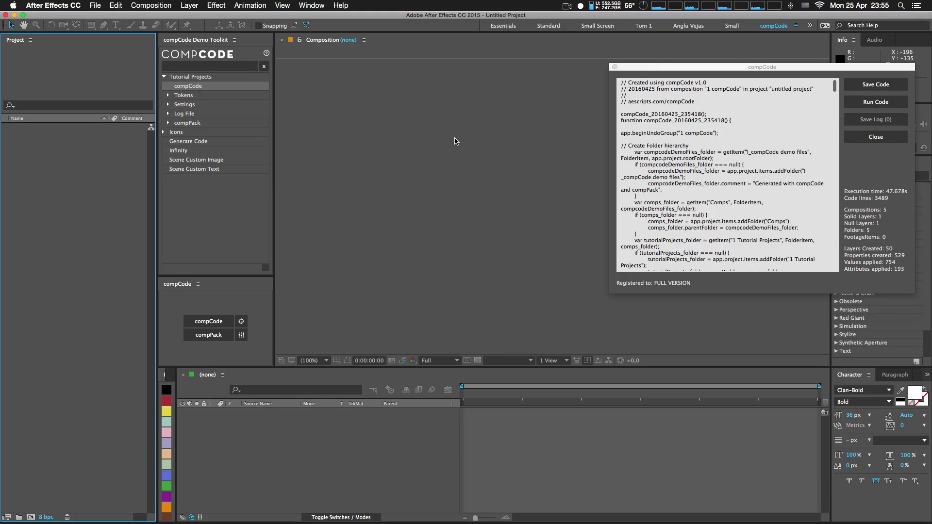
- Run the generated code to rebuild the composition and preview the result
{"action": "left_click", "coordinate": [884, 105]}
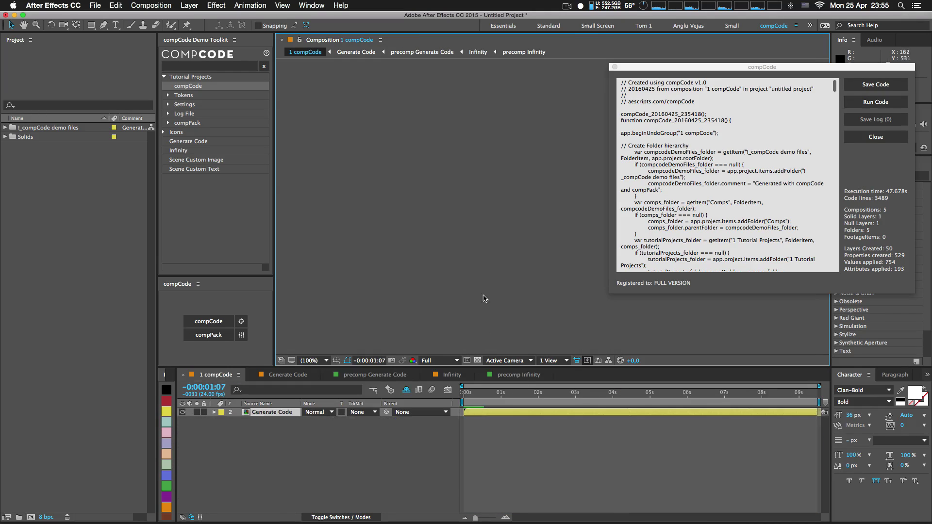
{"action": "left_click", "coordinate": [534, 446]}
{"action": "key", "text": "space"}
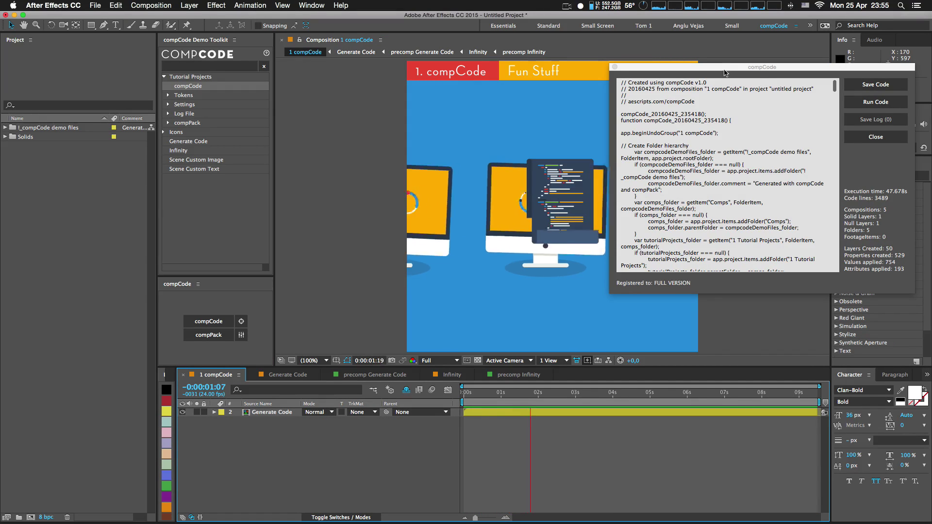
{"action": "left_click_drag", "start_coordinate": [725, 70], "coordinate": [828, 67]}
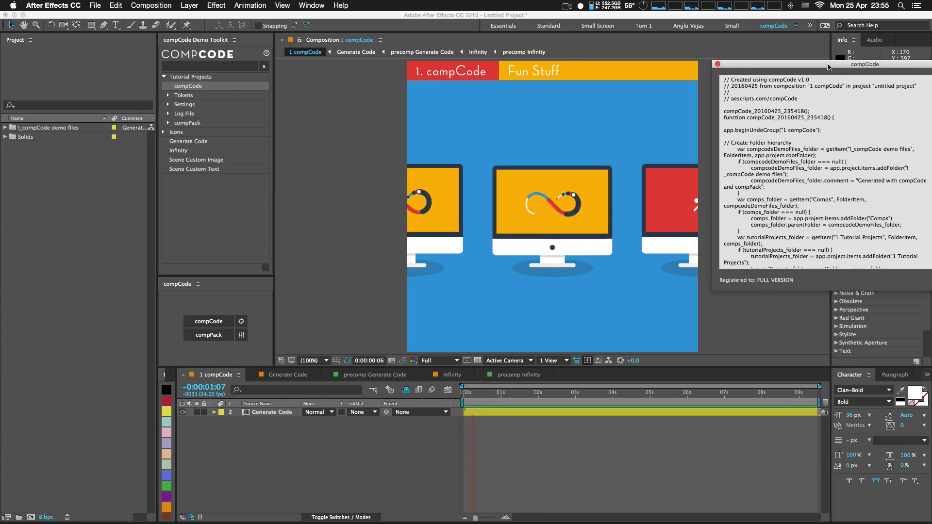
{"action": "left_click_drag", "start_coordinate": [828, 67], "coordinate": [720, 70]}
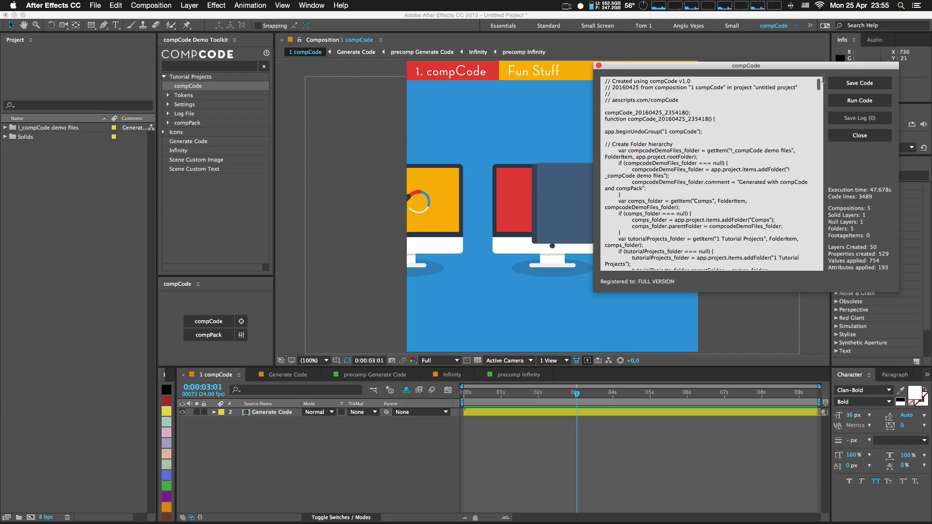
- Save the code as compCode.jsx, replacing the existing file, and close the code window
{"action": "left_click", "coordinate": [859, 83]}
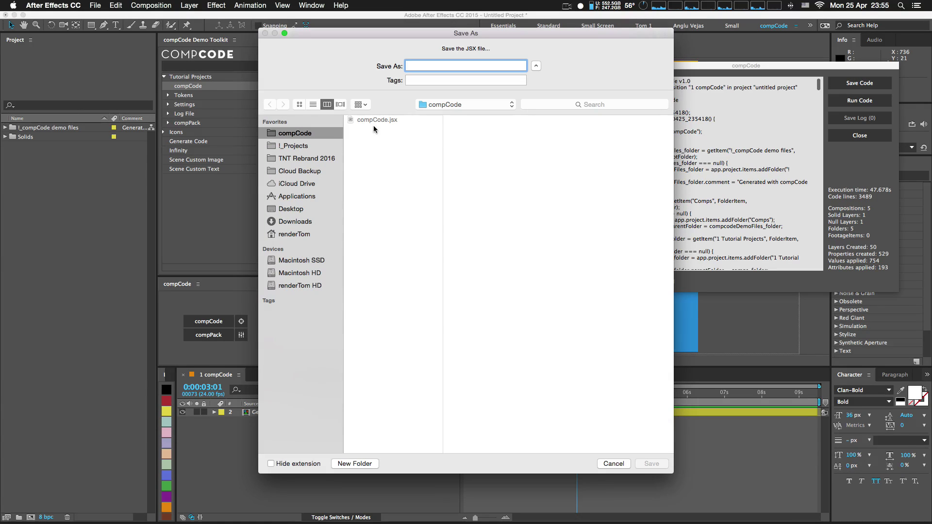
{"action": "left_click", "coordinate": [391, 119]}
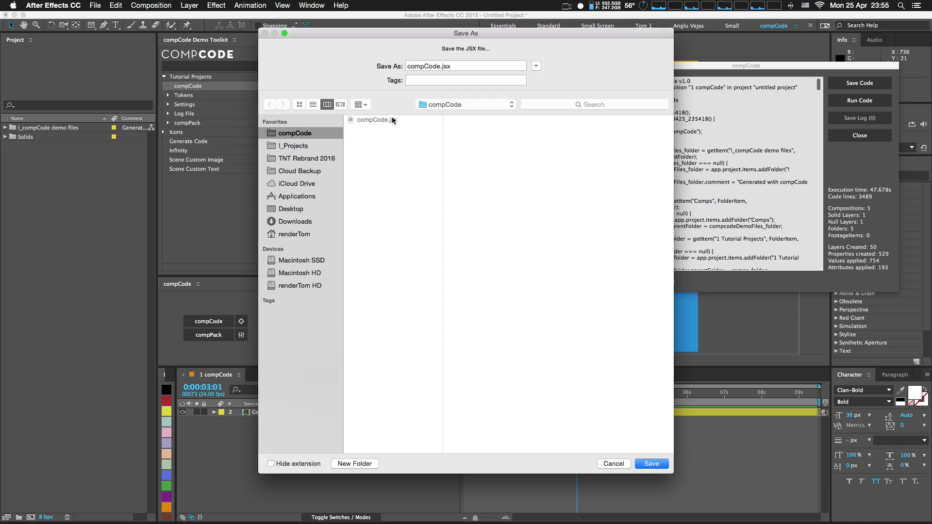
{"action": "key", "text": "Return"}
{"action": "left_click", "coordinate": [542, 95]}
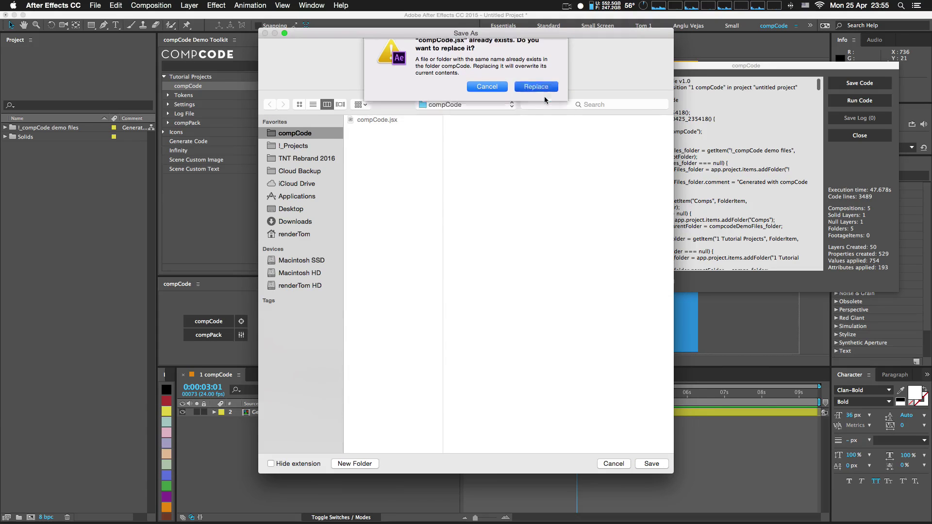
{"action": "left_click_drag", "start_coordinate": [710, 69], "coordinate": [592, 76]}
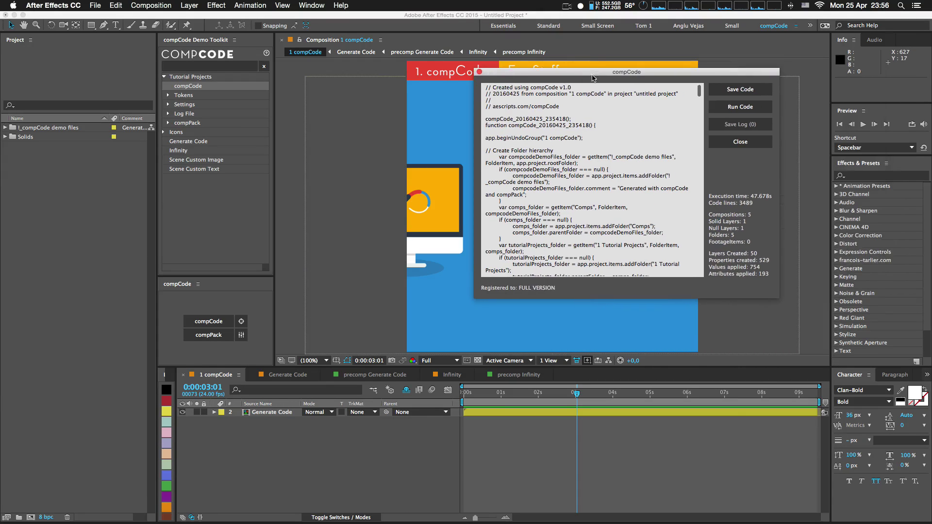
{"action": "left_click", "coordinate": [741, 142]}
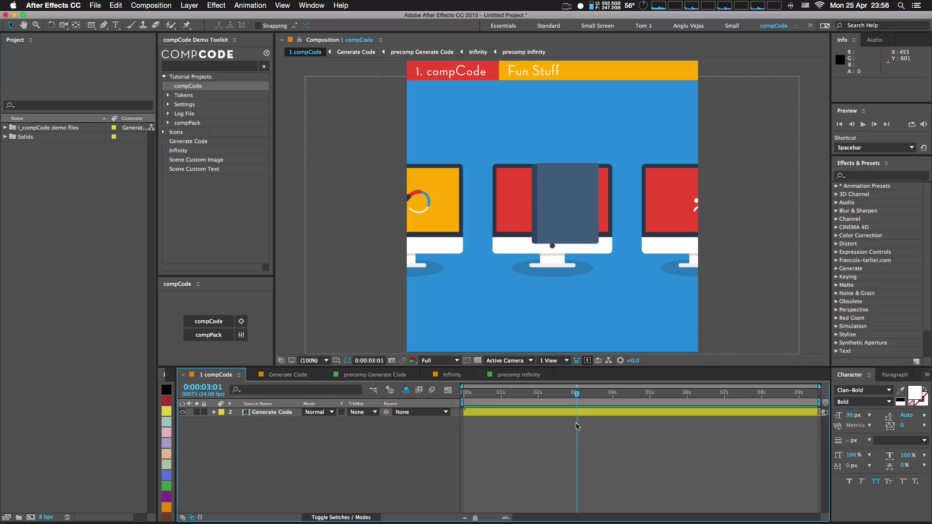
{"action": "key", "text": "super+alt+n"}
- Discard the project changes to start an empty Untitled Project
{"action": "left_click", "coordinate": [437, 283]}
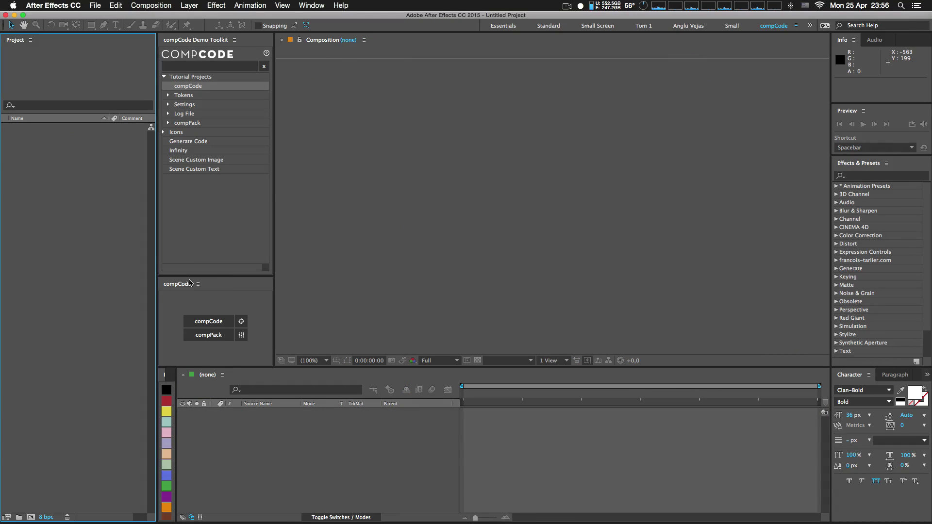
{"action": "left_click", "coordinate": [194, 304]}
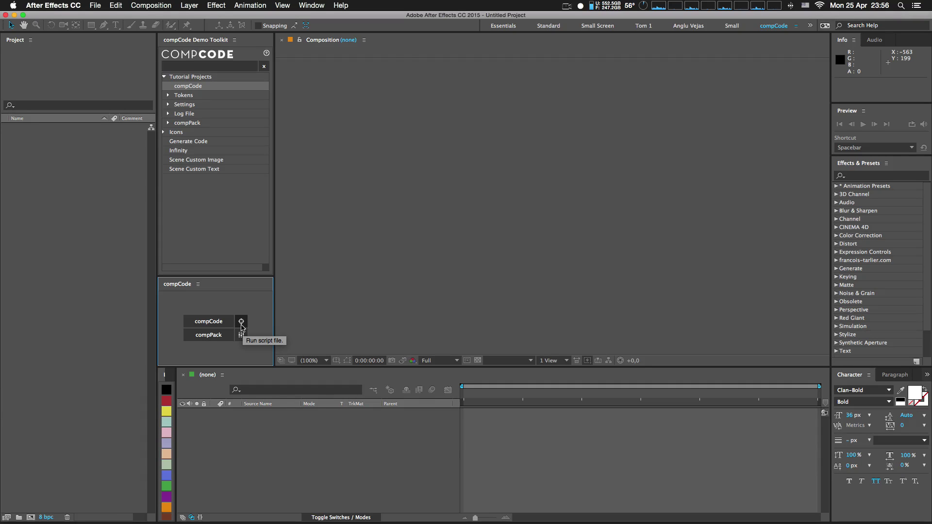
{"action": "left_click", "coordinate": [95, 6]}
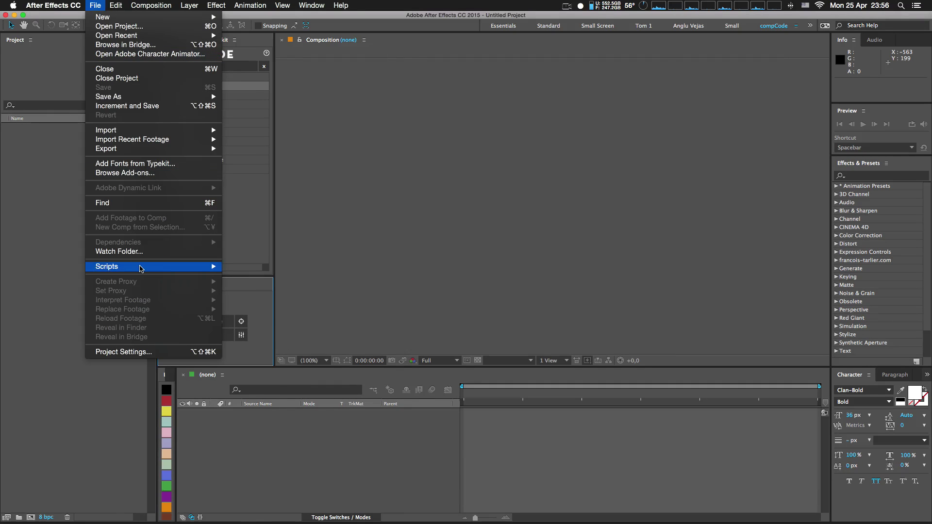
{"action": "mouse_move", "coordinate": [141, 270]}
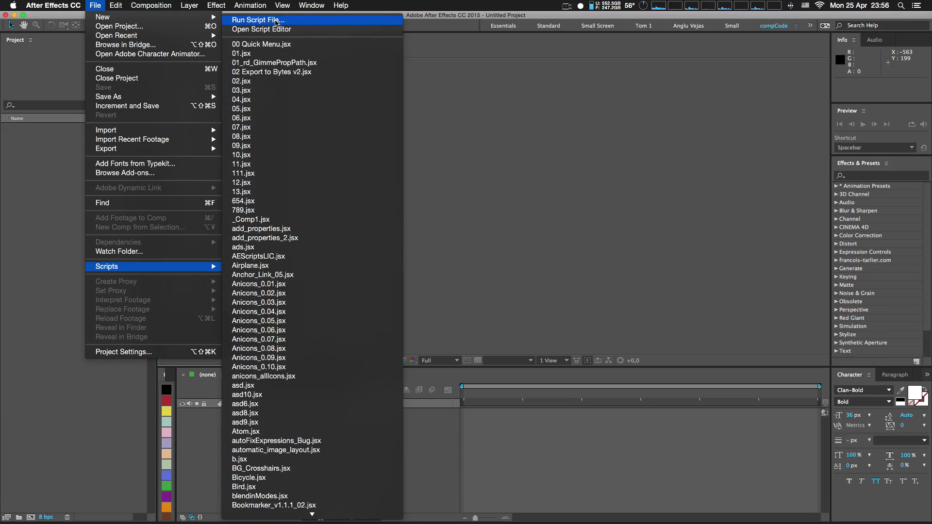
{"action": "left_click", "coordinate": [531, 147]}
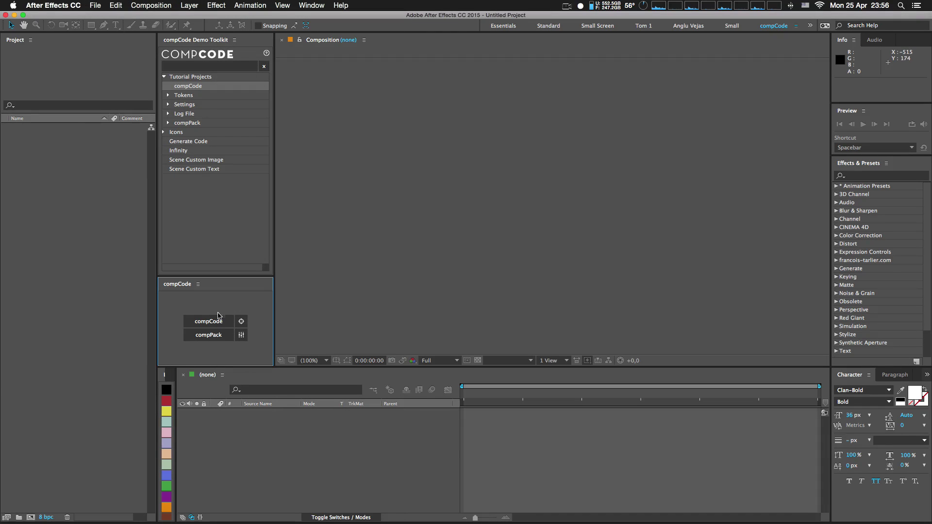
- Run the saved compCode.jsx script file
{"action": "left_click", "coordinate": [241, 322]}
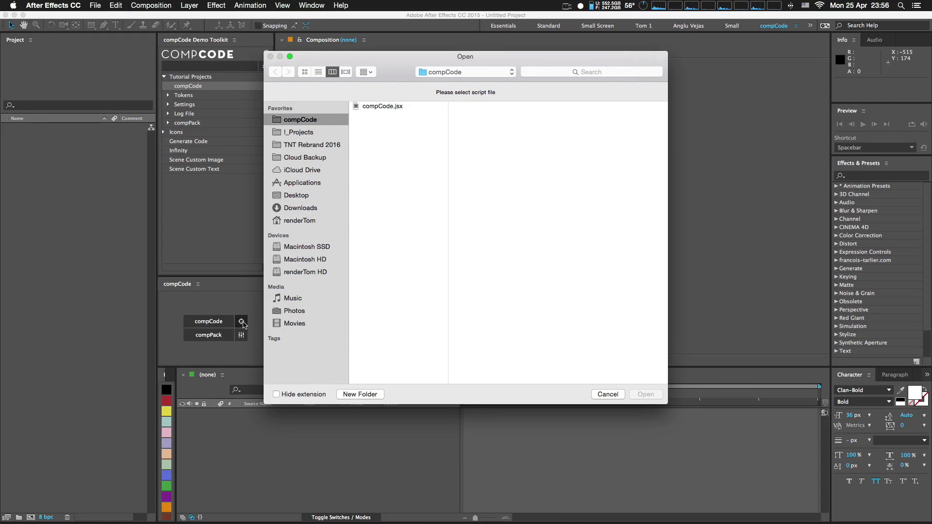
{"action": "left_click", "coordinate": [382, 107]}
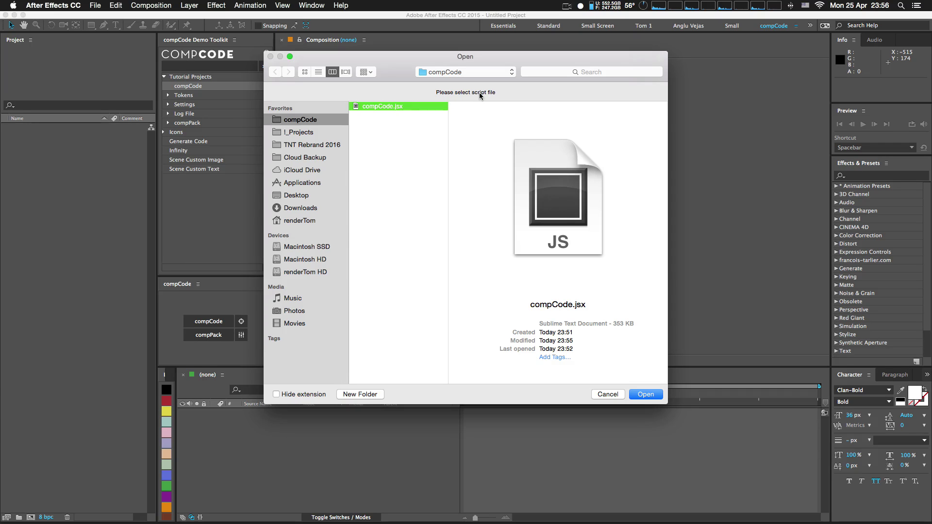
{"action": "key", "text": "Return"}
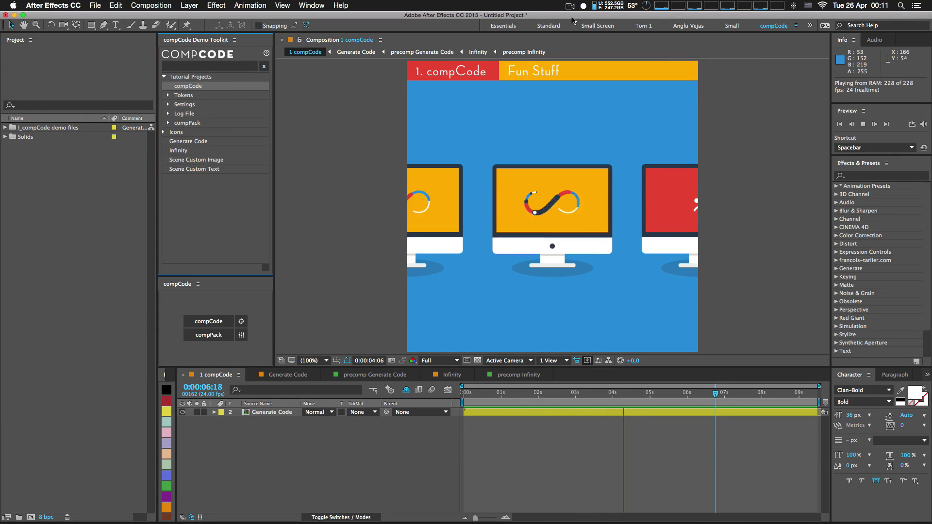
- View the About After Effects information and close it
{"action": "left_click", "coordinate": [39, 5]}
{"action": "left_click", "coordinate": [53, 19]}
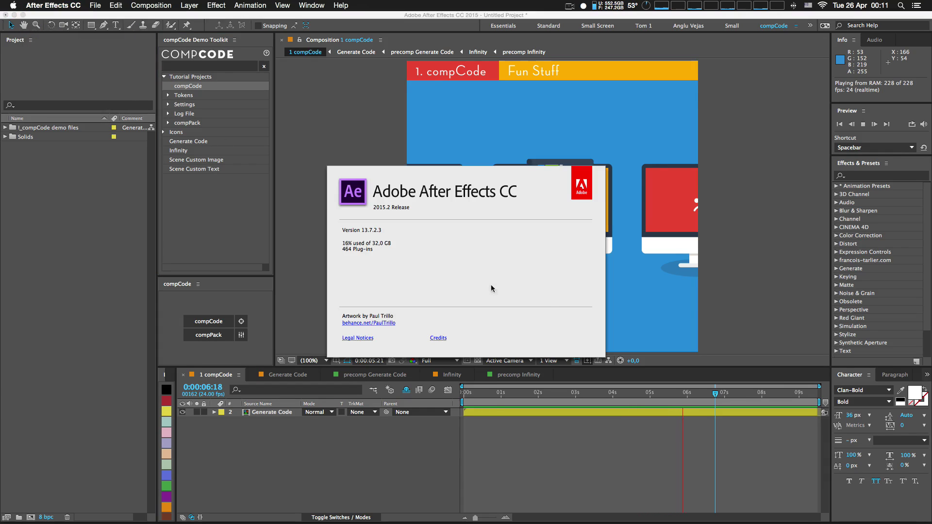
{"action": "left_click", "coordinate": [393, 231]}
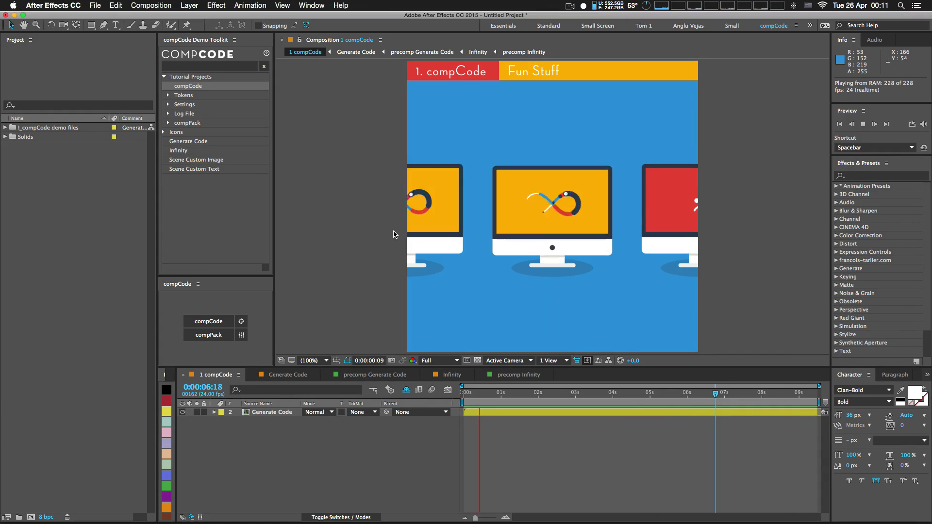
- Select compCode.jsx in the Finder compCode folder, then return to After Effects
{"action": "key", "text": "super+Tab"}
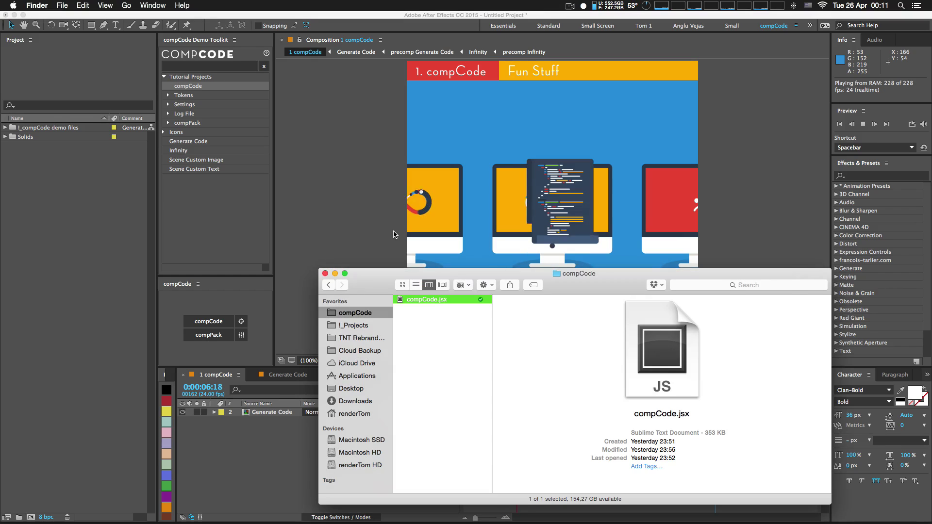
{"action": "left_click", "coordinate": [438, 306]}
{"action": "left_click", "coordinate": [420, 299]}
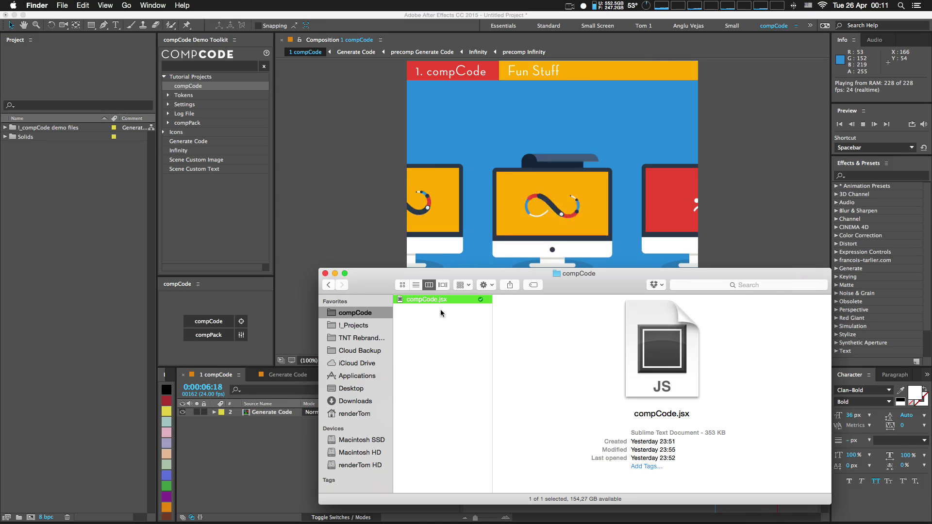
{"action": "key", "text": "super+Tab"}
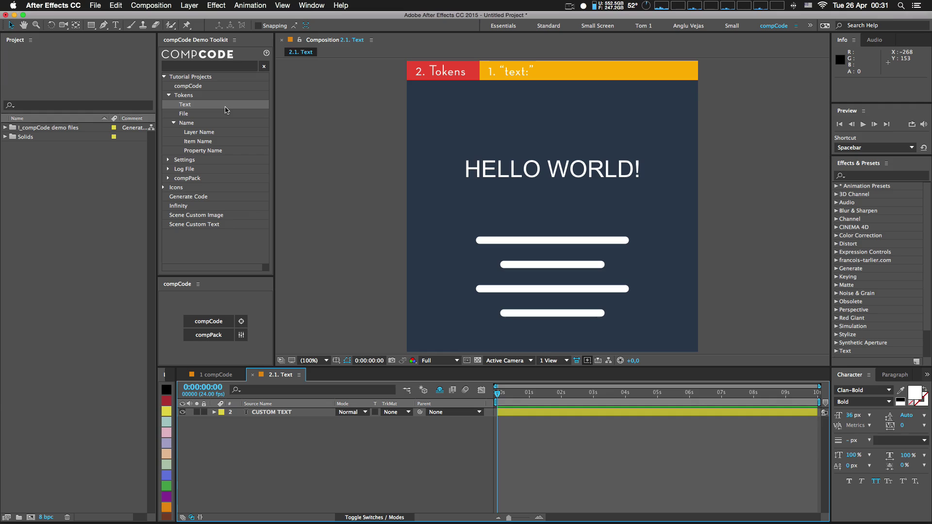
- Load the Tokens › Text tutorial and preview its 2.1. Text composition
{"action": "left_click", "coordinate": [205, 100]}
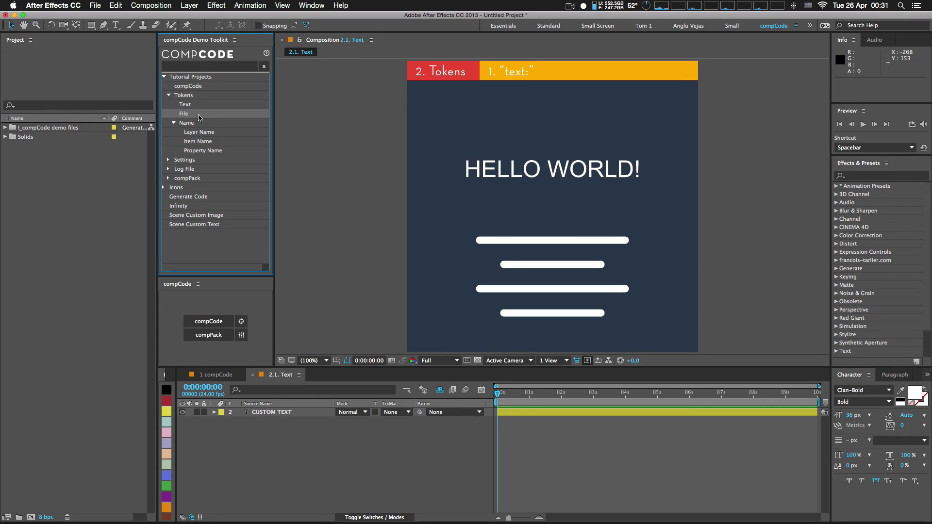
{"action": "left_click", "coordinate": [199, 105]}
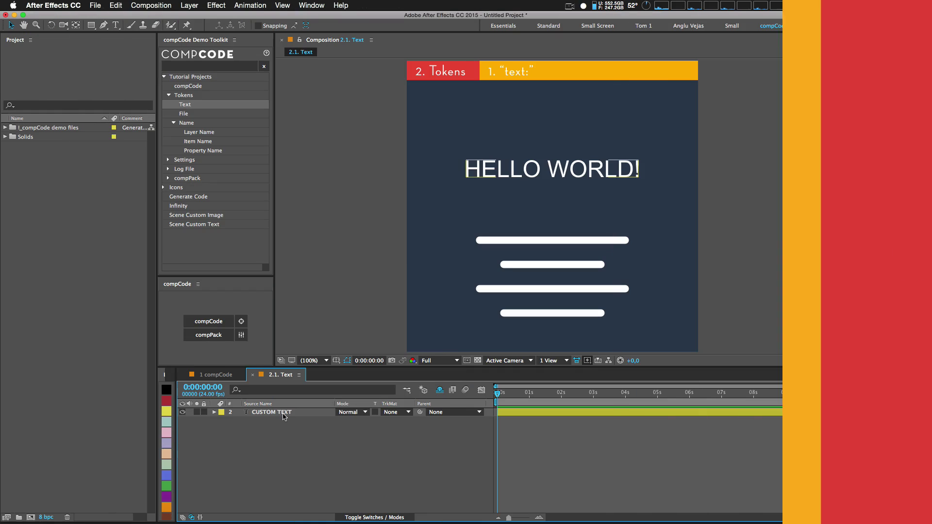
{"action": "key", "text": "space"}
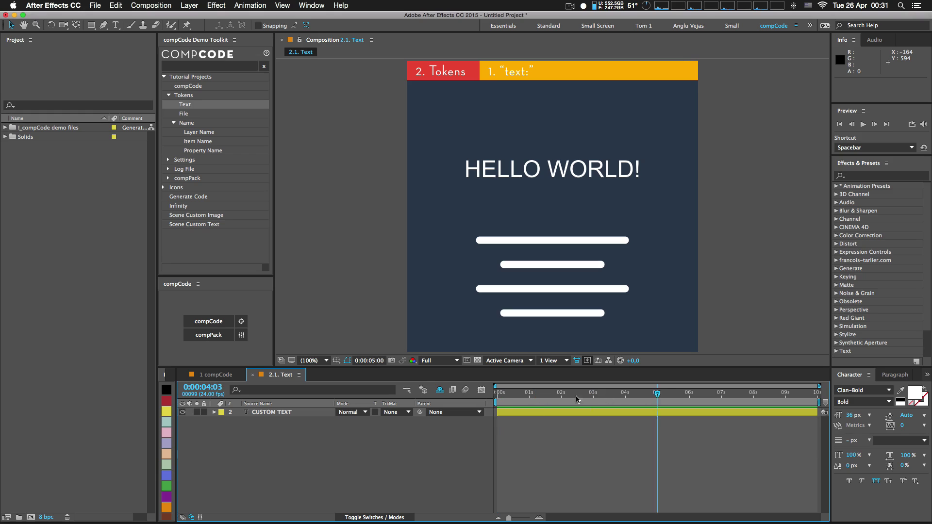
{"action": "left_click", "coordinate": [440, 390]}
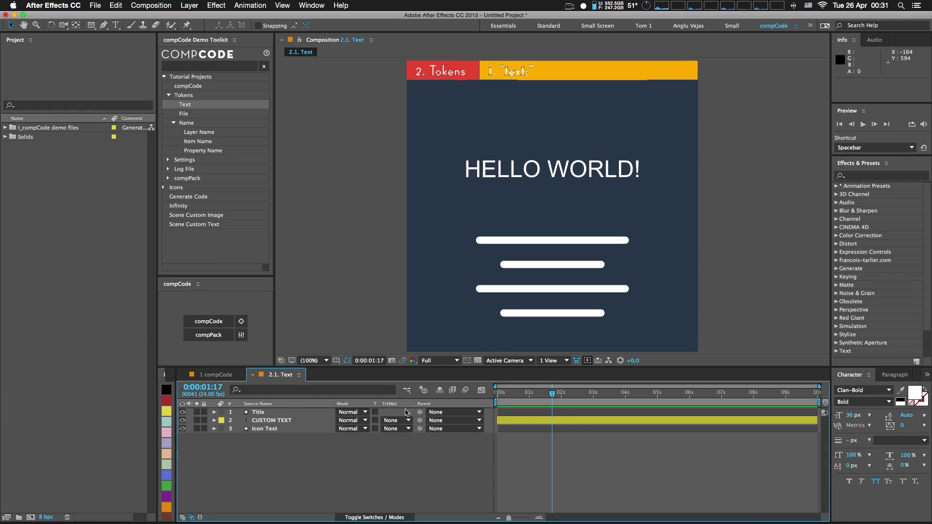
{"action": "mouse_move", "coordinate": [568, 398]}
{"action": "left_mouse_down"}
{"action": "mouse_move", "coordinate": [700, 396]}
{"action": "mouse_move", "coordinate": [550, 396]}
{"action": "left_mouse_up"}
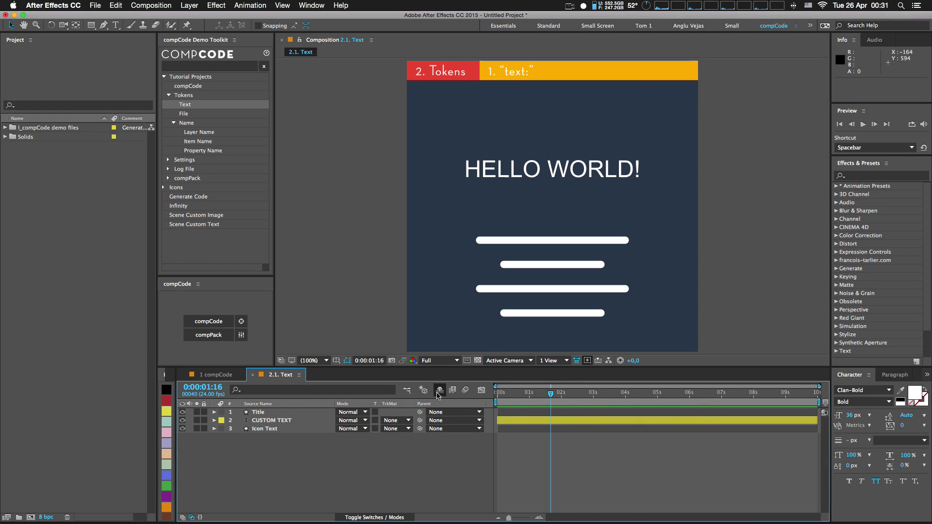
{"action": "left_click", "coordinate": [440, 390]}
- Prefix the CUSTOM TEXT layer name with 'text:' and launch compCode
{"action": "left_click", "coordinate": [298, 412]}
{"action": "left_click", "coordinate": [297, 412]}
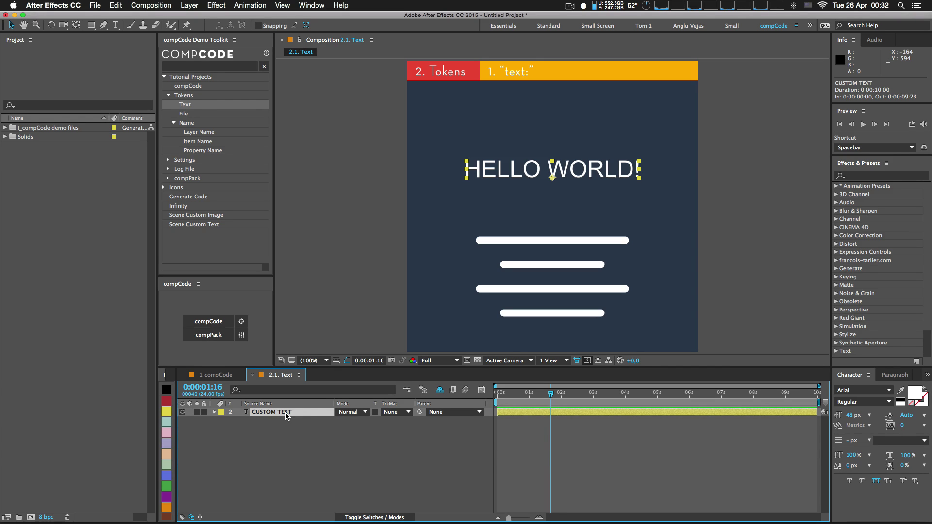
{"action": "key", "text": "Return"}
{"action": "type", "text": "text:"}
{"action": "key", "text": "Return"}
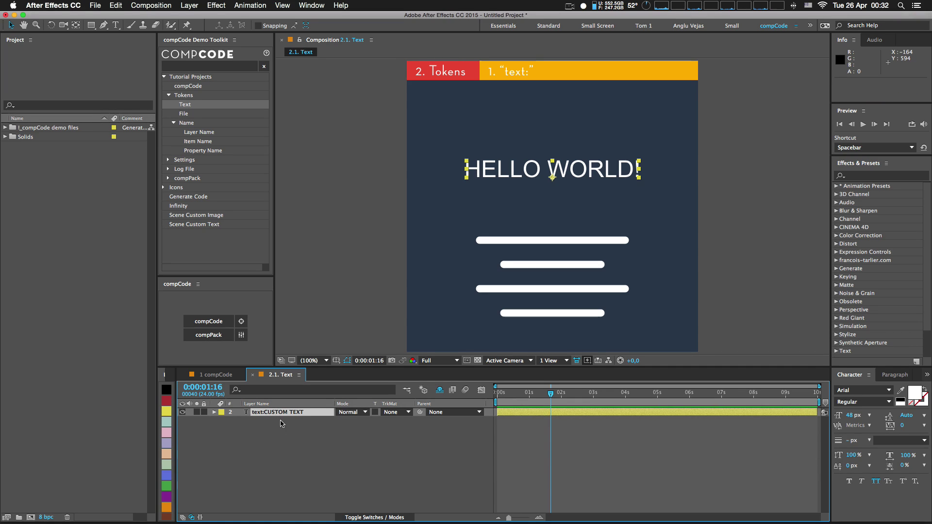
{"action": "left_click", "coordinate": [284, 431]}
{"action": "left_click", "coordinate": [281, 412]}
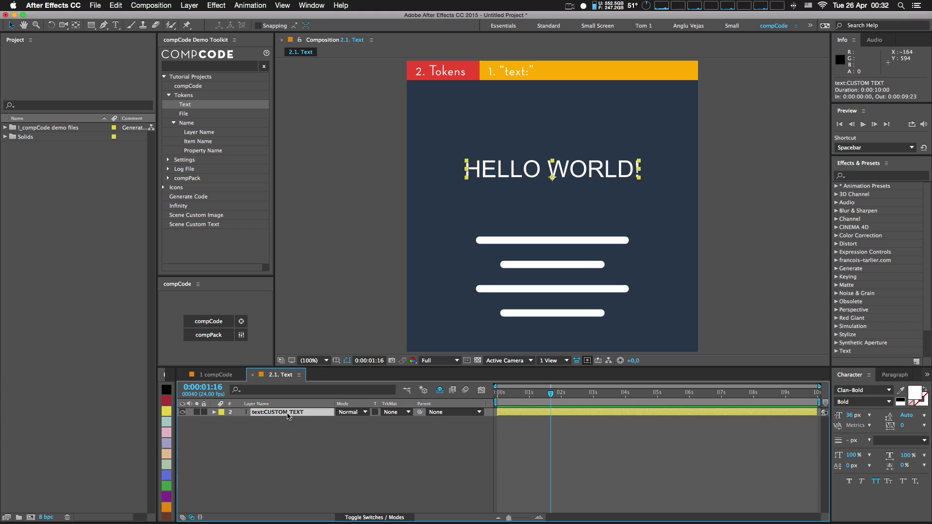
{"action": "left_click", "coordinate": [209, 322]}
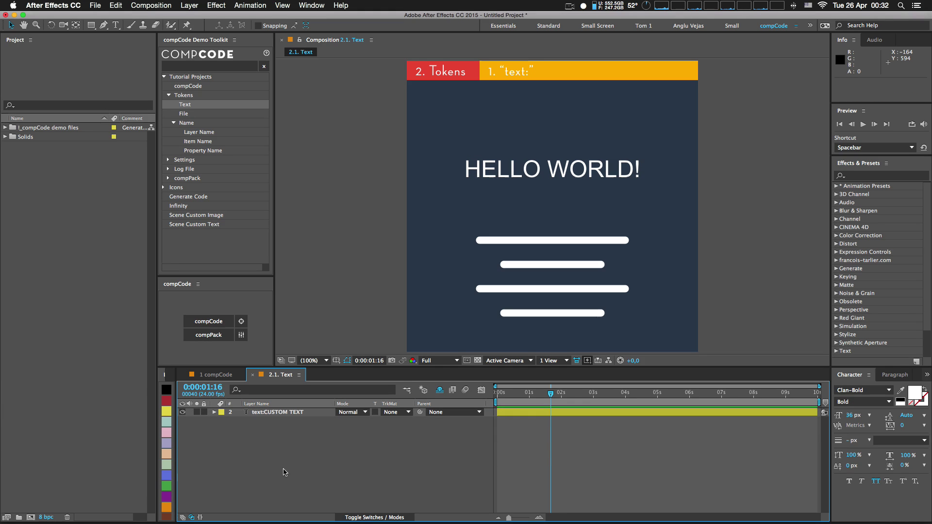
- Run compCode on 2.1. Text, enter the new headline text, and park the code window top right
{"action": "left_click", "coordinate": [223, 322]}
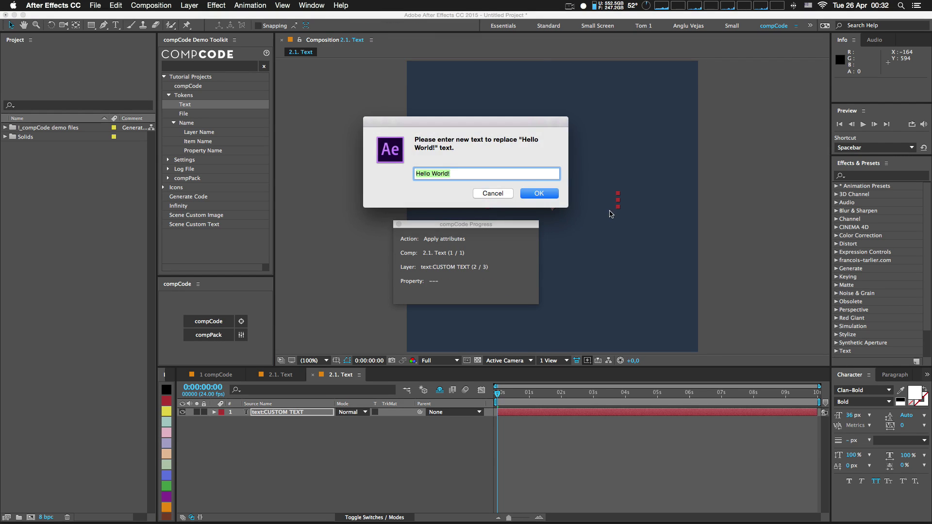
{"action": "left_click_drag", "start_coordinate": [504, 129], "coordinate": [506, 137]}
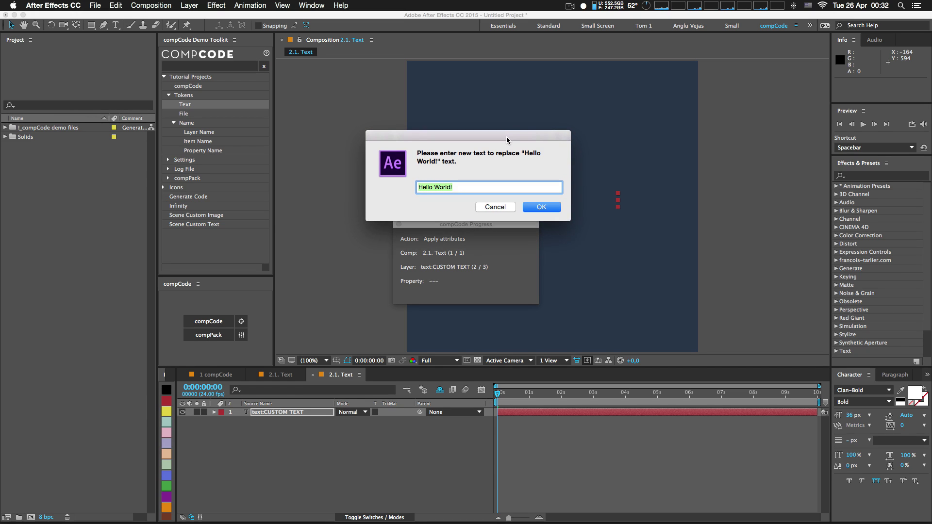
{"action": "type", "text": "Hi there!"}
{"action": "left_click", "coordinate": [553, 206]}
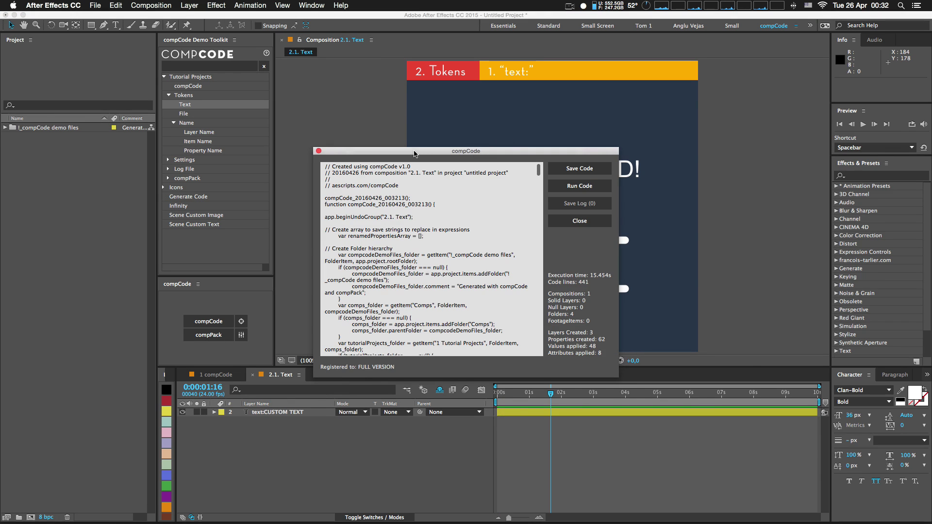
{"action": "left_click_drag", "start_coordinate": [414, 154], "coordinate": [808, 63]}
{"action": "left_click_drag", "start_coordinate": [256, 443], "coordinate": [307, 498]}
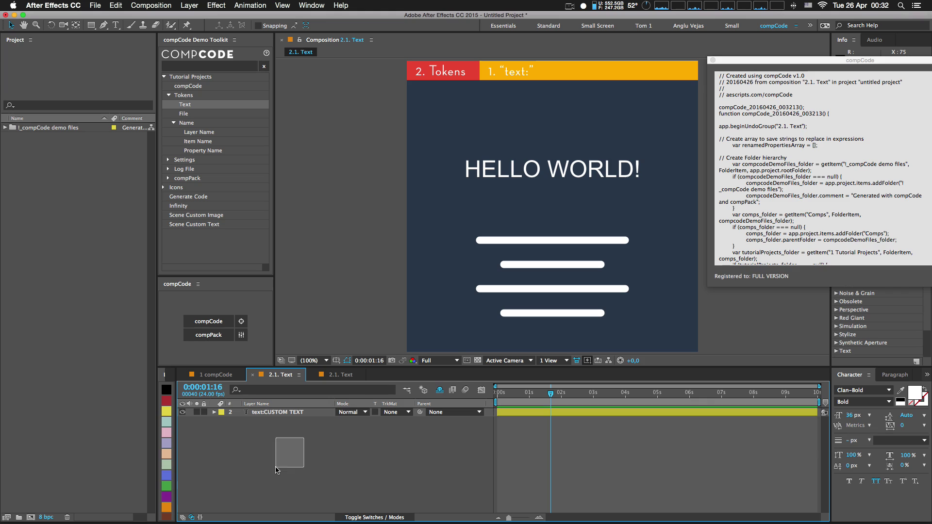
- Inspect the generated 2.1. Text comp showing HI THERE! with its layers deselected
{"action": "left_click", "coordinate": [345, 377]}
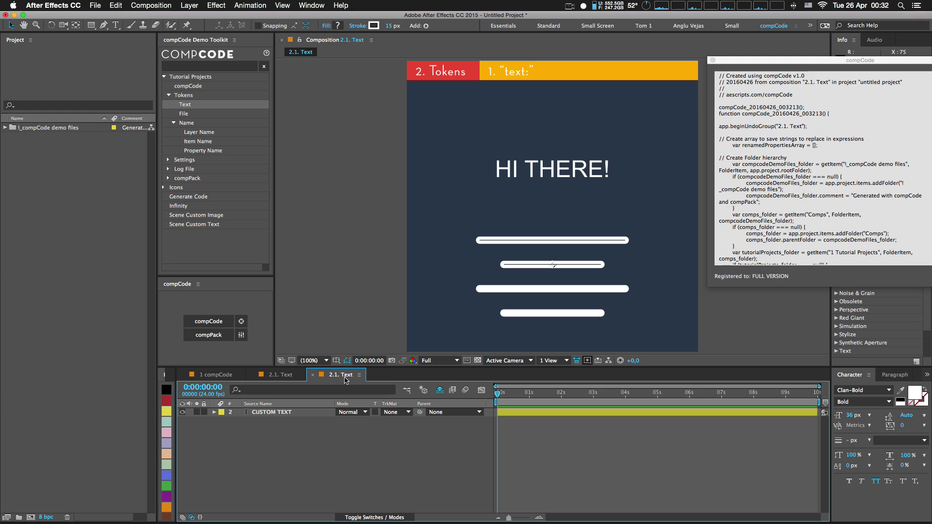
{"action": "left_click", "coordinate": [642, 466]}
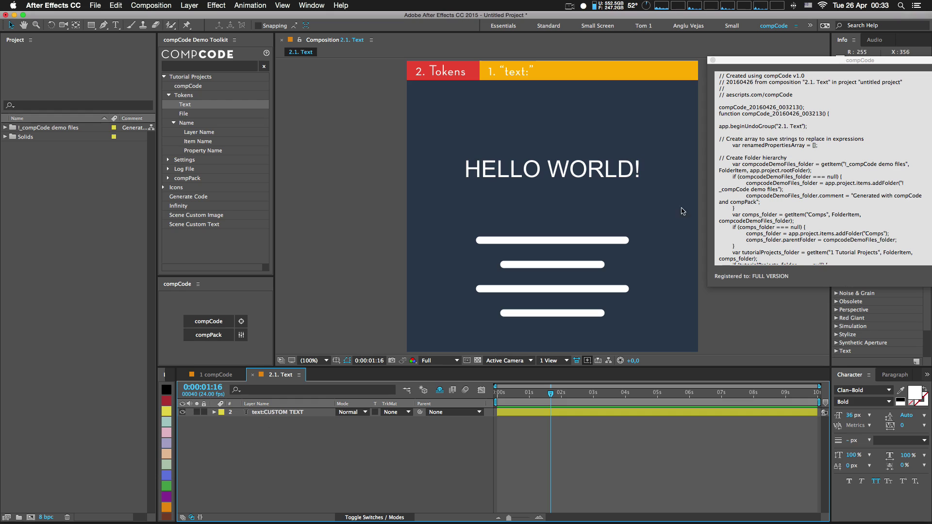
- Discard the project, rerun the generated code, and enter 'Hello again!' as the headline
{"action": "key", "text": "super+q"}
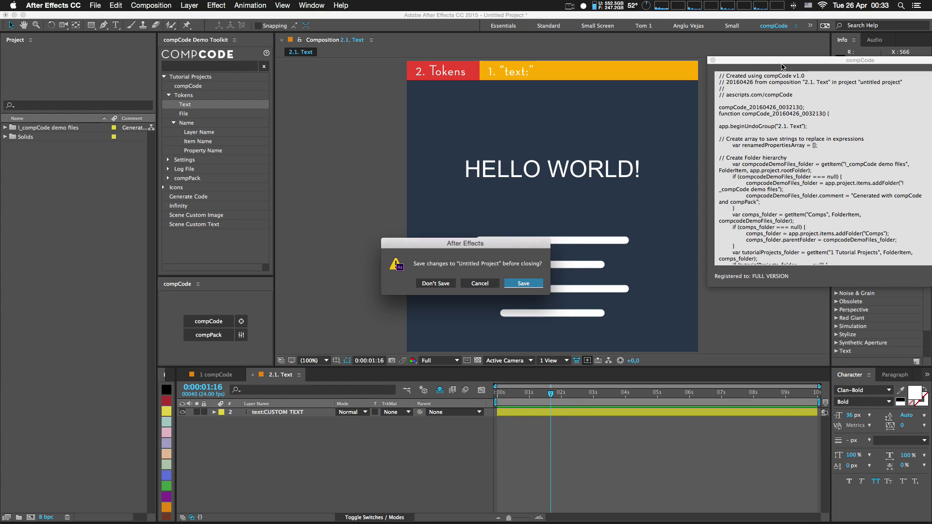
{"action": "left_click", "coordinate": [435, 284]}
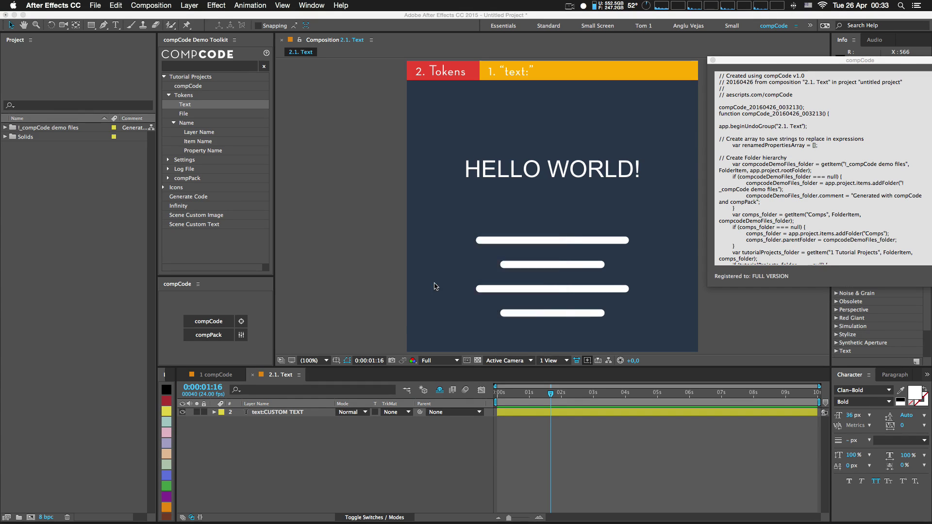
{"action": "left_click_drag", "start_coordinate": [724, 65], "coordinate": [762, 75]}
{"action": "left_click", "coordinate": [836, 94]}
{"action": "left_click_drag", "start_coordinate": [517, 123], "coordinate": [529, 239]}
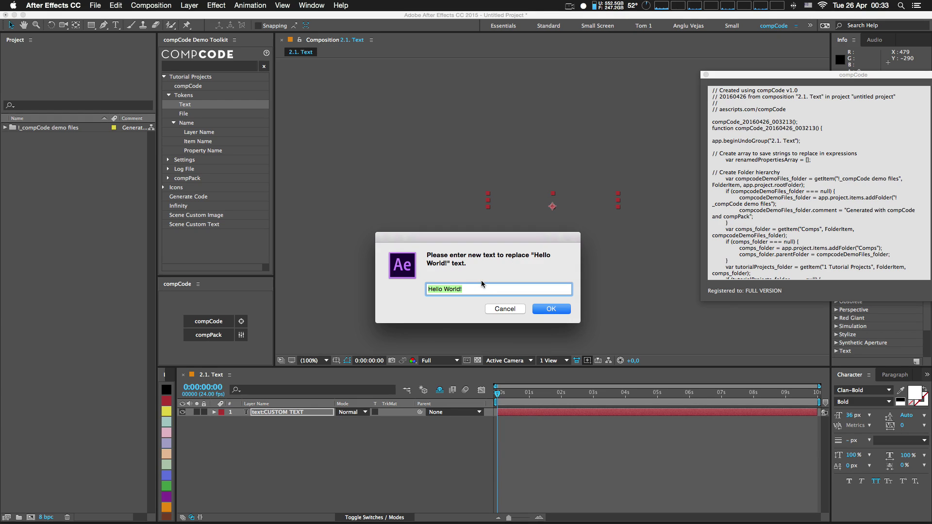
{"action": "type", "text": "Hel"}
{"action": "key", "text": "Return"}
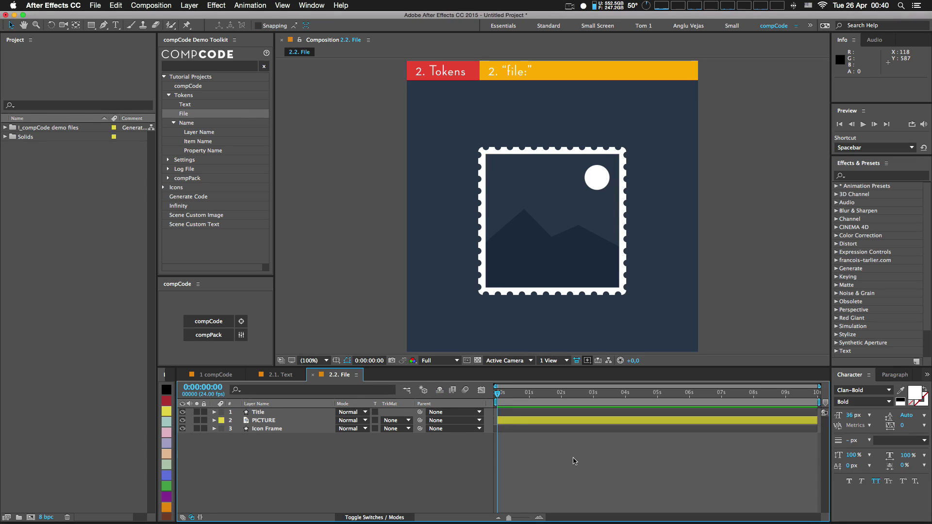
- Inspect the PICTURE layer at the one-second mark with the shy layers hidden
{"action": "left_click", "coordinate": [314, 421]}
{"action": "left_click", "coordinate": [183, 421]}
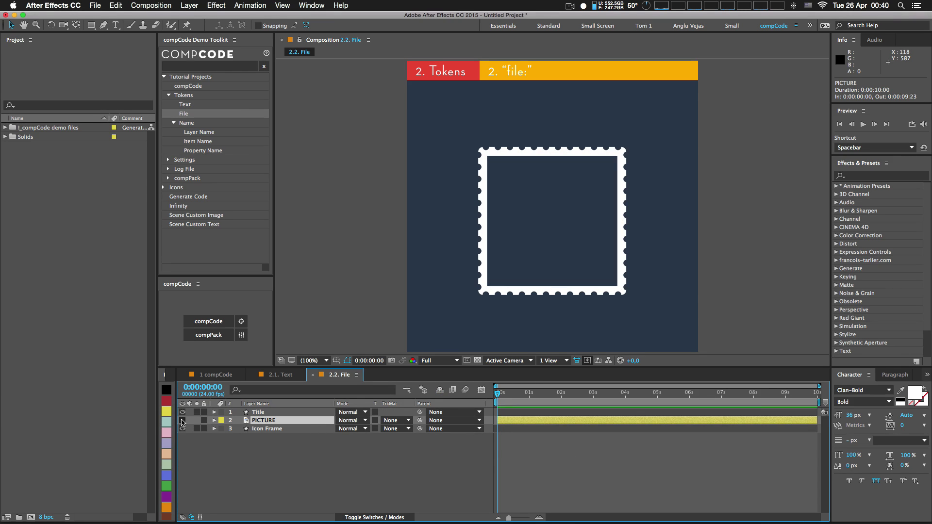
{"action": "left_click", "coordinate": [183, 420]}
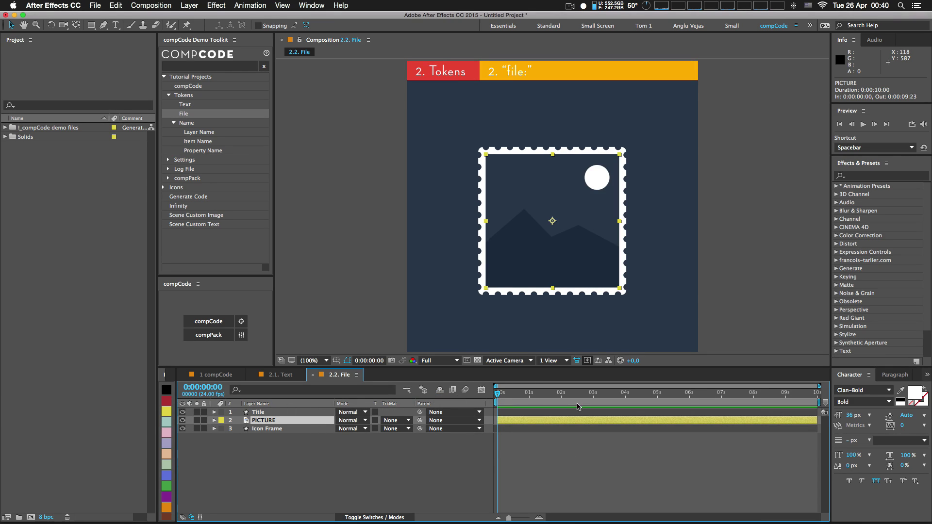
{"action": "left_click", "coordinate": [529, 395]}
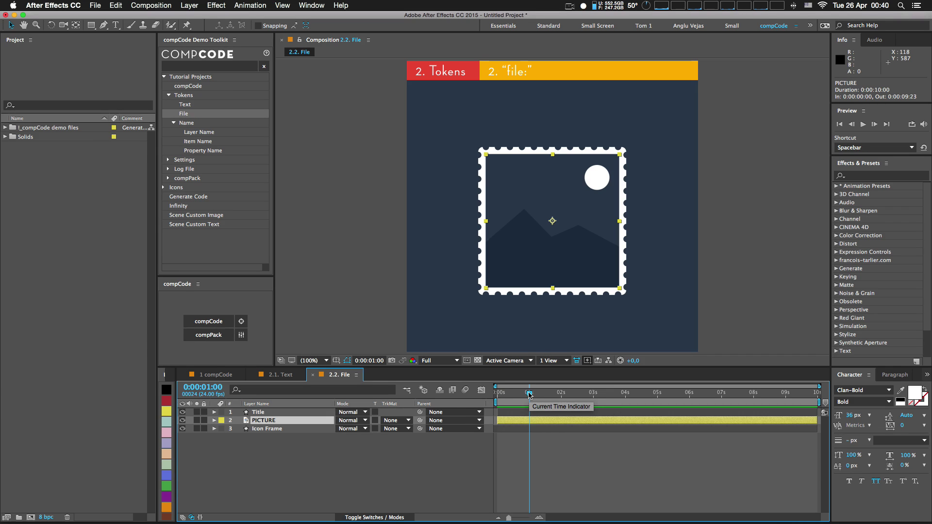
{"action": "left_click", "coordinate": [439, 390]}
- Reveal the PICTURE source, rename it file:Picture 1.png, and run compCode on 2.2. File
{"action": "right_click", "coordinate": [299, 416]}
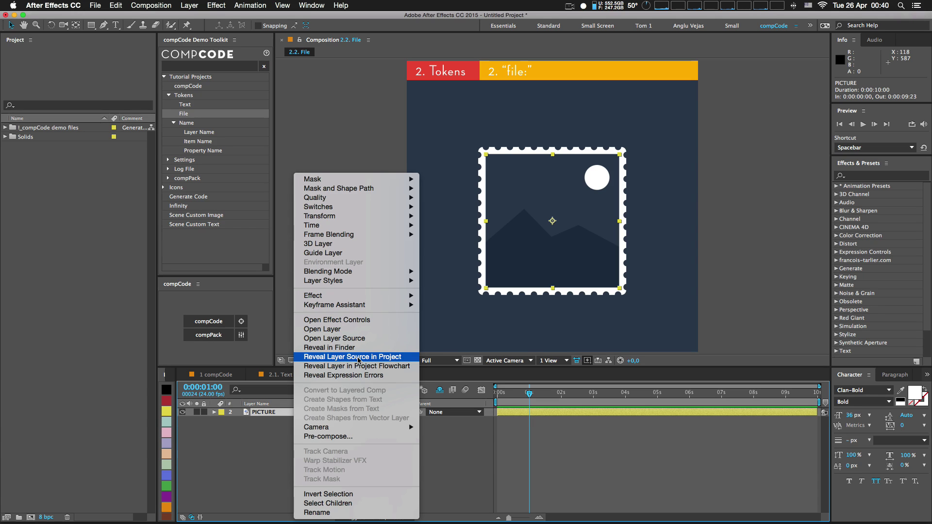
{"action": "left_click", "coordinate": [358, 361]}
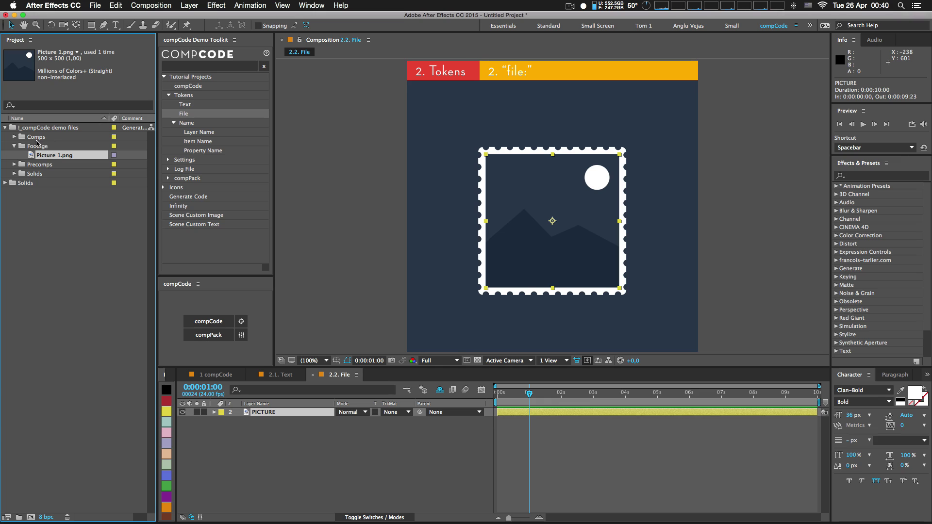
{"action": "left_click", "coordinate": [62, 156]}
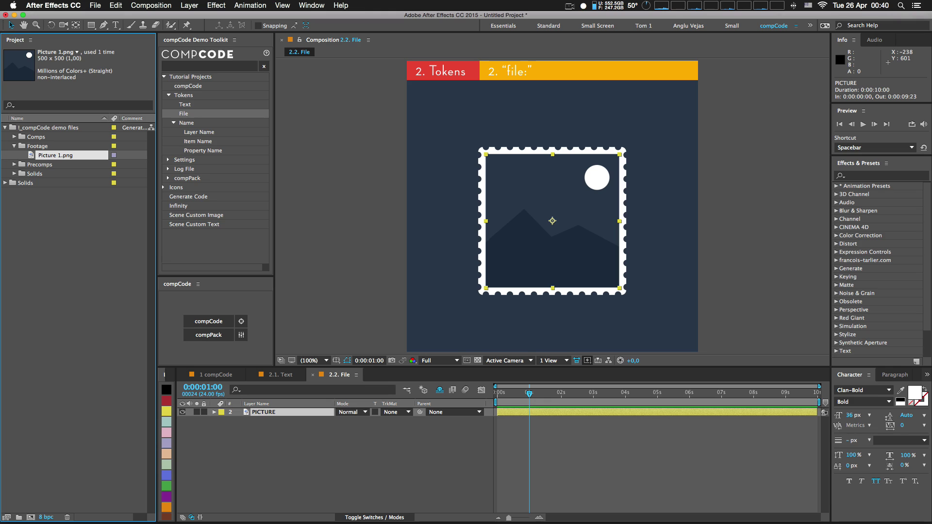
{"action": "type", "text": "file:"}
{"action": "key", "text": "Return"}
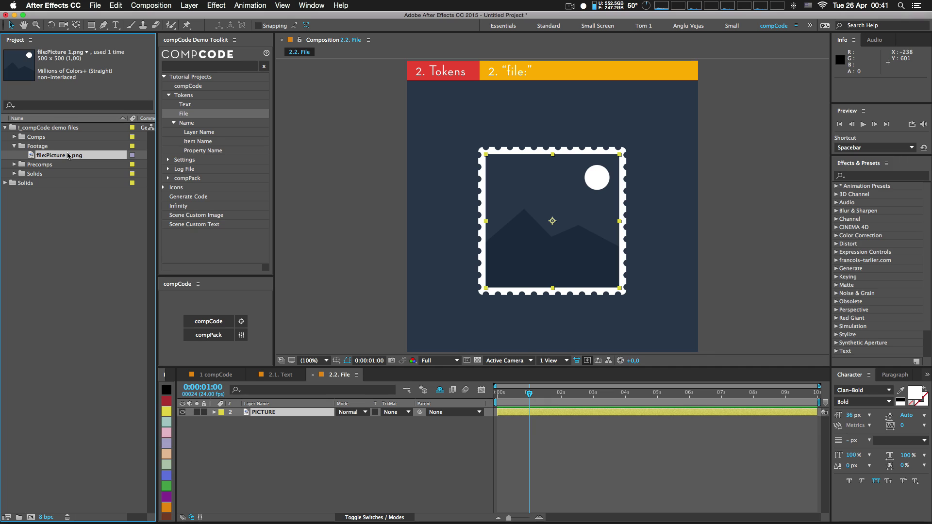
{"action": "left_click", "coordinate": [315, 502]}
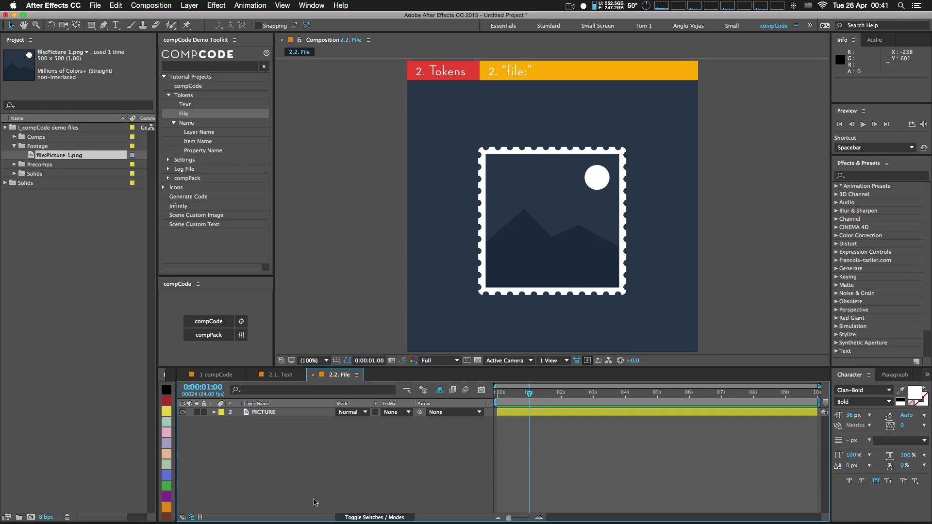
{"action": "left_click", "coordinate": [217, 324]}
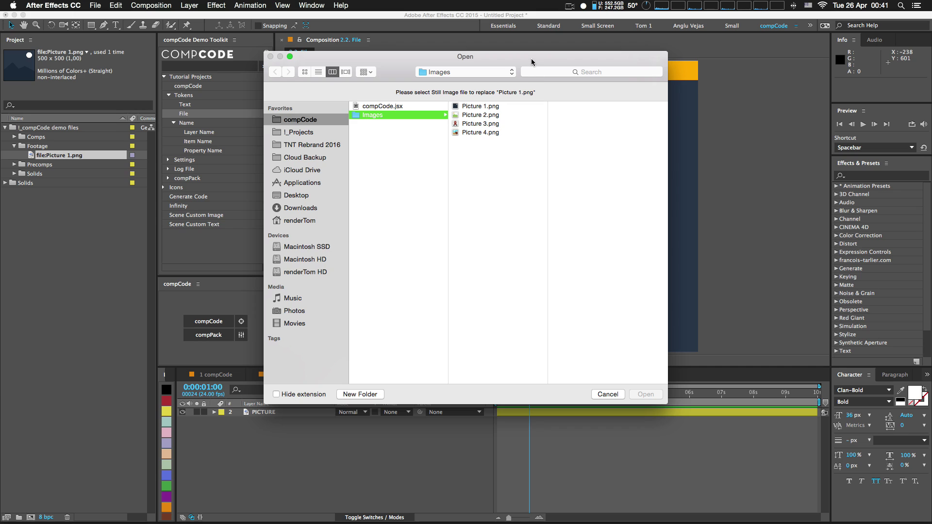
- Pick Picture 2.png as the replacement image and move the code window off the composition
{"action": "left_click", "coordinate": [503, 114]}
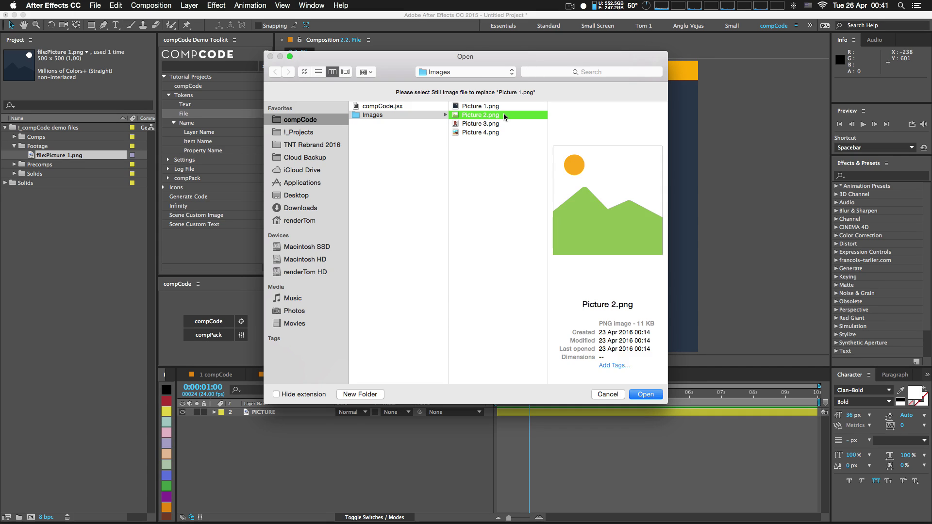
{"action": "double_click", "coordinate": [503, 115]}
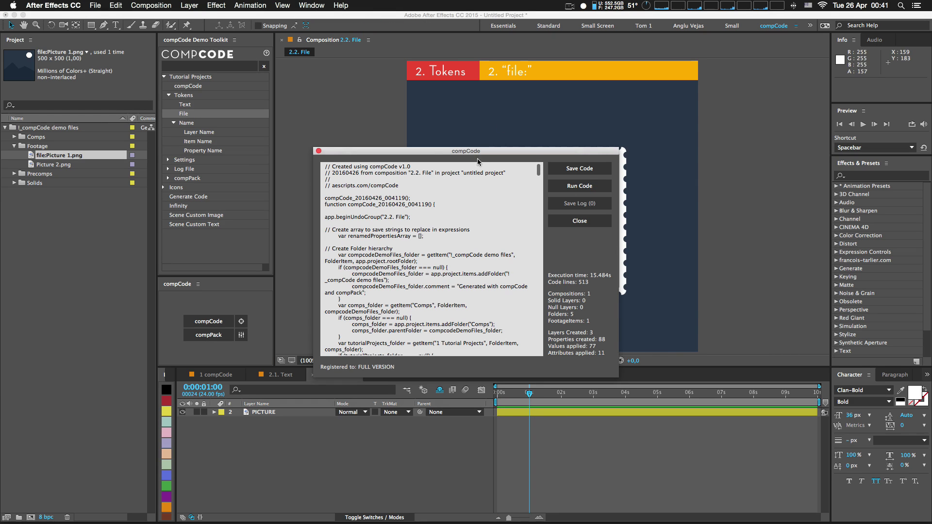
{"action": "left_click_drag", "start_coordinate": [414, 153], "coordinate": [820, 64]}
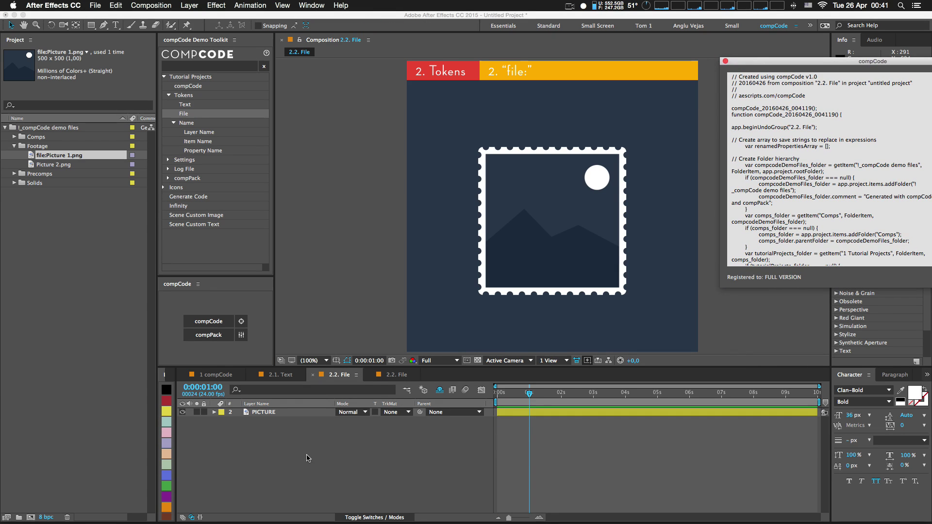
{"action": "left_click", "coordinate": [290, 469]}
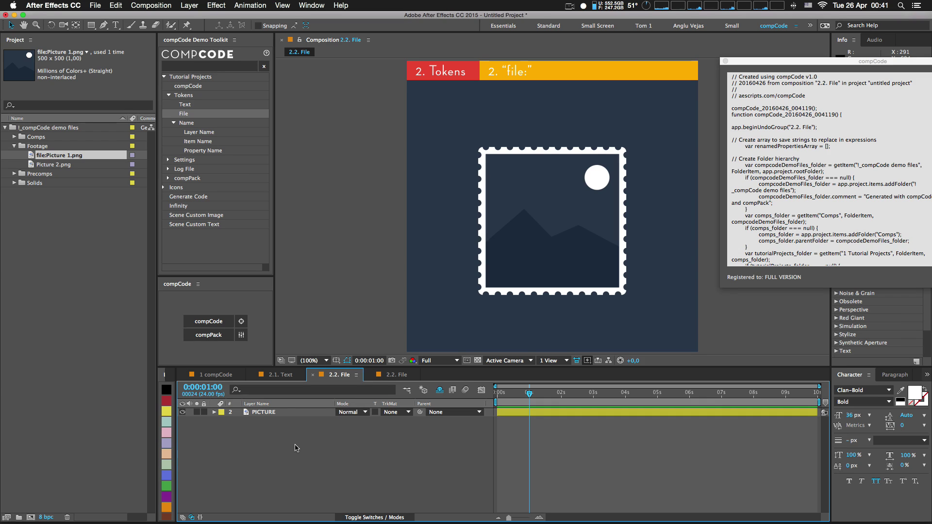
- Switch to the new 2.2. File comp, check Picture 2.png in the project, and close the project
{"action": "left_click", "coordinate": [394, 375]}
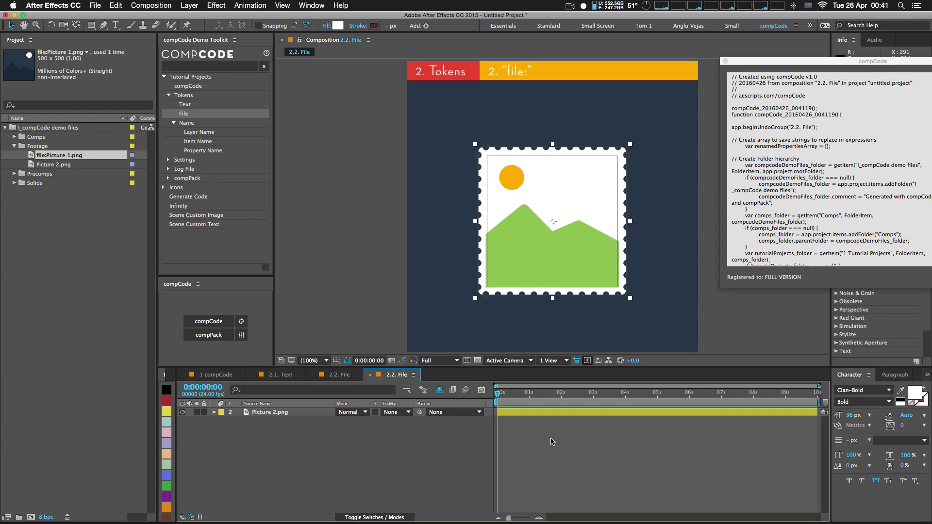
{"action": "left_click_drag", "start_coordinate": [552, 442], "coordinate": [526, 480]}
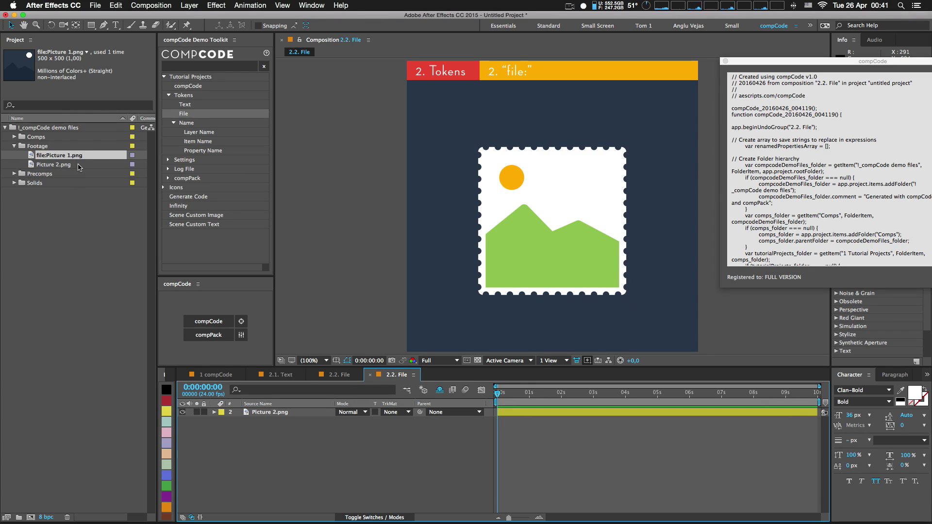
{"action": "left_click", "coordinate": [78, 166]}
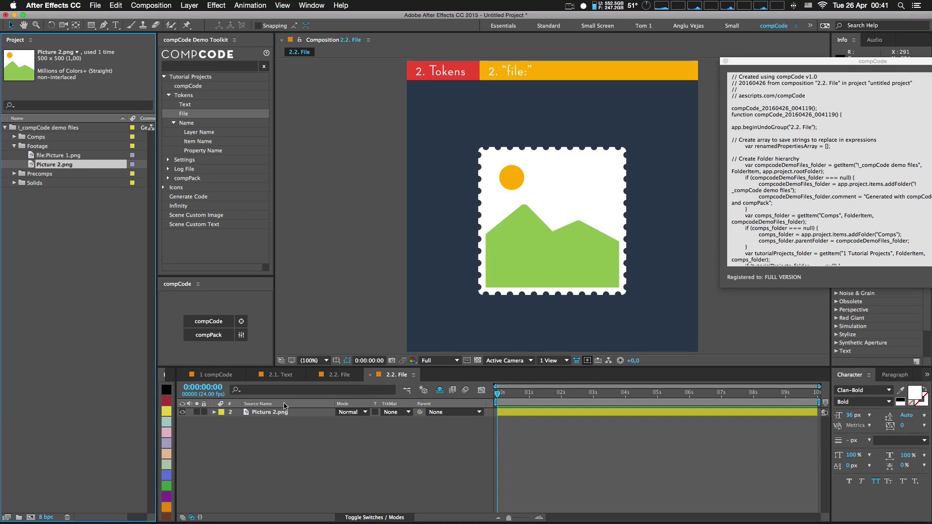
{"action": "left_click", "coordinate": [312, 444]}
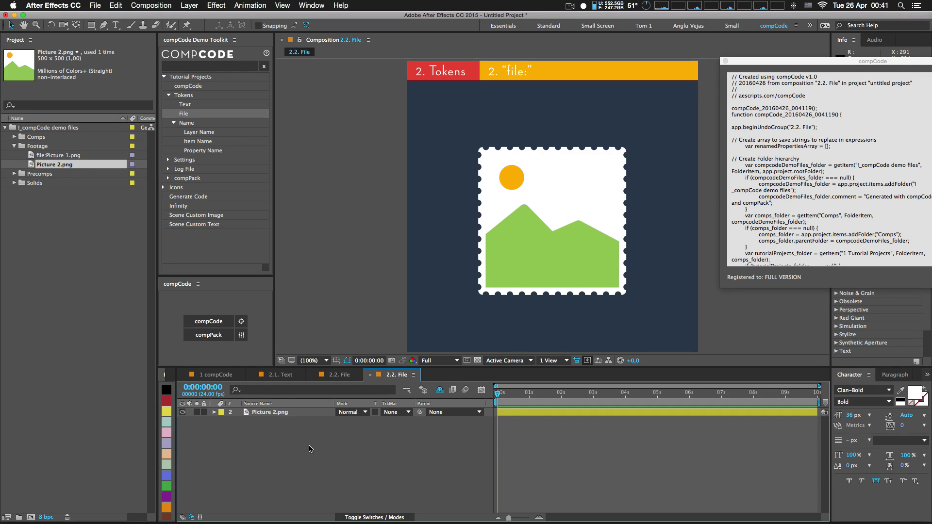
{"action": "key", "text": "super+alt+n"}
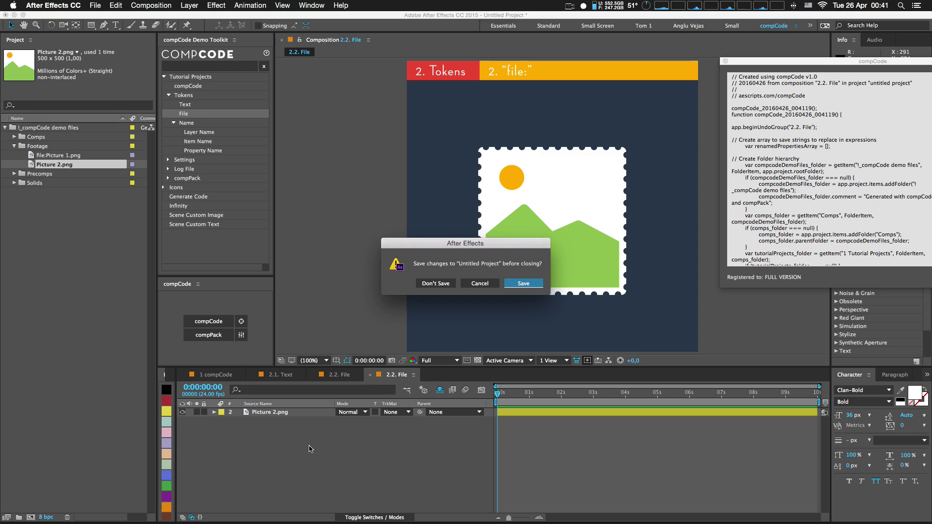
- Discard the old project, rerun the generated code, and choose Picture 3.png as the image
{"action": "left_click", "coordinate": [429, 288]}
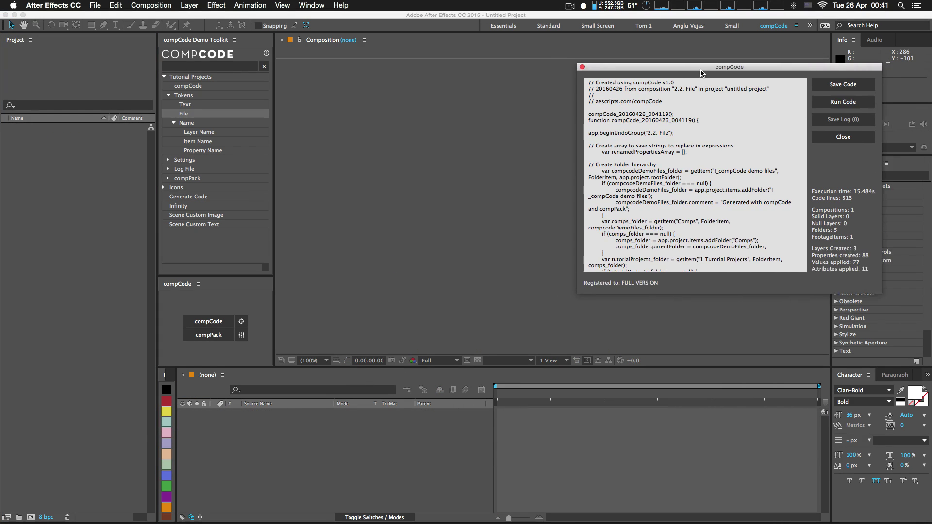
{"action": "left_click", "coordinate": [866, 110]}
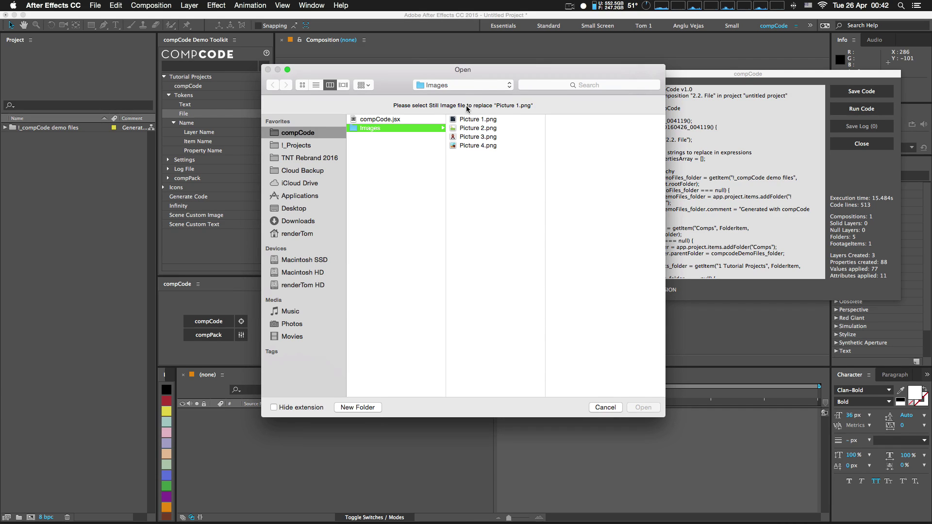
{"action": "left_click", "coordinate": [484, 138]}
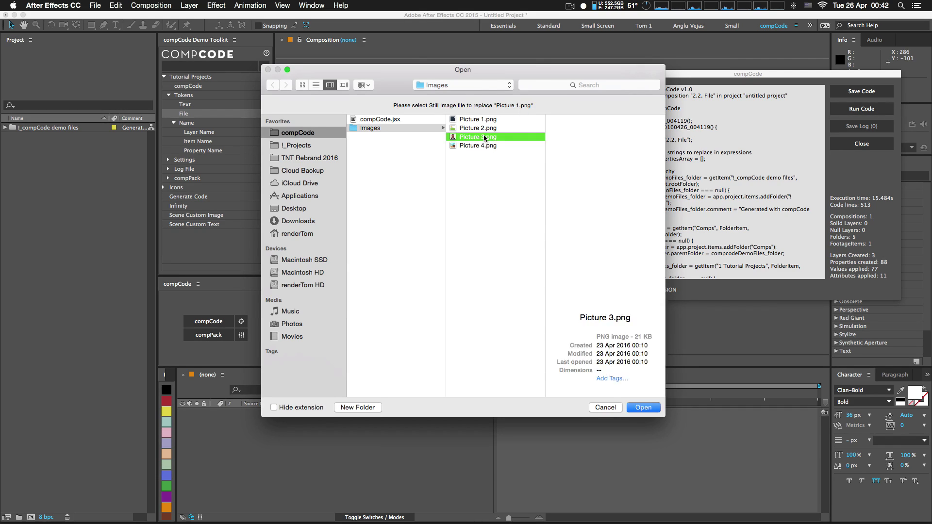
{"action": "double_click", "coordinate": [484, 137]}
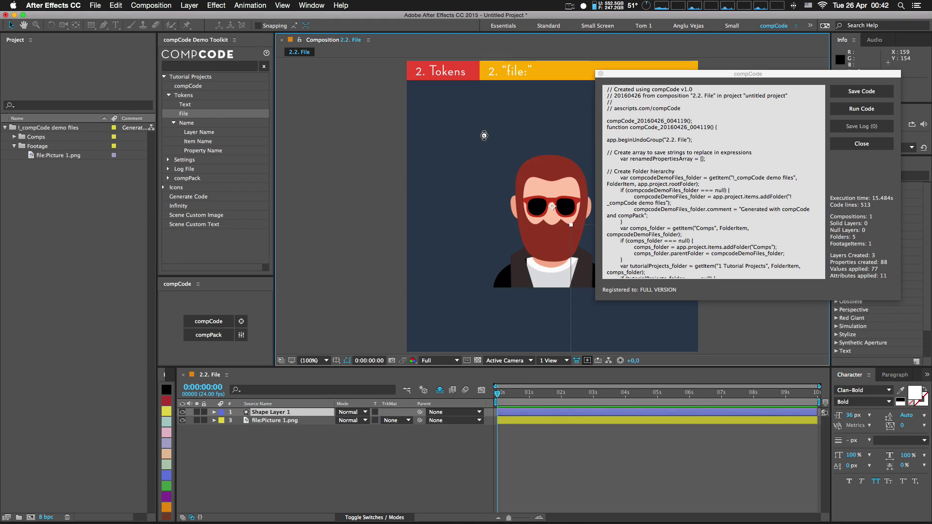
- Move the current time to 0:00:05:12 and reveal the Picture 3.png layer's source in the project
{"action": "left_click", "coordinate": [566, 453]}
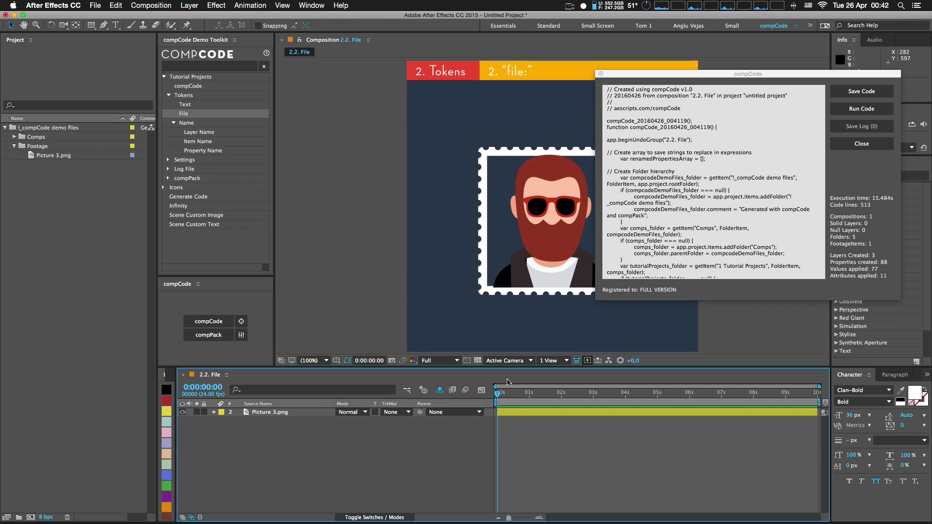
{"action": "left_click_drag", "start_coordinate": [511, 399], "coordinate": [674, 399]}
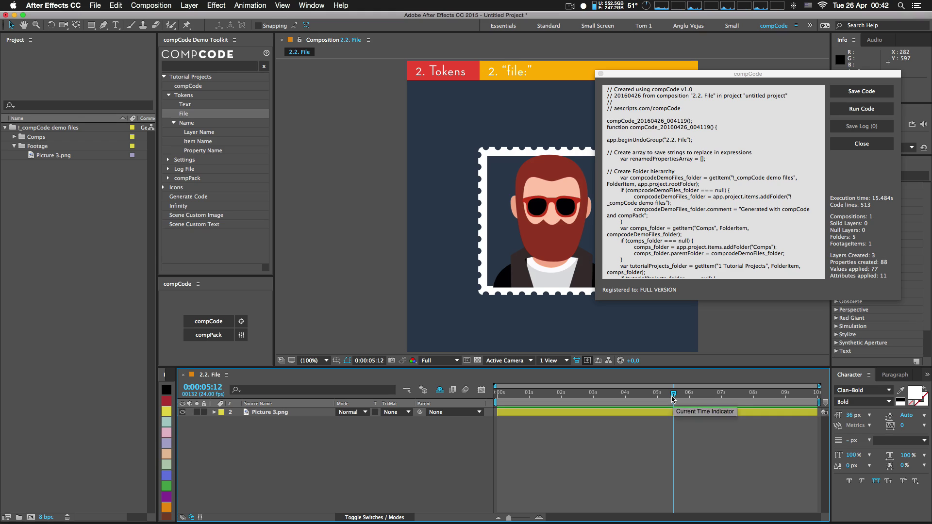
{"action": "left_click_drag", "start_coordinate": [646, 77], "coordinate": [741, 66]}
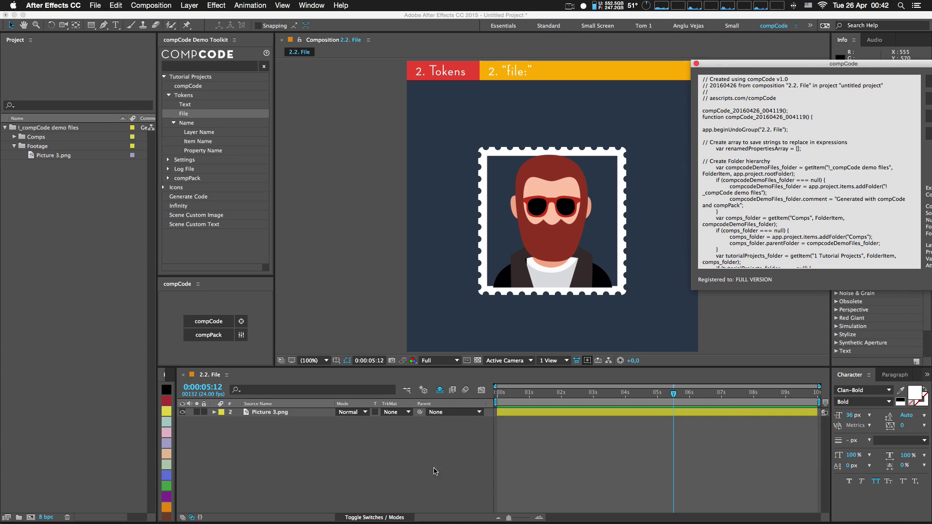
{"action": "right_click", "coordinate": [267, 414]}
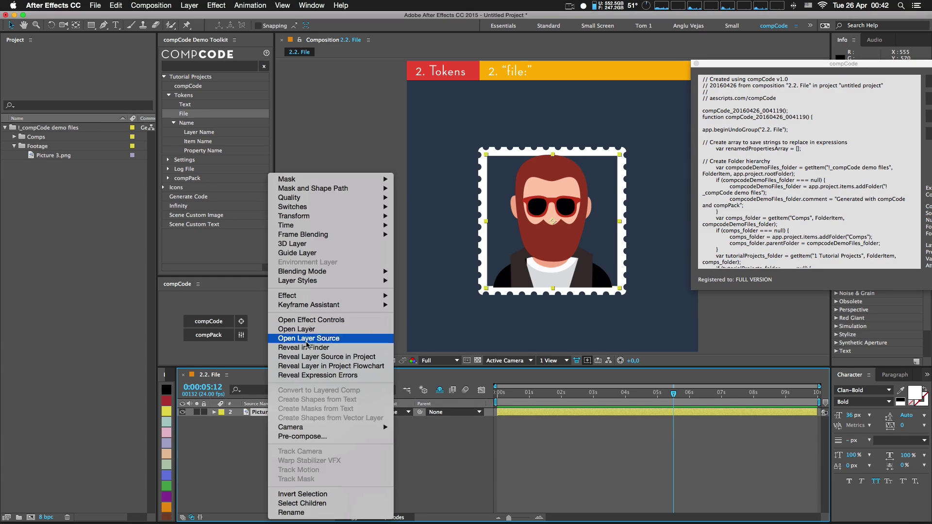
{"action": "left_click", "coordinate": [326, 356]}
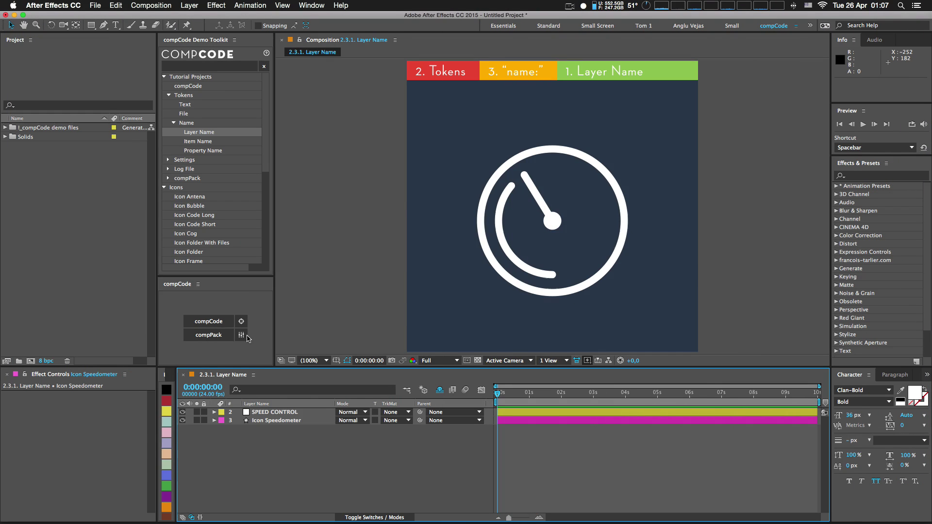
- Open the compCode settings dialog over the 2.3.1. Layer Name speedometer comp
{"action": "left_click", "coordinate": [241, 335]}
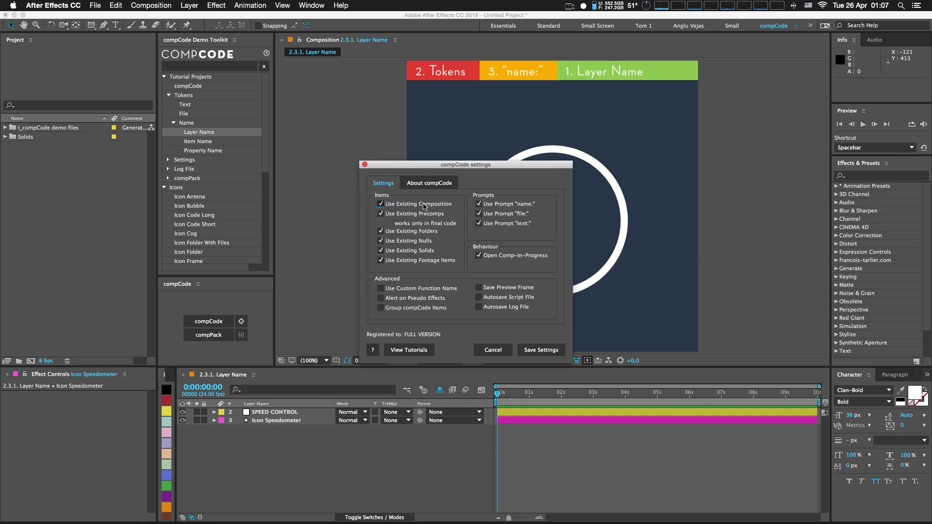
- Save the compCode settings and select the SPEED CONTROL layer
{"action": "left_click", "coordinate": [540, 350]}
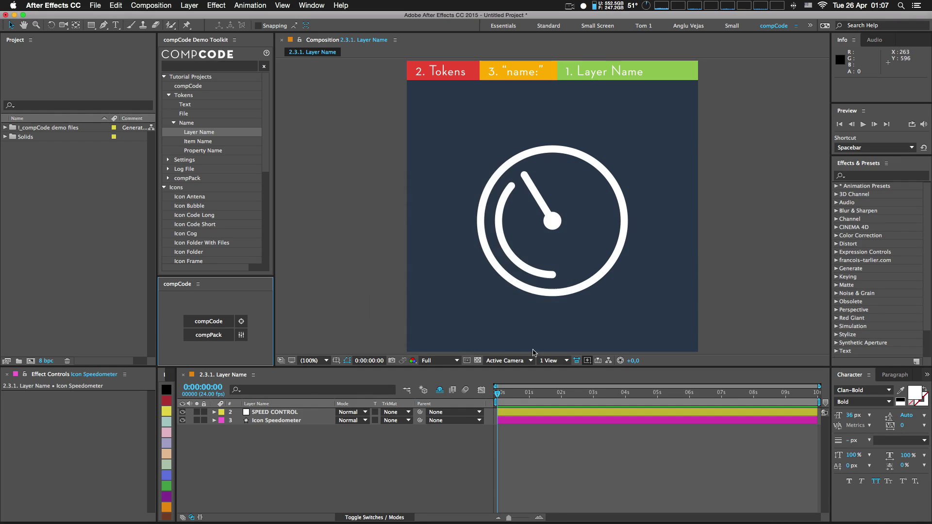
{"action": "left_click", "coordinate": [284, 420]}
{"action": "left_click", "coordinate": [286, 412]}
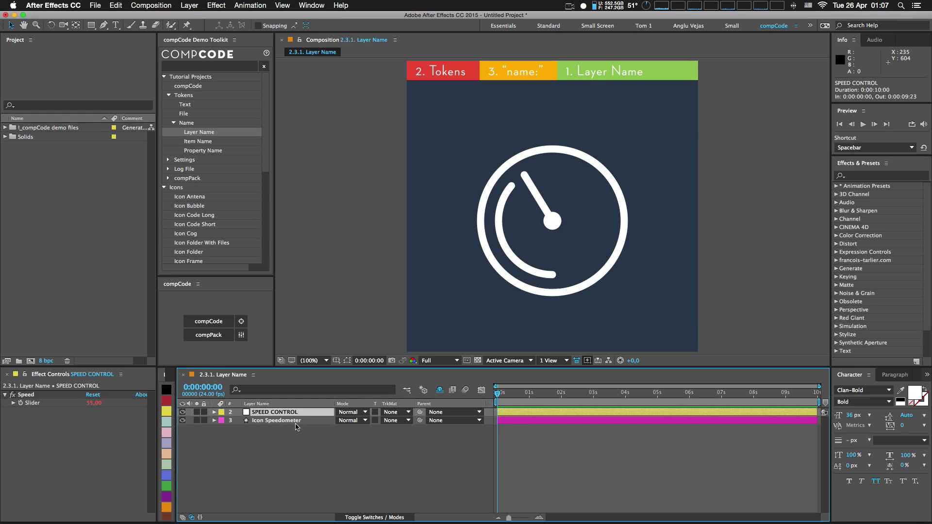
{"action": "left_click", "coordinate": [297, 422]}
{"action": "left_click", "coordinate": [297, 412]}
- Toggle the Title layer's visibility, then drag the Speed slider from 55 to 79
{"action": "left_click", "coordinate": [439, 390]}
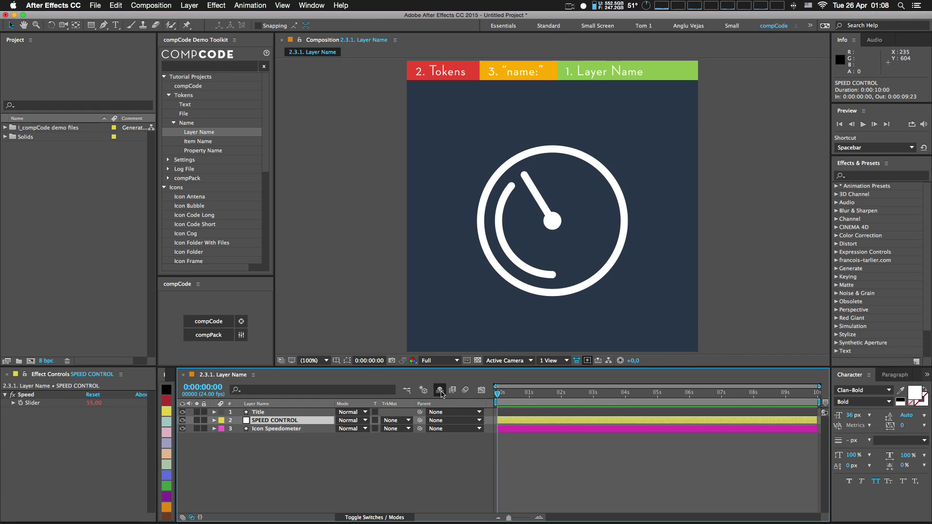
{"action": "left_click", "coordinate": [440, 392]}
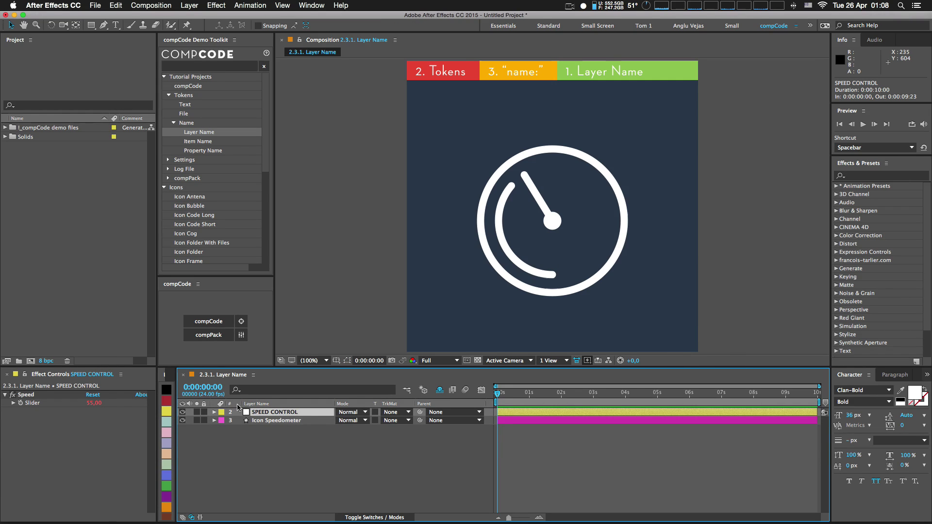
{"action": "mouse_move", "coordinate": [101, 402]}
{"action": "left_mouse_down"}
{"action": "mouse_move", "coordinate": [113, 403]}
{"action": "mouse_move", "coordinate": [92, 403]}
{"action": "left_mouse_up"}
{"action": "left_click", "coordinate": [282, 427]}
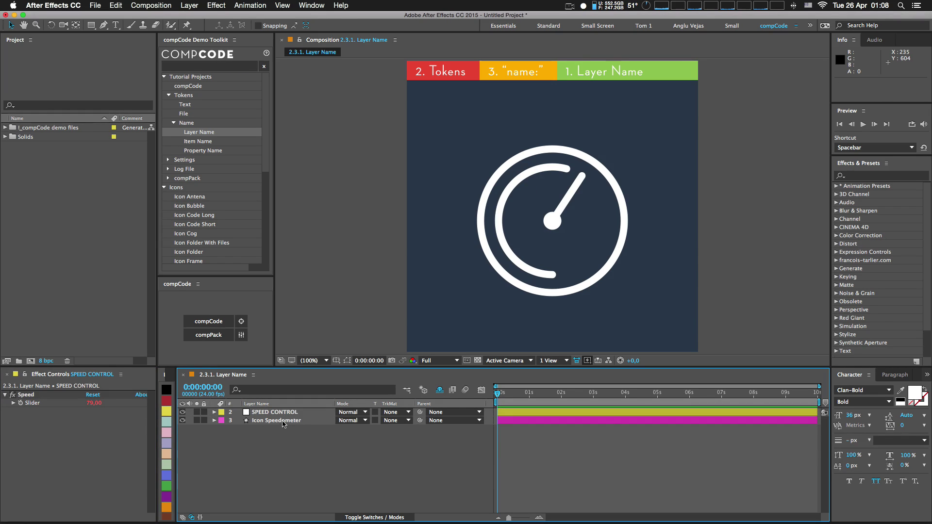
{"action": "left_click", "coordinate": [284, 423]}
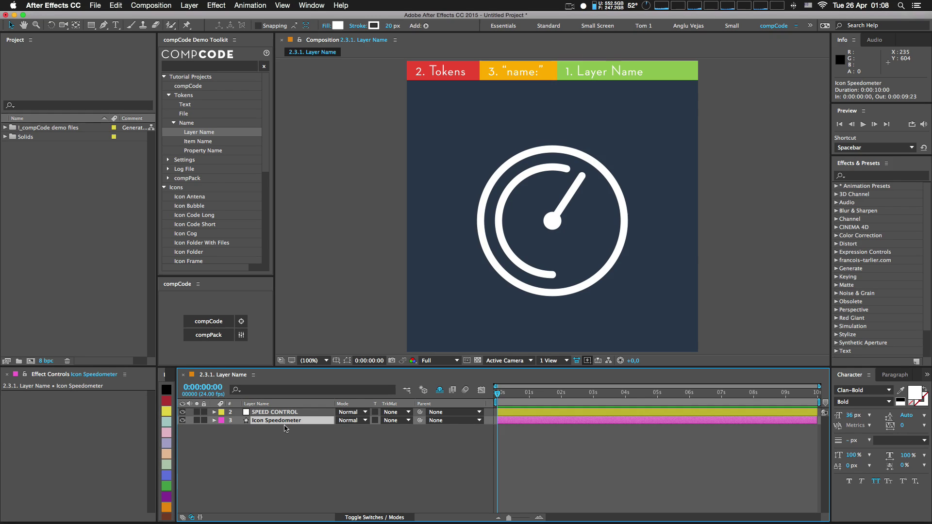
- Rename the speedometer layer to name:Icon Speedometer
{"action": "key", "text": "Return"}
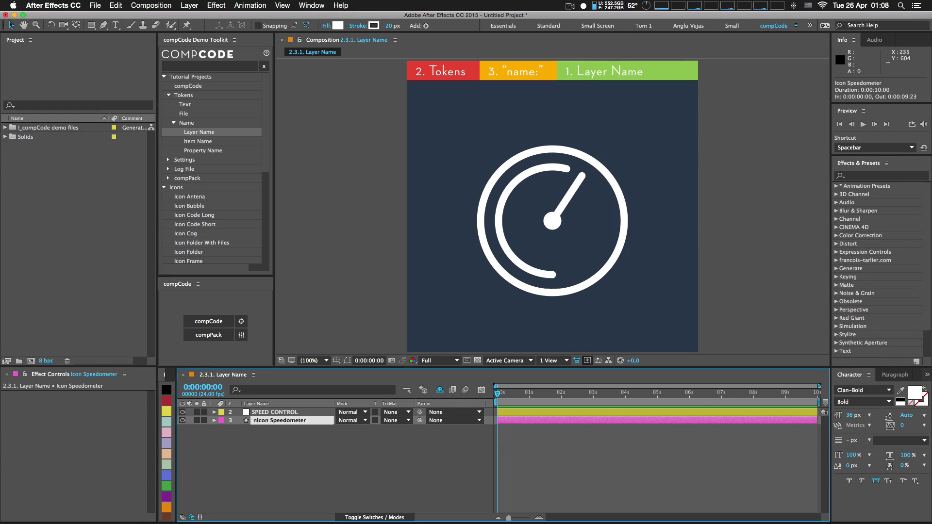
{"action": "type", "text": "name:"}
{"action": "key", "text": "Return"}
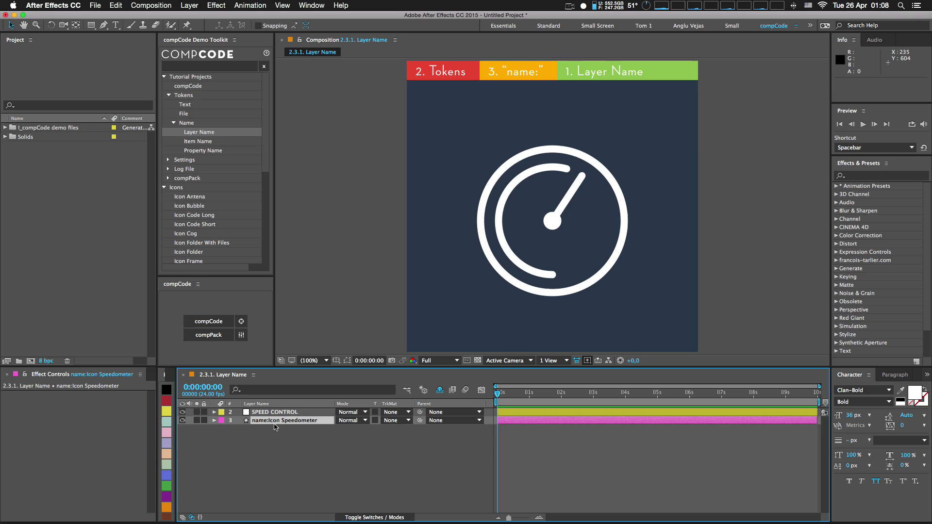
- Run compCode and enter 'new speedometer' as the generated layer's name
{"action": "left_click", "coordinate": [225, 322]}
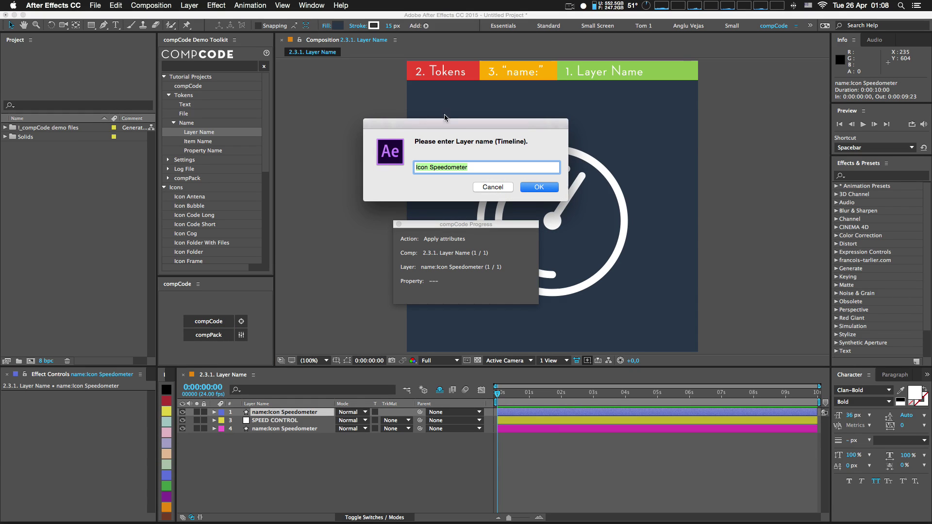
{"action": "left_click_drag", "start_coordinate": [445, 118], "coordinate": [678, 126]}
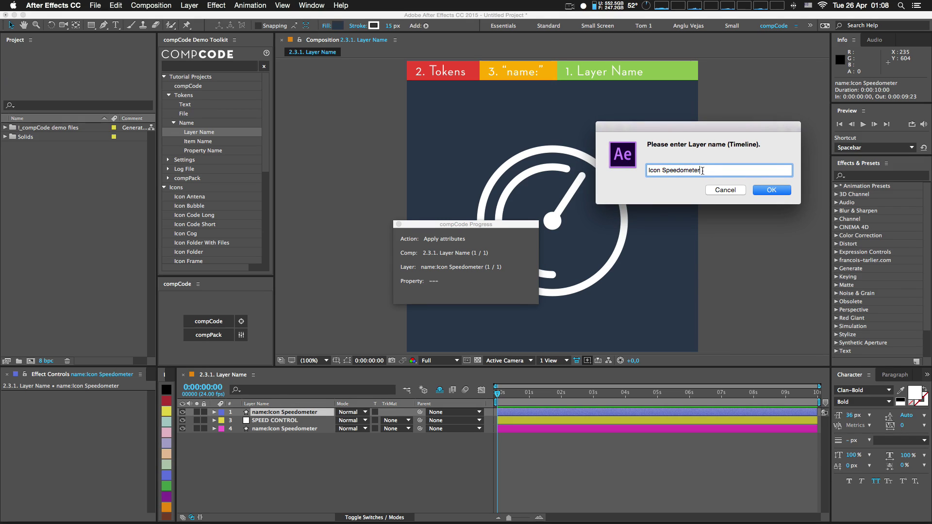
{"action": "type", "text": "new speedometer"}
{"action": "key", "text": "Return"}
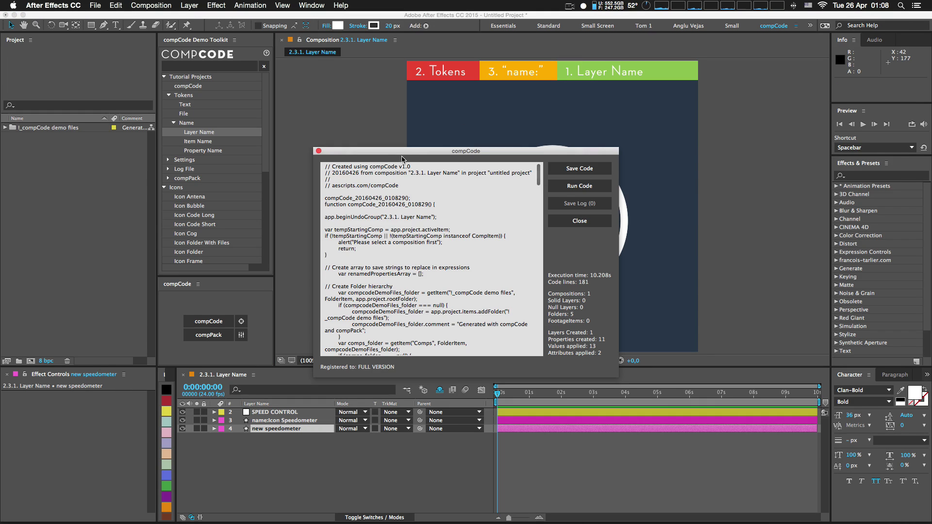
- Set the Scale of both speedometer layers to 30%
{"action": "left_click_drag", "start_coordinate": [399, 152], "coordinate": [798, 77]}
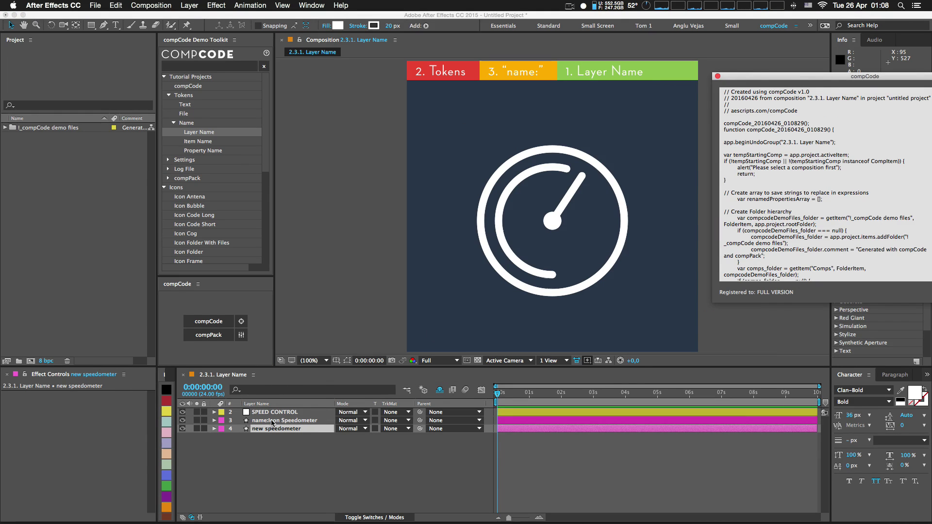
{"action": "left_click", "coordinate": [272, 422]}
{"action": "left_click", "coordinate": [272, 431], "text": "shift"}
{"action": "key", "text": "s"}
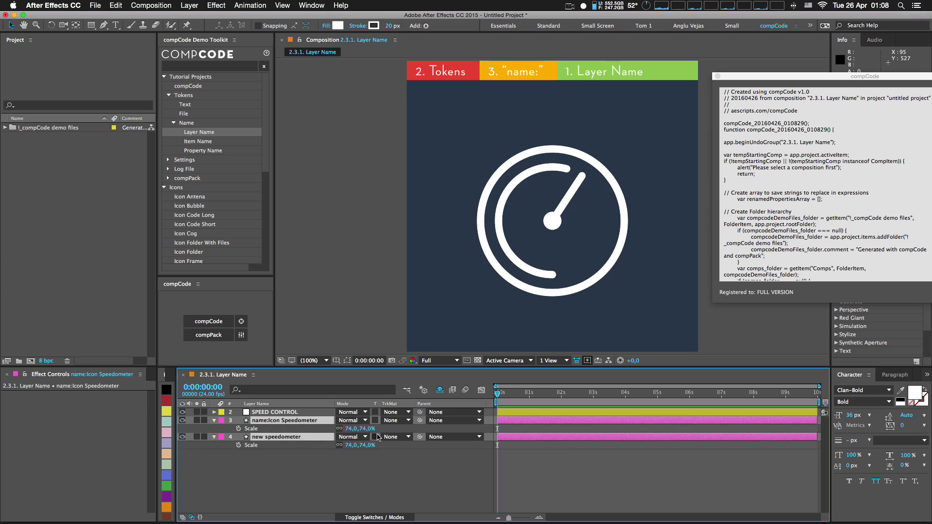
{"action": "left_click", "coordinate": [365, 429]}
{"action": "type", "text": "30"}
{"action": "key", "text": "Return"}
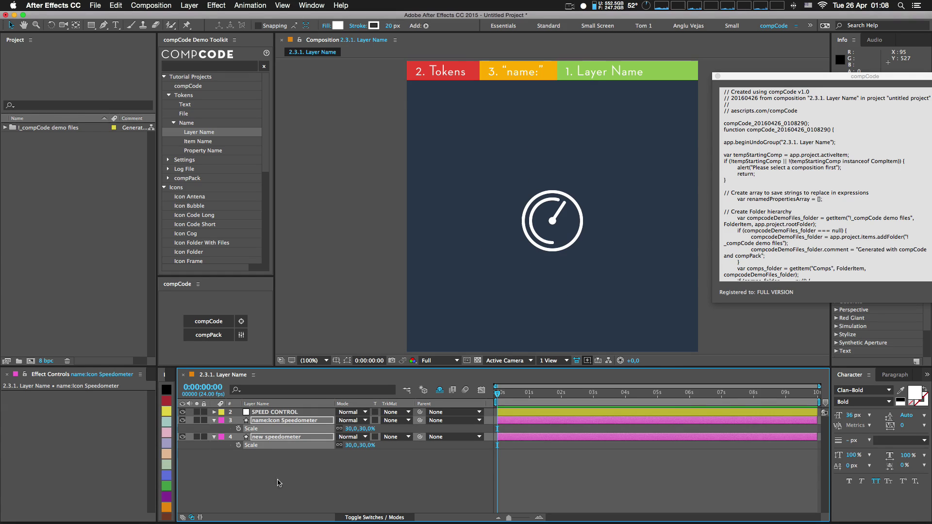
{"action": "key", "text": "F2"}
{"action": "left_click", "coordinate": [214, 421]}
{"action": "left_click", "coordinate": [214, 428]}
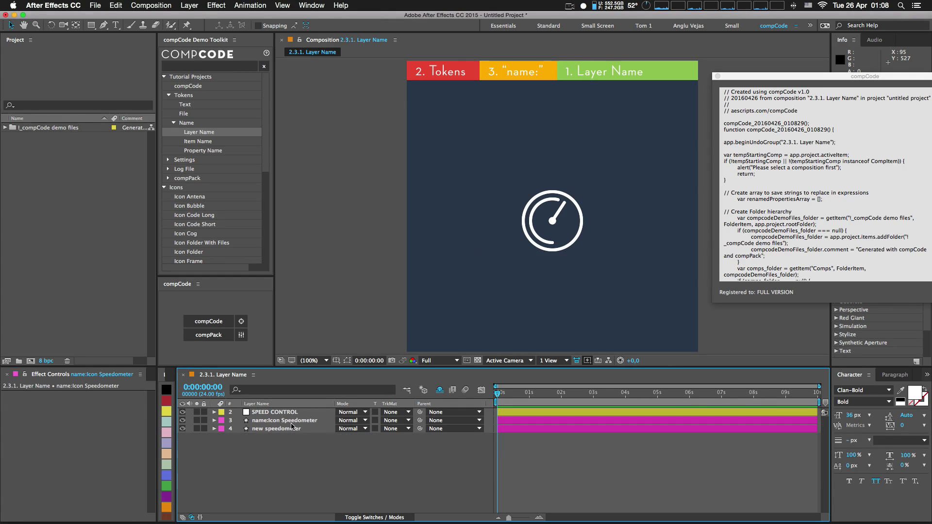
- Move the second speedometer beside the first and inspect the layers' expressions
{"action": "left_click", "coordinate": [291, 422]}
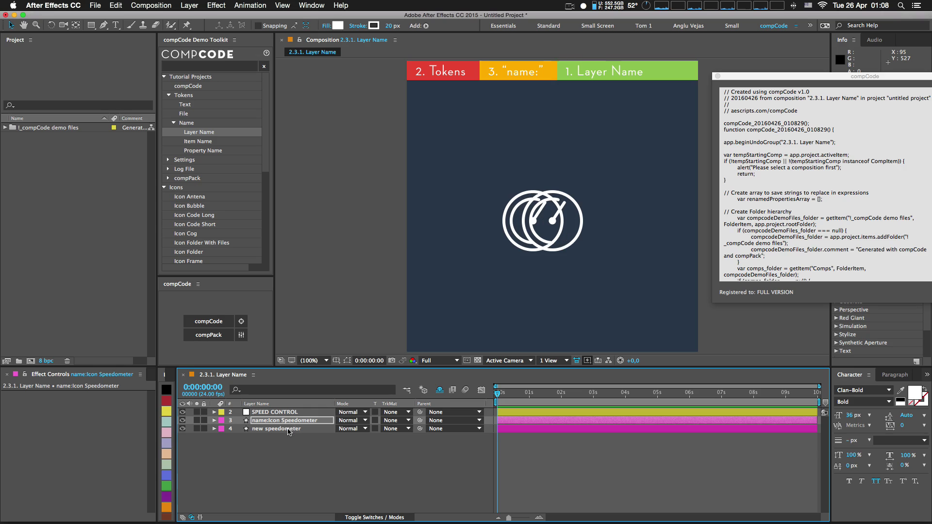
{"action": "left_click", "coordinate": [290, 429]}
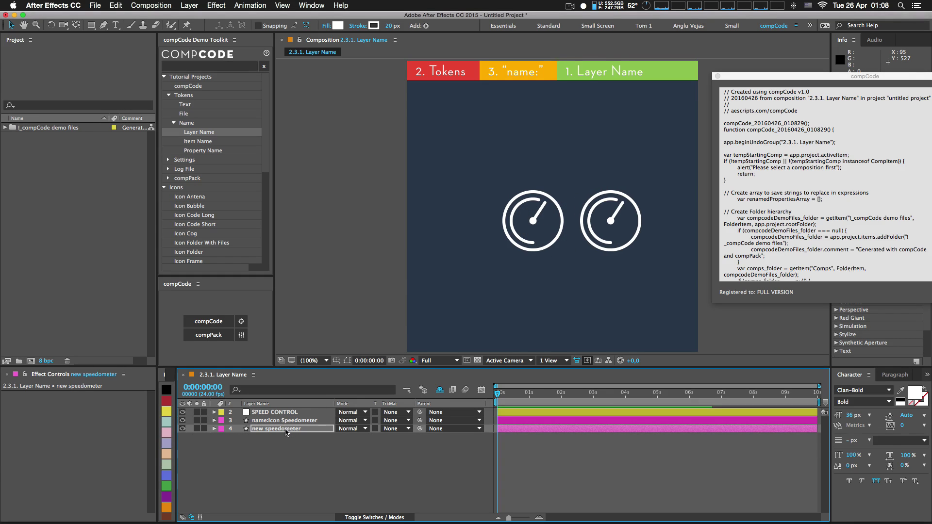
{"action": "mouse_move", "coordinate": [289, 431]}
{"action": "left_mouse_down"}
{"action": "mouse_move", "coordinate": [287, 439]}
{"action": "mouse_move", "coordinate": [294, 425]}
{"action": "left_mouse_up"}
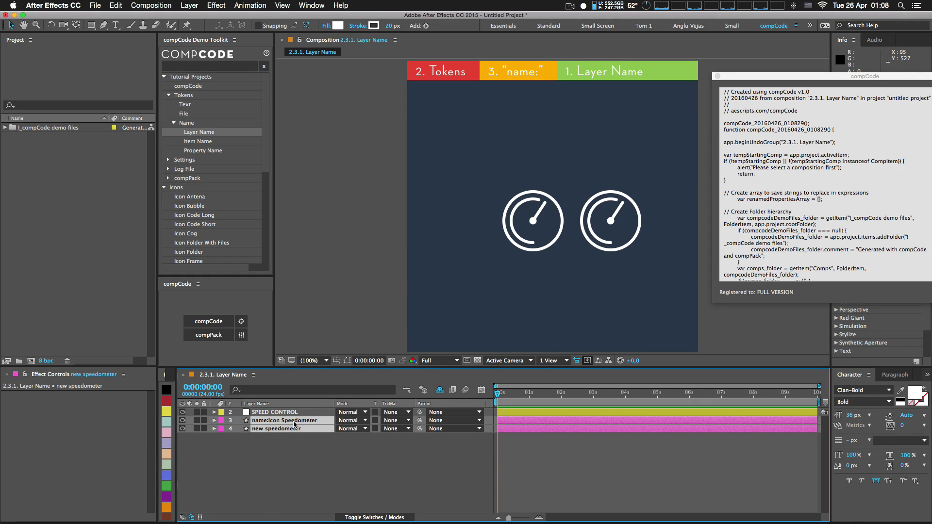
{"action": "key", "text": "u"}
{"action": "key", "text": "u"}
{"action": "scroll", "coordinate": [487, 468], "scroll_direction": "down", "scroll_amount": 5}
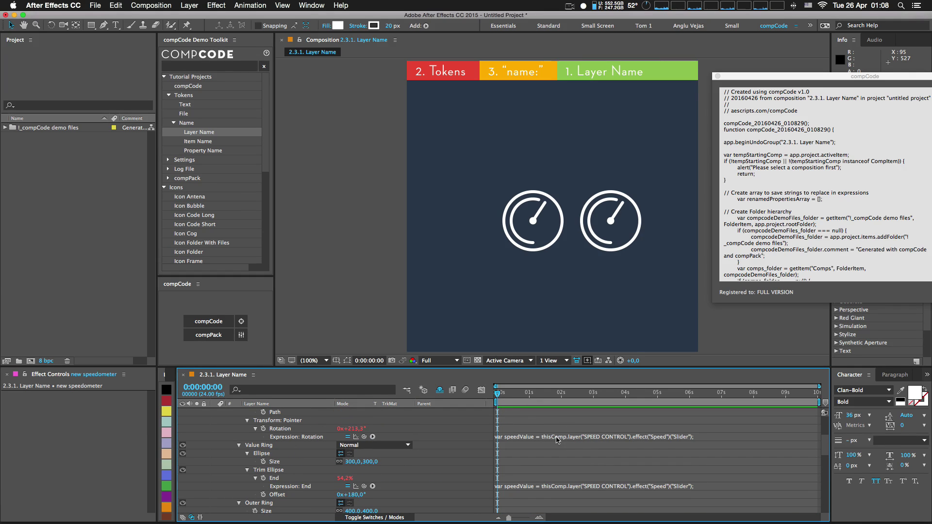
{"action": "key", "text": "u"}
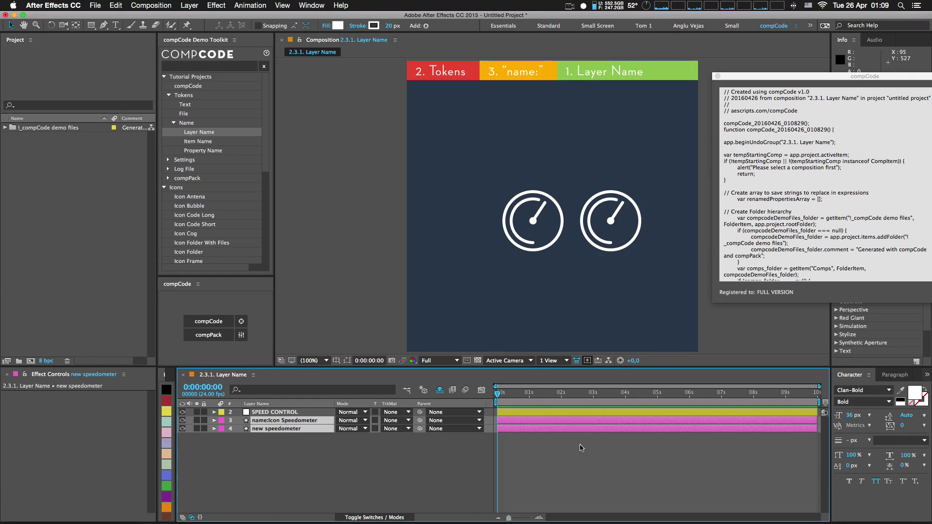
- Scrub the SPEED CONTROL Speed slider down and up to swing both needles
{"action": "left_click", "coordinate": [288, 455]}
{"action": "left_click", "coordinate": [292, 412]}
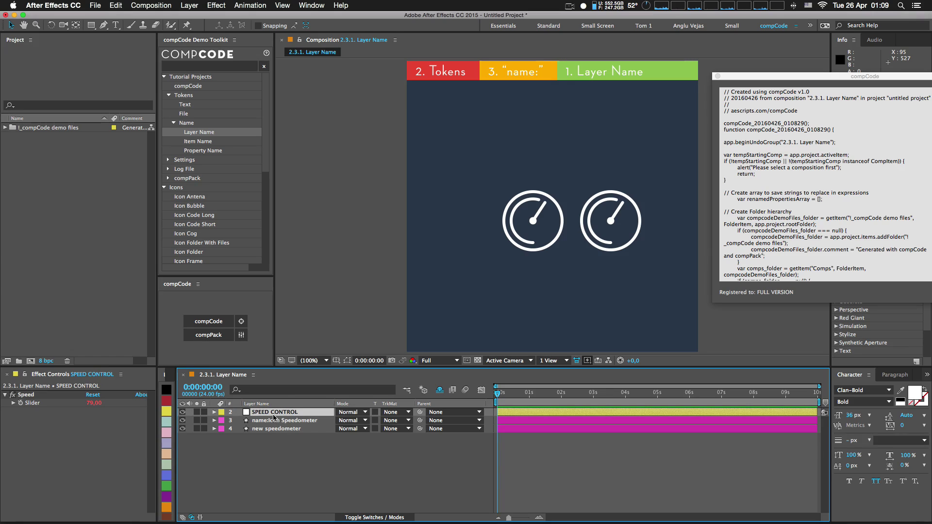
{"action": "mouse_move", "coordinate": [94, 403]}
{"action": "left_mouse_down"}
{"action": "mouse_move", "coordinate": [65, 405]}
{"action": "mouse_move", "coordinate": [88, 407]}
{"action": "left_mouse_up"}
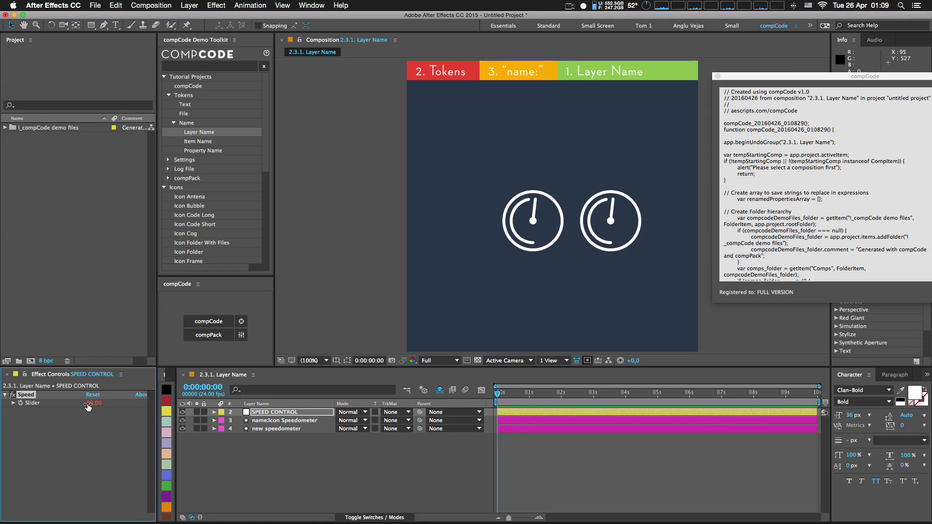
{"action": "left_click_drag", "start_coordinate": [87, 407], "coordinate": [89, 407]}
- Undo the Speed change, the move, and the earlier scale edits
{"action": "key", "text": "KP_4"}
{"action": "key", "text": "shift+Left"}
{"action": "key", "text": "shift+Left"}
{"action": "key", "text": "shift+Left"}
{"action": "key", "text": "shift+Left"}
{"action": "key", "text": "shift+Left"}
{"action": "key", "text": "shift+Left"}
{"action": "key", "text": "shift+Left"}
{"action": "key", "text": "shift+Left"}
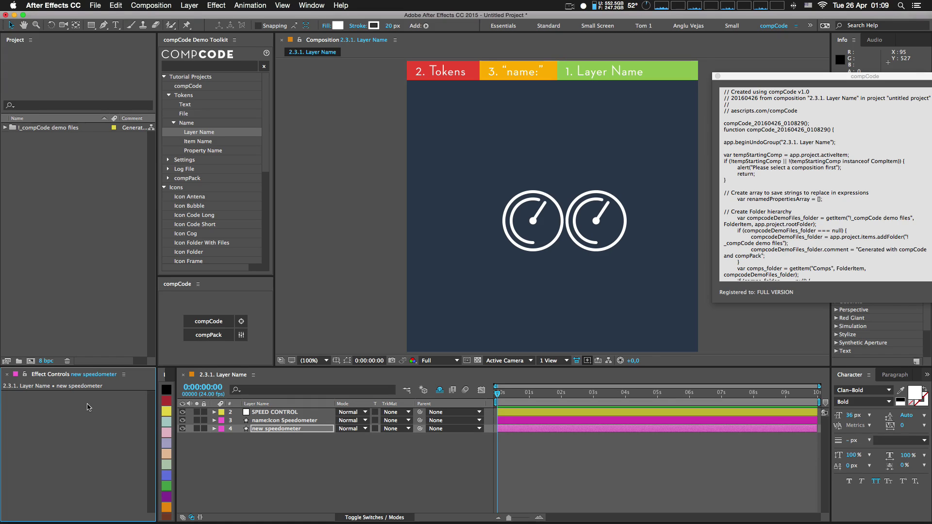
{"action": "key", "text": "shift+Left"}
{"action": "key", "text": "shift+Left"}
{"action": "key", "text": "shift+Left"}
{"action": "key", "text": "shift+Left"}
{"action": "key", "text": "ctrl+Up"}
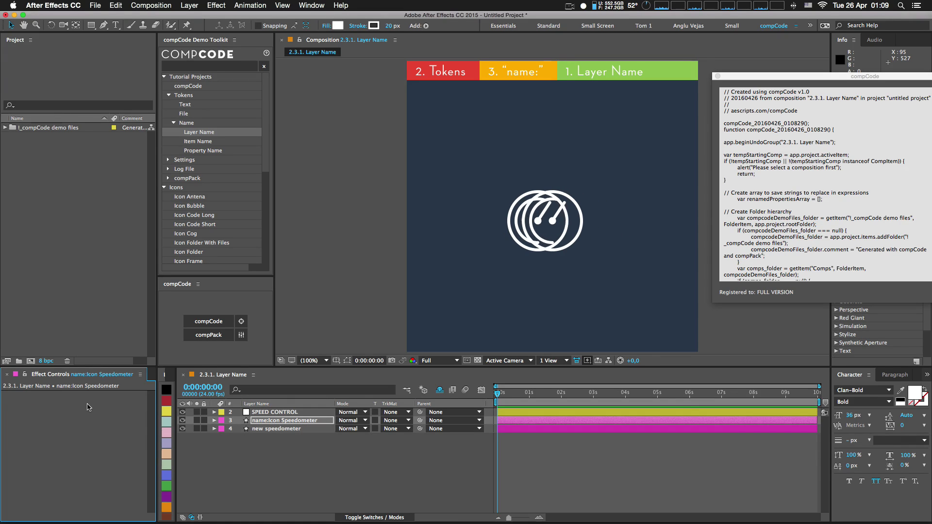
{"action": "key", "text": "shift+Right"}
{"action": "key", "text": "shift+Right"}
{"action": "key", "text": "shift+Right"}
{"action": "key", "text": "shift+Right"}
{"action": "key", "text": "alt+shift+KP_Add"}
{"action": "key", "text": "alt+shift+KP_Add"}
{"action": "key", "text": "alt+shift+KP_Add"}
{"action": "key", "text": "alt+shift+KP_Add"}
{"action": "key", "text": "alt+shift+KP_Add"}
- Delete the duplicate speedometer and rename name:Icon Speedometer back to Icon Speedometer
{"action": "key", "text": "Delete"}
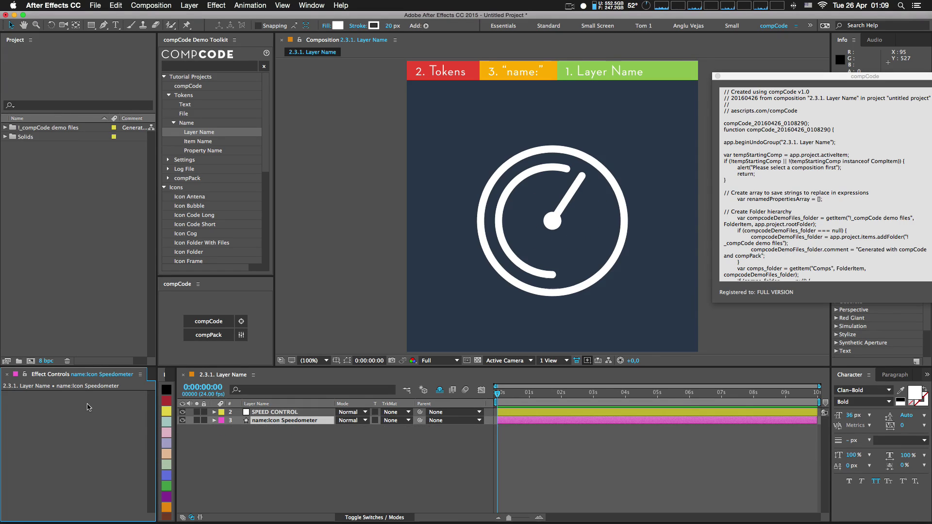
{"action": "left_click", "coordinate": [276, 448]}
{"action": "left_click", "coordinate": [271, 421]}
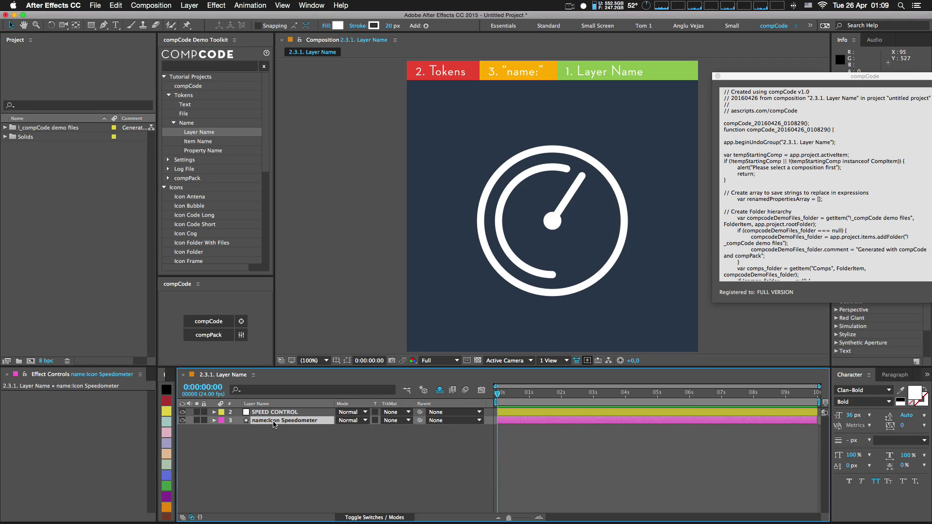
{"action": "key", "text": "Return"}
{"action": "left_click", "coordinate": [274, 421]}
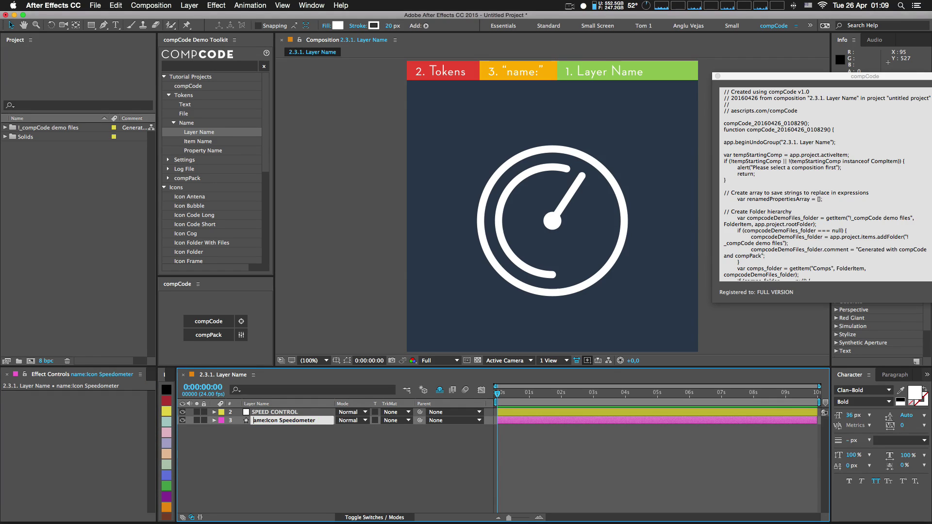
{"action": "key", "text": "BackSpace"}
{"action": "key", "text": "BackSpace"}
{"action": "key", "text": "BackSpace"}
{"action": "key", "text": "BackSpace"}
{"action": "key", "text": "BackSpace"}
{"action": "key", "text": "Return"}
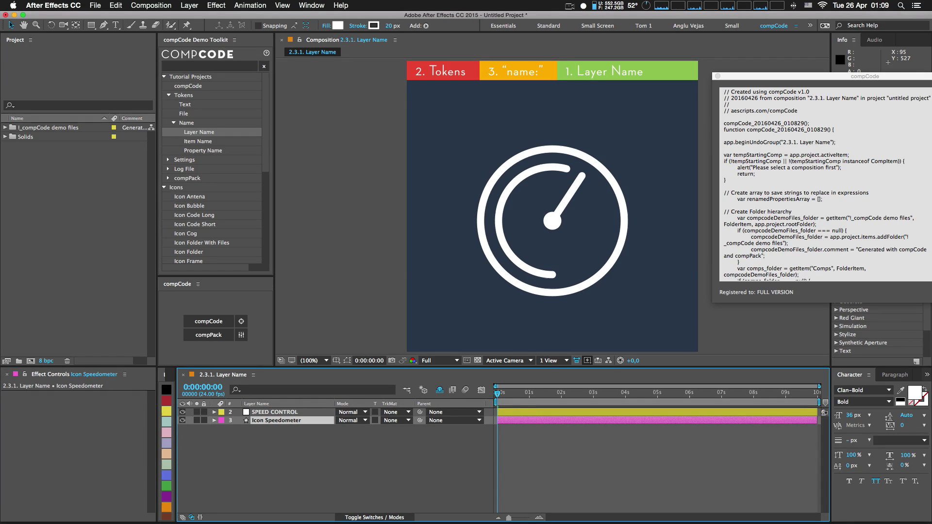
- Rename the SPEED CONTROL layer to name:SPEED CONTROL
{"action": "left_click", "coordinate": [271, 412]}
{"action": "key", "text": "Return"}
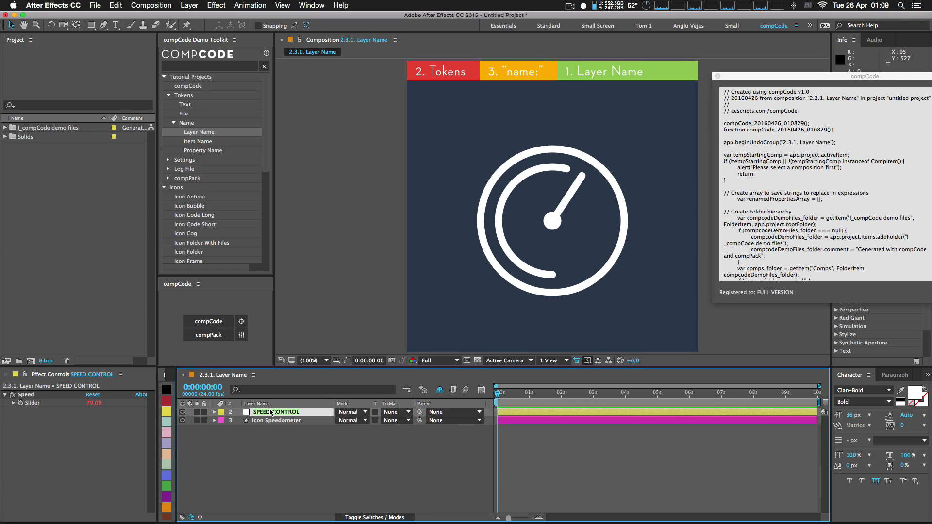
{"action": "type", "text": "name:"}
{"action": "key", "text": "Return"}
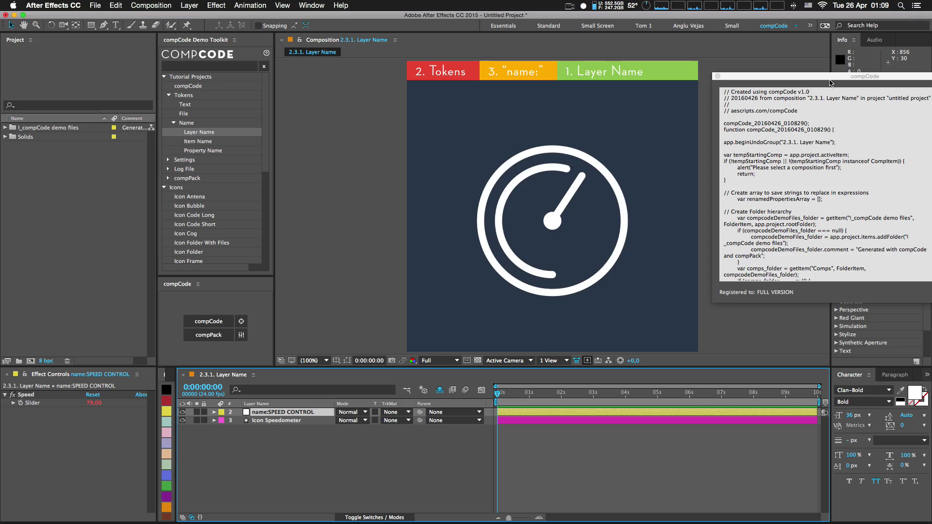
- Close the compCode code window, select both layers, and run compCode on them
{"action": "left_click_drag", "start_coordinate": [835, 79], "coordinate": [612, 102]}
{"action": "left_click", "coordinate": [755, 169]}
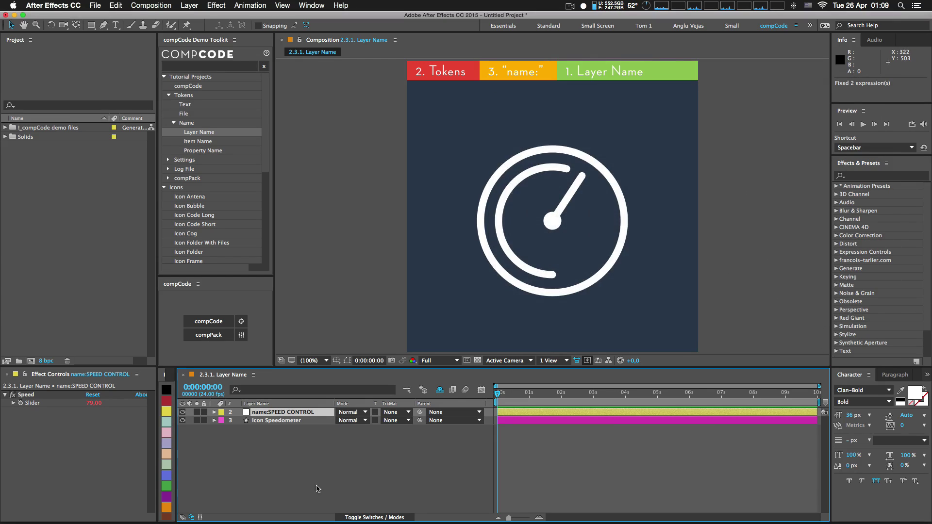
{"action": "left_click", "coordinate": [281, 448]}
{"action": "left_click_drag", "start_coordinate": [276, 439], "coordinate": [294, 418]}
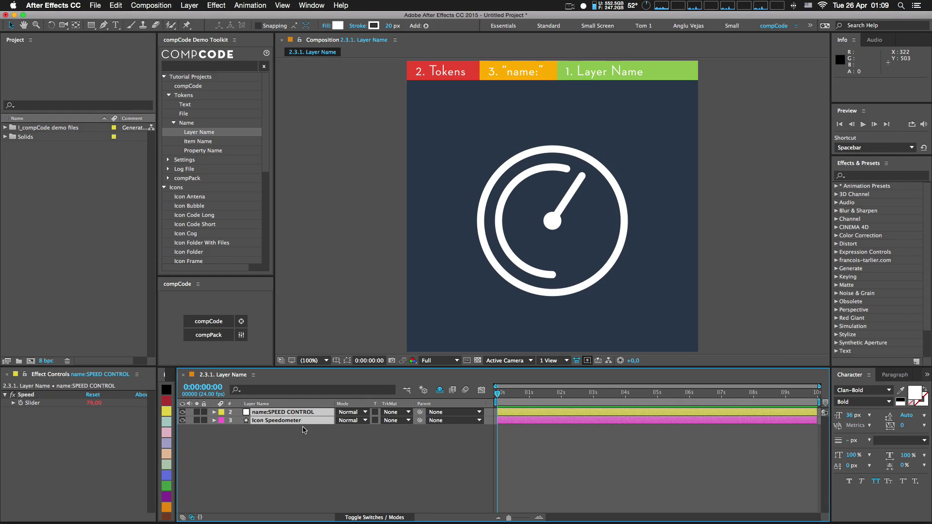
{"action": "left_click", "coordinate": [214, 323]}
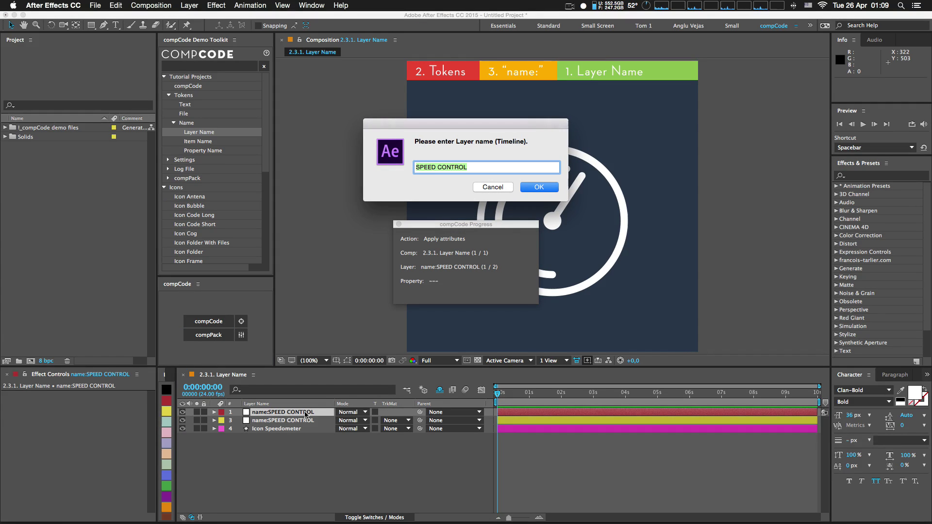
- Name the generated copy 'new speed record' and set both speedometers' scale to 30%
{"action": "type", "text": "new speed record"}
{"action": "key", "text": "Return"}
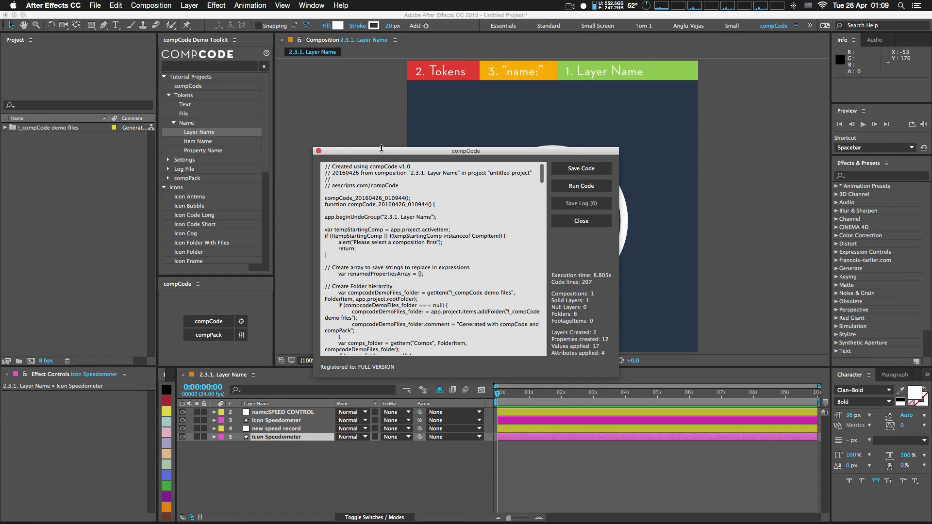
{"action": "left_click", "coordinate": [261, 457]}
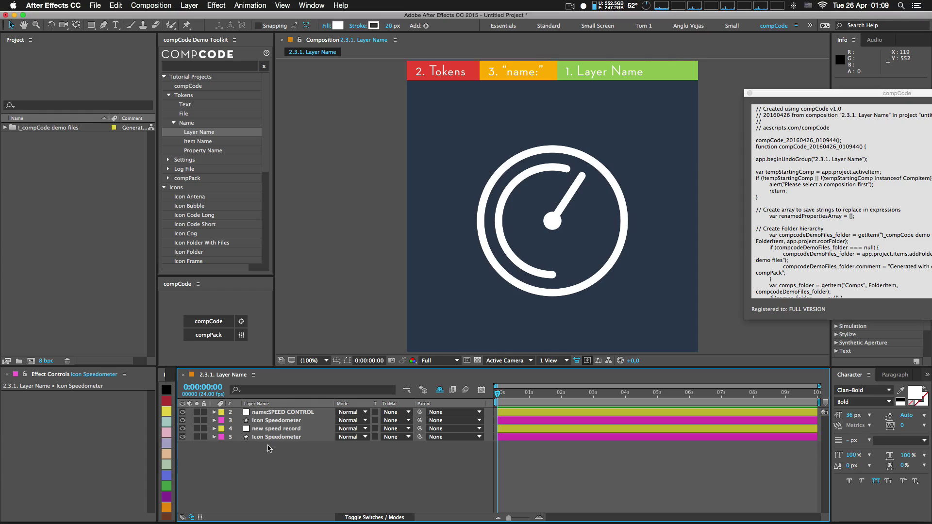
{"action": "left_click", "coordinate": [280, 421]}
{"action": "left_click", "coordinate": [287, 439], "text": "super"}
{"action": "key", "text": "s"}
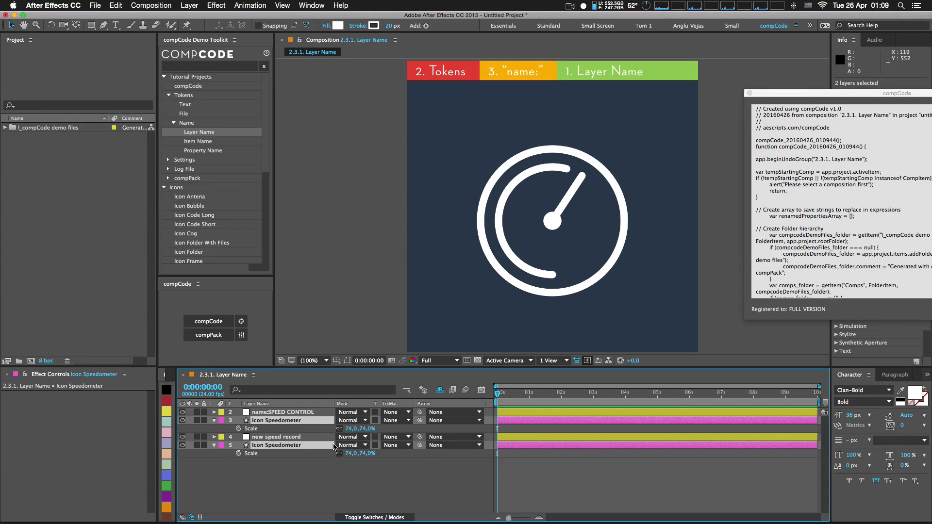
{"action": "left_click", "coordinate": [364, 429]}
{"action": "type", "text": "30"}
{"action": "key", "text": "Return"}
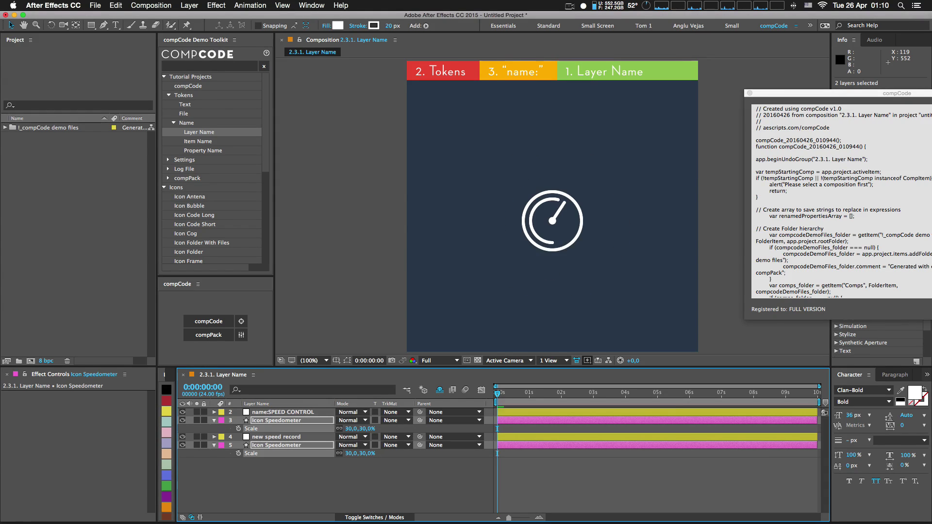
- Drag the two speedometers apart, one left and one right
{"action": "left_click", "coordinate": [294, 419]}
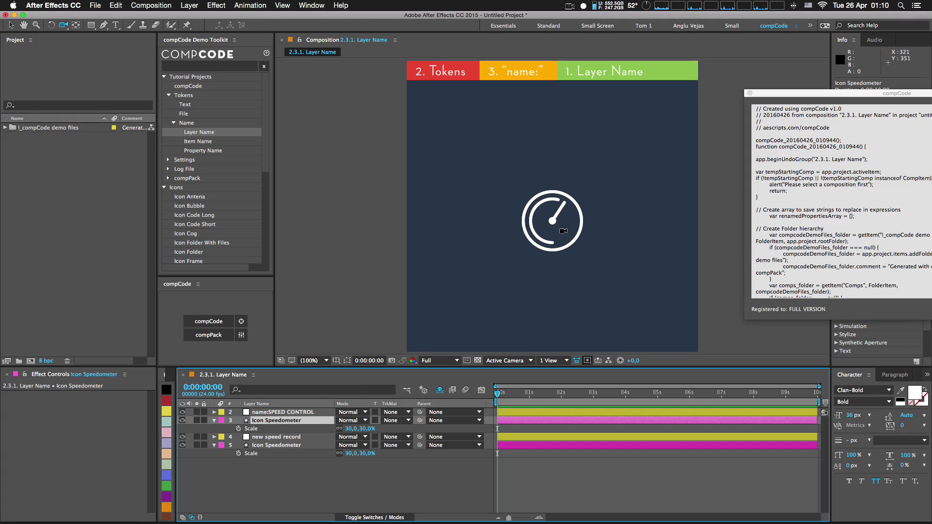
{"action": "left_click_drag", "start_coordinate": [540, 227], "coordinate": [467, 228]}
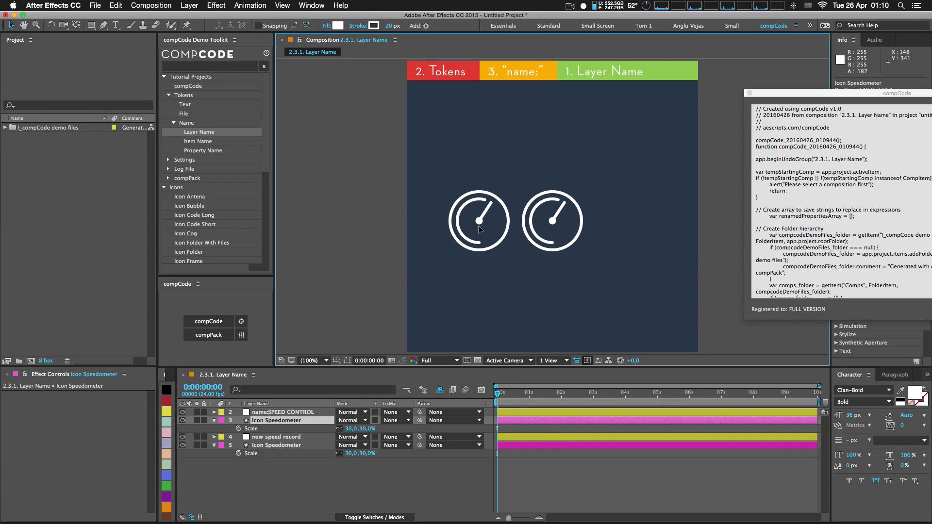
{"action": "left_click", "coordinate": [546, 228]}
{"action": "left_click_drag", "start_coordinate": [582, 226], "coordinate": [645, 227]}
- Set name:SPEED CONTROL Speed to 59 and adjust the new speed record Speed value
{"action": "left_click", "coordinate": [283, 412]}
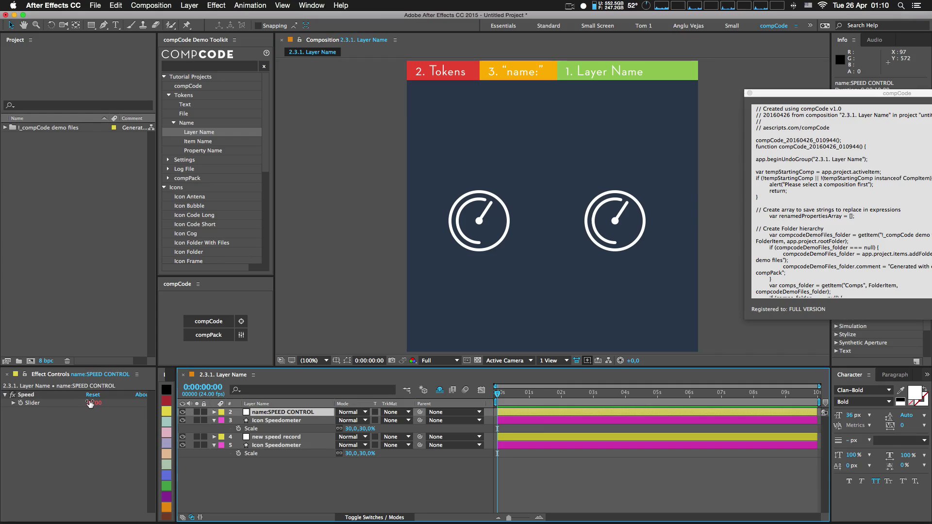
{"action": "mouse_move", "coordinate": [94, 404]}
{"action": "left_mouse_down"}
{"action": "mouse_move", "coordinate": [82, 403]}
{"action": "mouse_move", "coordinate": [95, 403]}
{"action": "left_mouse_up"}
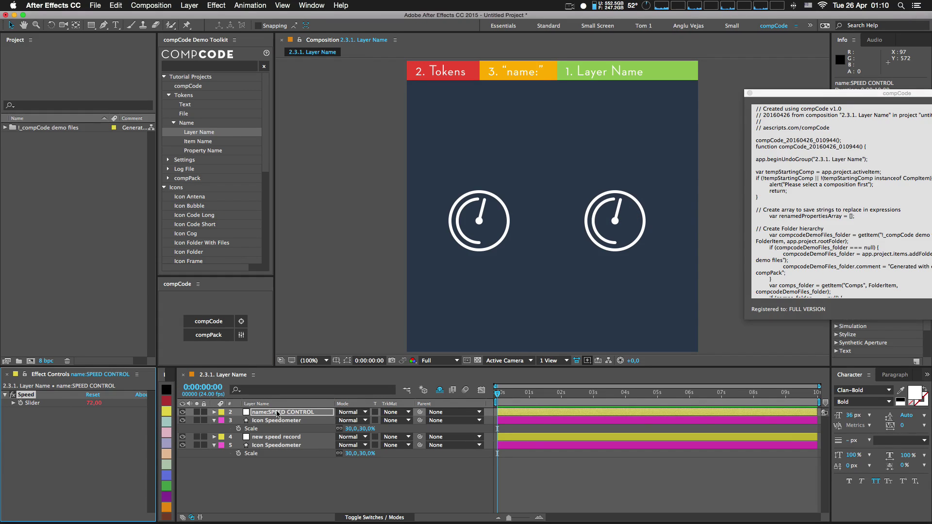
{"action": "left_click", "coordinate": [286, 438]}
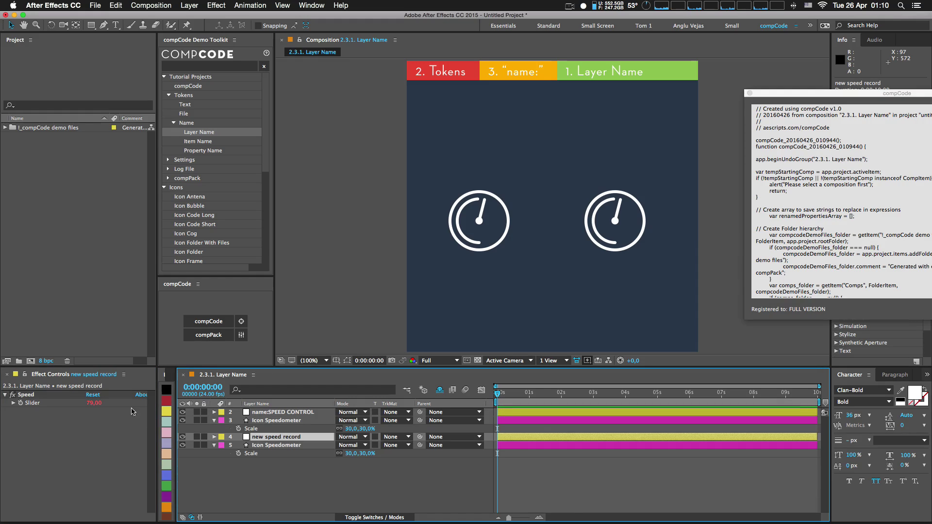
{"action": "mouse_move", "coordinate": [93, 407]}
{"action": "left_mouse_down"}
{"action": "mouse_move", "coordinate": [63, 404]}
{"action": "mouse_move", "coordinate": [82, 405]}
{"action": "mouse_move", "coordinate": [75, 407]}
{"action": "left_mouse_up"}
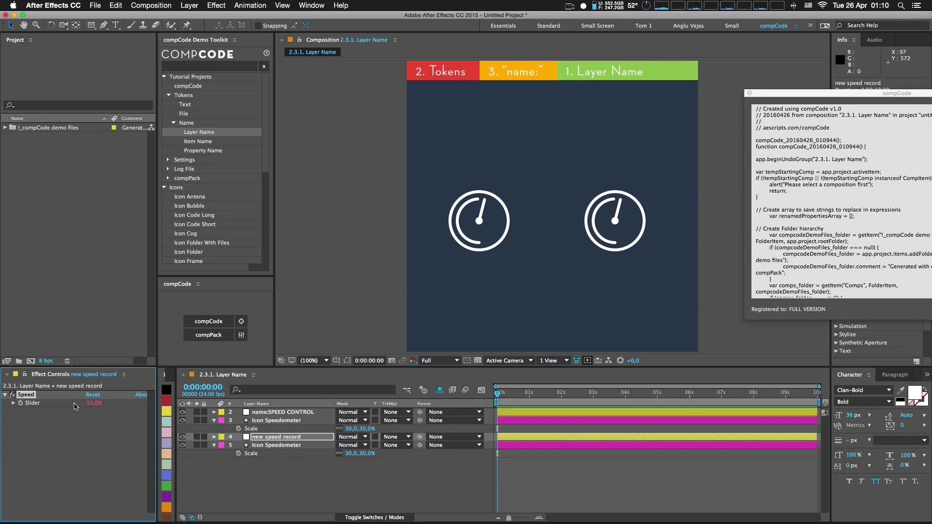
{"action": "left_click", "coordinate": [286, 452]}
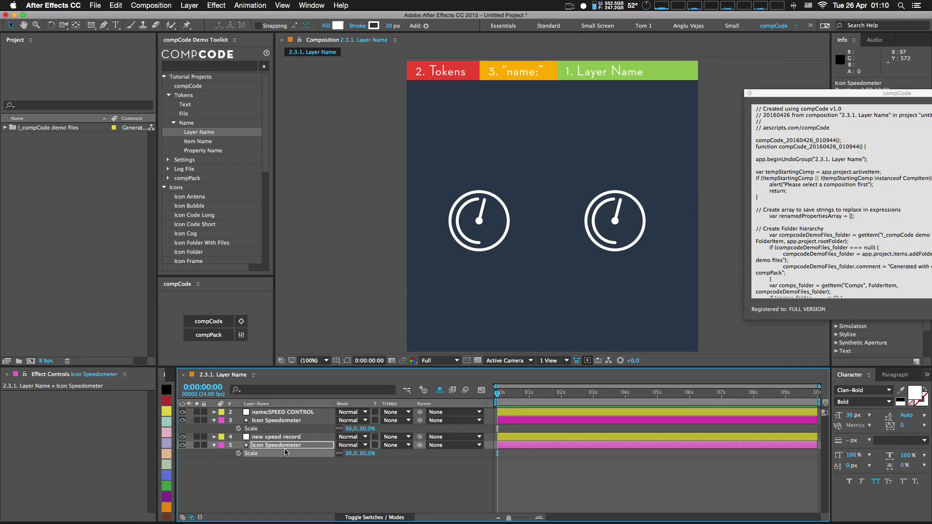
- Close the old project without saving, try running the script, and dismiss the no-composition alert
{"action": "key", "text": "super+q"}
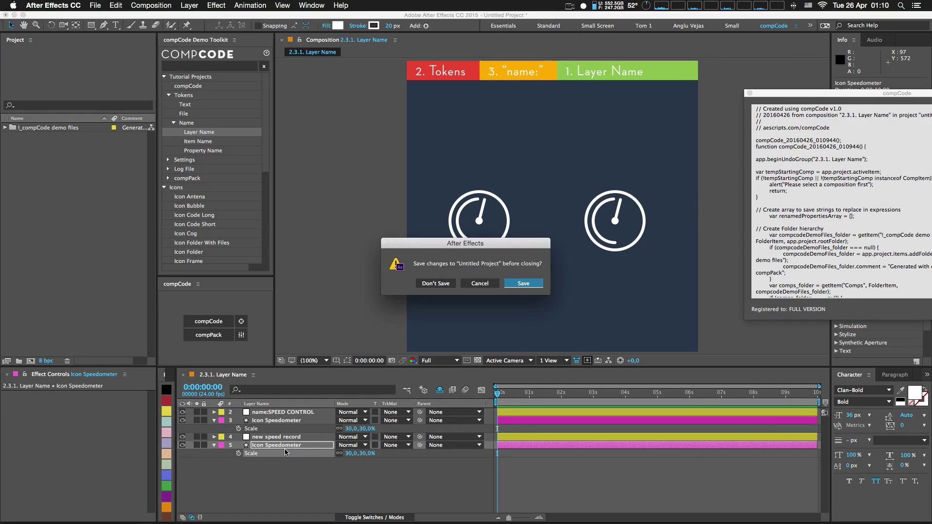
{"action": "left_click", "coordinate": [433, 284]}
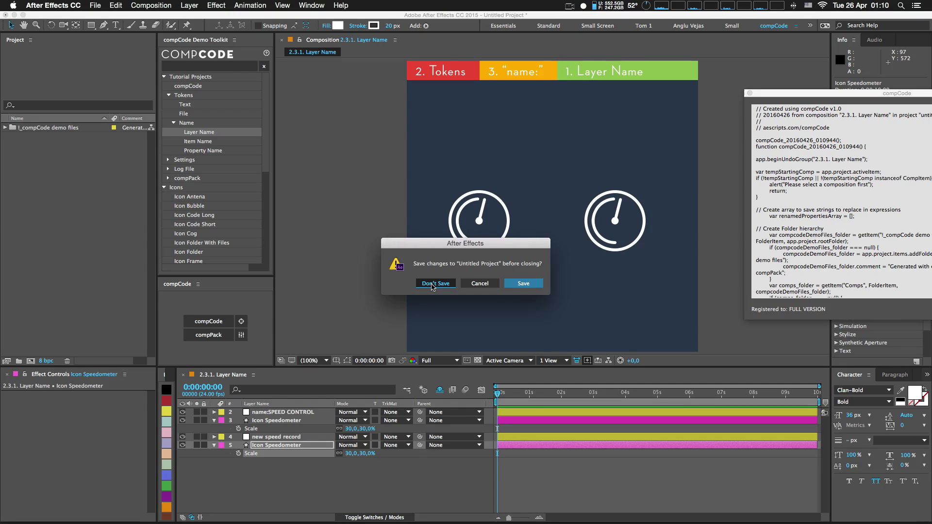
{"action": "left_click_drag", "start_coordinate": [884, 95], "coordinate": [673, 57]}
{"action": "left_click", "coordinate": [821, 90]}
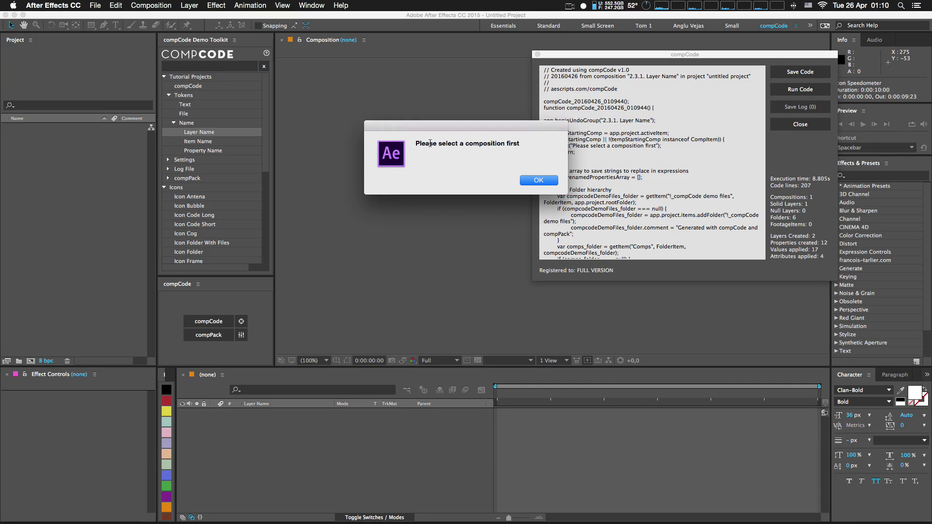
{"action": "left_click", "coordinate": [541, 183]}
- Create a new composition Comp 1 with default settings and run the script on it
{"action": "right_click", "coordinate": [68, 187]}
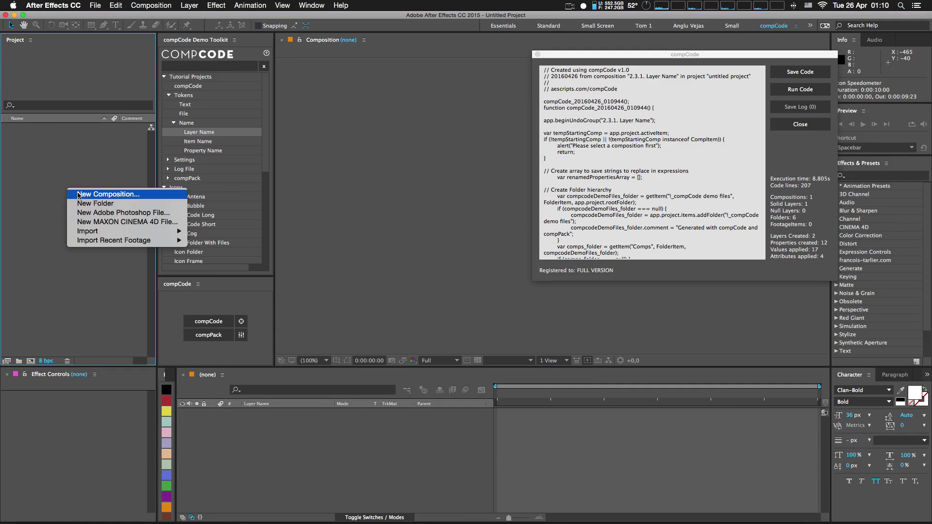
{"action": "left_click", "coordinate": [79, 194]}
{"action": "key", "text": "Return"}
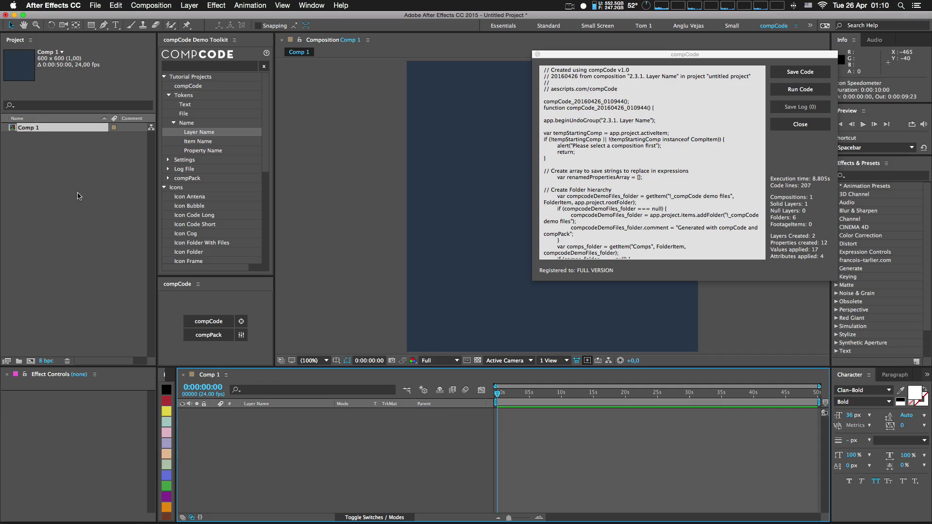
{"action": "left_click", "coordinate": [803, 91]}
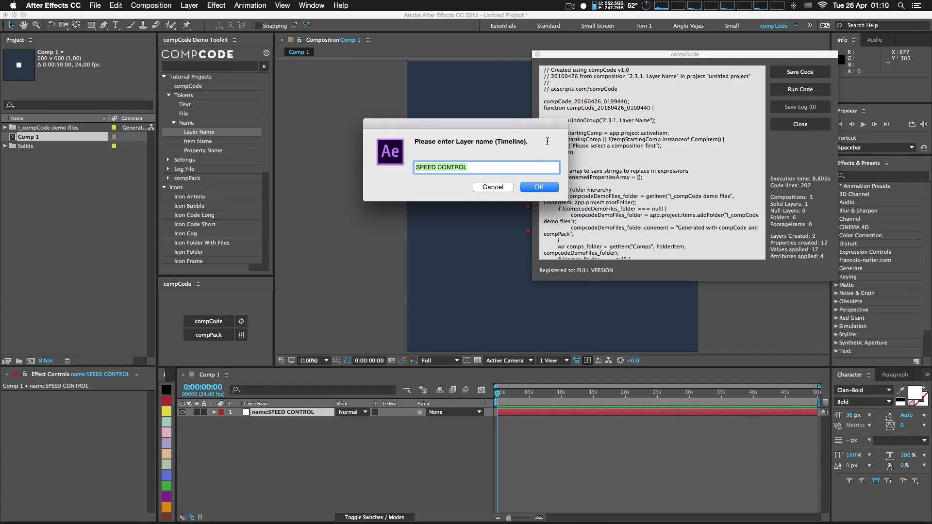
- Name the first rig's controller 'first control' and raise its speed to 76
{"action": "type", "text": "first control"}
{"action": "key", "text": "Return"}
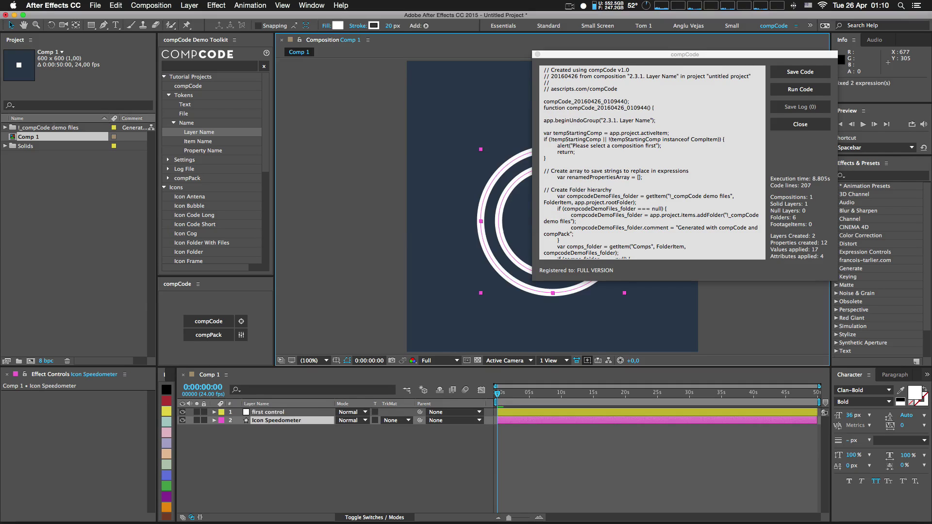
{"action": "left_click_drag", "start_coordinate": [633, 60], "coordinate": [774, 71]}
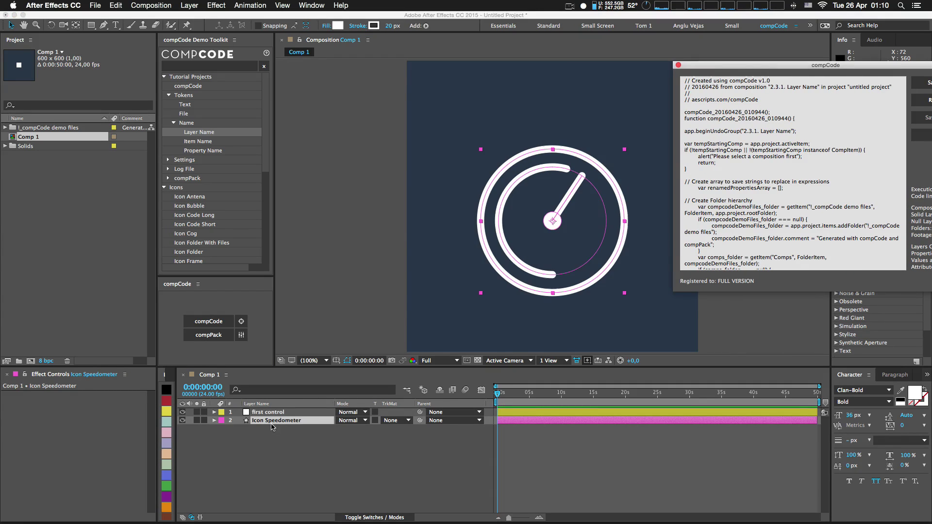
{"action": "left_click", "coordinate": [272, 412]}
{"action": "mouse_move", "coordinate": [81, 403]}
{"action": "left_mouse_down"}
{"action": "mouse_move", "coordinate": [73, 403]}
{"action": "mouse_move", "coordinate": [90, 403]}
{"action": "left_mouse_up"}
{"action": "left_click", "coordinate": [296, 422]}
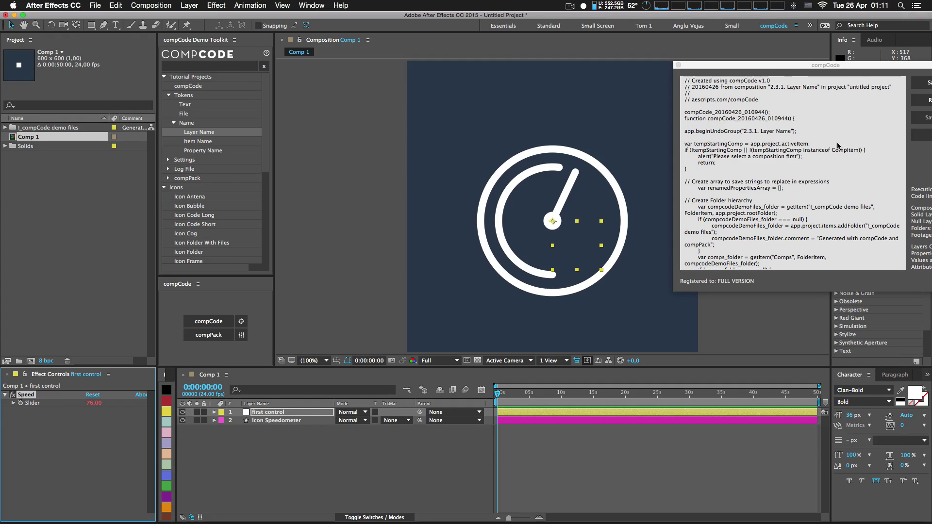
- Run the script again to generate a second rig named 'second controller'
{"action": "left_click_drag", "start_coordinate": [859, 66], "coordinate": [769, 74]}
{"action": "left_click", "coordinate": [858, 108]}
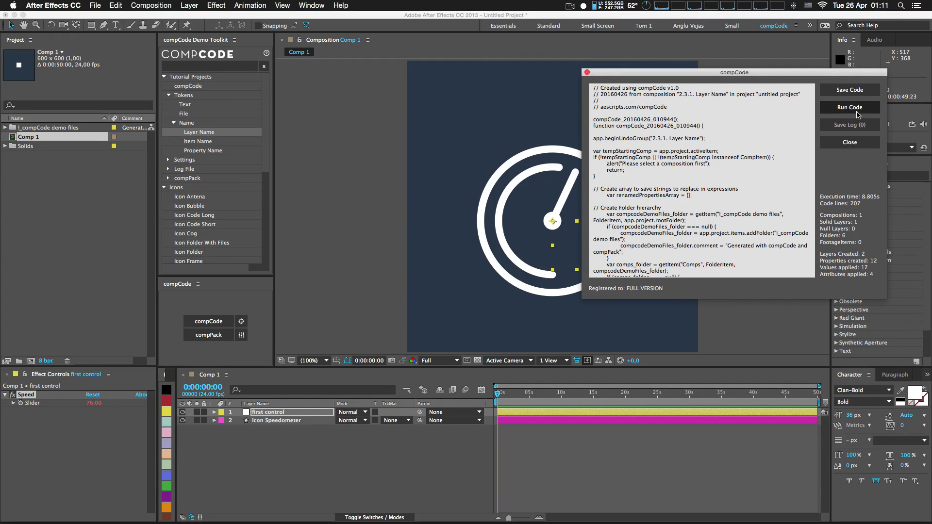
{"action": "type", "text": "second "}
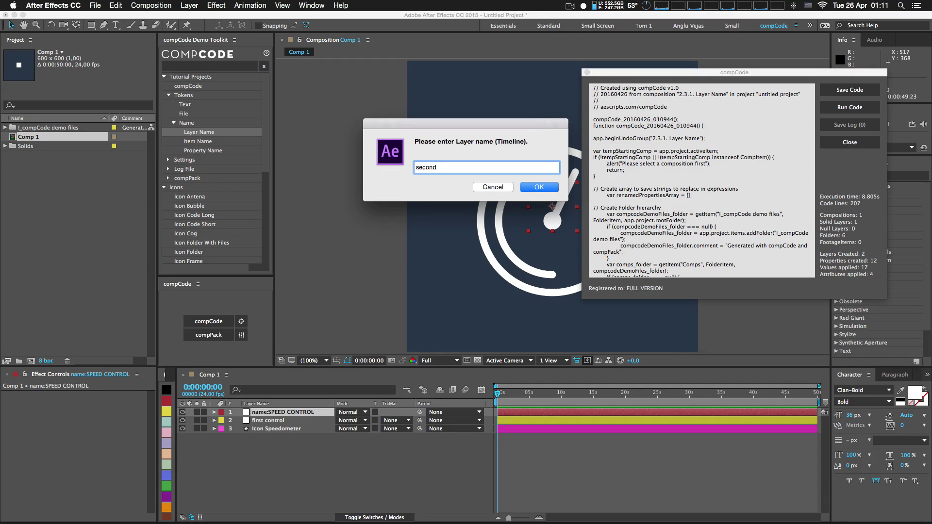
{"action": "type", "text": "controller"}
{"action": "key", "text": "Return"}
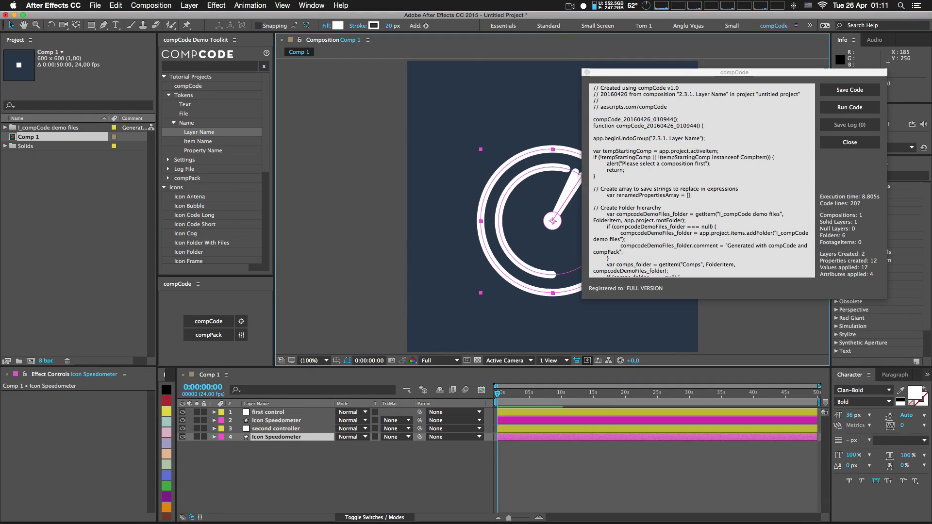
{"action": "left_click", "coordinate": [276, 421], "text": "super"}
- Scale both Icon Speedometer layers to 30% and move them apart side by side in the viewer
{"action": "key", "text": "s"}
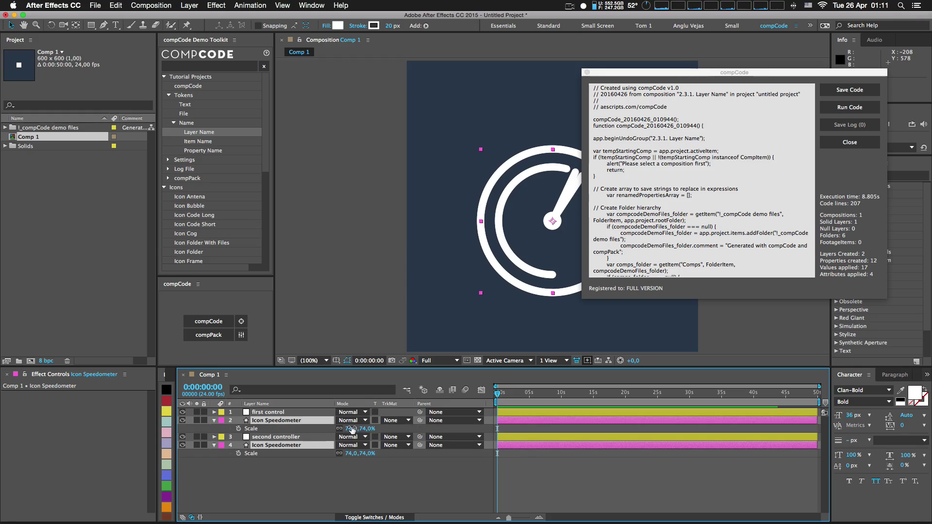
{"action": "left_click_drag", "start_coordinate": [352, 429], "coordinate": [255, 439]}
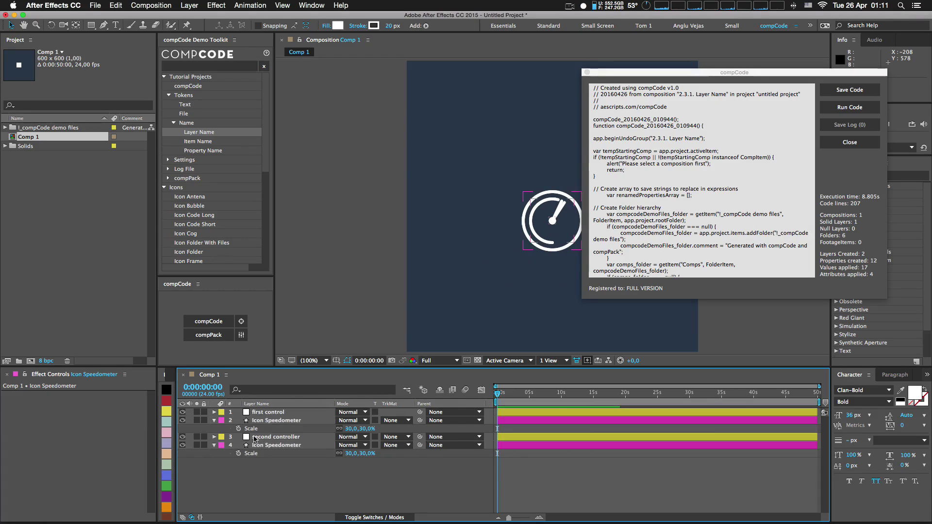
{"action": "left_click", "coordinate": [274, 421]}
{"action": "left_click_drag", "start_coordinate": [523, 228], "coordinate": [463, 228]}
{"action": "left_click", "coordinate": [547, 250]}
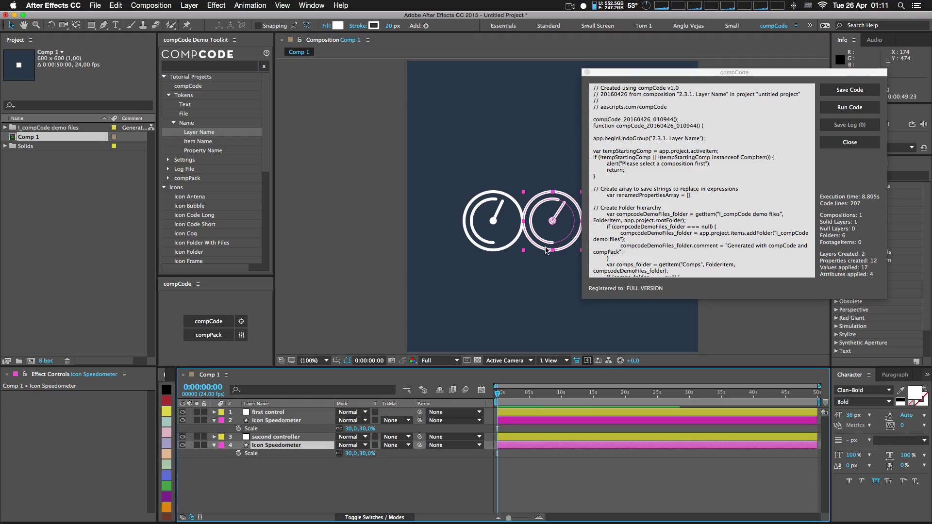
{"action": "left_click_drag", "start_coordinate": [547, 251], "coordinate": [576, 251]}
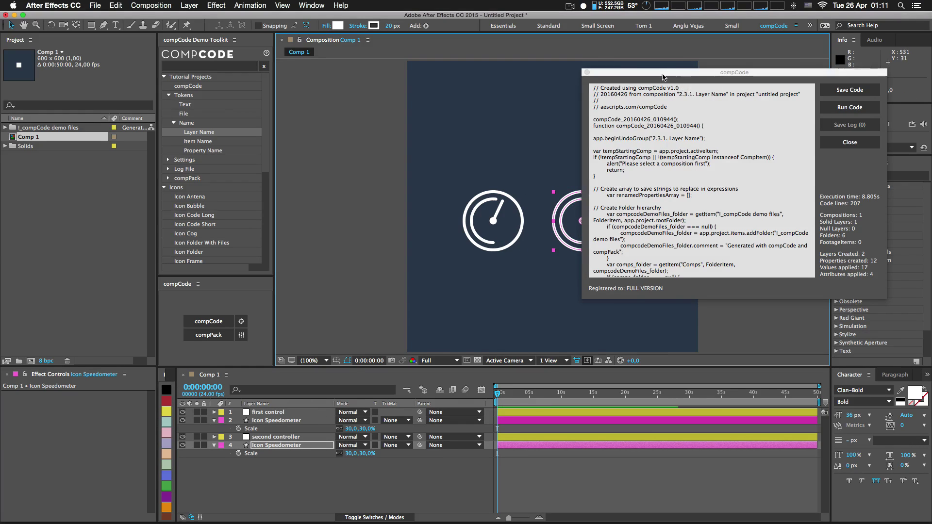
{"action": "left_click_drag", "start_coordinate": [662, 76], "coordinate": [838, 80]}
- Set the first controller's speed to 33 and the second controller's speed to 180
{"action": "left_click", "coordinate": [256, 404]}
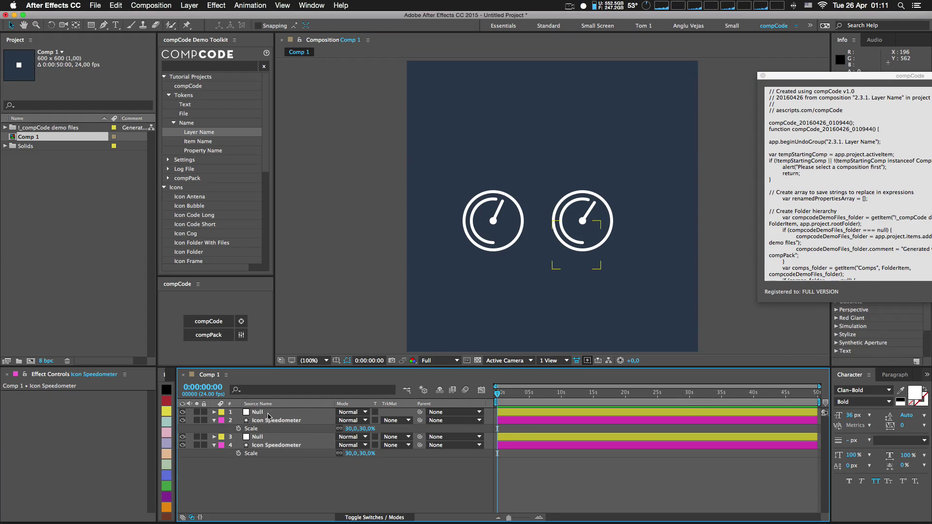
{"action": "left_click", "coordinate": [267, 414]}
{"action": "left_click", "coordinate": [270, 403]}
{"action": "left_click_drag", "start_coordinate": [93, 404], "coordinate": [69, 404]}
{"action": "left_click", "coordinate": [284, 418], "text": "shift"}
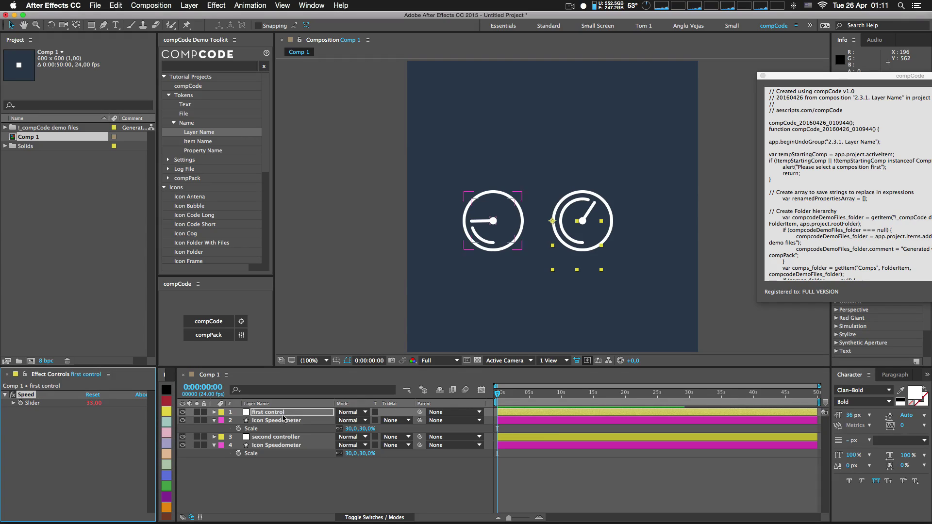
{"action": "left_click", "coordinate": [279, 439]}
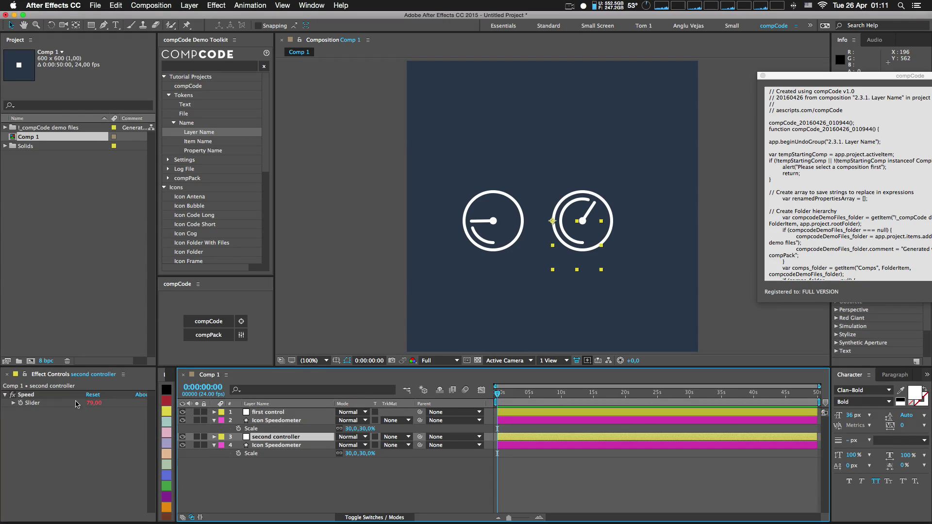
{"action": "mouse_move", "coordinate": [94, 403]}
{"action": "left_mouse_down"}
{"action": "mouse_move", "coordinate": [140, 403]}
{"action": "mouse_move", "coordinate": [76, 404]}
{"action": "left_mouse_up"}
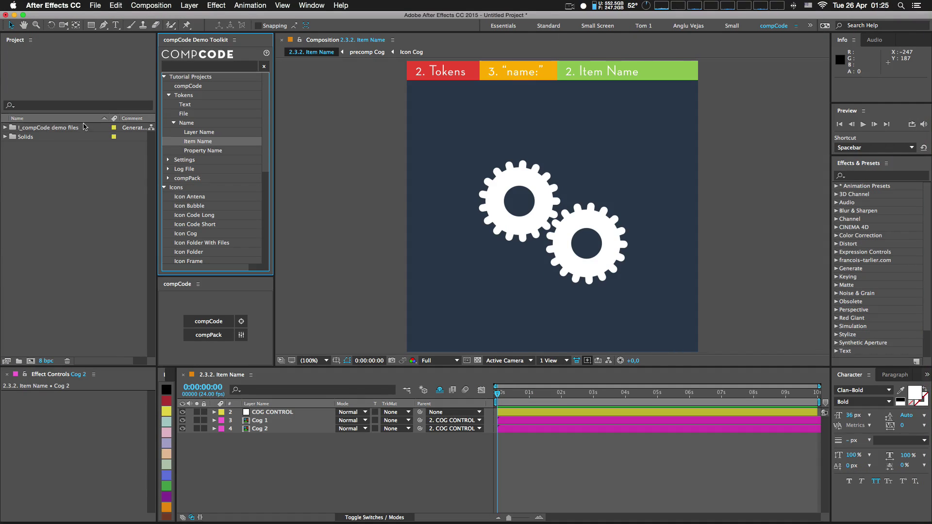
- Expand the !_compCode demo files folder tree and open the 2.3.2. Item Name comp
{"action": "left_click", "coordinate": [83, 128]}
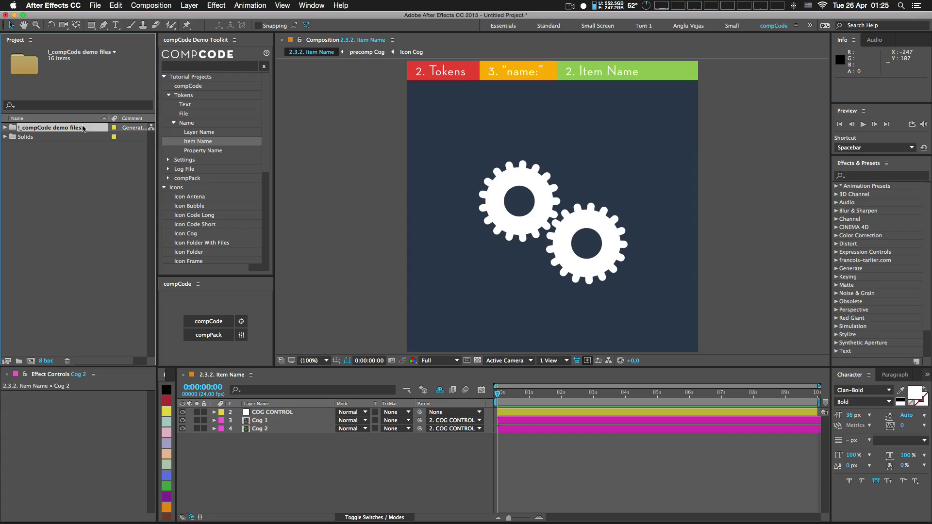
{"action": "left_click", "coordinate": [5, 127], "text": "alt"}
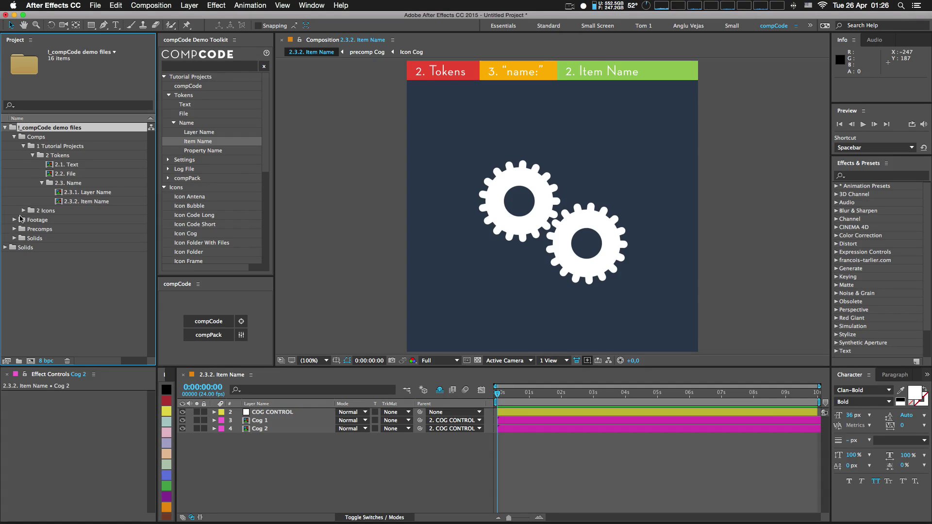
{"action": "left_click", "coordinate": [16, 238]}
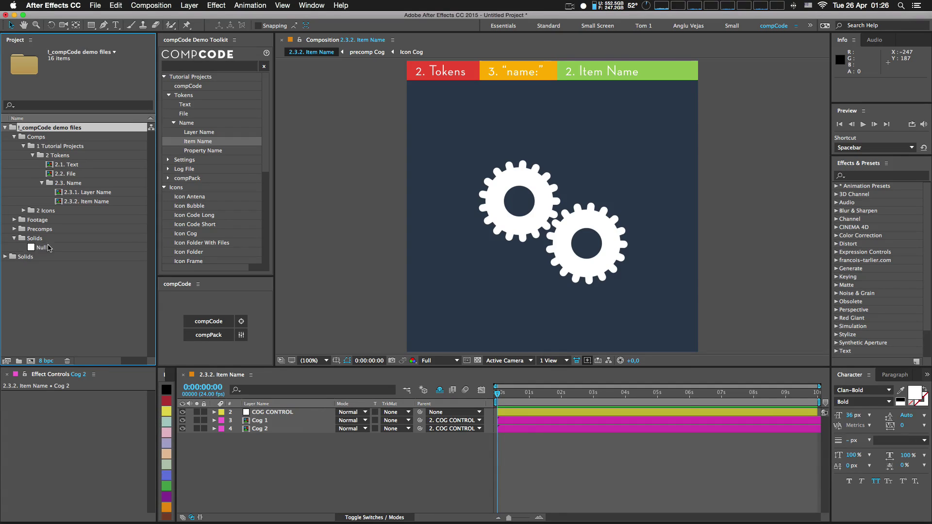
{"action": "left_click", "coordinate": [15, 238]}
{"action": "left_click", "coordinate": [82, 193]}
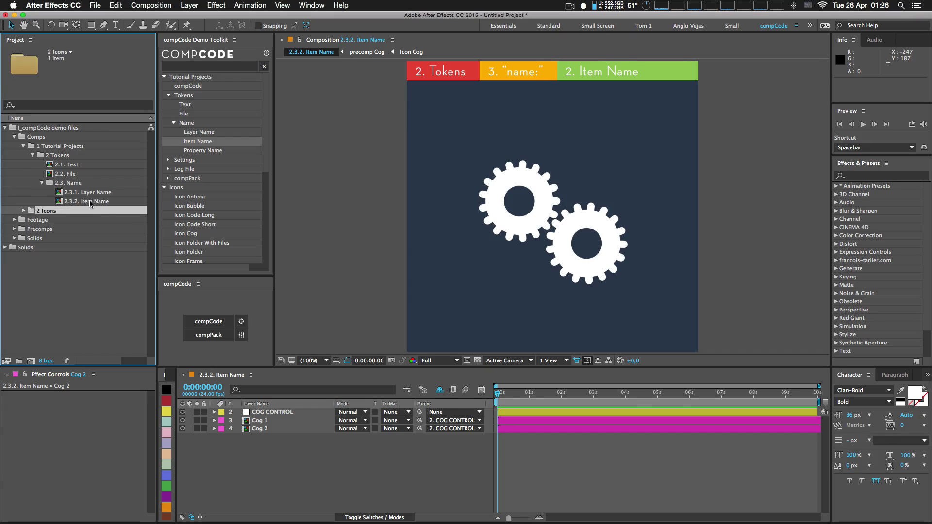
{"action": "double_click", "coordinate": [91, 202]}
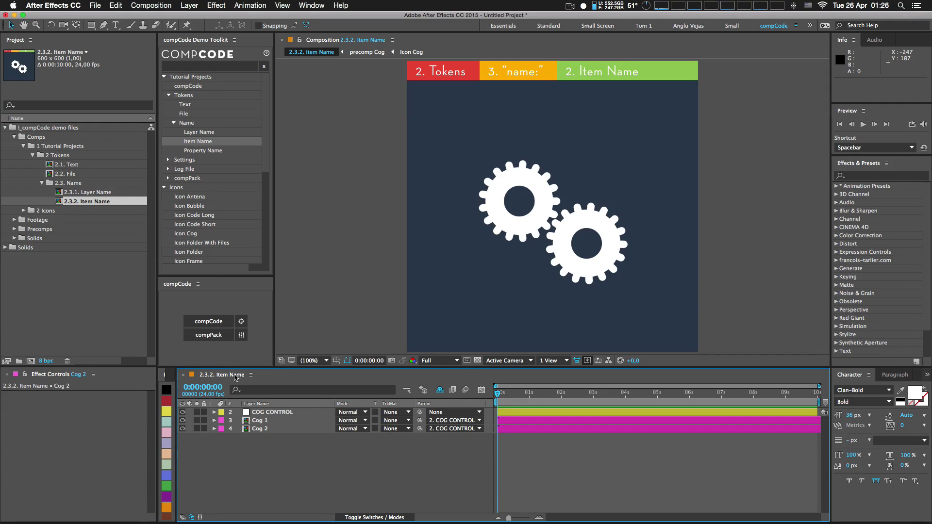
{"action": "left_click", "coordinate": [281, 413]}
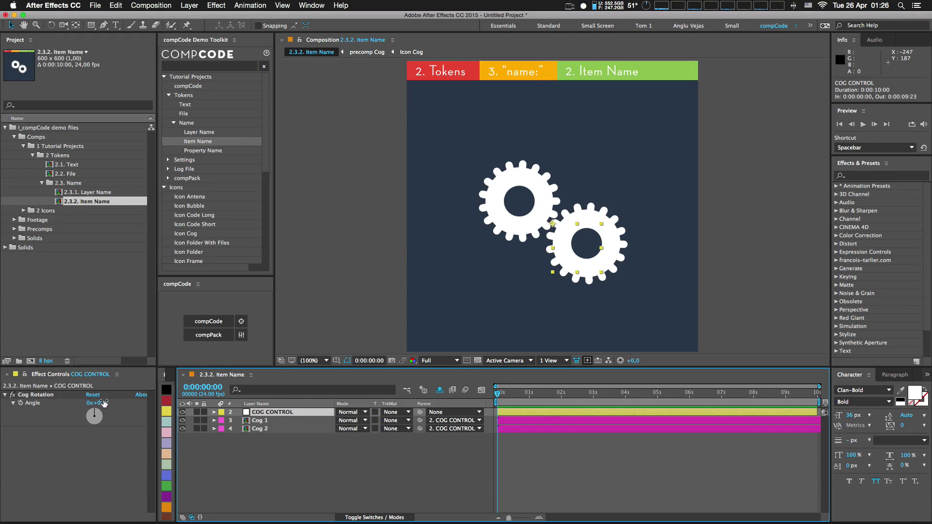
{"action": "left_click_drag", "start_coordinate": [102, 403], "coordinate": [124, 403]}
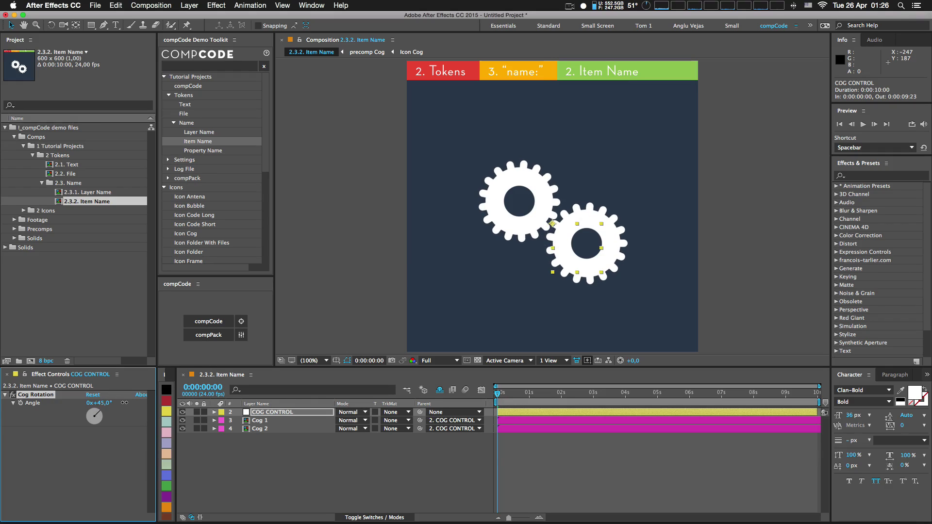
{"action": "left_click", "coordinate": [267, 422]}
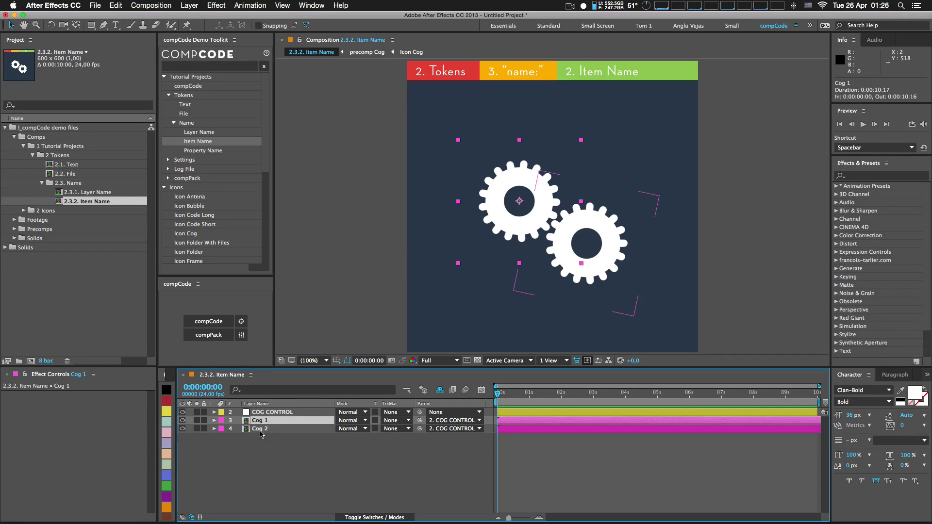
{"action": "left_click", "coordinate": [262, 429]}
{"action": "left_click", "coordinate": [261, 421]}
{"action": "left_click", "coordinate": [262, 412]}
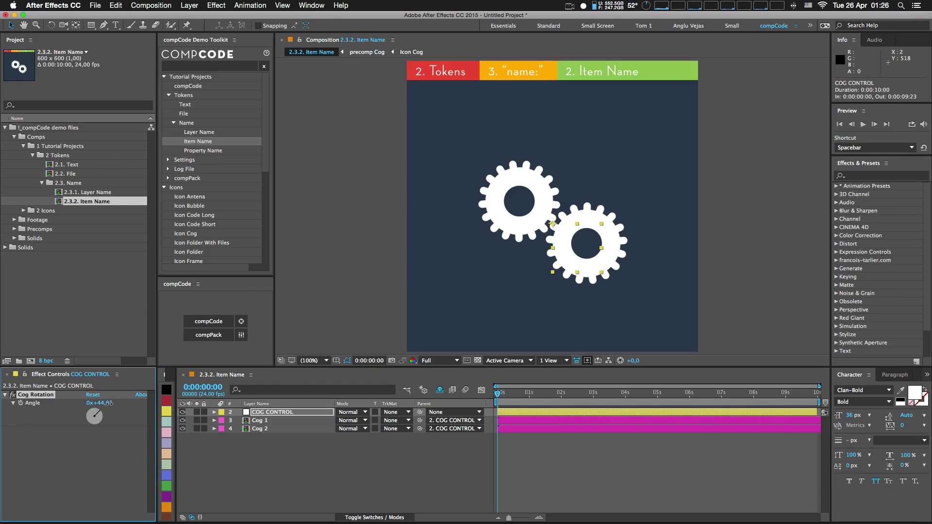
{"action": "left_click", "coordinate": [259, 422]}
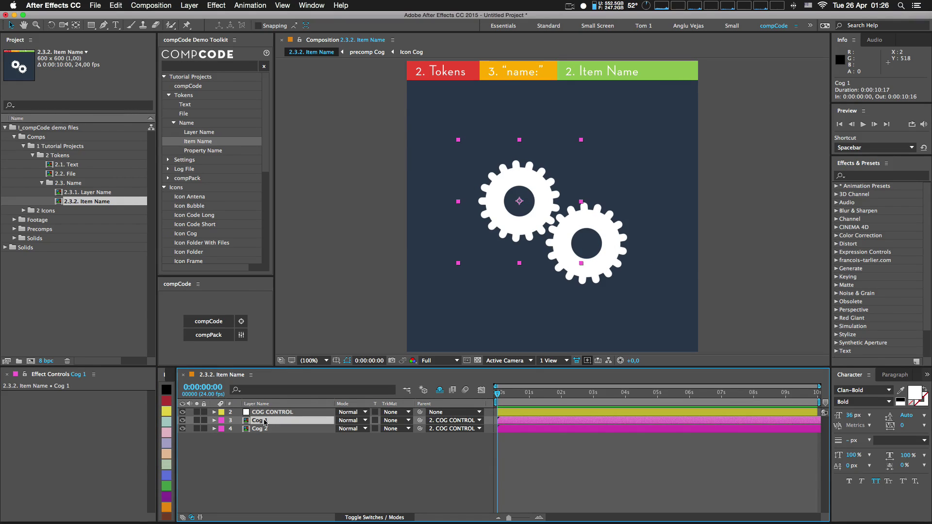
{"action": "key", "text": "p"}
{"action": "key", "text": "shift+s"}
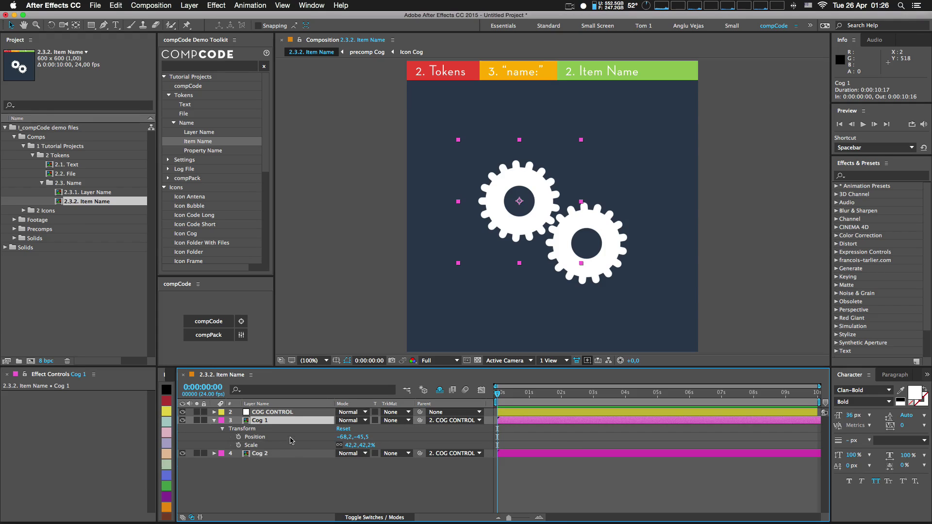
{"action": "key", "text": "u"}
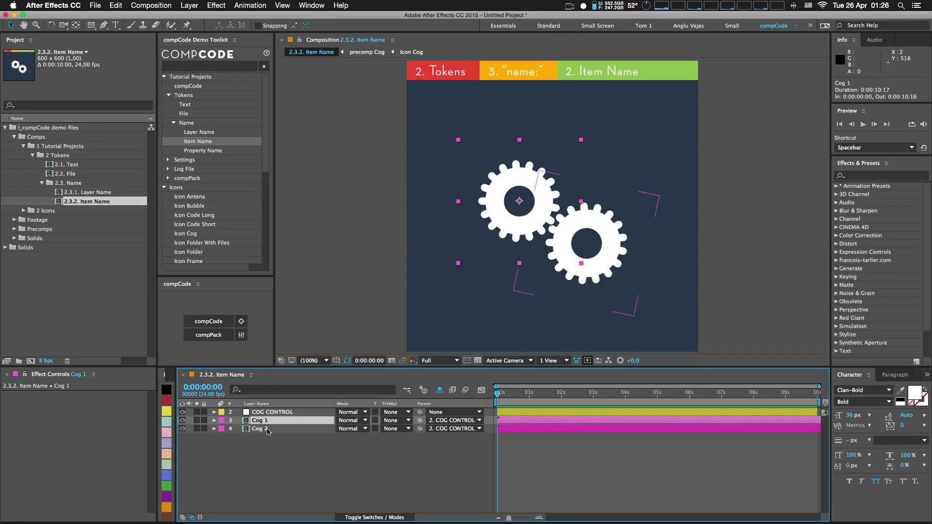
{"action": "left_click", "coordinate": [267, 430]}
{"action": "key", "text": "p"}
{"action": "key", "text": "shift+s"}
{"action": "key", "text": "u"}
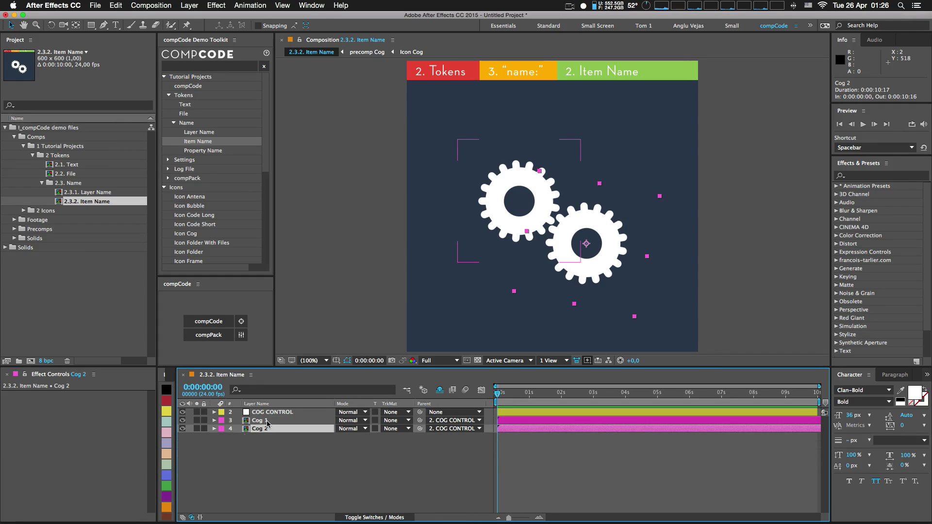
{"action": "double_click", "coordinate": [267, 421]}
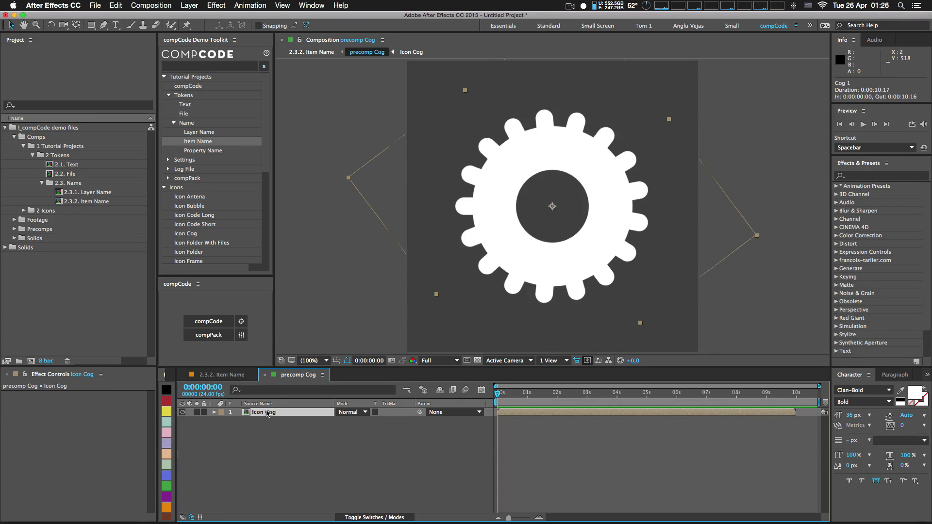
{"action": "key", "text": "u"}
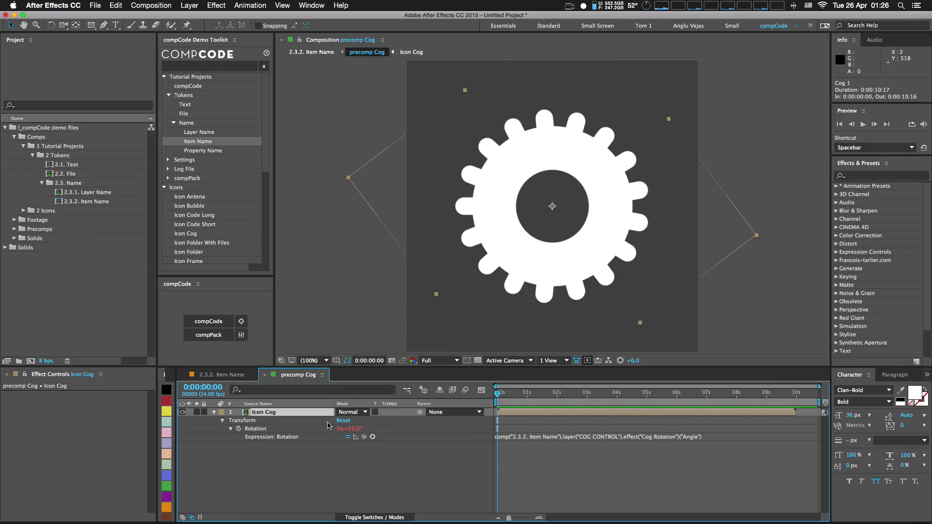
{"action": "left_click", "coordinate": [228, 375]}
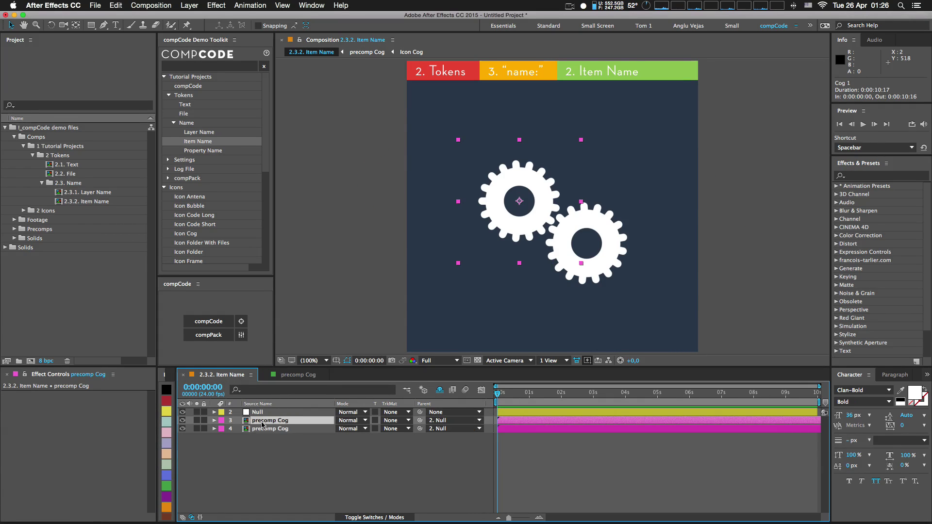
{"action": "double_click", "coordinate": [264, 421]}
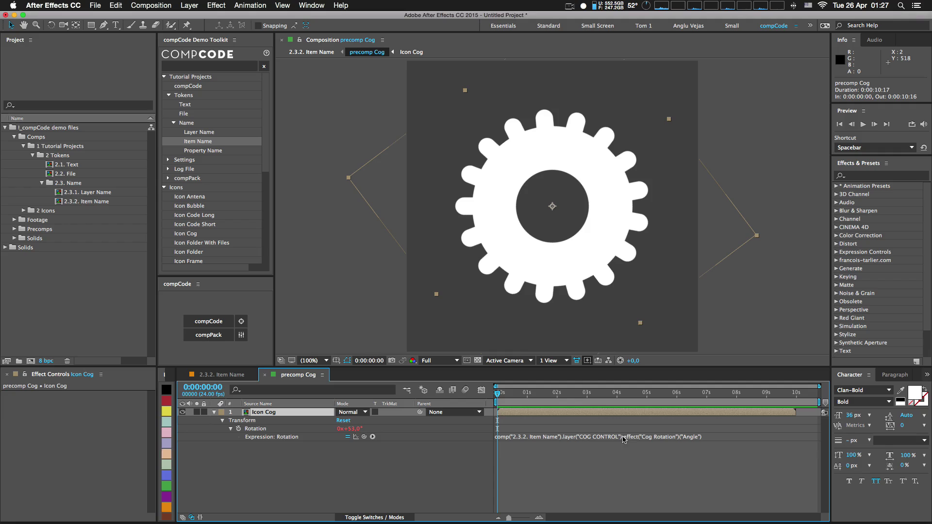
{"action": "left_click", "coordinate": [225, 375]}
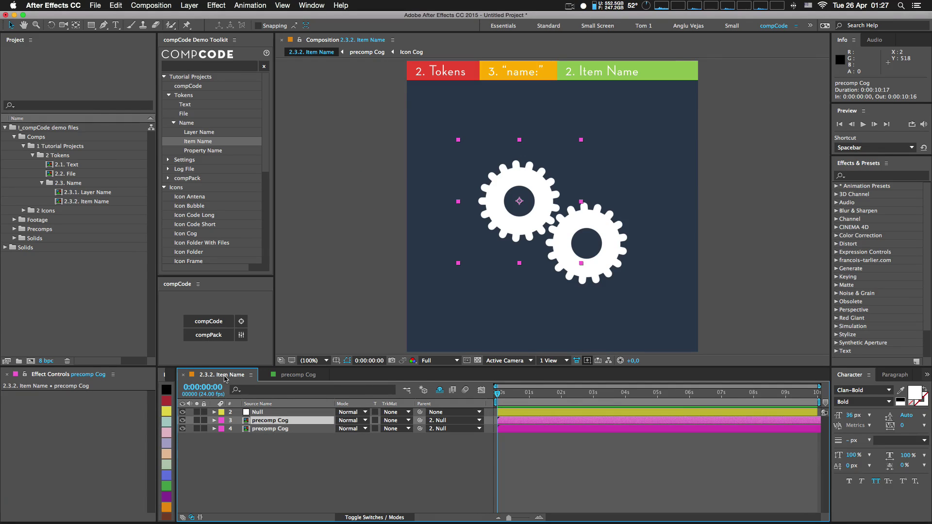
{"action": "left_click", "coordinate": [271, 413]}
{"action": "left_click", "coordinate": [292, 381]}
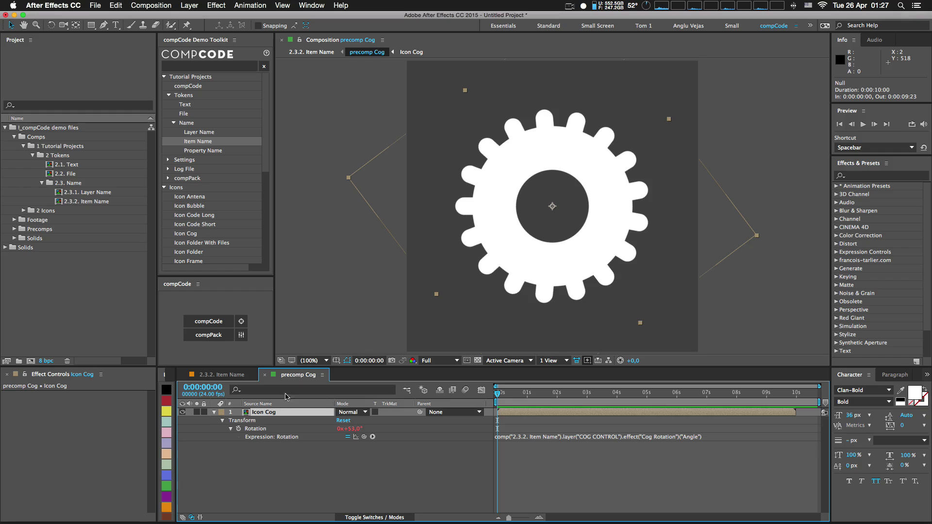
{"action": "left_click", "coordinate": [227, 376]}
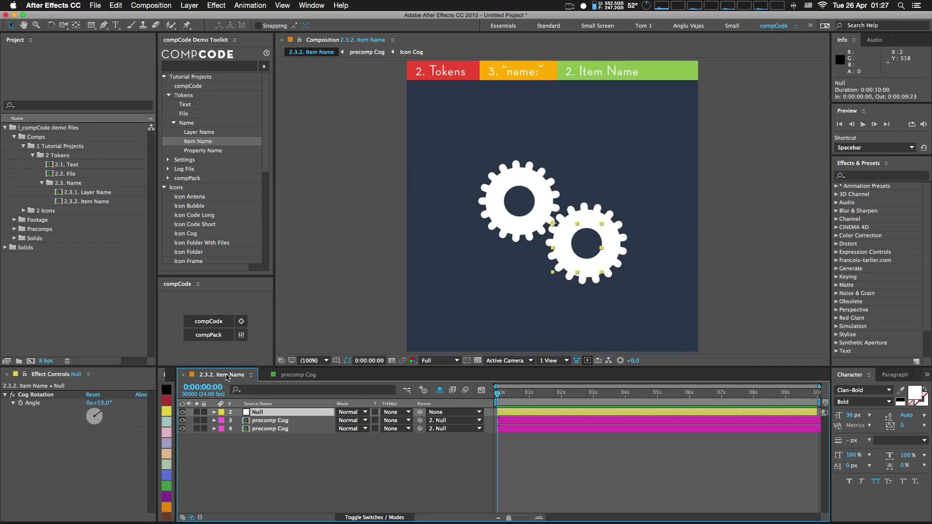
{"action": "left_click", "coordinate": [275, 454]}
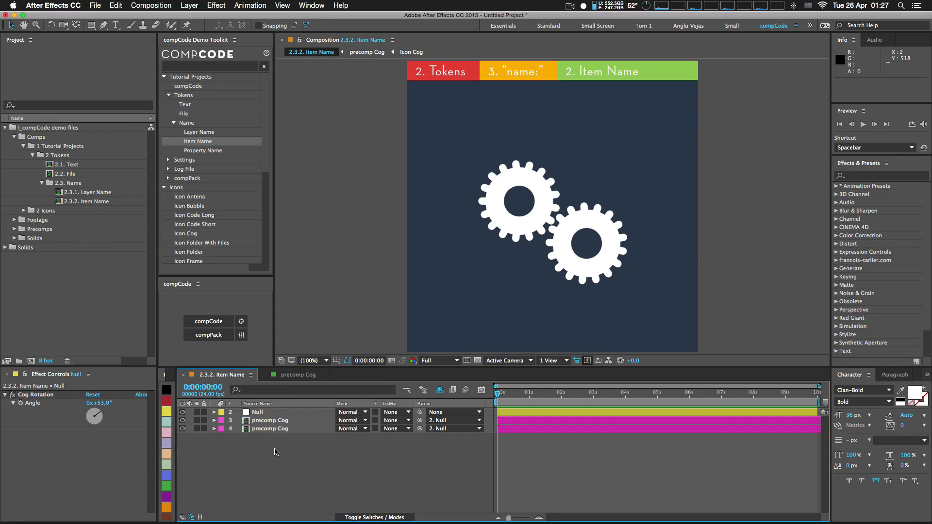
- Uncheck Use Existing Precomps in the compCode settings and save the settings
{"action": "left_click", "coordinate": [241, 335]}
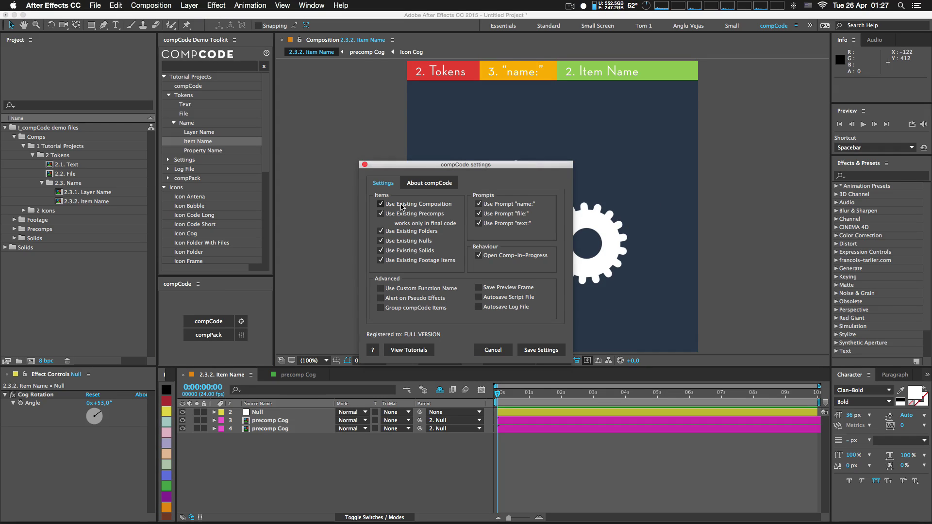
{"action": "left_click", "coordinate": [425, 215]}
{"action": "left_click", "coordinate": [537, 355]}
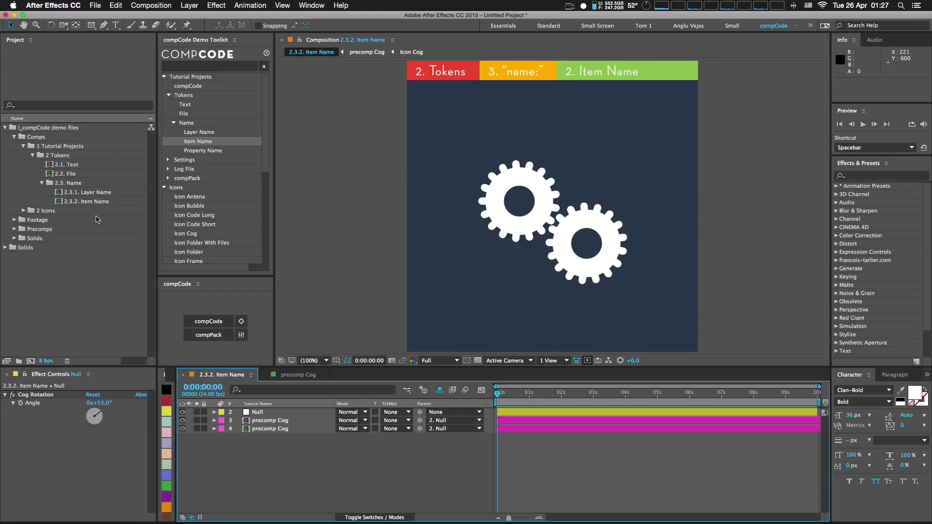
- Rename the 2.3.2. Item Name comp to name:2.3.2. Item Name
{"action": "left_click", "coordinate": [86, 202]}
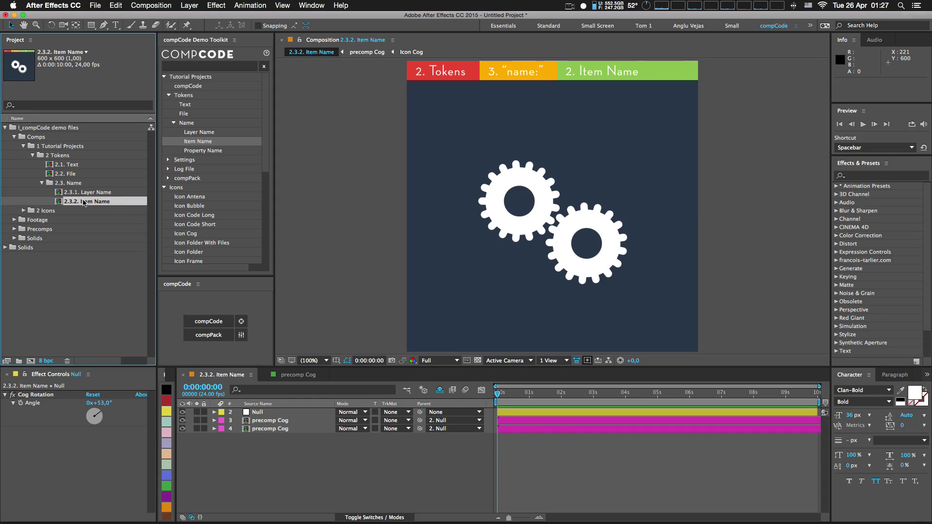
{"action": "key", "text": "Return"}
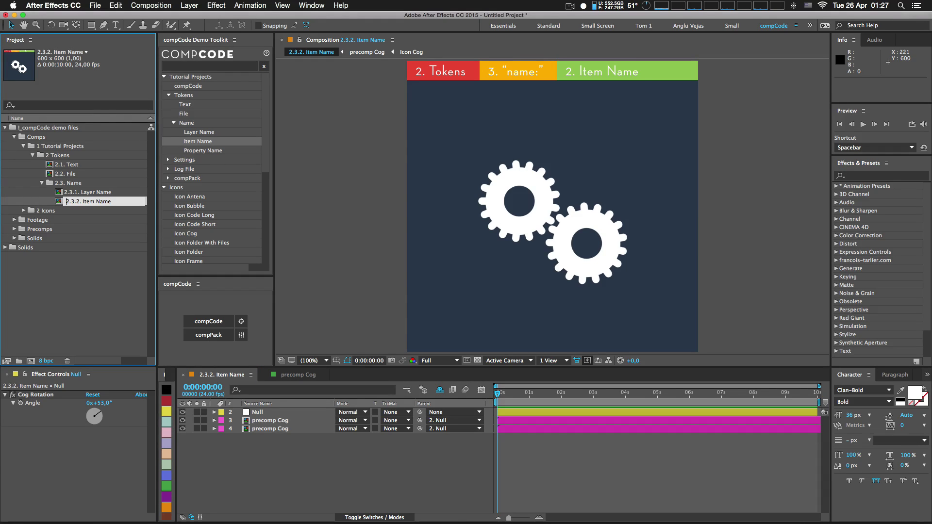
{"action": "type", "text": "r"}
{"action": "type", "text": "ame:"}
{"action": "key", "text": "Return"}
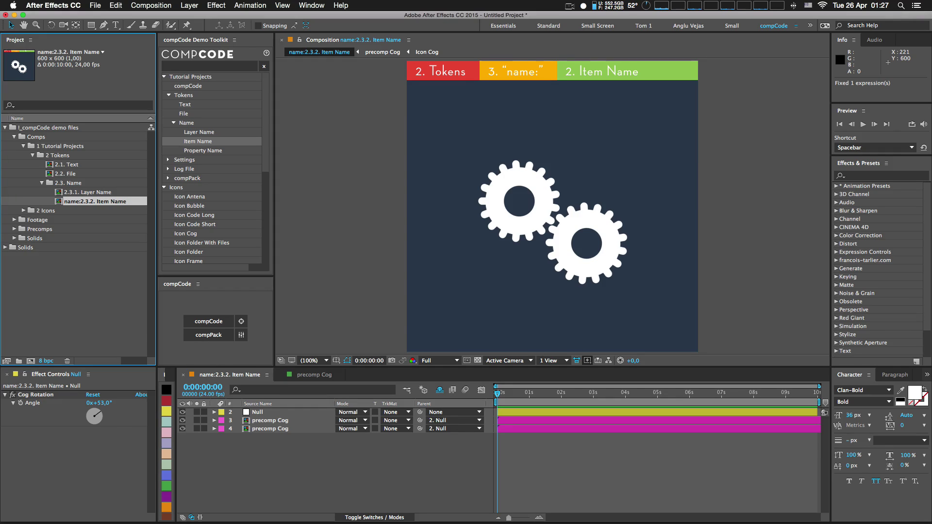
- Run compCode on the comp to rebuild it as 2.3.2. Item Name NEW
{"action": "left_click", "coordinate": [291, 474]}
{"action": "left_click", "coordinate": [218, 322]}
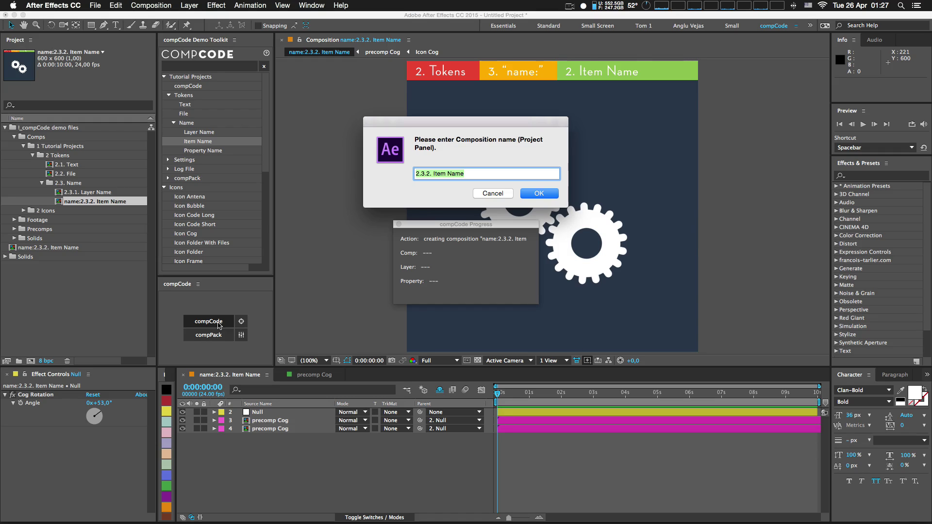
{"action": "key", "text": "Right"}
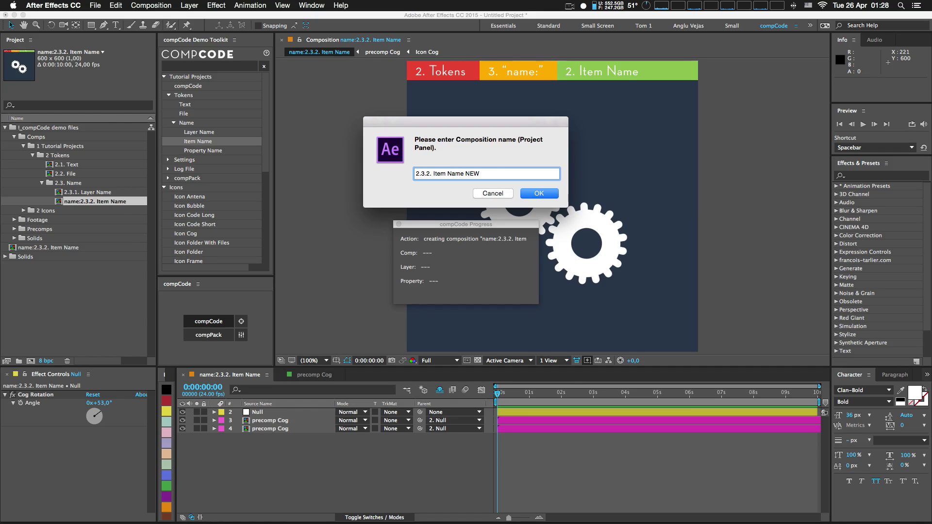
{"action": "key", "text": "Return"}
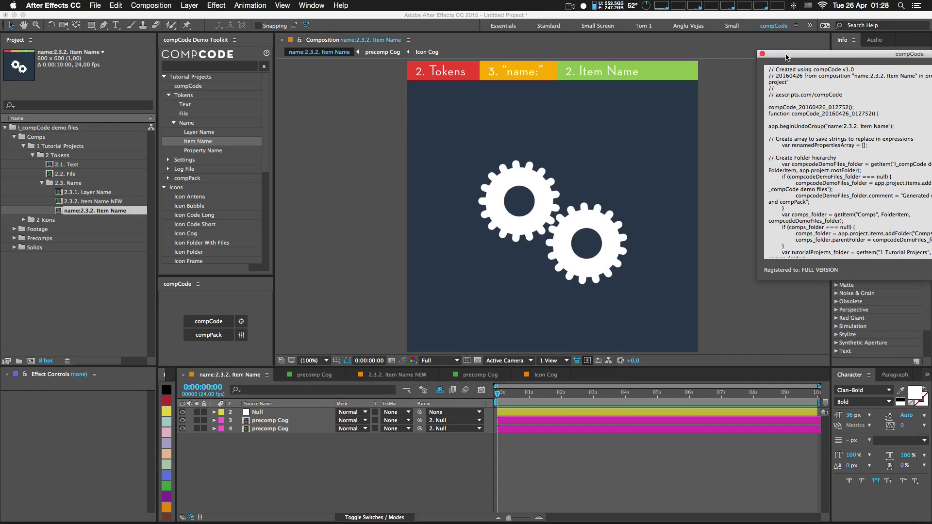
- In name:2.3.2. Item Name, scrub the Null's Cog Rotation Angle to turn the cogs
{"action": "left_click", "coordinate": [343, 457]}
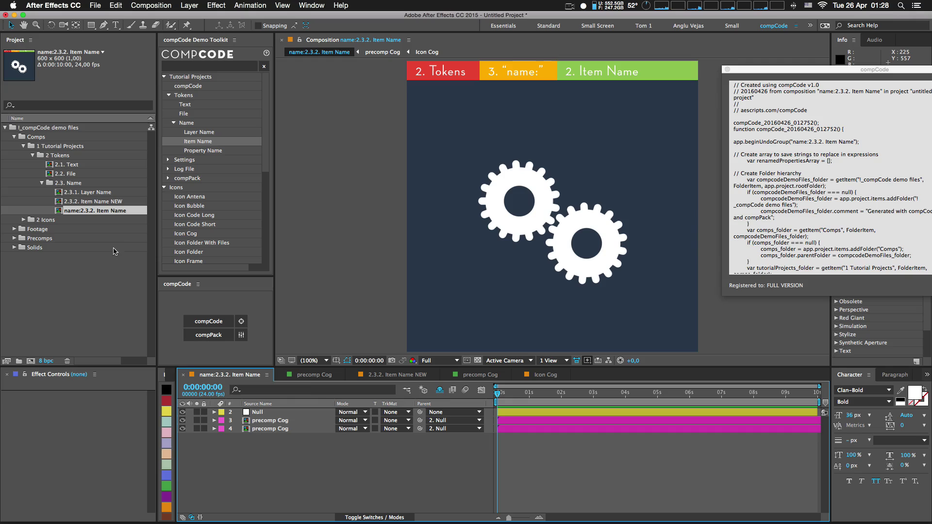
{"action": "double_click", "coordinate": [92, 210]}
{"action": "left_click", "coordinate": [275, 410]}
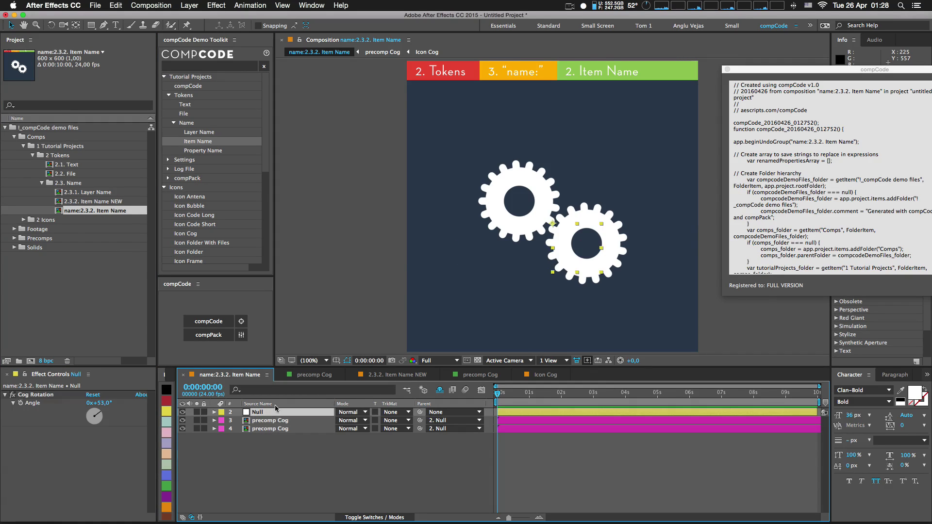
{"action": "mouse_move", "coordinate": [103, 403]}
{"action": "left_mouse_down"}
{"action": "mouse_move", "coordinate": [122, 403]}
{"action": "mouse_move", "coordinate": [105, 402]}
{"action": "left_mouse_up"}
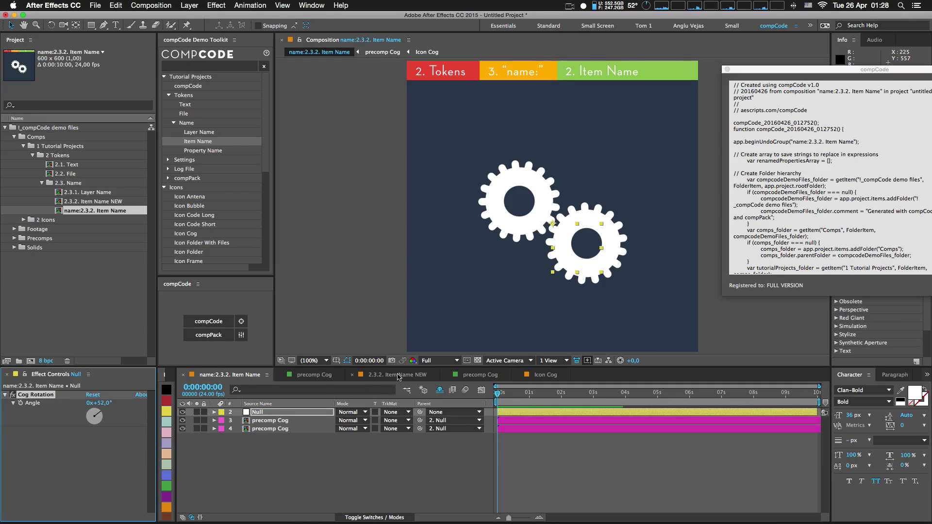
- Scrub the NEW comp's Null angle, then inspect the precomp Cog rotation expression
{"action": "double_click", "coordinate": [97, 203]}
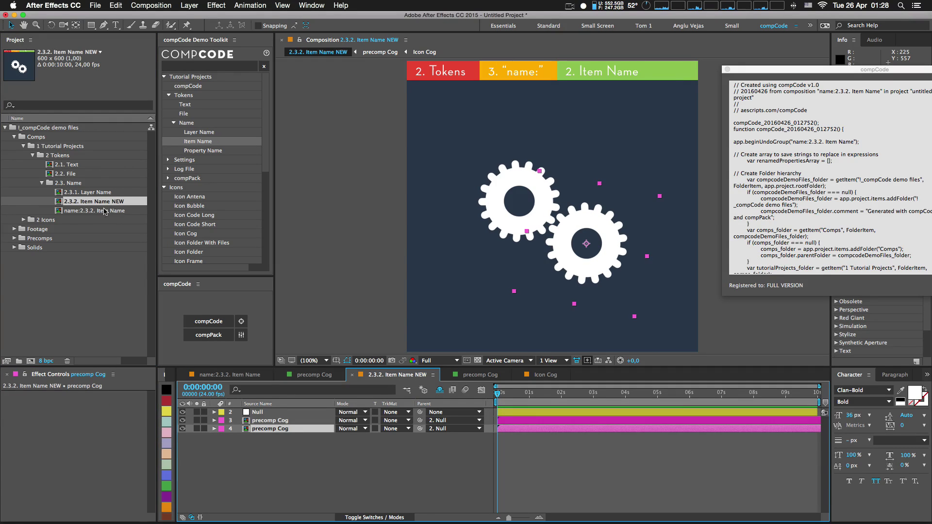
{"action": "left_click", "coordinate": [255, 412]}
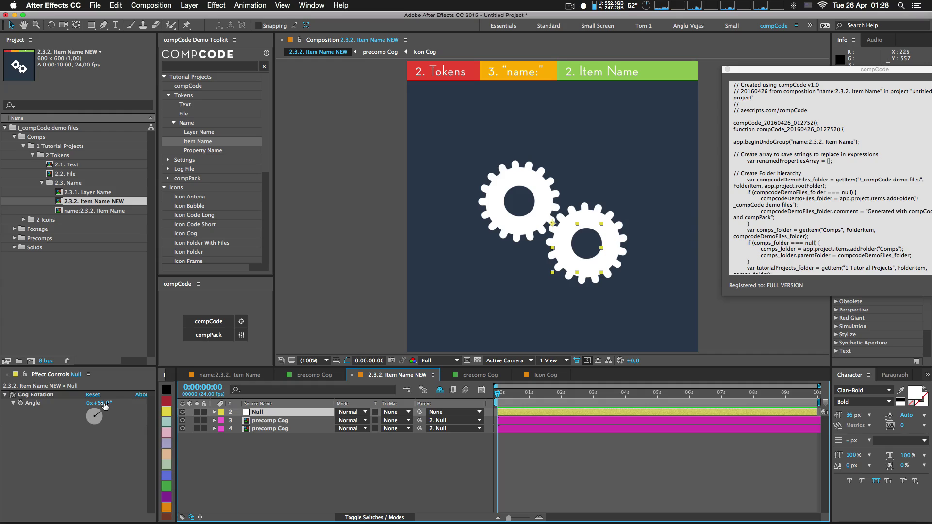
{"action": "mouse_move", "coordinate": [104, 405]}
{"action": "left_mouse_down"}
{"action": "mouse_move", "coordinate": [139, 406]}
{"action": "mouse_move", "coordinate": [99, 405]}
{"action": "left_mouse_up"}
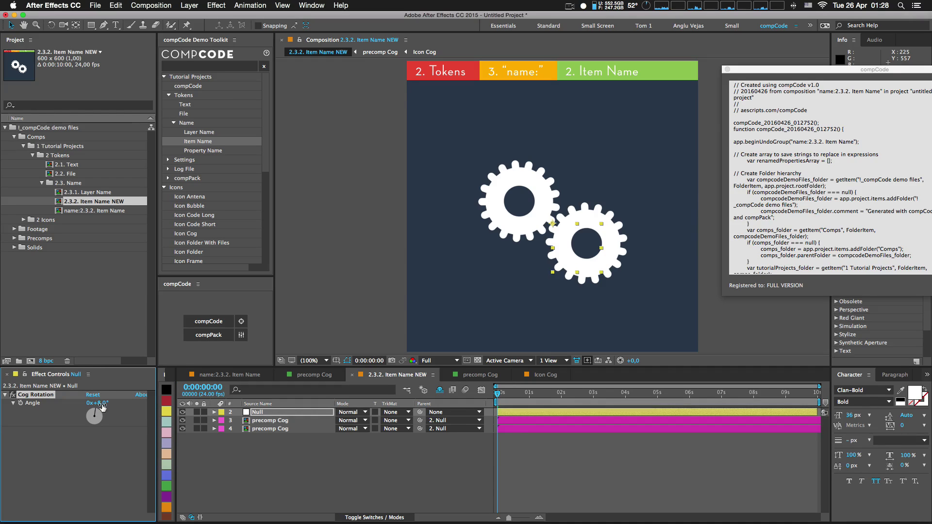
{"action": "double_click", "coordinate": [270, 420]}
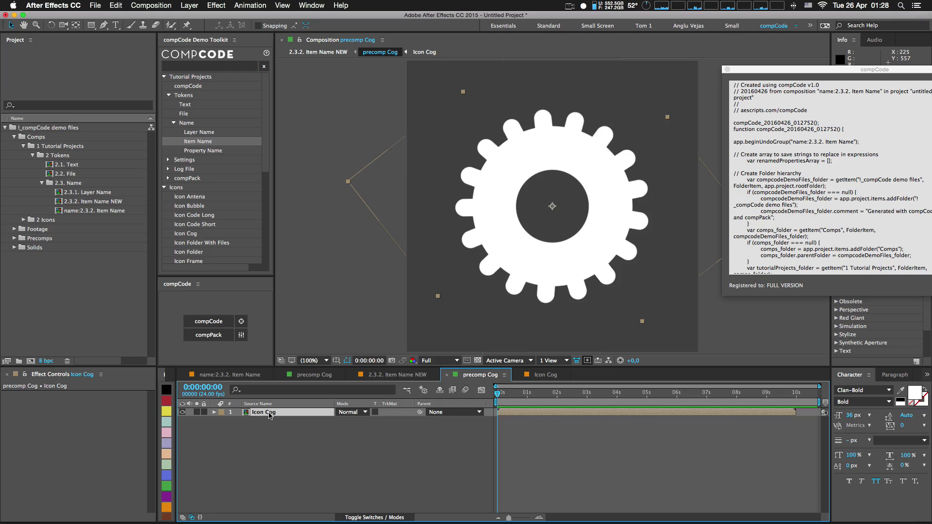
{"action": "key", "text": "e"}
{"action": "key", "text": "e"}
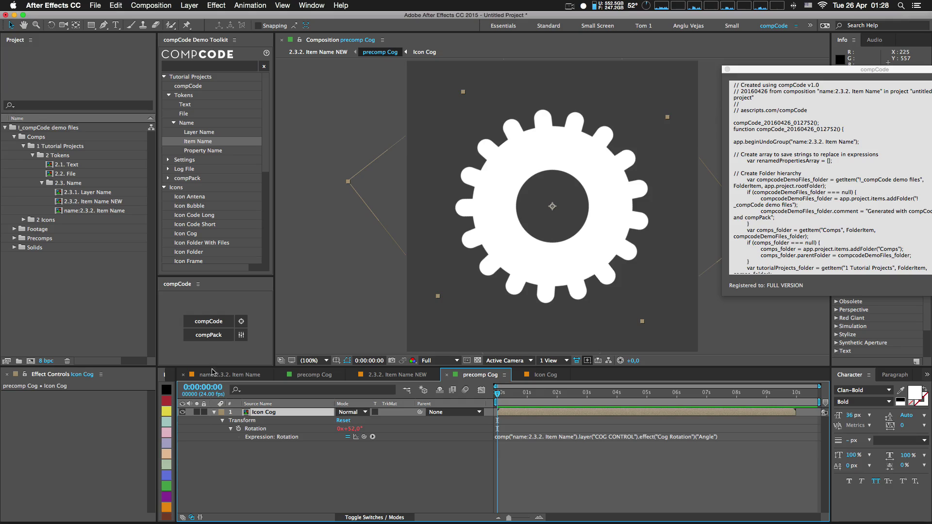
{"action": "left_click", "coordinate": [406, 379]}
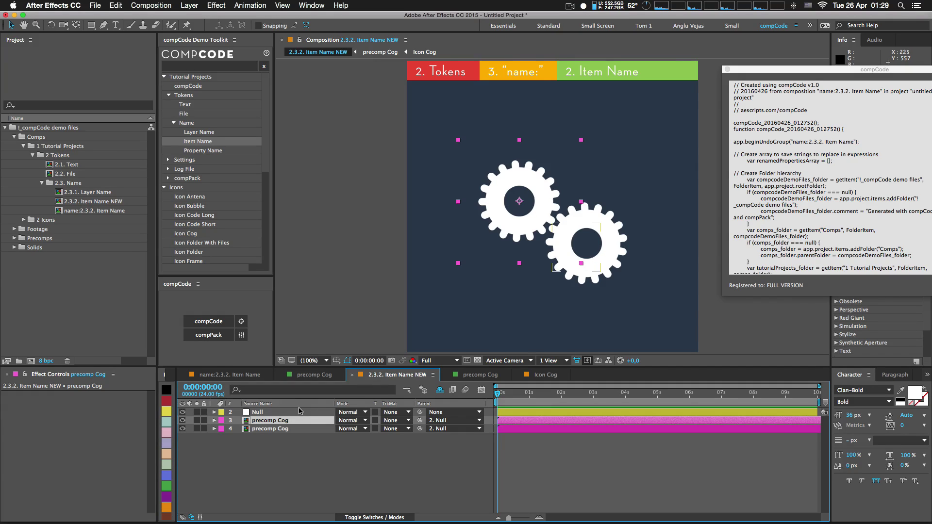
- Close the project without saving and rerun the code to build 2.3.2. Item Name OLD
{"action": "key", "text": "super+q"}
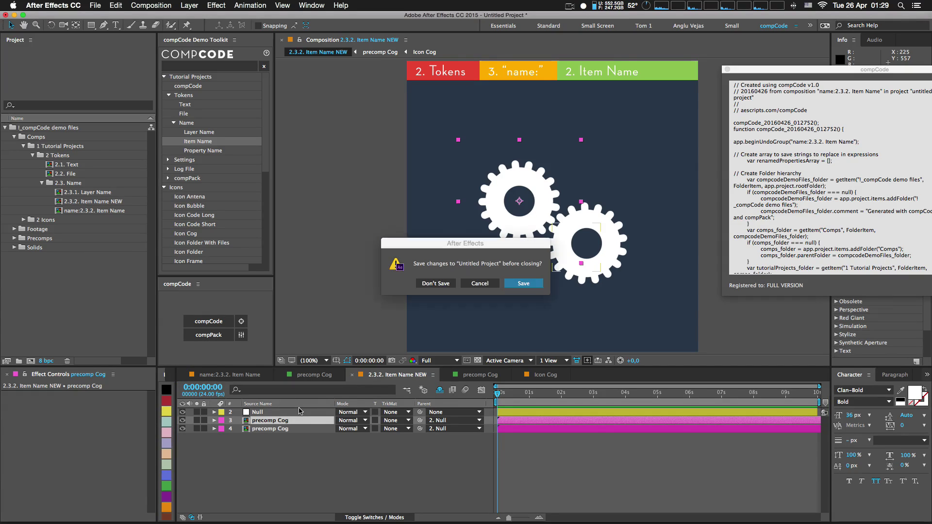
{"action": "left_click", "coordinate": [435, 283]}
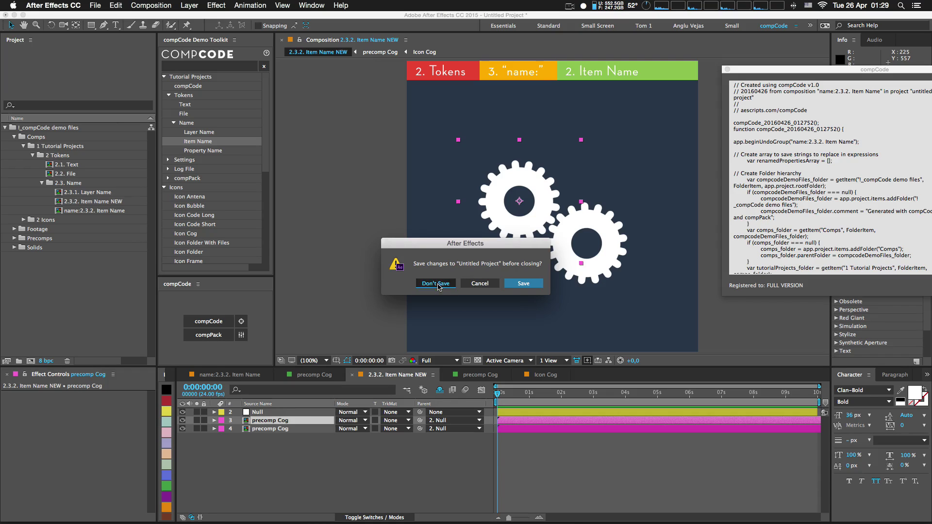
{"action": "left_click_drag", "start_coordinate": [801, 69], "coordinate": [680, 71]}
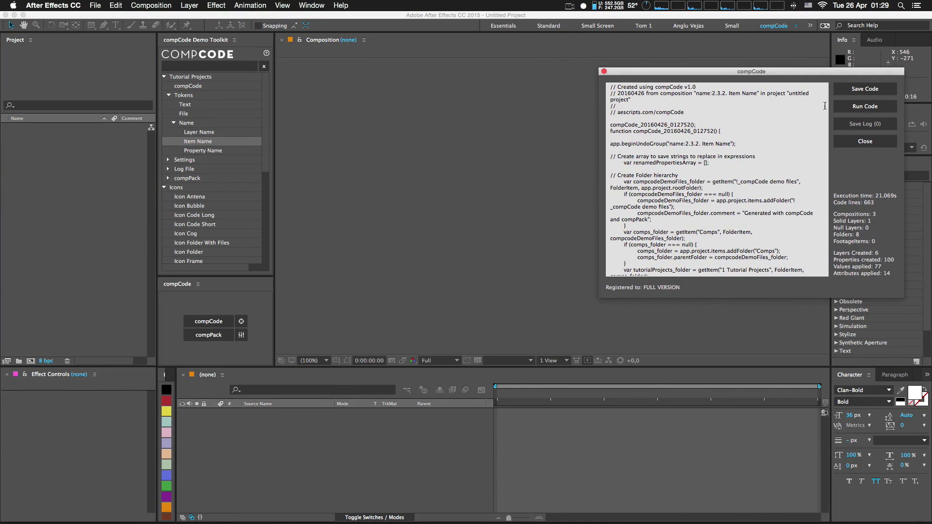
{"action": "left_click", "coordinate": [859, 110]}
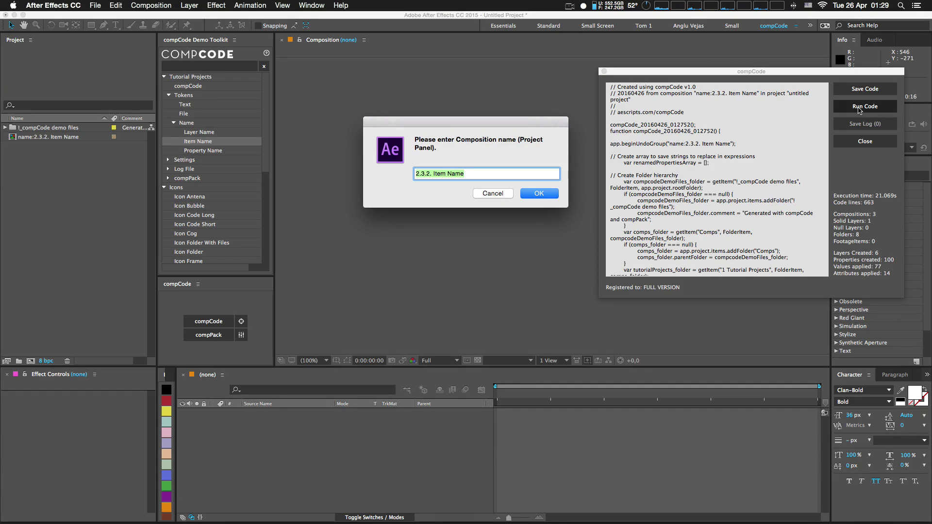
{"action": "key", "text": "Right"}
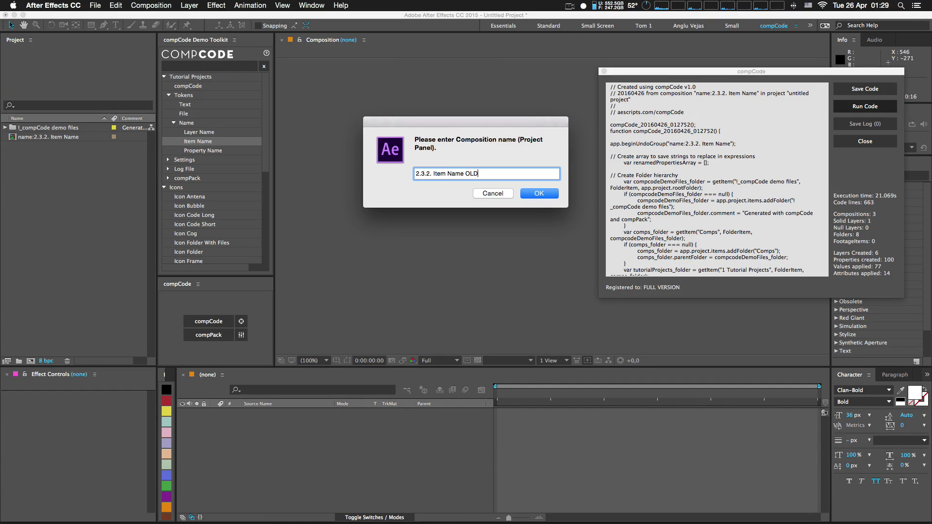
{"action": "key", "text": "Return"}
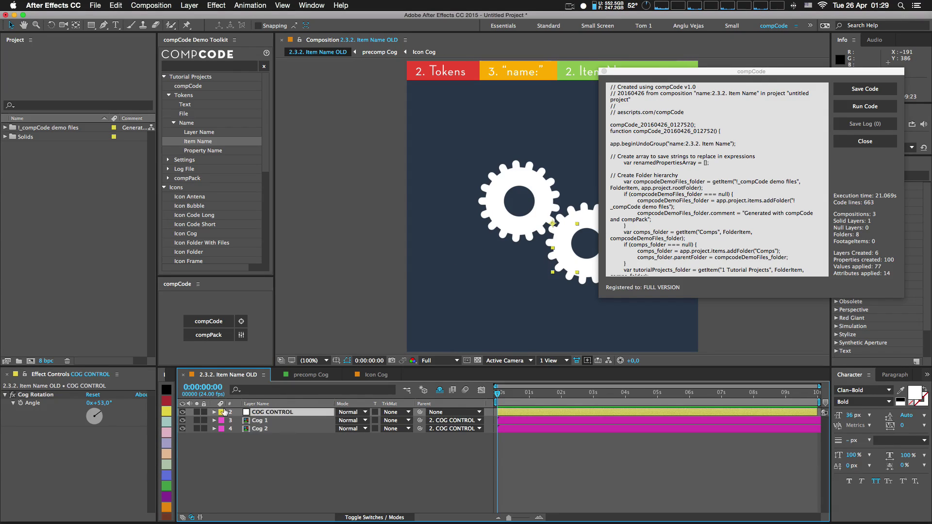
- Scrub the Cog Rotation angle from 28° up to 39°
{"action": "left_click_drag", "start_coordinate": [106, 403], "coordinate": [94, 403]}
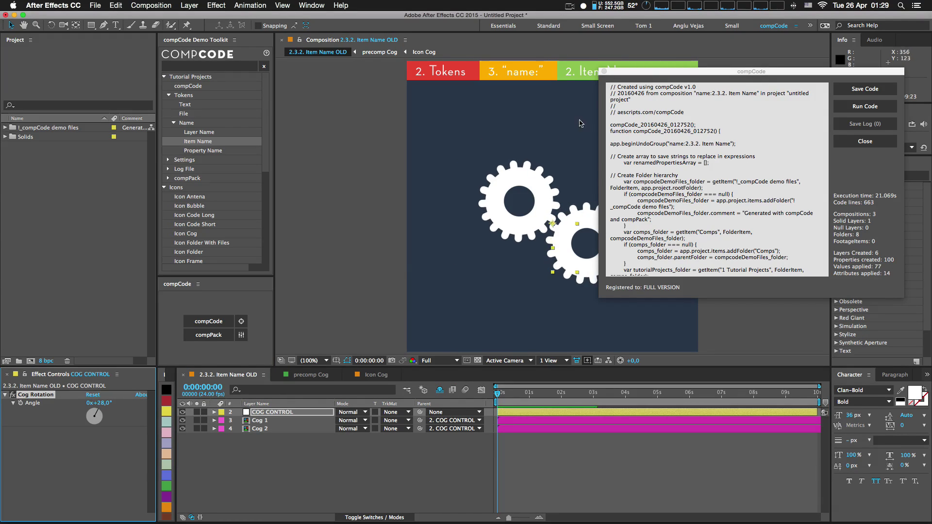
{"action": "left_click_drag", "start_coordinate": [636, 71], "coordinate": [744, 80]}
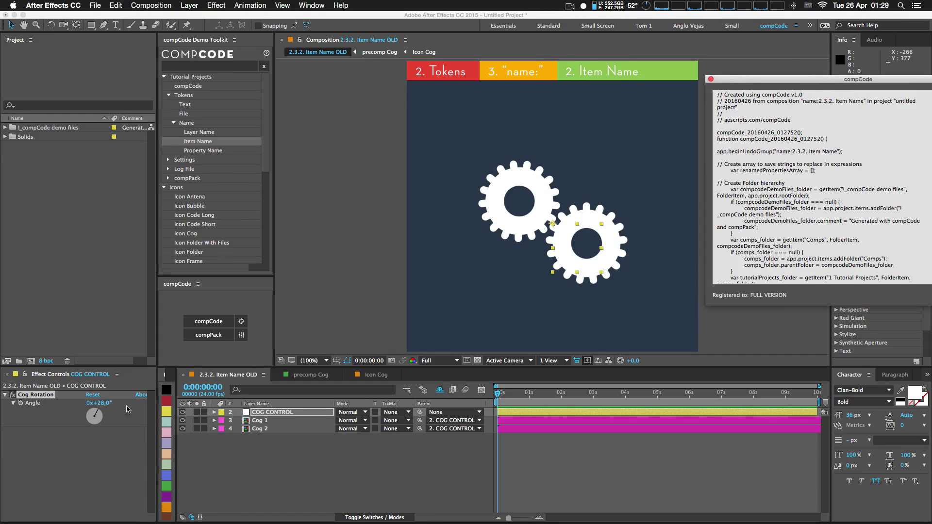
{"action": "left_click_drag", "start_coordinate": [99, 403], "coordinate": [105, 404]}
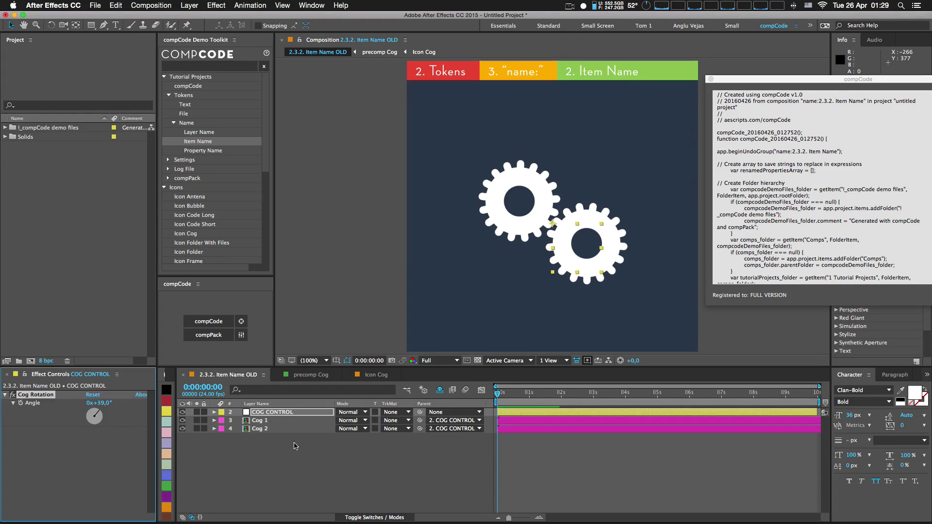
- Rerun the generated code, naming the new comp 2.3.2. Item Name NEW
{"action": "left_click_drag", "start_coordinate": [869, 79], "coordinate": [792, 74]}
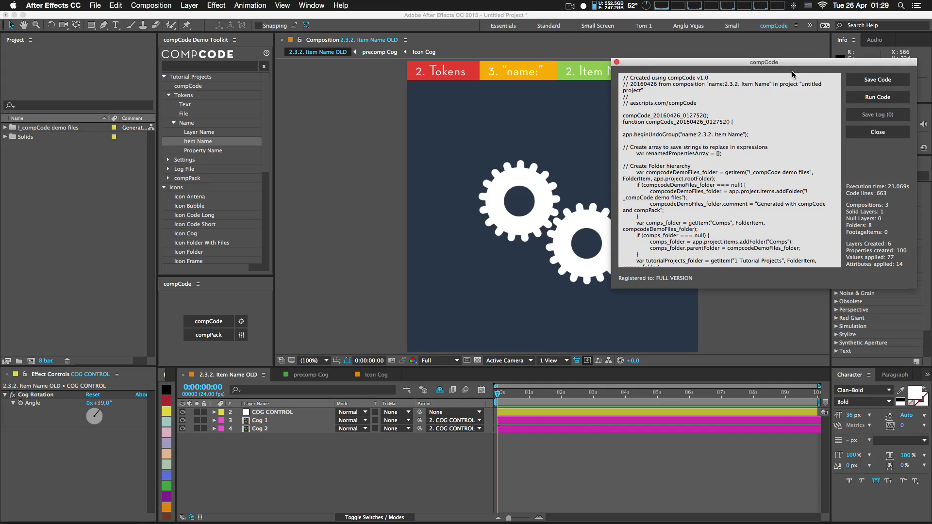
{"action": "left_click", "coordinate": [877, 98]}
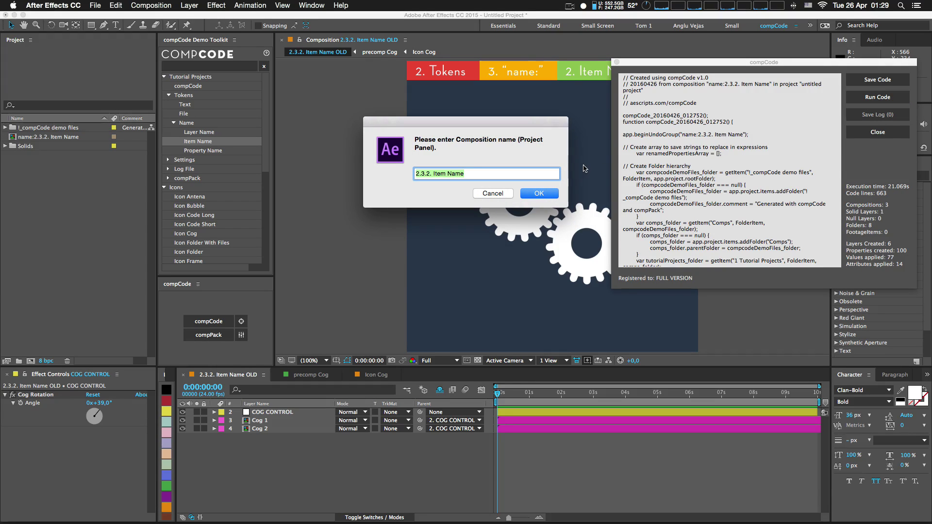
{"action": "key", "text": "Right"}
{"action": "type", "text": "N"}
{"action": "key", "text": "Return"}
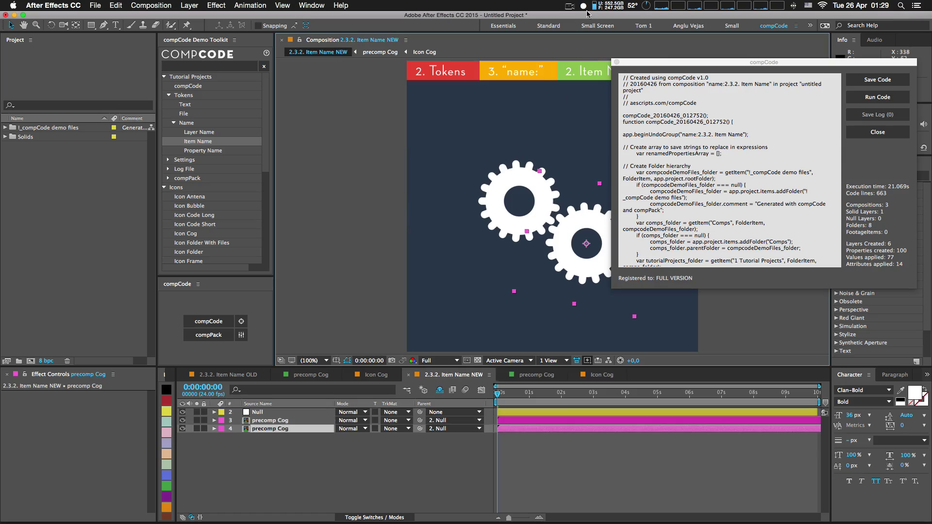
- Set the NEW comp's Null Cog Rotation angle to 30°
{"action": "left_click_drag", "start_coordinate": [694, 64], "coordinate": [806, 68]}
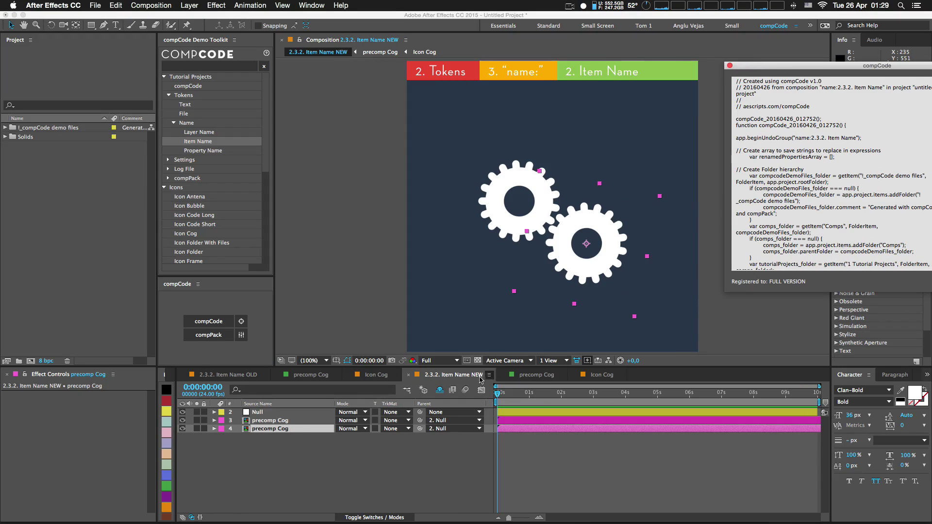
{"action": "left_click", "coordinate": [245, 413]}
{"action": "mouse_move", "coordinate": [102, 404]}
{"action": "left_mouse_down"}
{"action": "mouse_move", "coordinate": [119, 405]}
{"action": "mouse_move", "coordinate": [102, 404]}
{"action": "left_mouse_up"}
{"action": "left_click", "coordinate": [101, 403]}
{"action": "type", "text": "30"}
{"action": "key", "text": "Return"}
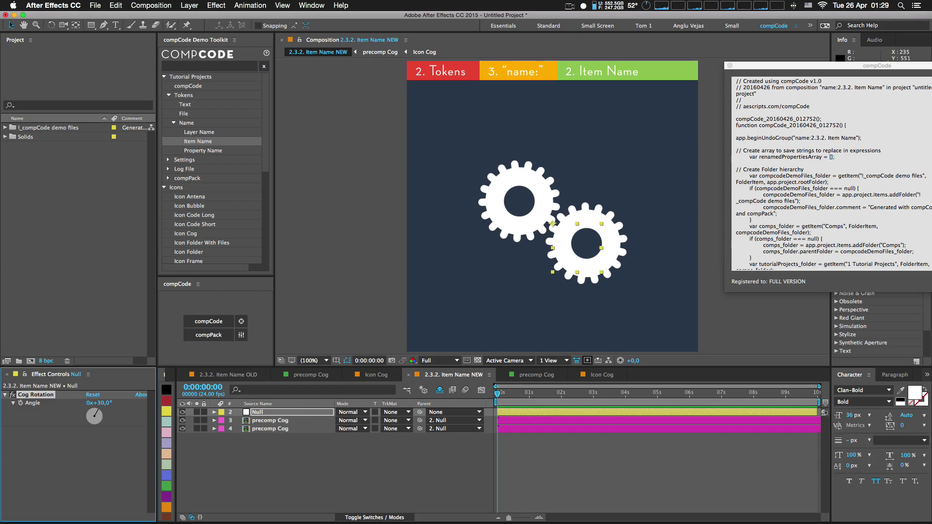
- Set the OLD comp's COG CONTROL Cog Rotation angle to 10°
{"action": "left_click", "coordinate": [230, 375]}
{"action": "left_click", "coordinate": [258, 412]}
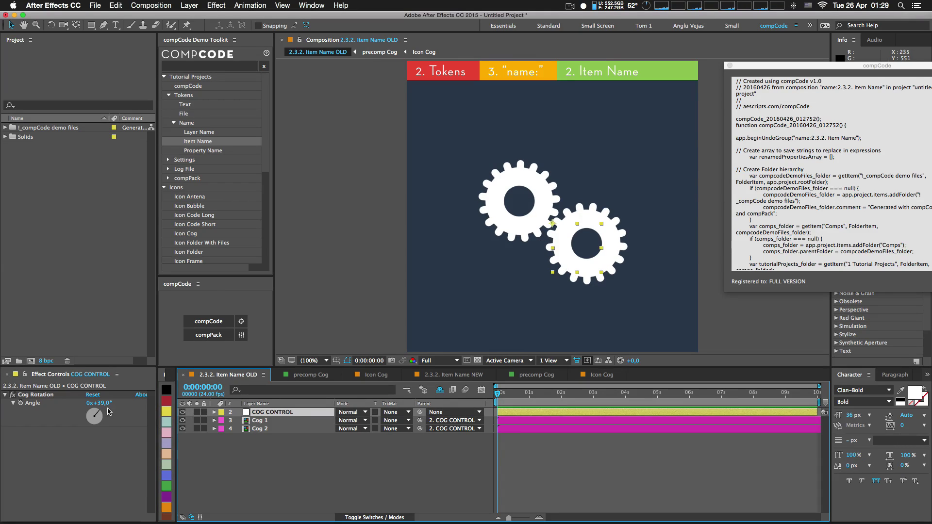
{"action": "mouse_move", "coordinate": [102, 404]}
{"action": "left_mouse_down"}
{"action": "mouse_move", "coordinate": [72, 403]}
{"action": "mouse_move", "coordinate": [101, 404]}
{"action": "left_mouse_up"}
{"action": "left_click", "coordinate": [101, 404]}
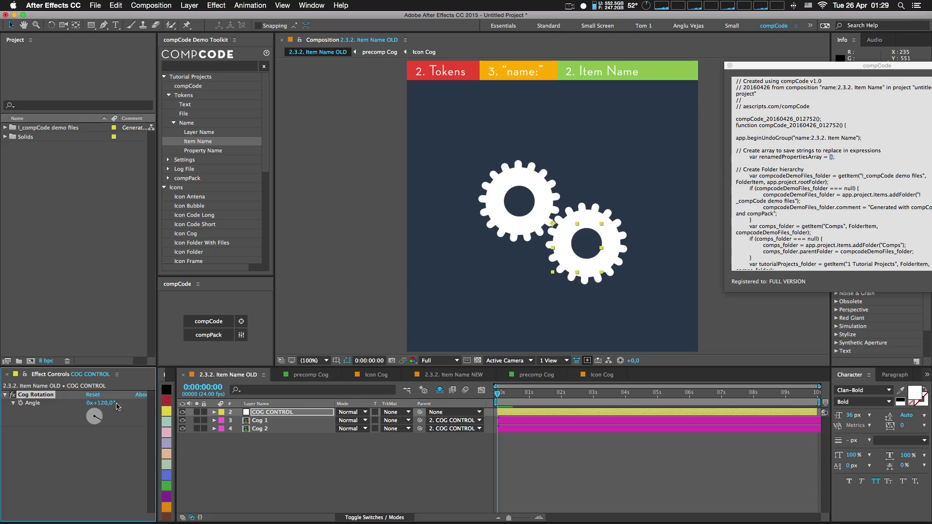
{"action": "type", "text": "10"}
{"action": "key", "text": "Return"}
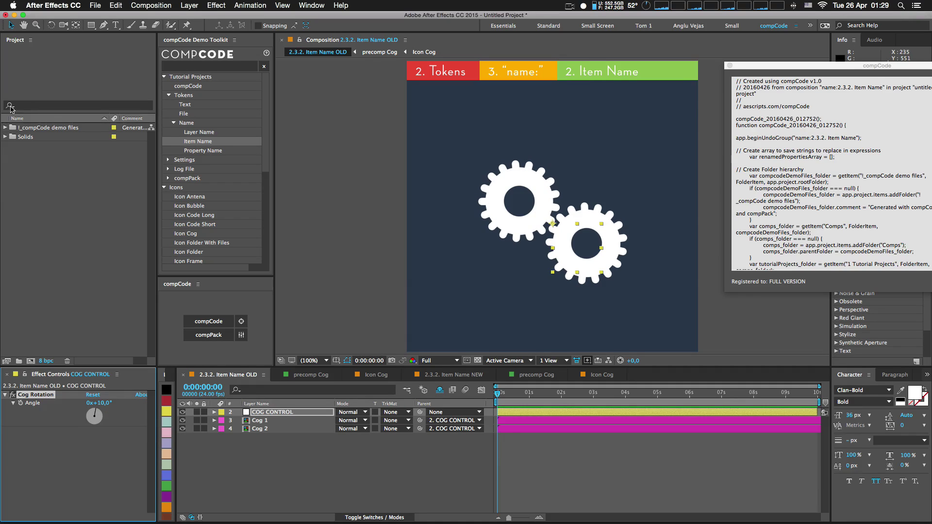
- Expand the Project folders to reveal the NEW and OLD comps and the Precomps
{"action": "left_click", "coordinate": [5, 128]}
{"action": "left_click", "coordinate": [14, 137]}
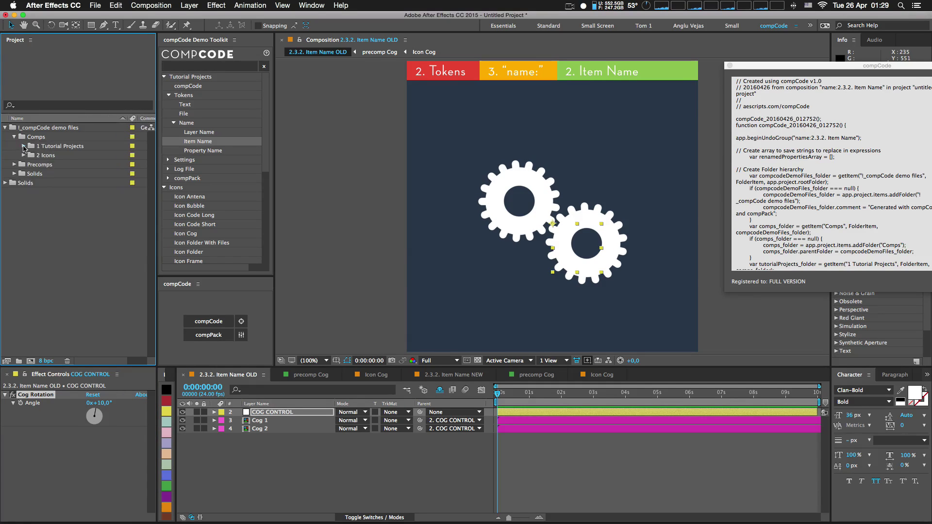
{"action": "left_click", "coordinate": [24, 146]}
{"action": "left_click", "coordinate": [33, 155]}
{"action": "left_click", "coordinate": [43, 165]}
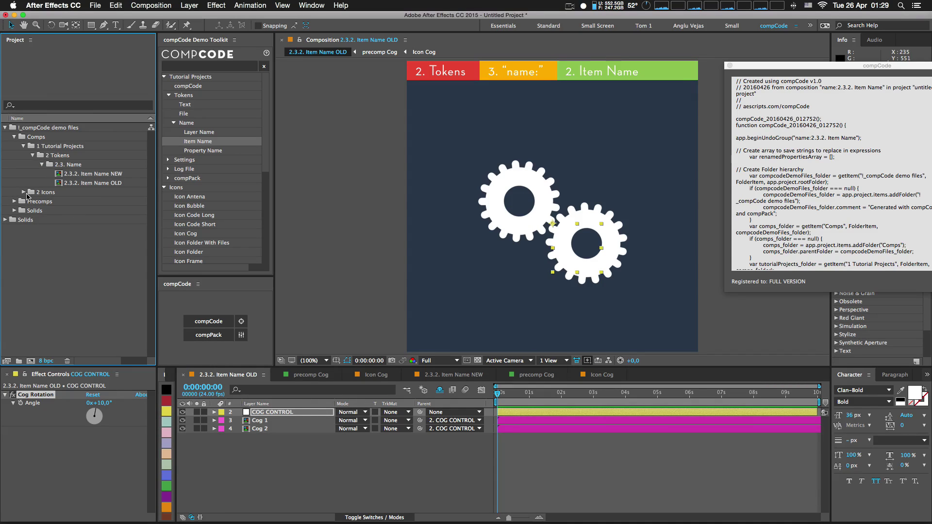
{"action": "left_click", "coordinate": [14, 202]}
- Open the first precomp Cog composition from the Project panel
{"action": "left_click", "coordinate": [66, 211]}
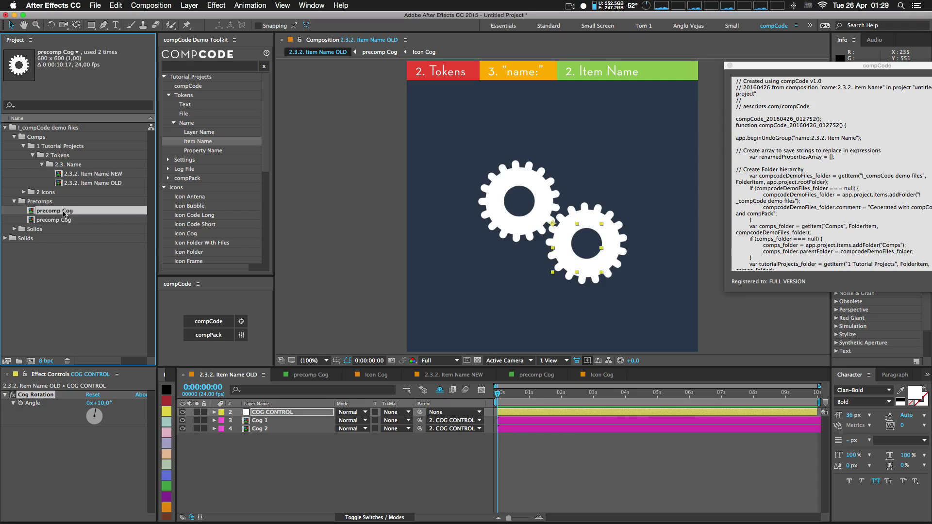
{"action": "left_click", "coordinate": [53, 220]}
{"action": "left_click", "coordinate": [53, 212]}
{"action": "double_click", "coordinate": [54, 214]}
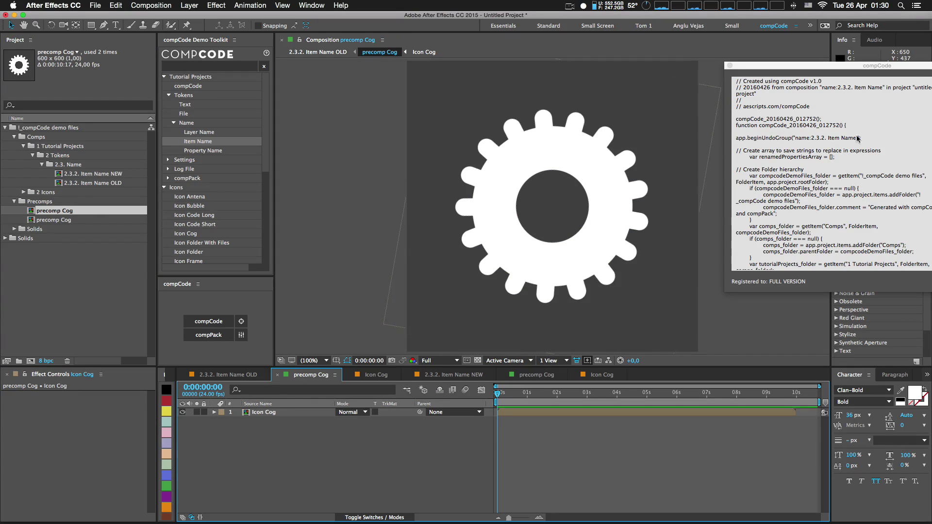
- Rerun the code to build a comp named 2.3.2. Item Name THIRD
{"action": "left_click_drag", "start_coordinate": [847, 66], "coordinate": [751, 78]}
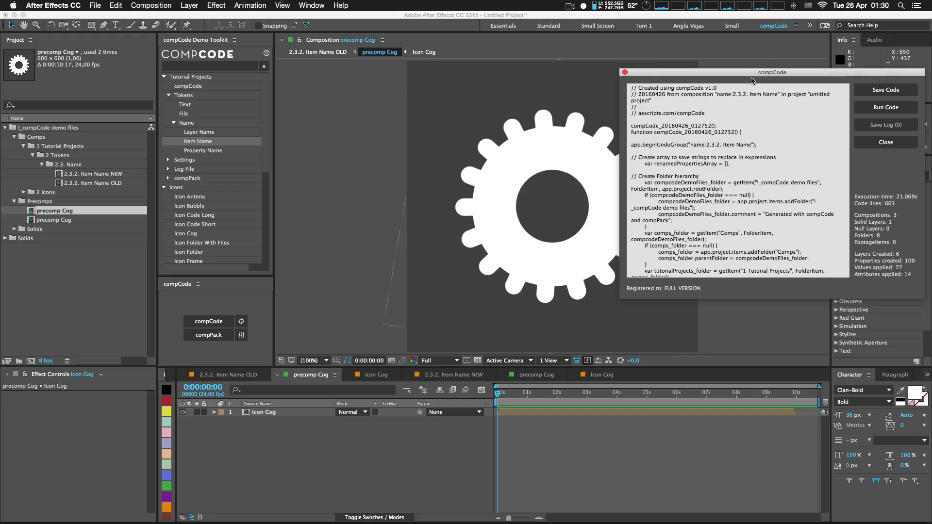
{"action": "left_click", "coordinate": [888, 108]}
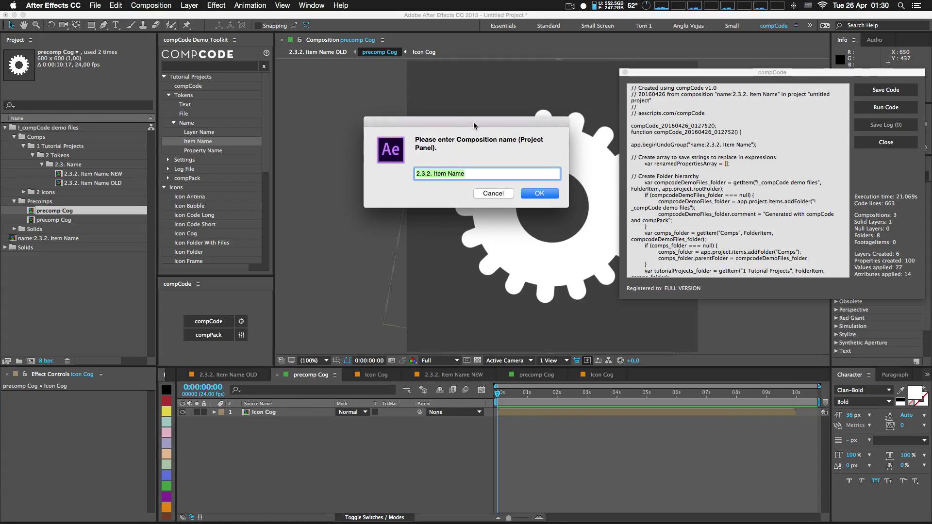
{"action": "left_click_drag", "start_coordinate": [467, 122], "coordinate": [568, 125]}
{"action": "key", "text": "Right"}
{"action": "type", "text": "THIRD"}
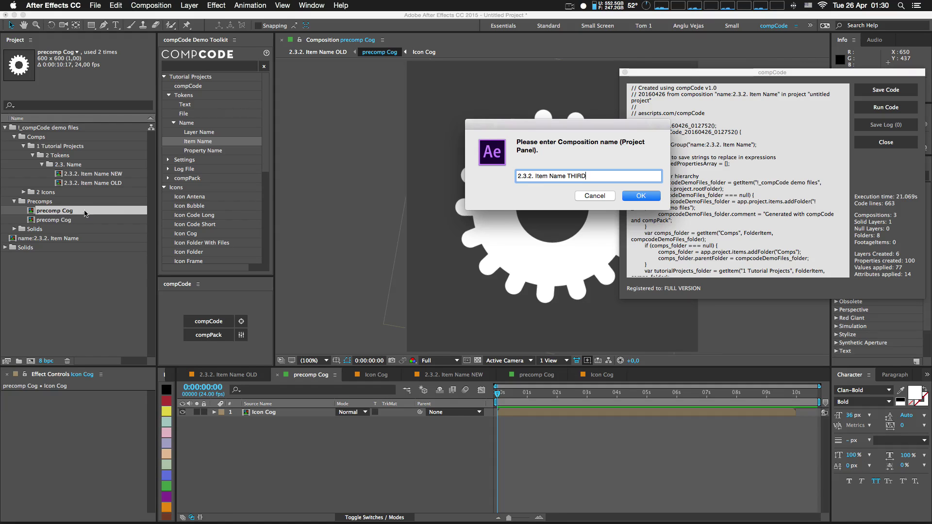
{"action": "key", "text": "Return"}
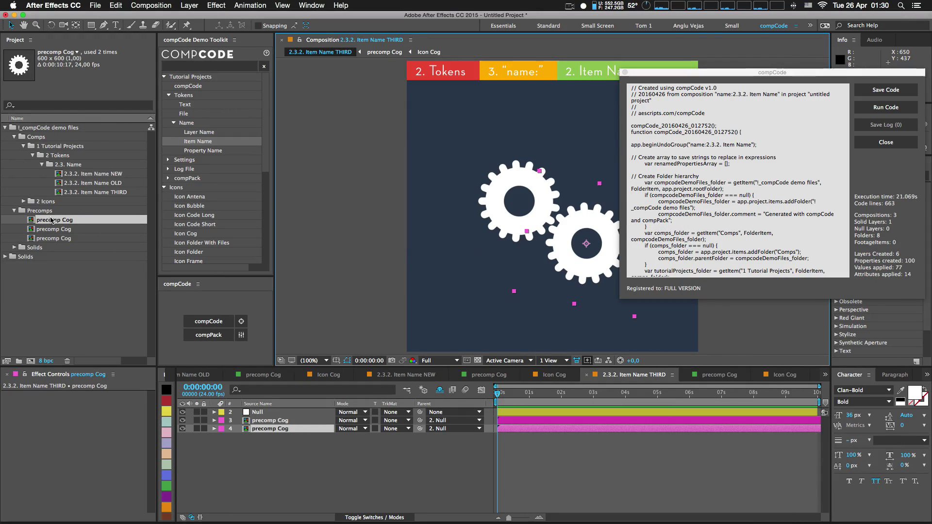
- In the THIRD comp, show layer names and scrub COG CONTROL's rotation angle
{"action": "left_click", "coordinate": [267, 445]}
{"action": "left_click", "coordinate": [270, 404]}
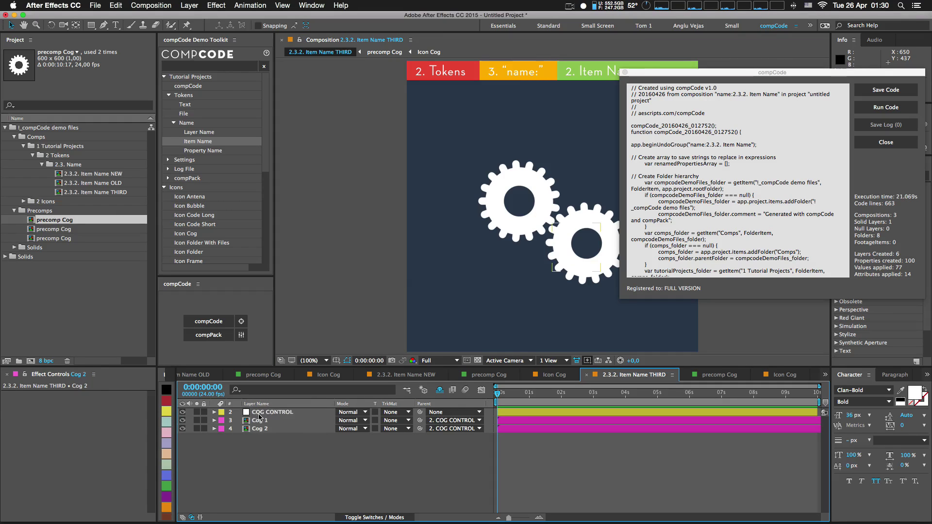
{"action": "left_click", "coordinate": [268, 412]}
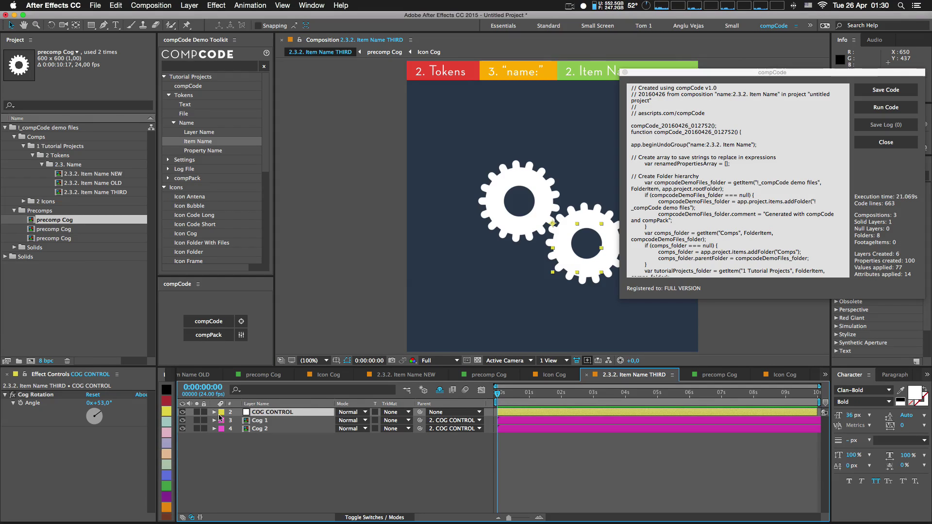
{"action": "left_click_drag", "start_coordinate": [99, 403], "coordinate": [104, 402]}
- Check the rotation expression in Cog 1's precomp, then open the compCode settings
{"action": "left_click", "coordinate": [280, 434]}
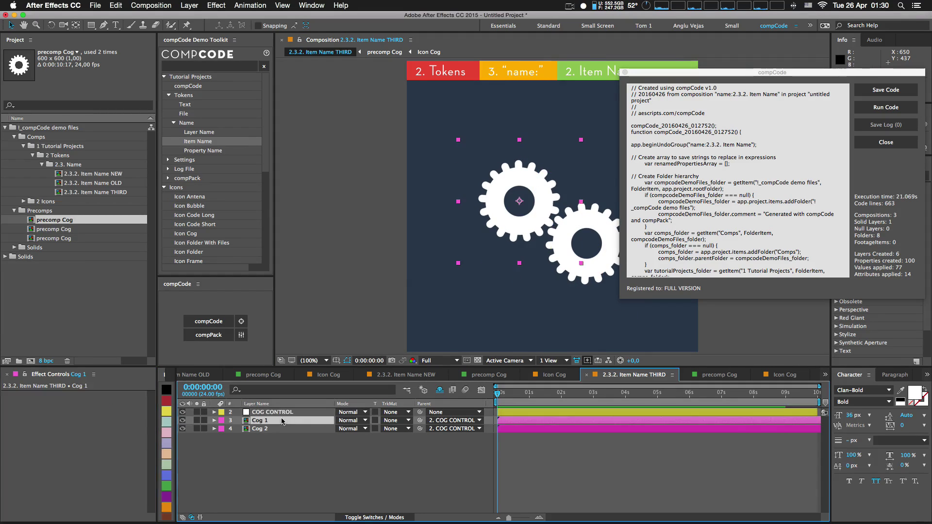
{"action": "double_click", "coordinate": [272, 420]}
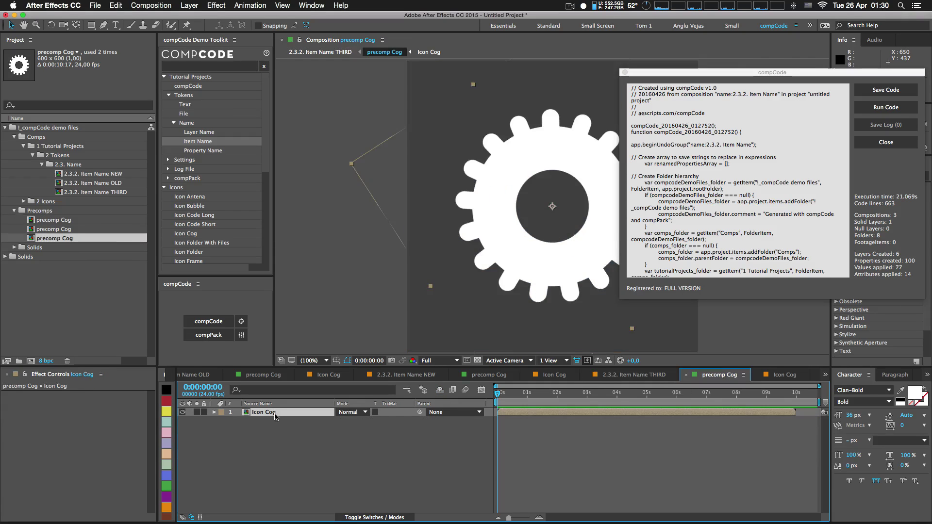
{"action": "key", "text": "e"}
{"action": "key", "text": "e"}
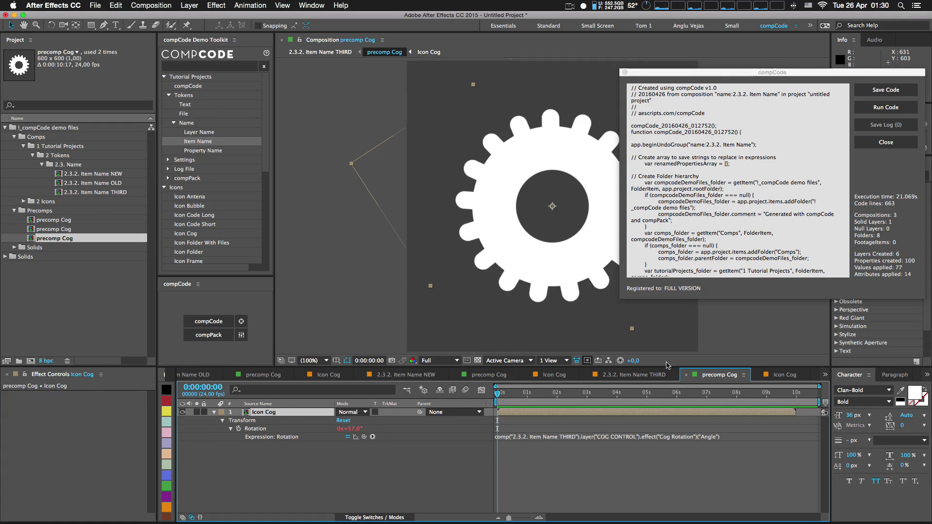
{"action": "left_click", "coordinate": [631, 375]}
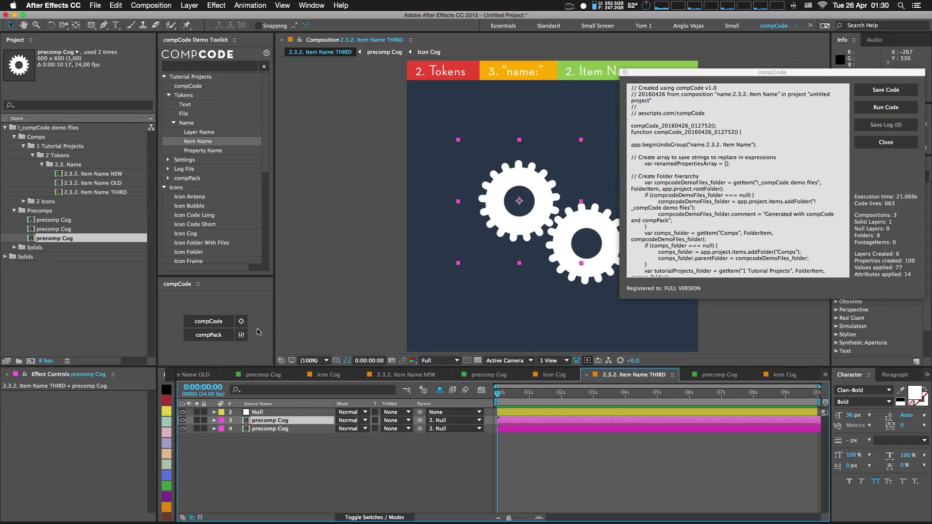
{"action": "left_click", "coordinate": [242, 335]}
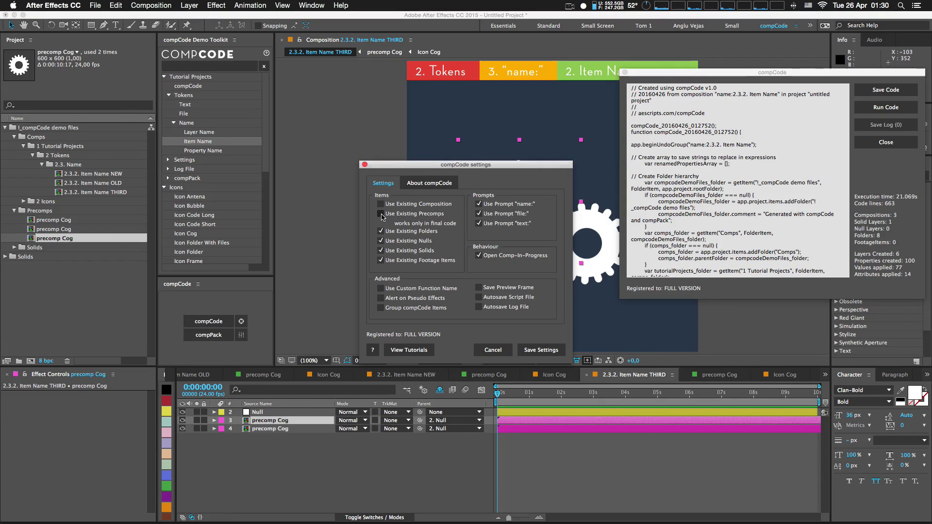
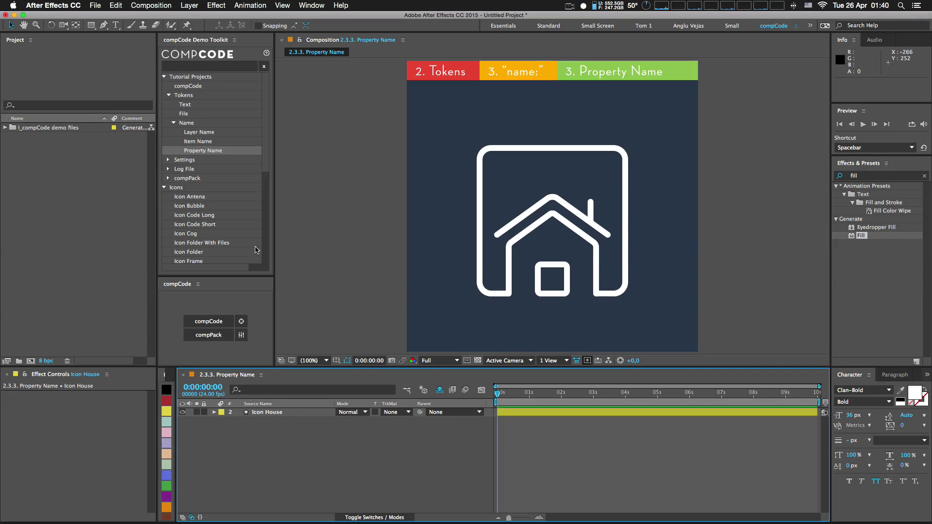
- Expand Icon House's contents and prefix the My House shape group name with 'name:'
{"action": "left_click", "coordinate": [273, 414]}
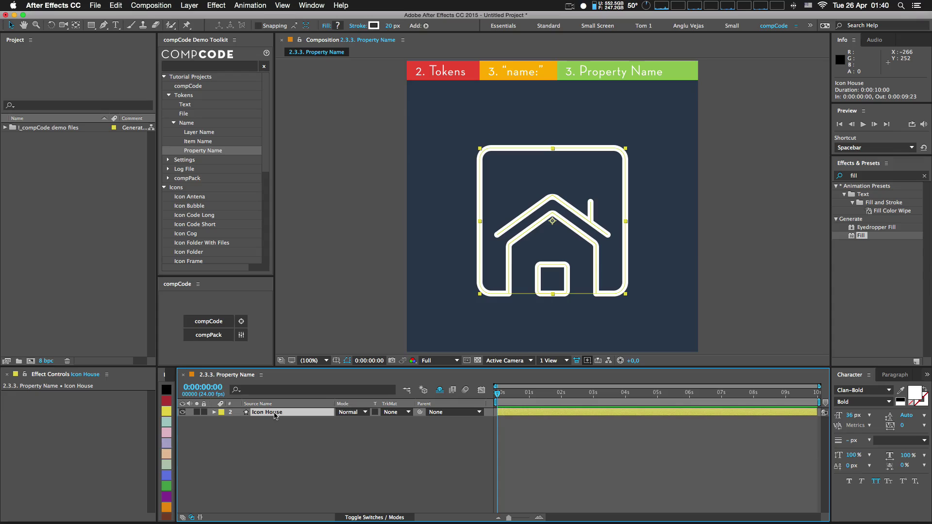
{"action": "left_click", "coordinate": [214, 412]}
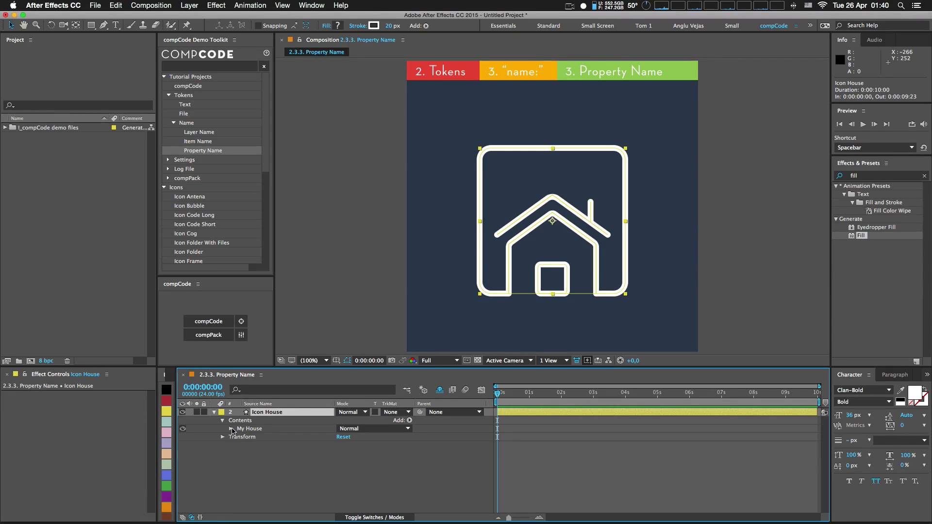
{"action": "left_click", "coordinate": [231, 429]}
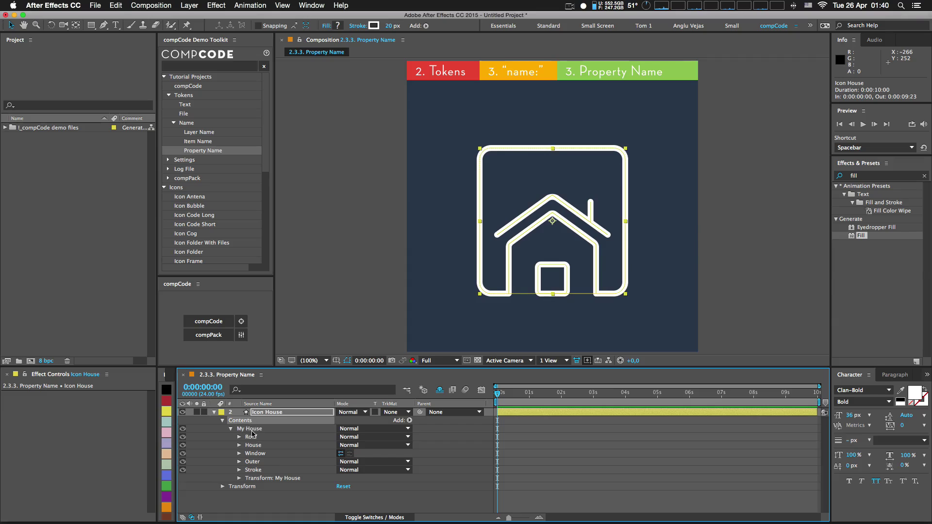
{"action": "left_click", "coordinate": [252, 431]}
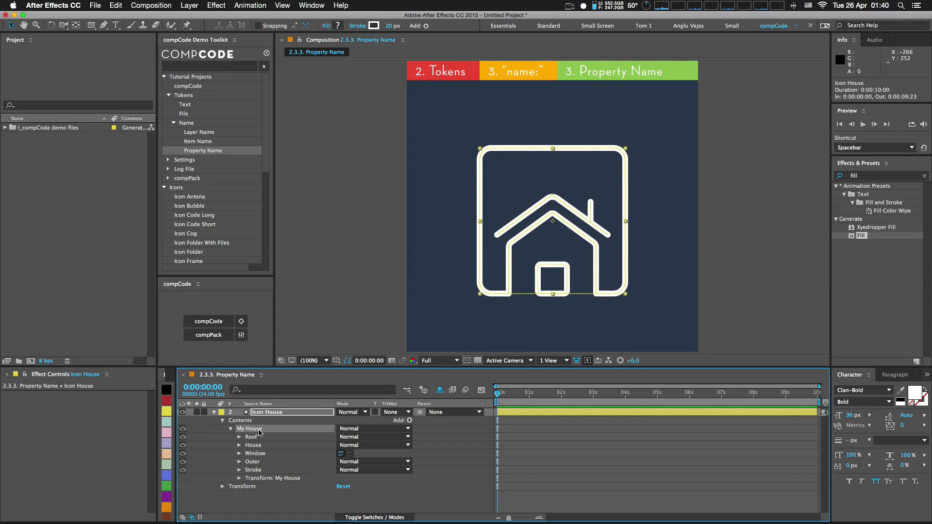
{"action": "key", "text": "Return"}
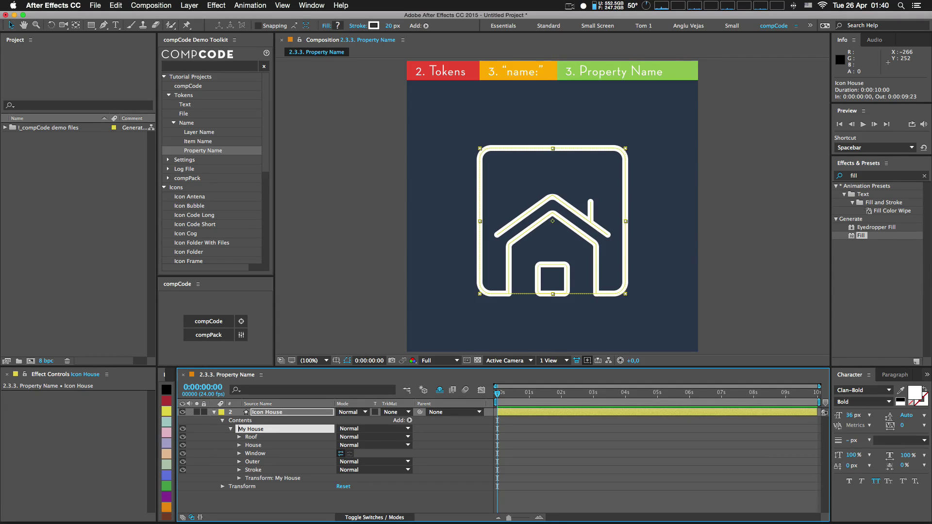
{"action": "key", "text": "Left"}
{"action": "type", "text": "name"}
{"action": "key", "text": "Return"}
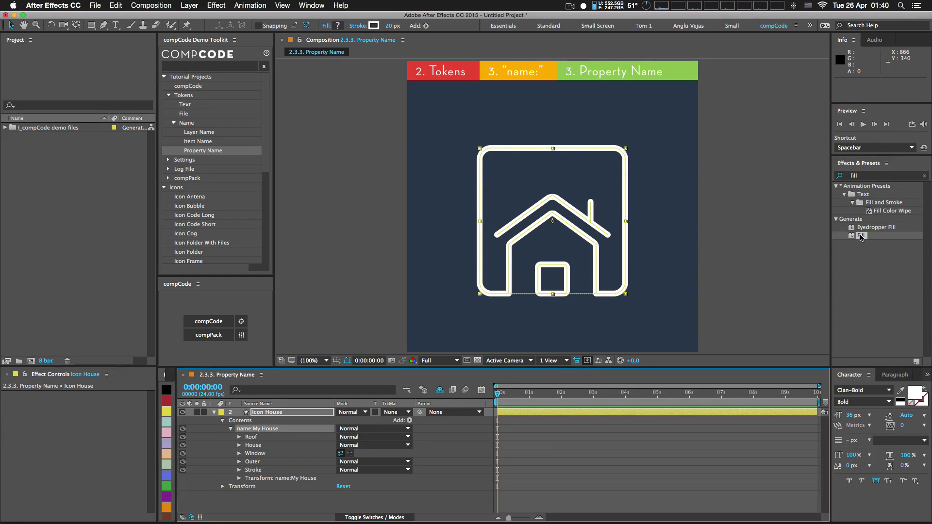
- Apply a Fill effect to Icon House using the green Property Name header colour
{"action": "left_click_drag", "start_coordinate": [860, 236], "coordinate": [291, 417]}
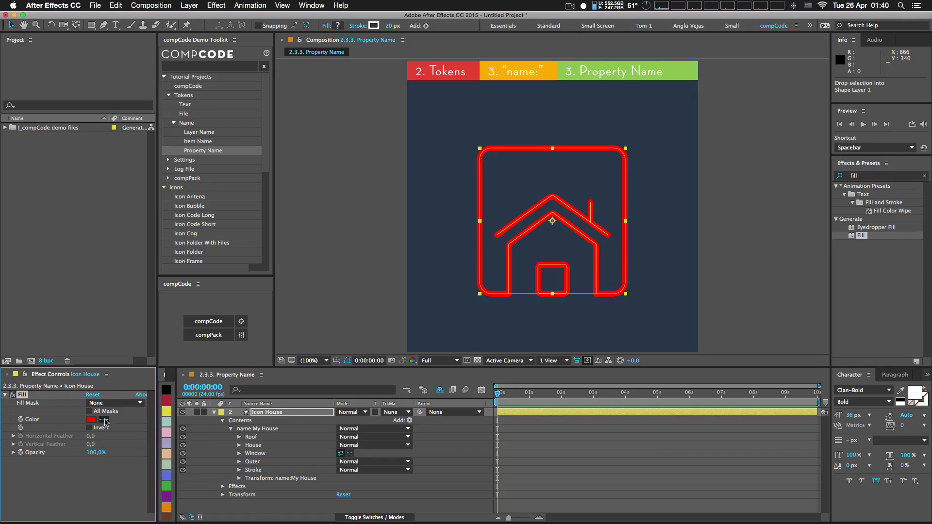
{"action": "left_click", "coordinate": [104, 420]}
{"action": "left_click", "coordinate": [679, 68]}
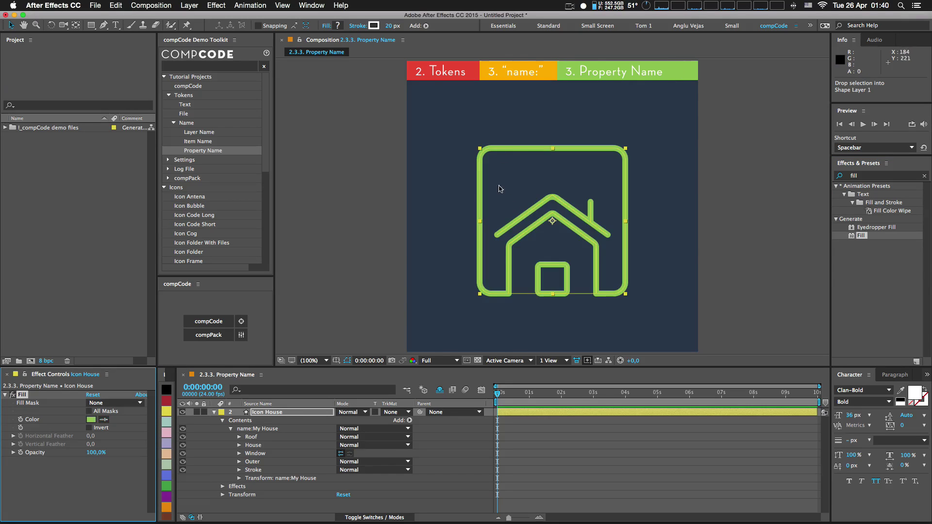
{"action": "key", "text": "super+shift+h"}
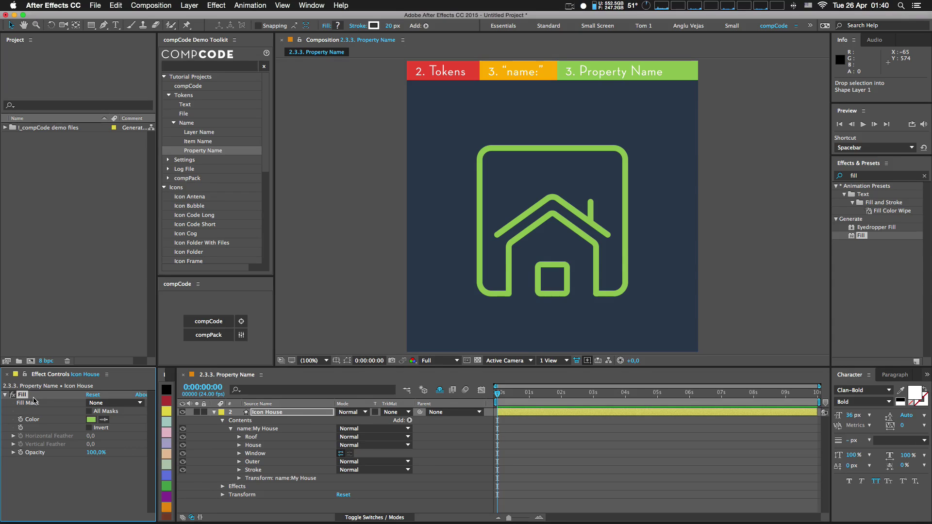
- Rename the Fill effect to 'name:Color'
{"action": "key", "text": "Return"}
{"action": "type", "text": "name:Color"}
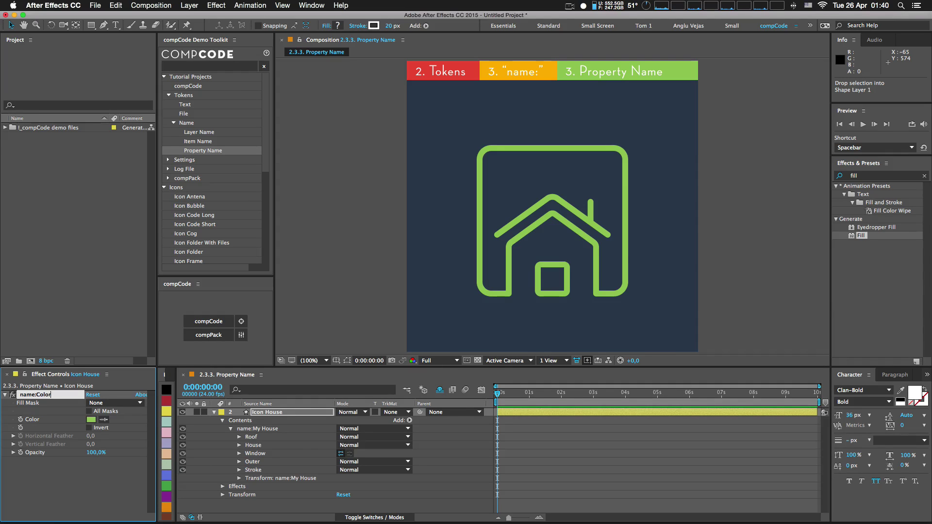
{"action": "key", "text": "Return"}
- Save the compCode settings and run compCode with the Icon House layer selected
{"action": "left_click", "coordinate": [273, 413]}
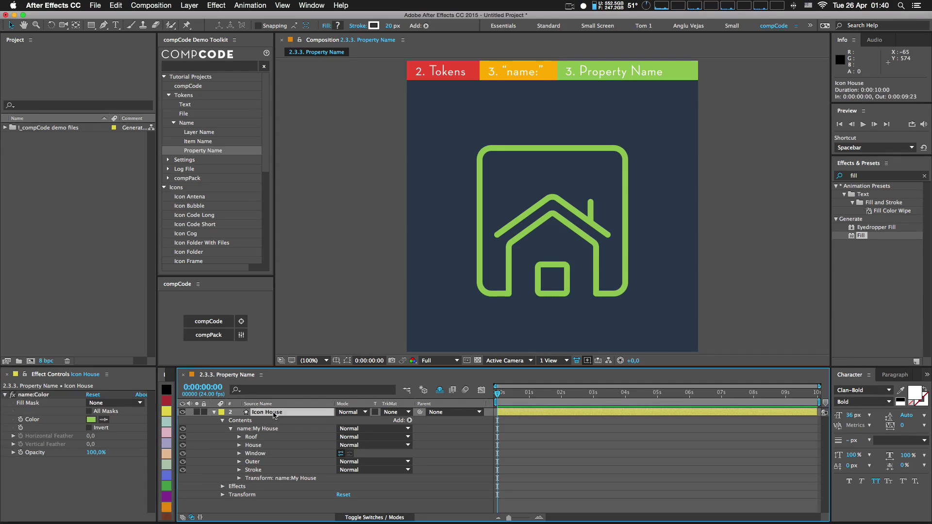
{"action": "left_click", "coordinate": [241, 335]}
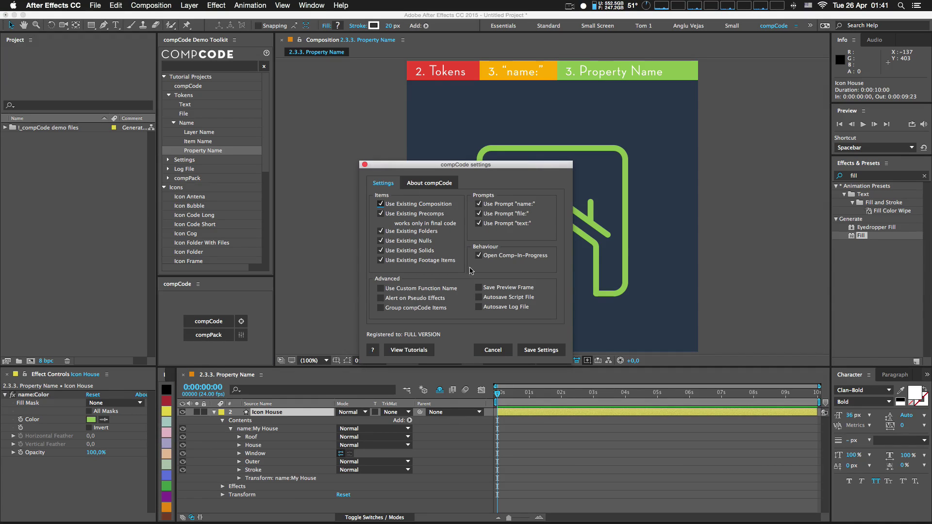
{"action": "left_click", "coordinate": [541, 350]}
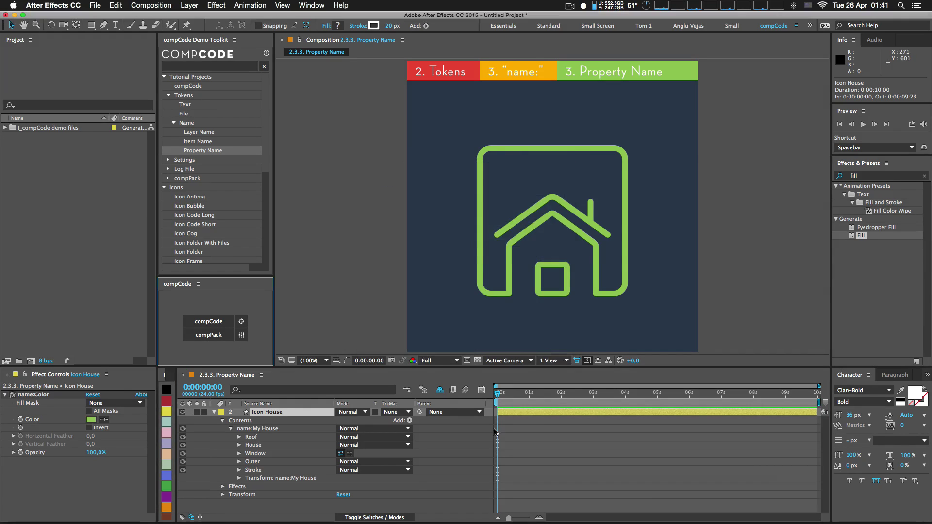
{"action": "left_click", "coordinate": [292, 414]}
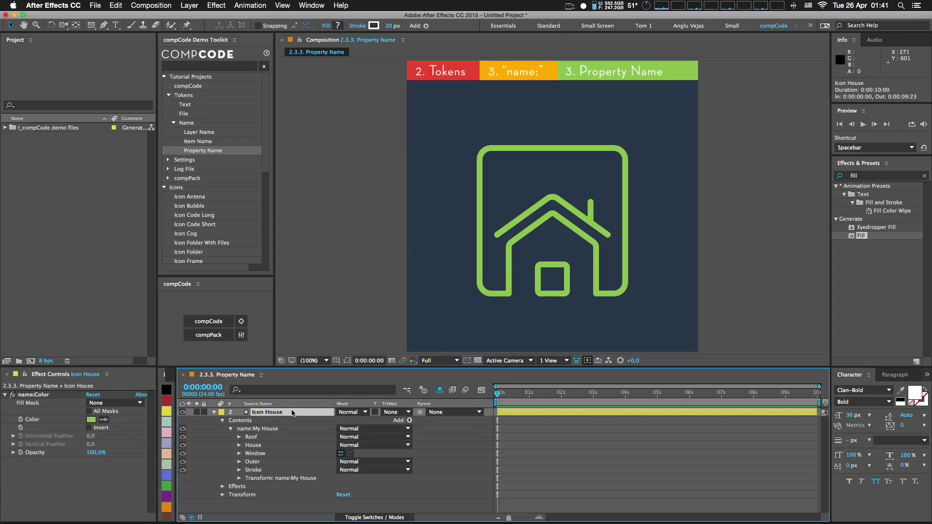
{"action": "left_click", "coordinate": [228, 324]}
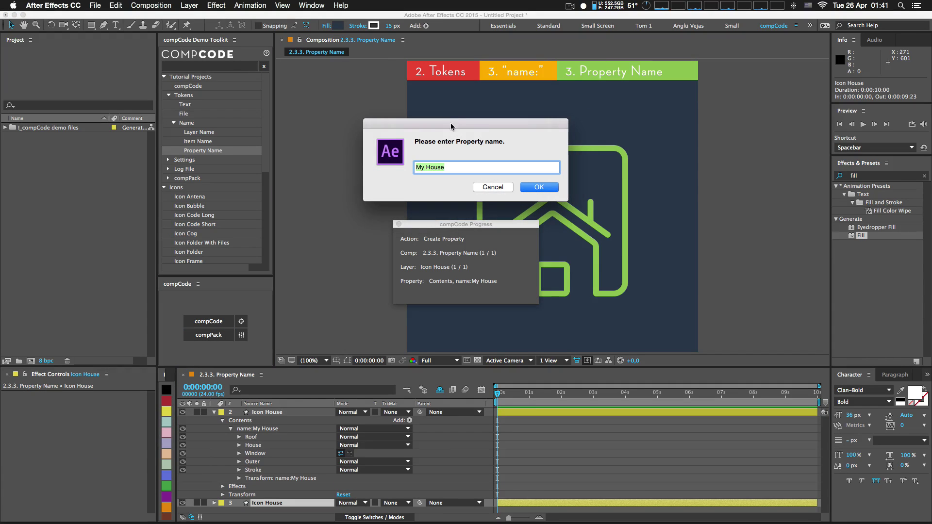
- Replace the suggested group name My House with 'Its still my house:)'
{"action": "left_click_drag", "start_coordinate": [454, 123], "coordinate": [739, 113]}
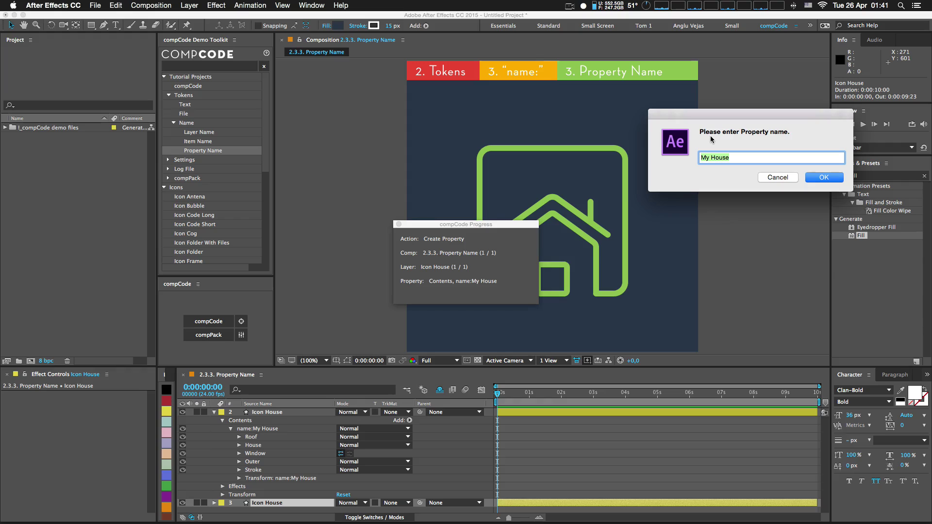
{"action": "left_click", "coordinate": [738, 160]}
{"action": "left_click_drag", "start_coordinate": [748, 159], "coordinate": [662, 157]}
{"action": "type", "text": "Its still my house:)"}
{"action": "left_click", "coordinate": [826, 176]}
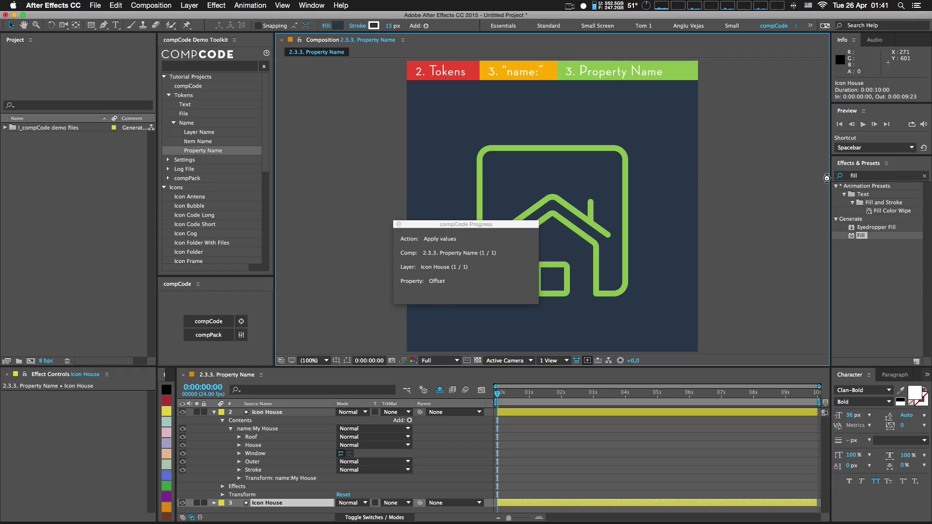
- Enter 'Green' as the Fill effect name and move the generated code window aside
{"action": "left_click_drag", "start_coordinate": [437, 127], "coordinate": [630, 167]}
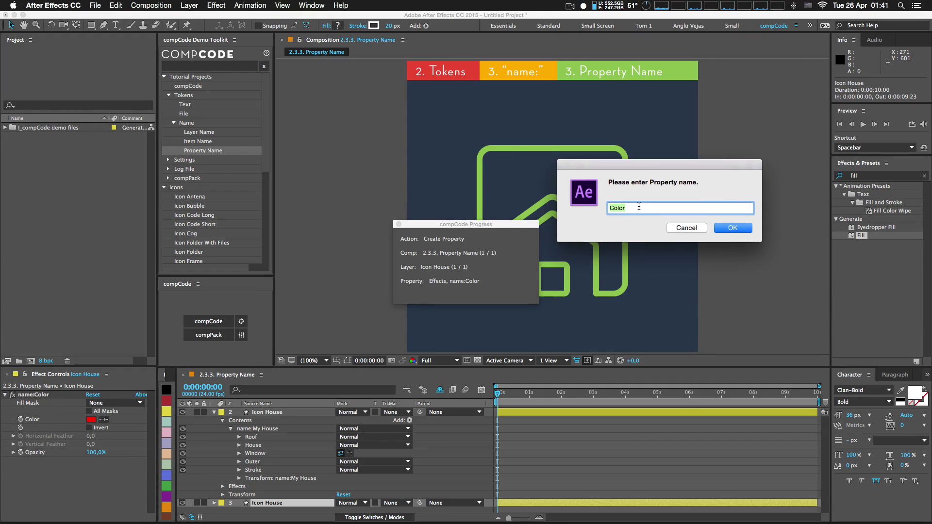
{"action": "type", "text": "Green"}
{"action": "key", "text": "Return"}
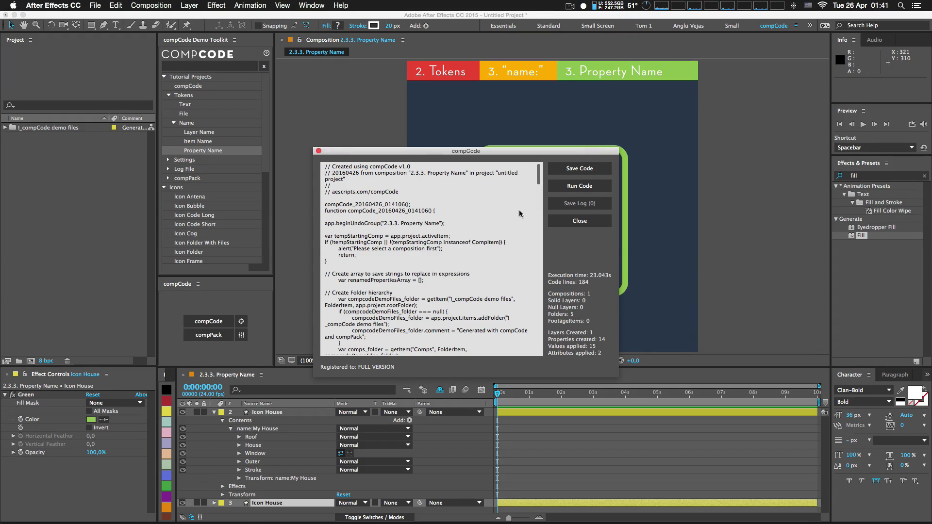
{"action": "left_click_drag", "start_coordinate": [419, 150], "coordinate": [760, 59]}
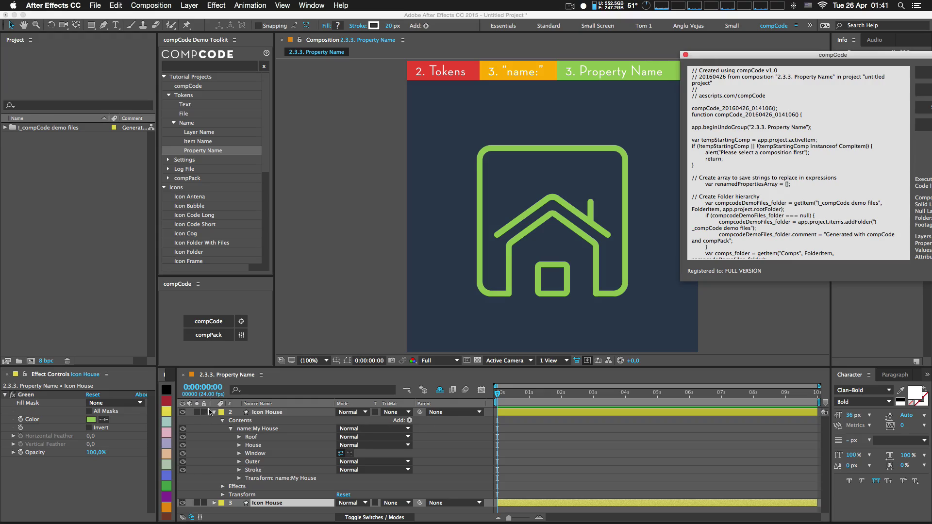
- Expand the recreated Icon House layer to show its 'Its still my house:)' group
{"action": "left_click", "coordinate": [213, 412]}
{"action": "left_click", "coordinate": [185, 412]}
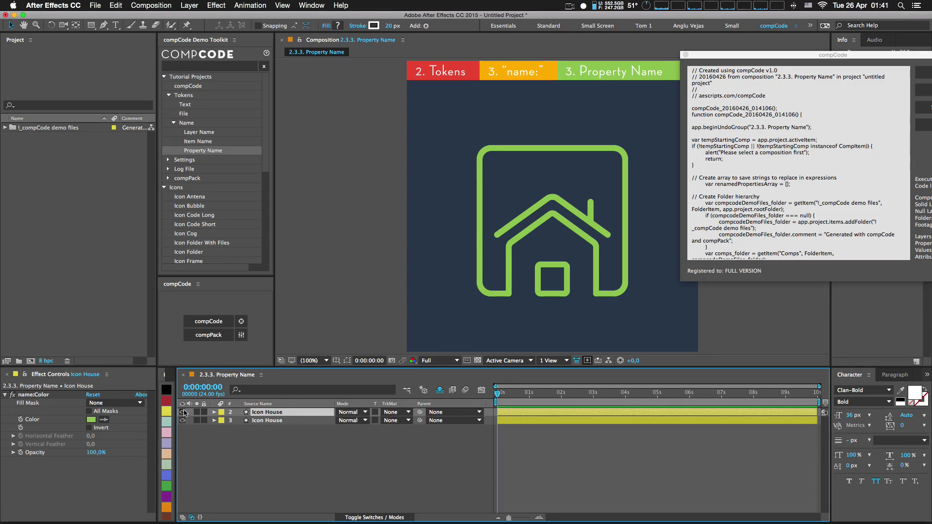
{"action": "left_click", "coordinate": [270, 420]}
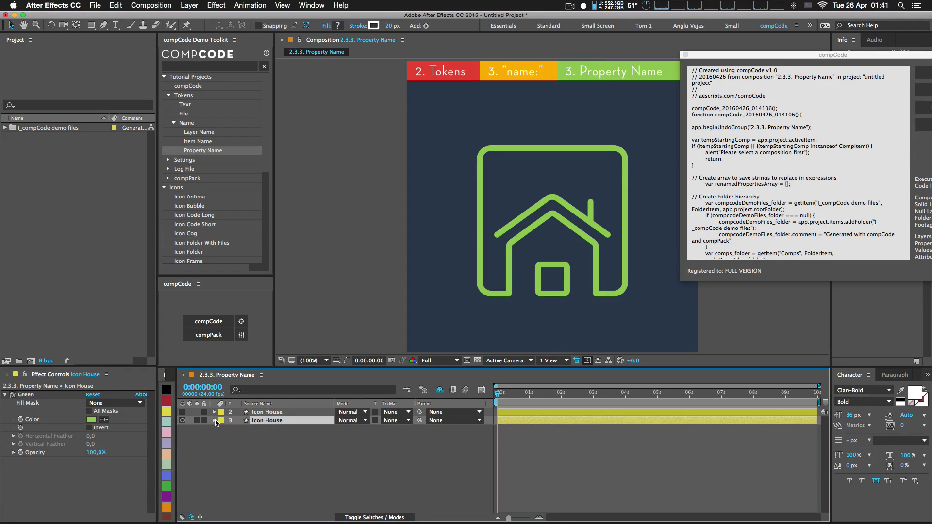
{"action": "left_click", "coordinate": [214, 420]}
{"action": "left_click", "coordinate": [222, 428]}
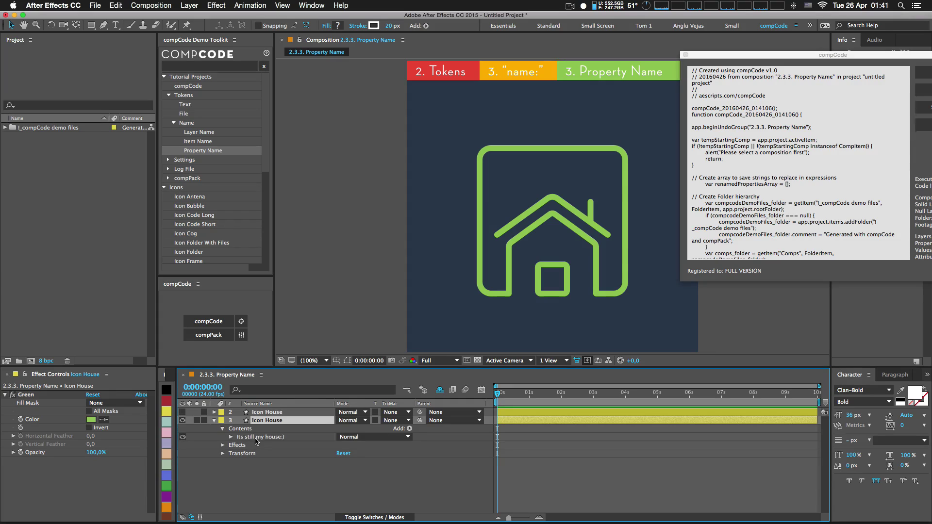
{"action": "left_click", "coordinate": [256, 437]}
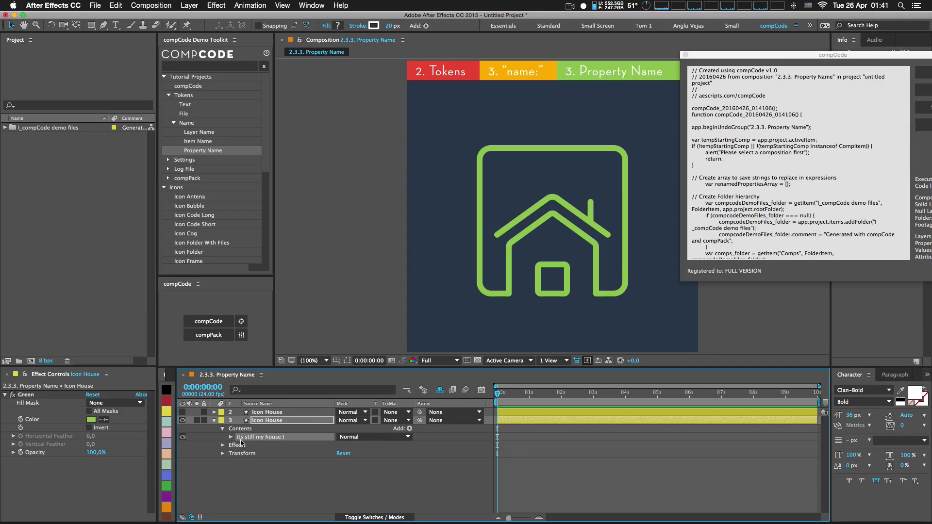
- Compare the original name:Color effect with the recreated Green effect, then close the project
{"action": "left_click", "coordinate": [214, 412]}
{"action": "left_click", "coordinate": [231, 428]}
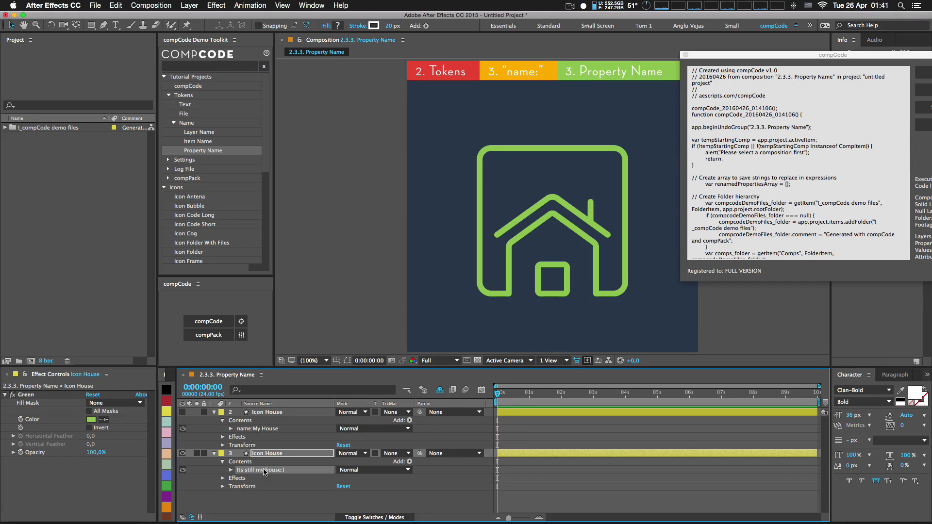
{"action": "left_click", "coordinate": [264, 413]}
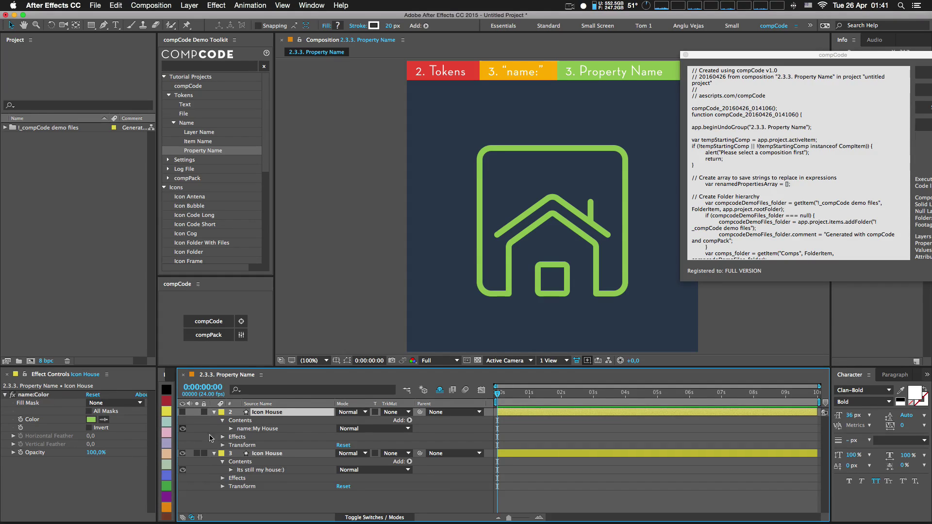
{"action": "left_click", "coordinate": [266, 454]}
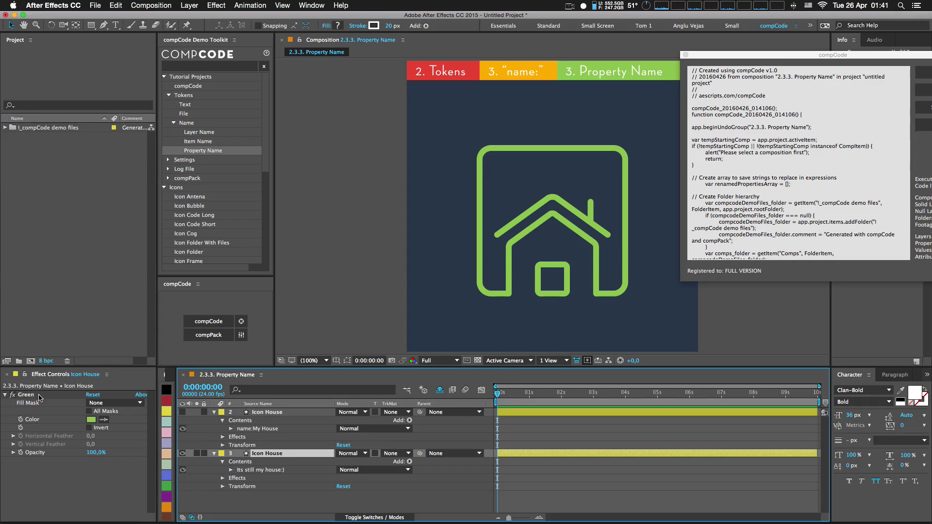
{"action": "key", "text": "super+q"}
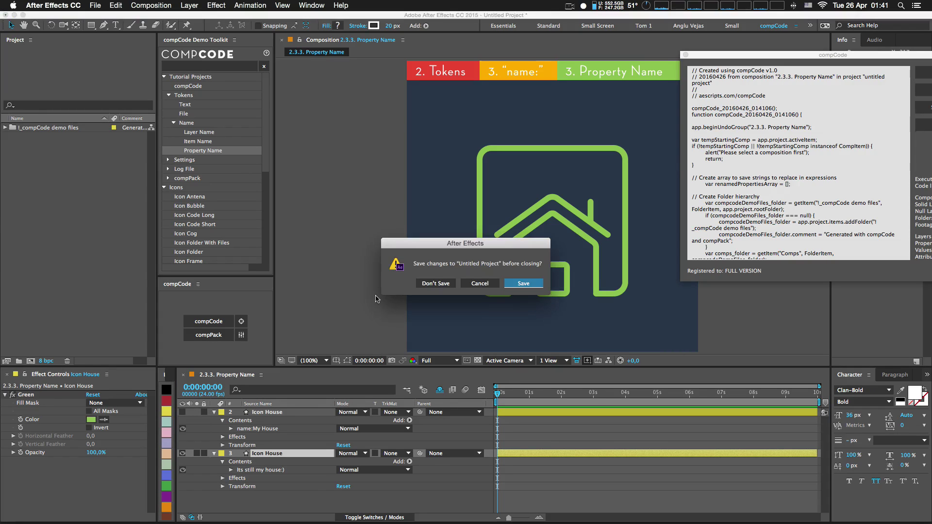
- Discard the project and create a new default composition, Comp 1, for the code
{"action": "left_click", "coordinate": [436, 285]}
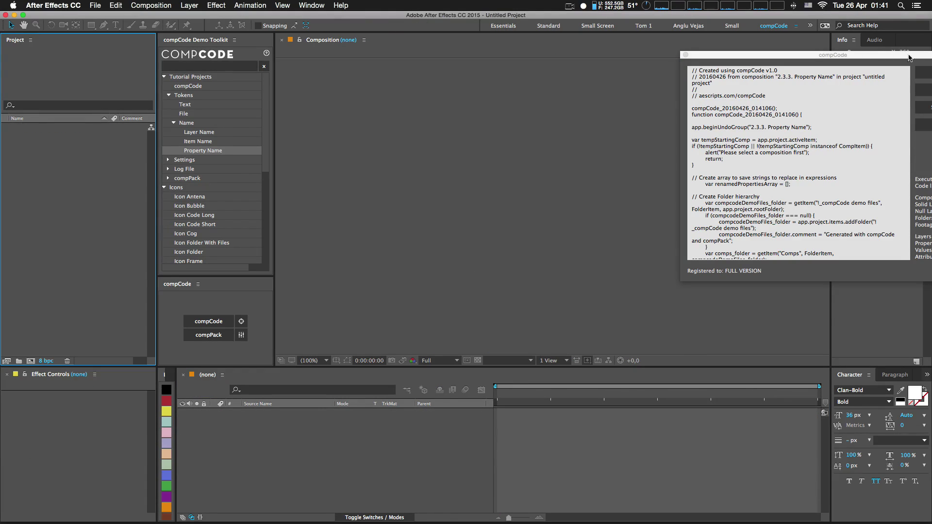
{"action": "left_click_drag", "start_coordinate": [909, 57], "coordinate": [836, 61]}
{"action": "left_click", "coordinate": [872, 96]}
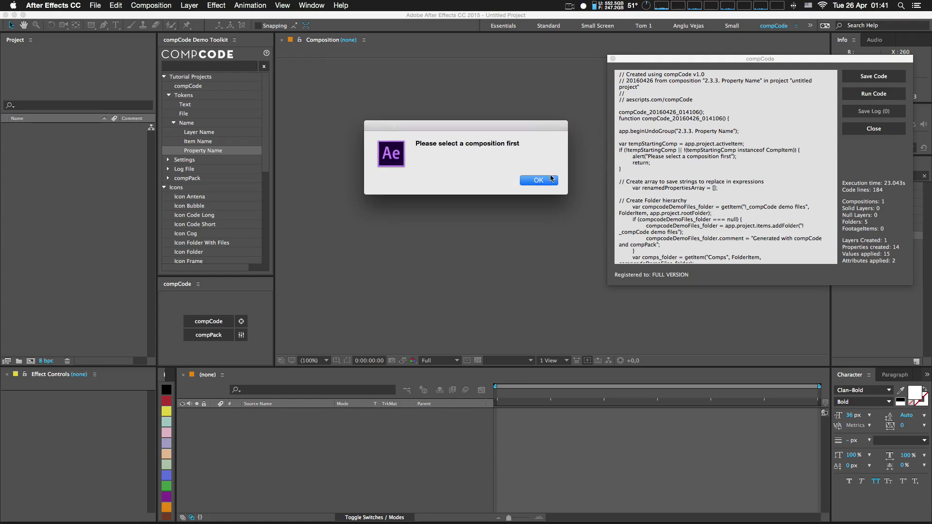
{"action": "left_click", "coordinate": [550, 181]}
{"action": "right_click", "coordinate": [49, 200]}
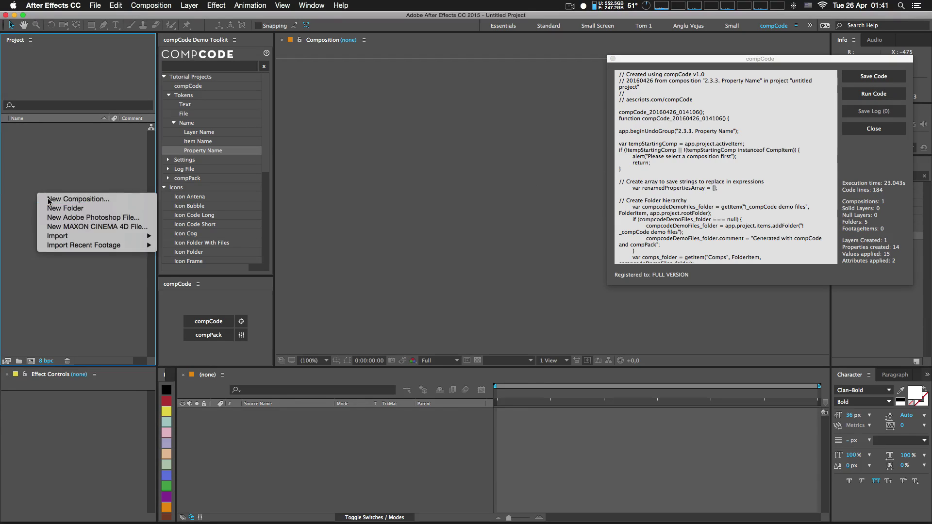
{"action": "left_click", "coordinate": [49, 200]}
{"action": "key", "text": "Return"}
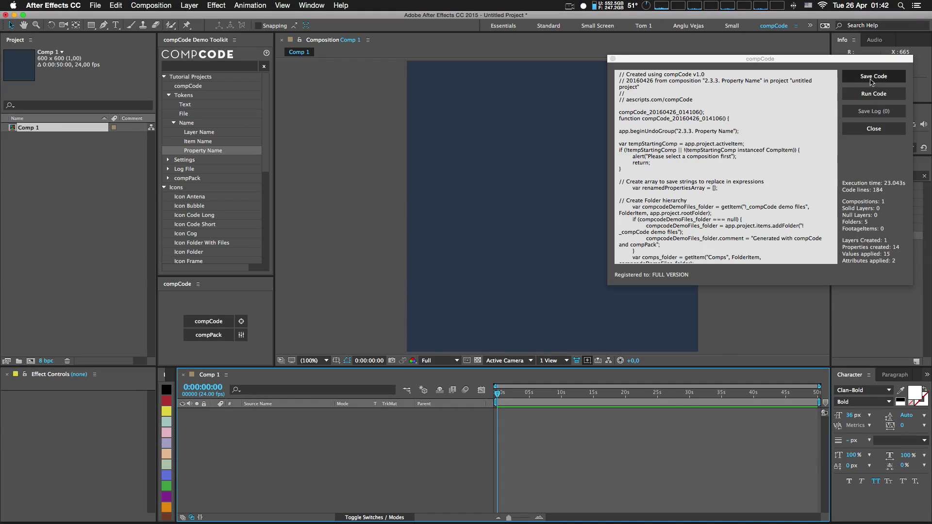
- Run the generated code in Comp 1, naming the properties 'My House' and 'Color THANK YOU'
{"action": "left_click", "coordinate": [842, 69]}
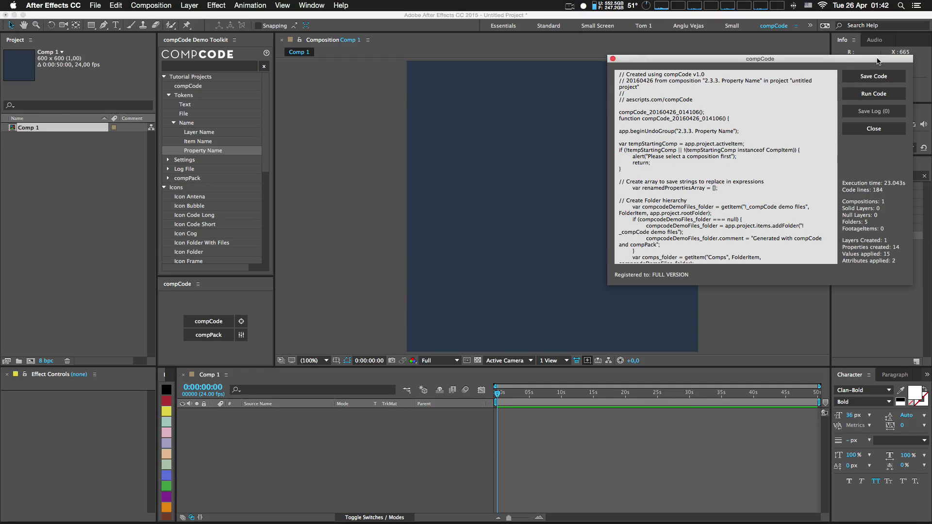
{"action": "left_click", "coordinate": [872, 95]}
{"action": "left_click", "coordinate": [497, 168]}
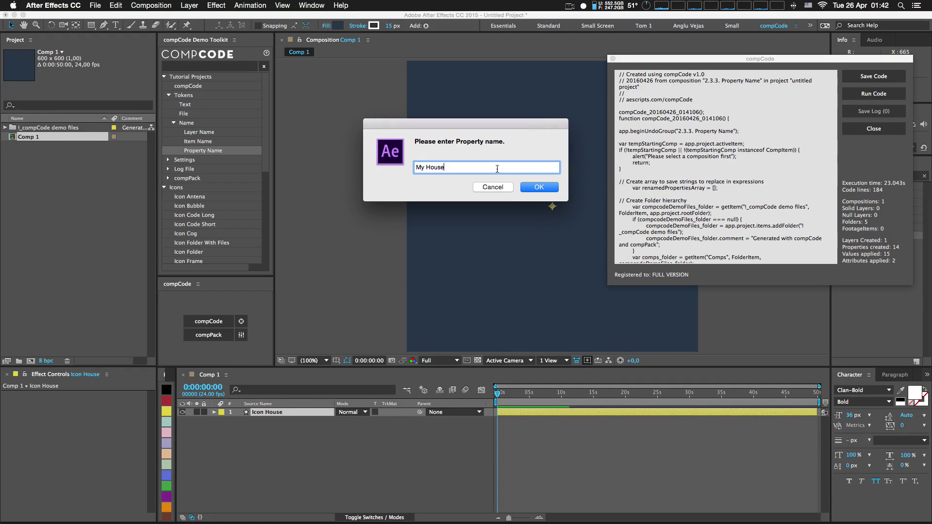
{"action": "key", "text": "Return"}
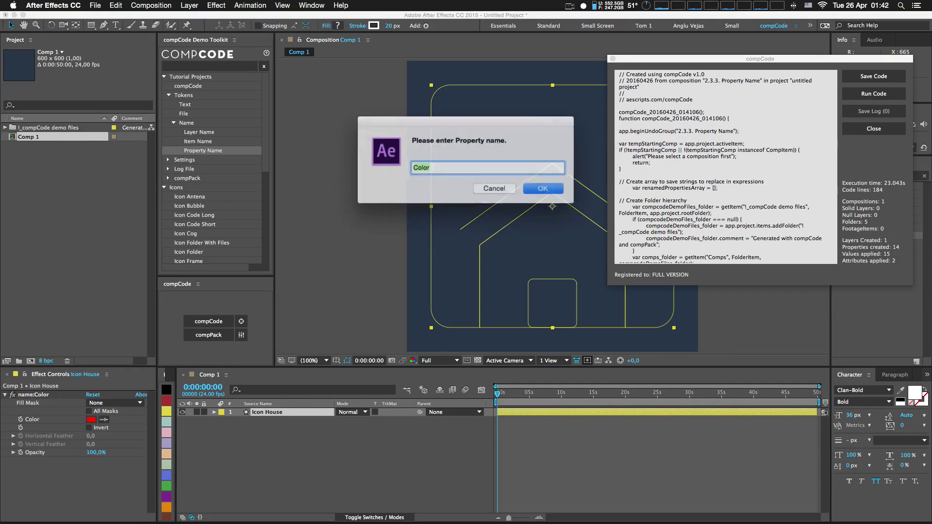
{"action": "key", "text": "Right"}
{"action": "type", "text": "THANK"}
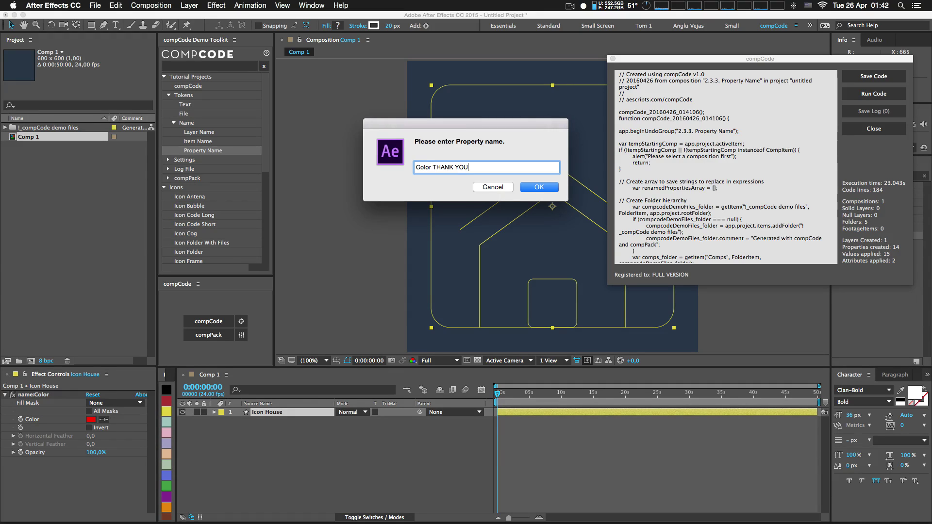
{"action": "type", "text": " YOU"}
{"action": "key", "text": "Return"}
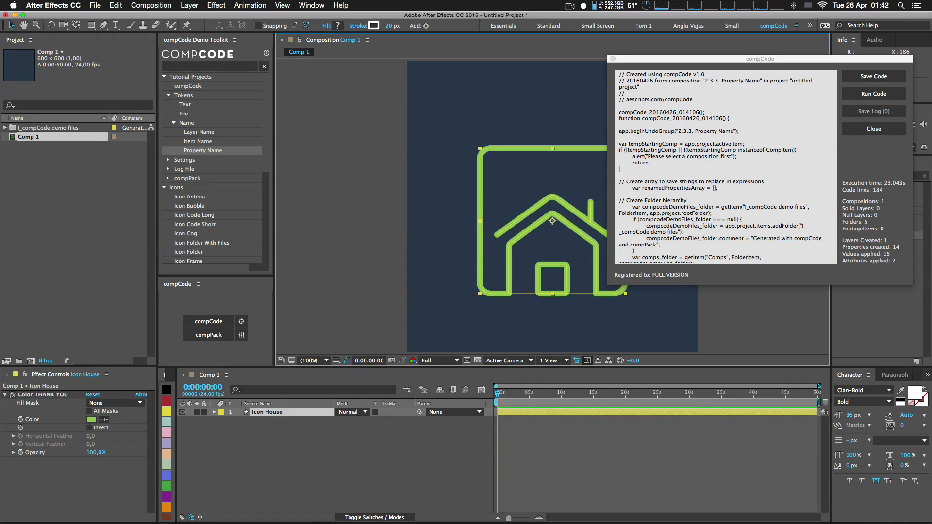
{"action": "left_click", "coordinate": [271, 427]}
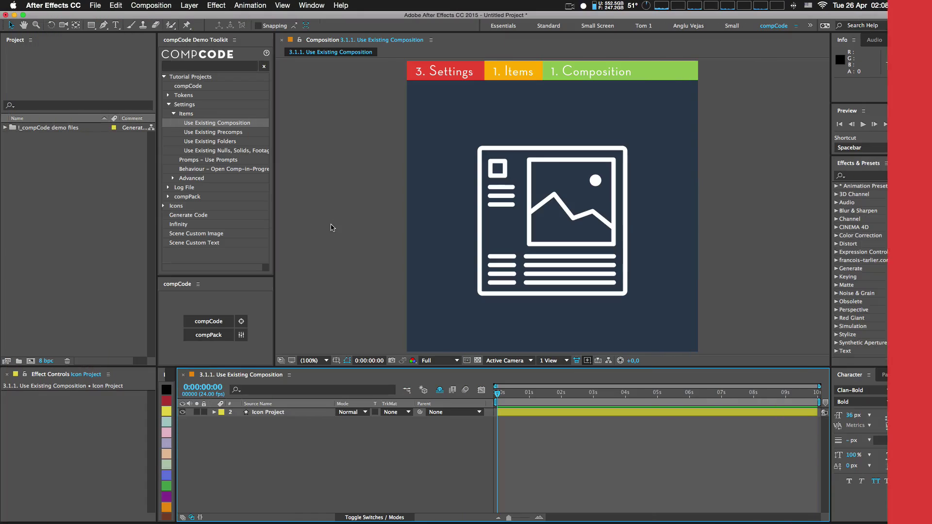
- Save the compCode settings and generate code from the Icon Project composition
{"action": "left_click", "coordinate": [241, 334]}
{"action": "left_click_drag", "start_coordinate": [492, 167], "coordinate": [399, 123]}
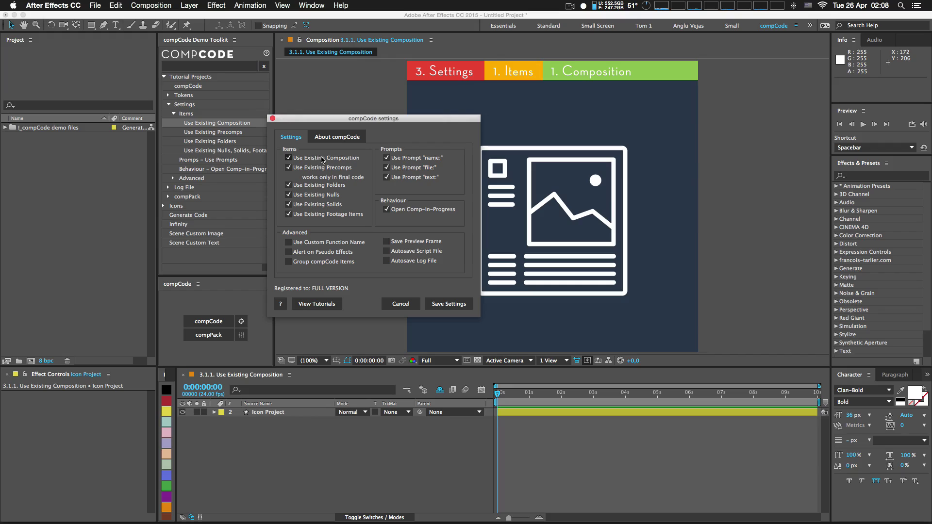
{"action": "left_click", "coordinate": [447, 304]}
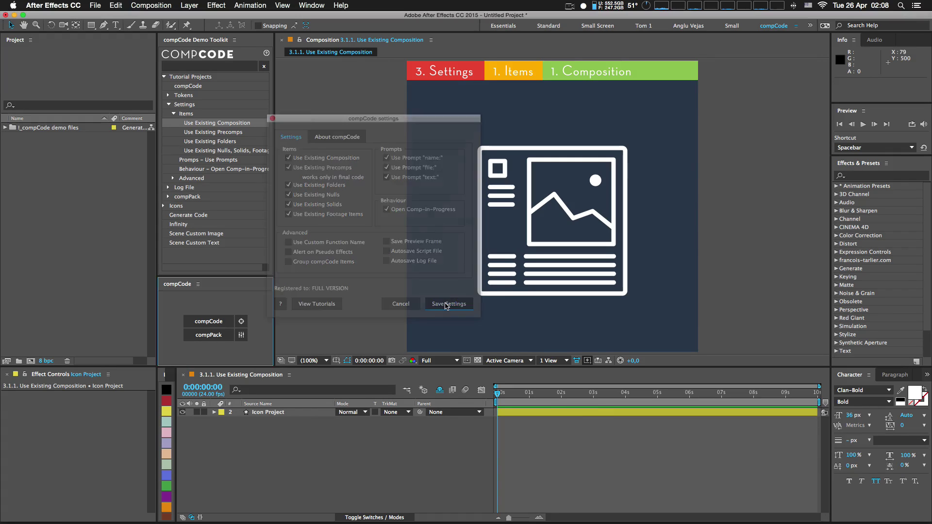
{"action": "left_click", "coordinate": [292, 414]}
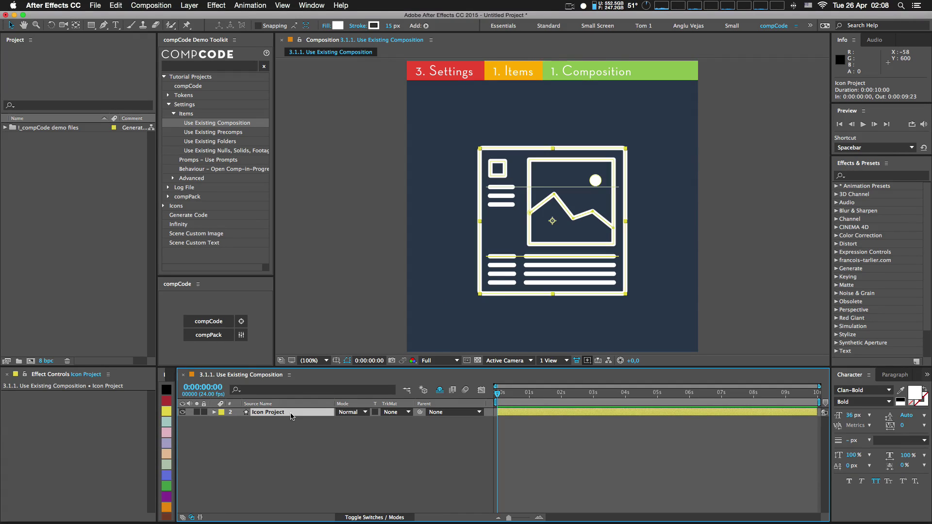
{"action": "left_click", "coordinate": [221, 320]}
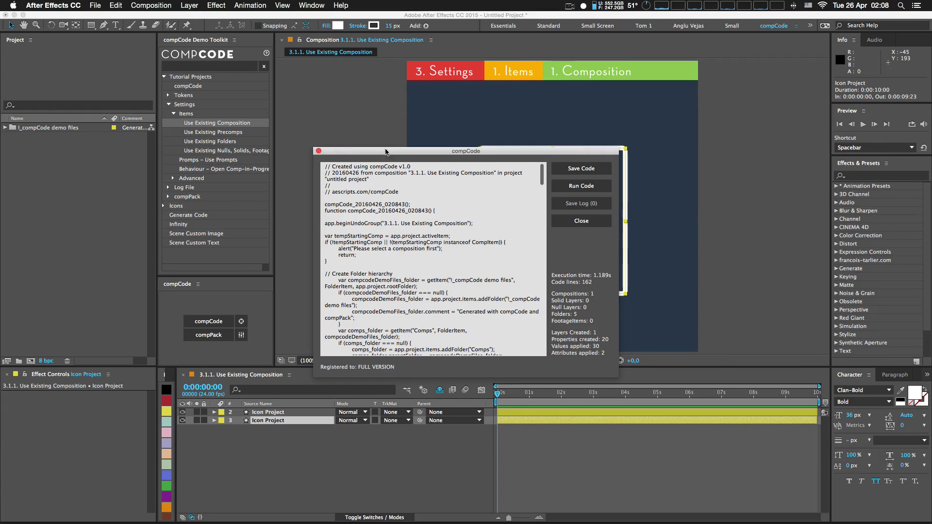
{"action": "left_click_drag", "start_coordinate": [386, 152], "coordinate": [738, 98]}
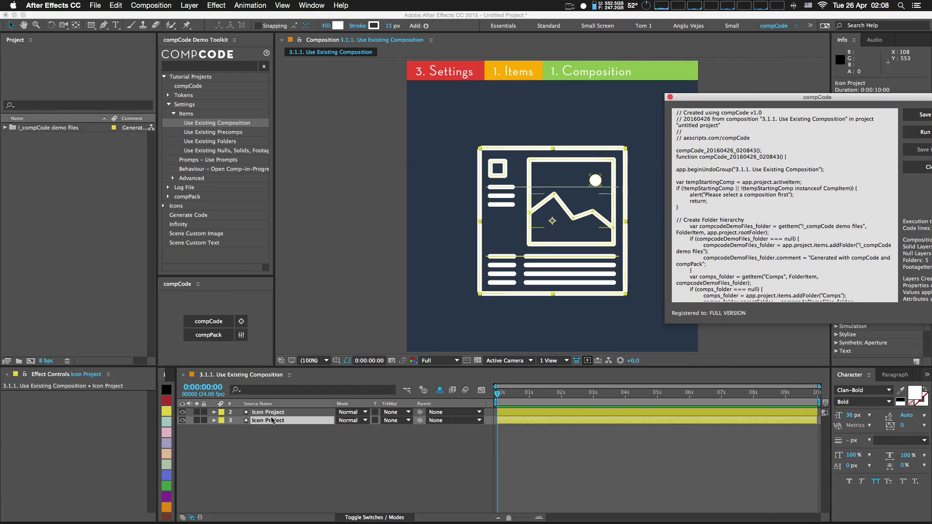
- Undo the duplicated Icon Project layers from test runs and close the code window
{"action": "left_click", "coordinate": [287, 452]}
{"action": "key", "text": "super+z"}
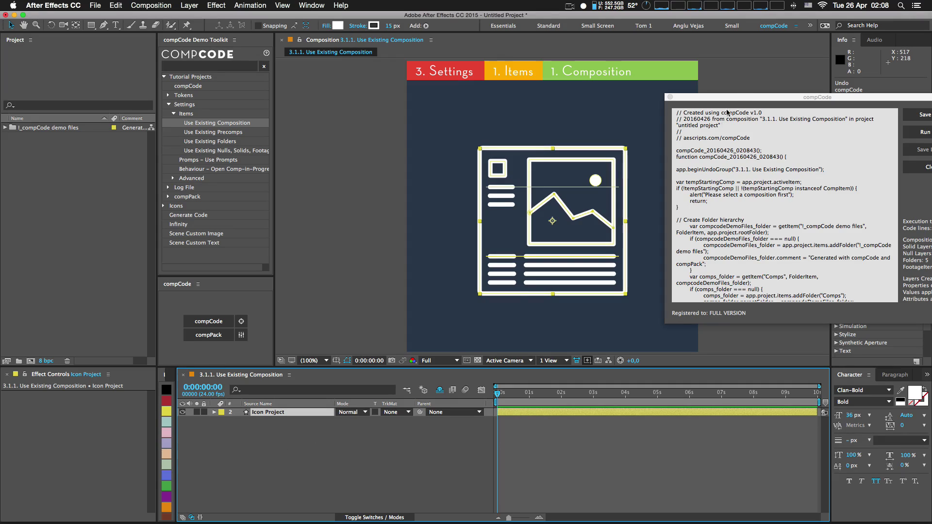
{"action": "left_click_drag", "start_coordinate": [739, 98], "coordinate": [698, 82]}
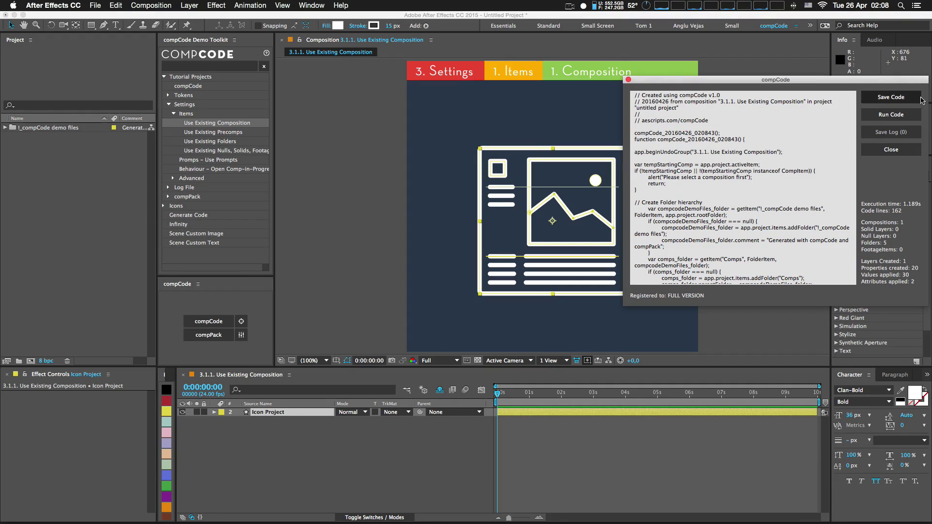
{"action": "left_click", "coordinate": [892, 116]}
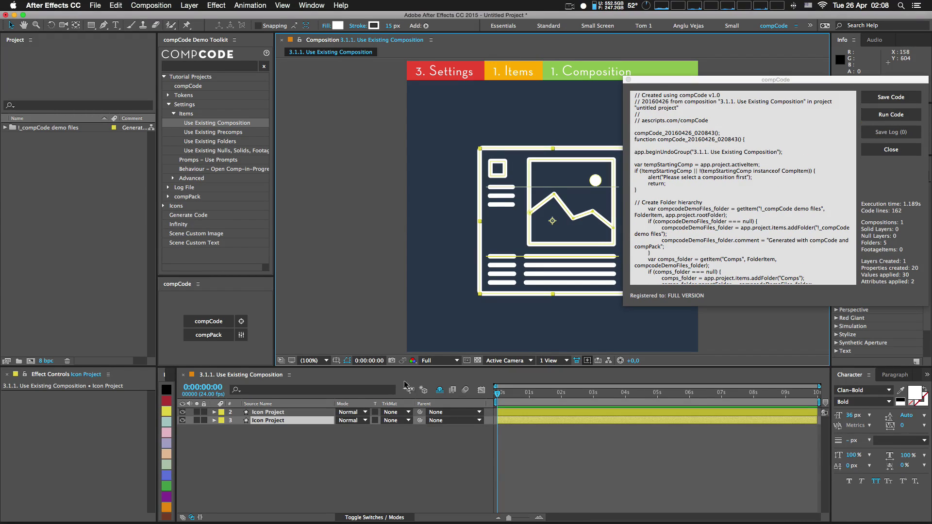
{"action": "left_click", "coordinate": [319, 440]}
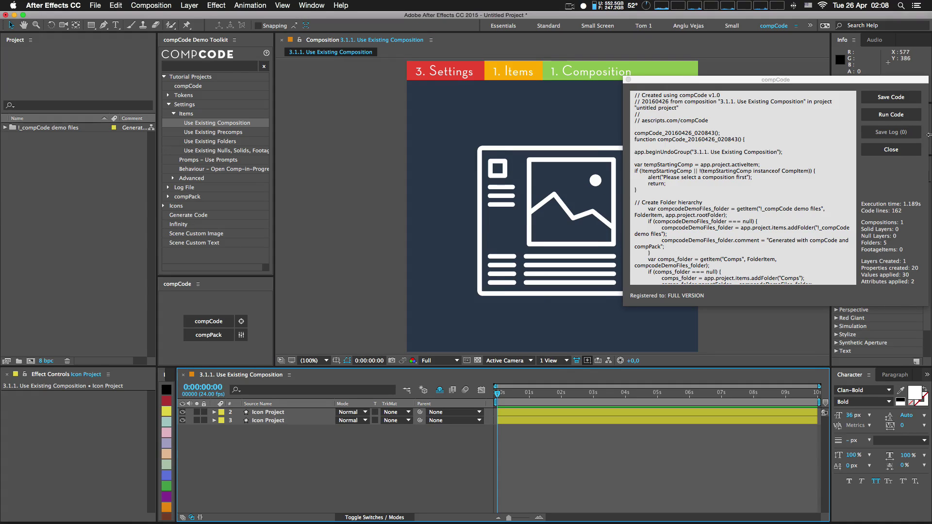
{"action": "left_click", "coordinate": [900, 153]}
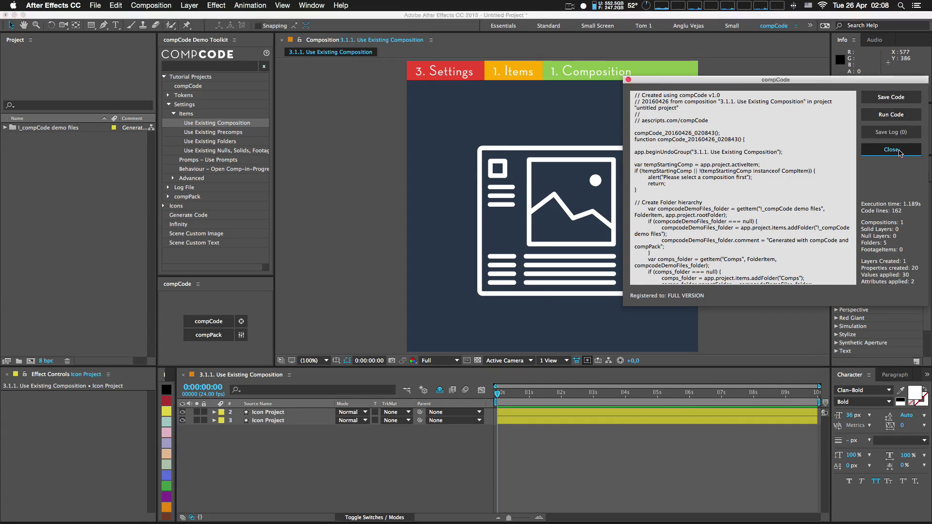
{"action": "key", "text": "super+z"}
- Turn off Use Existing Composition, save settings, and regenerate the code
{"action": "left_click", "coordinate": [241, 335]}
{"action": "left_click", "coordinate": [413, 205]}
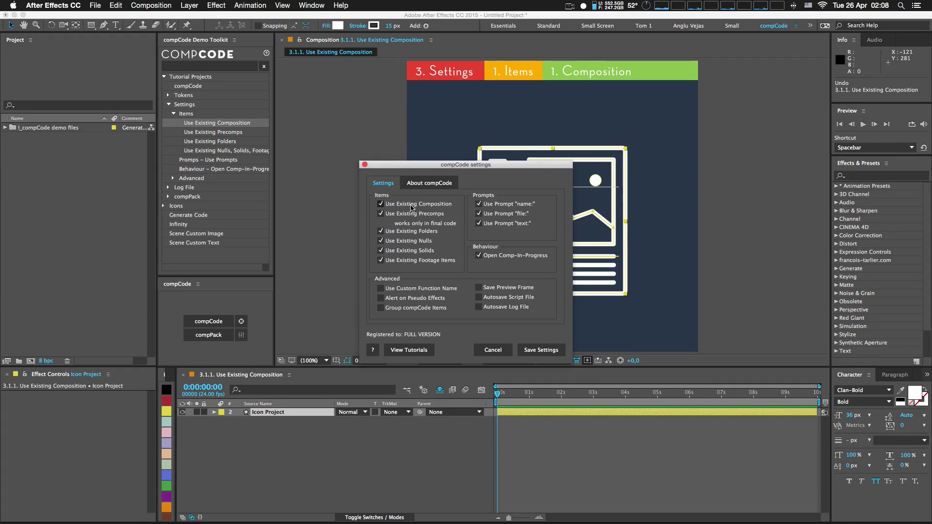
{"action": "left_click", "coordinate": [552, 351]}
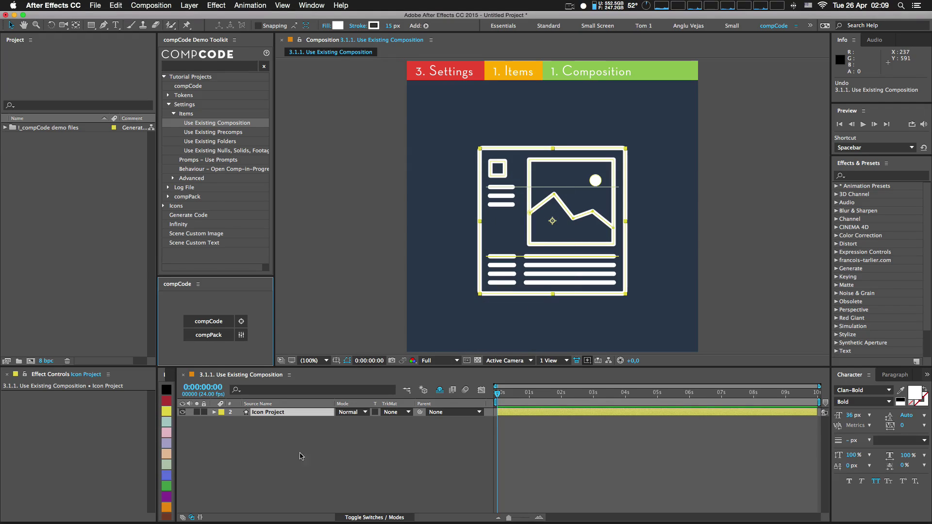
{"action": "left_click", "coordinate": [332, 417]}
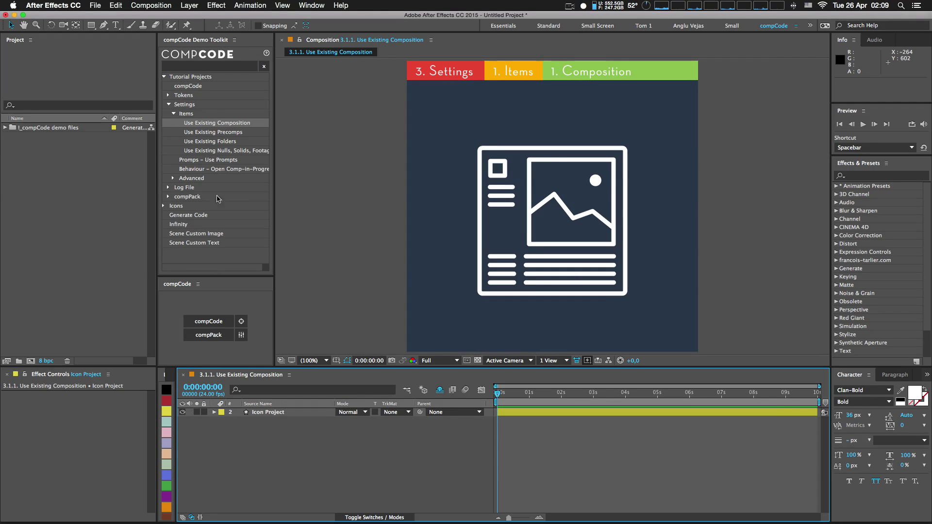
{"action": "left_click", "coordinate": [216, 321]}
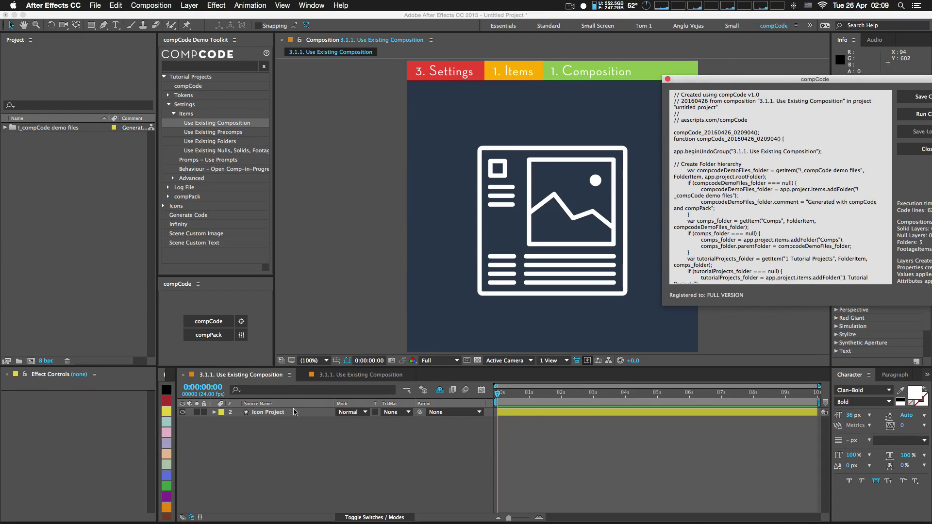
- Run the code to build another 3.1.1. Use Existing Composition comp, then resave settings and close the code window
{"action": "left_click", "coordinate": [313, 412]}
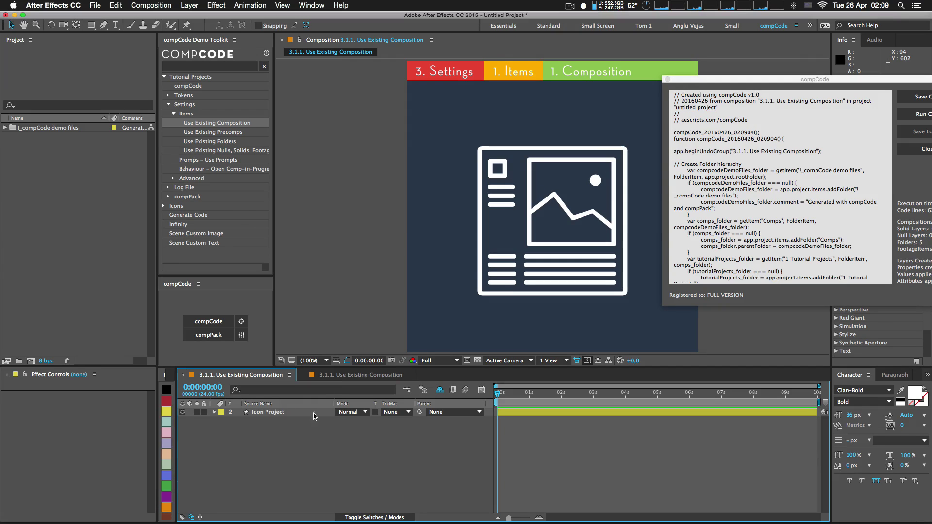
{"action": "left_click", "coordinate": [345, 376]}
{"action": "left_click", "coordinate": [919, 114]}
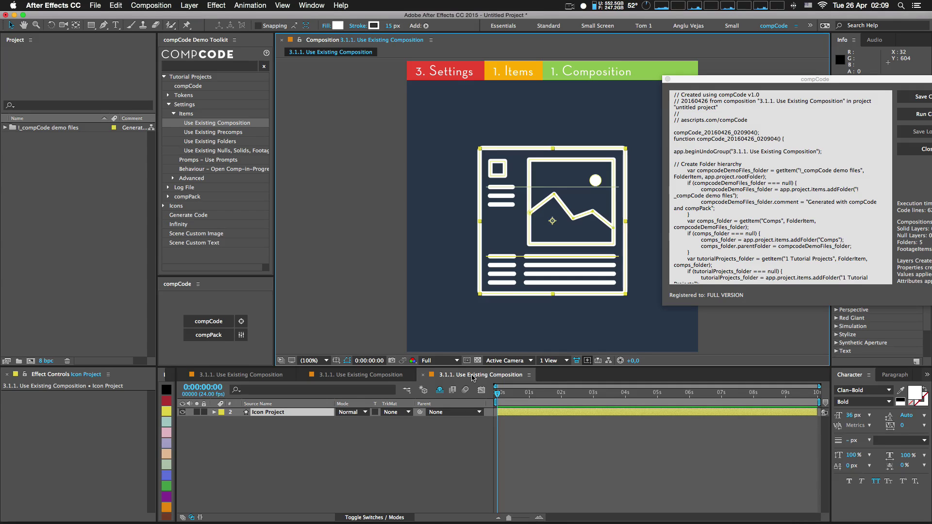
{"action": "left_click", "coordinate": [240, 337]}
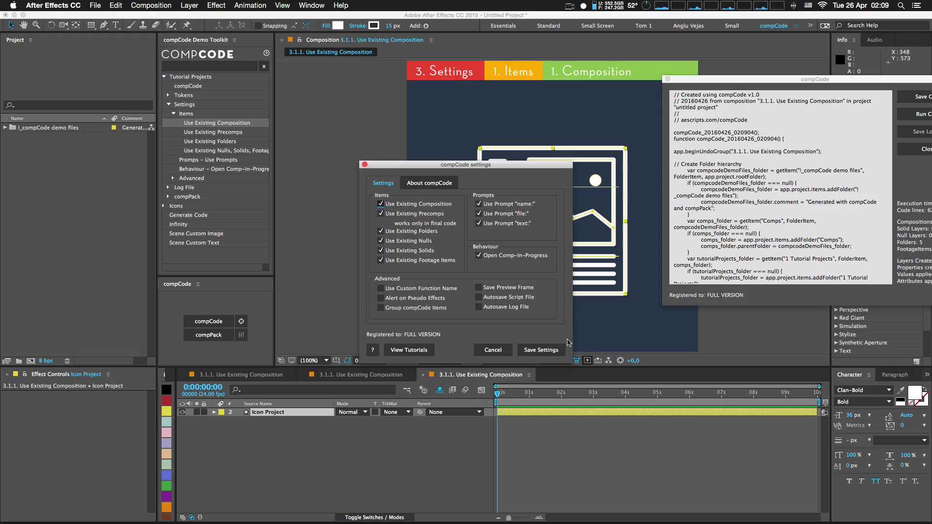
{"action": "left_click", "coordinate": [525, 350]}
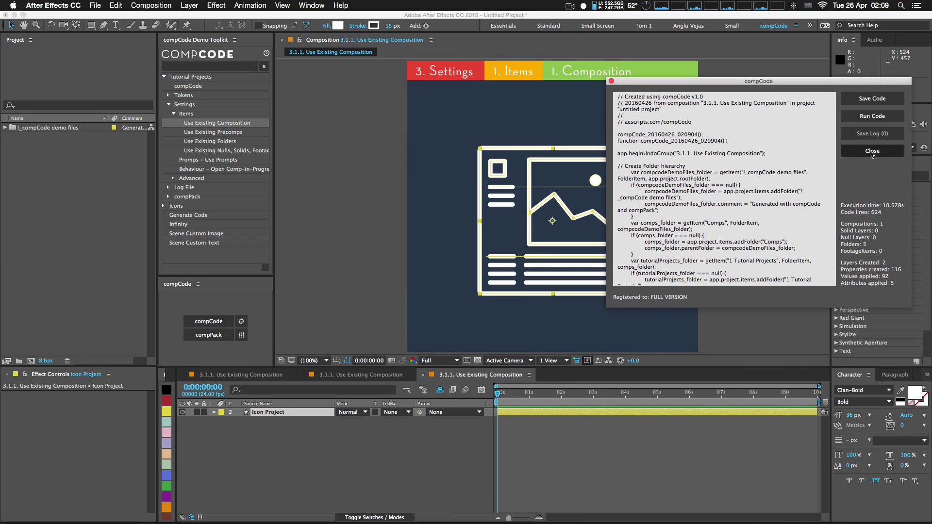
{"action": "left_click", "coordinate": [866, 155]}
{"action": "left_click", "coordinate": [270, 412]}
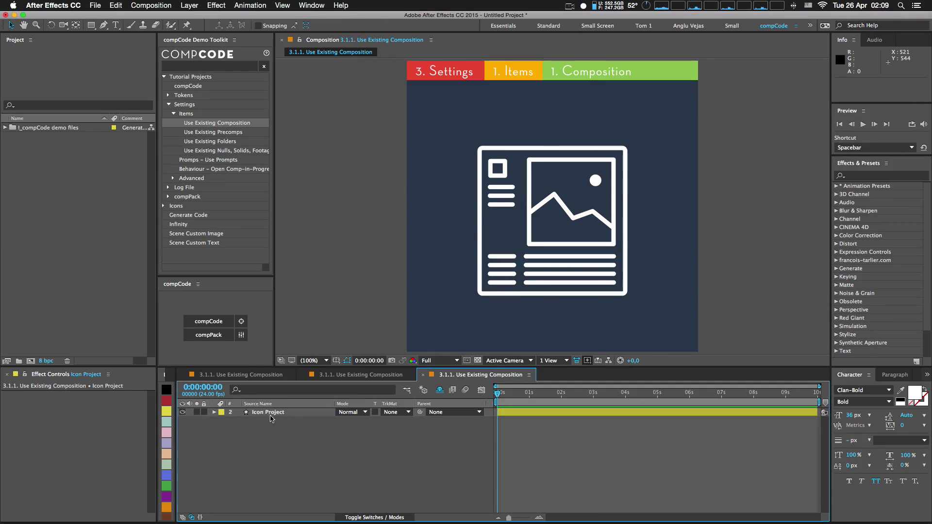
- Generate code from the Icon Project comp and run it seven times, adding more Icon Project layers
{"action": "left_click", "coordinate": [221, 322]}
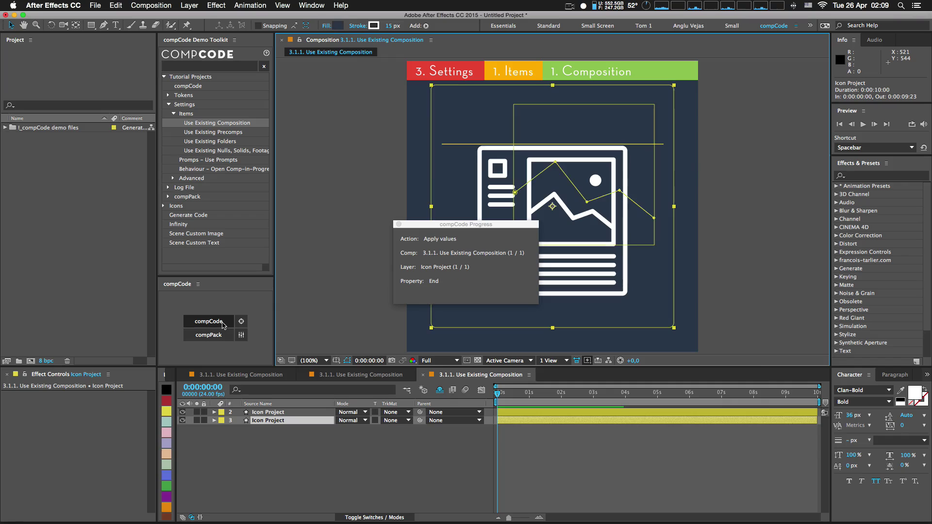
{"action": "left_click_drag", "start_coordinate": [444, 149], "coordinate": [243, 120]}
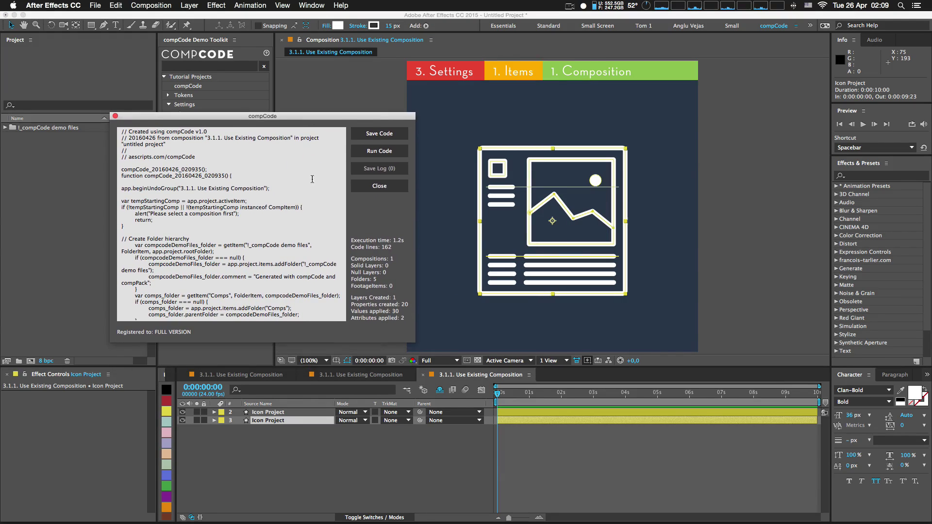
{"action": "left_click", "coordinate": [383, 151]}
{"action": "left_click", "coordinate": [384, 151]}
{"action": "left_click", "coordinate": [384, 151]}
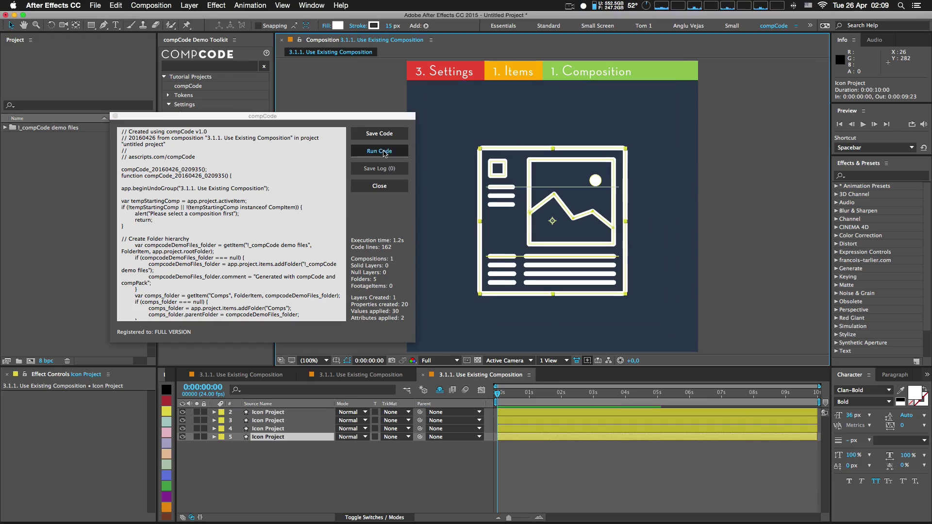
{"action": "left_click", "coordinate": [384, 151]}
{"action": "left_click", "coordinate": [384, 151]}
{"action": "left_click", "coordinate": [383, 151]}
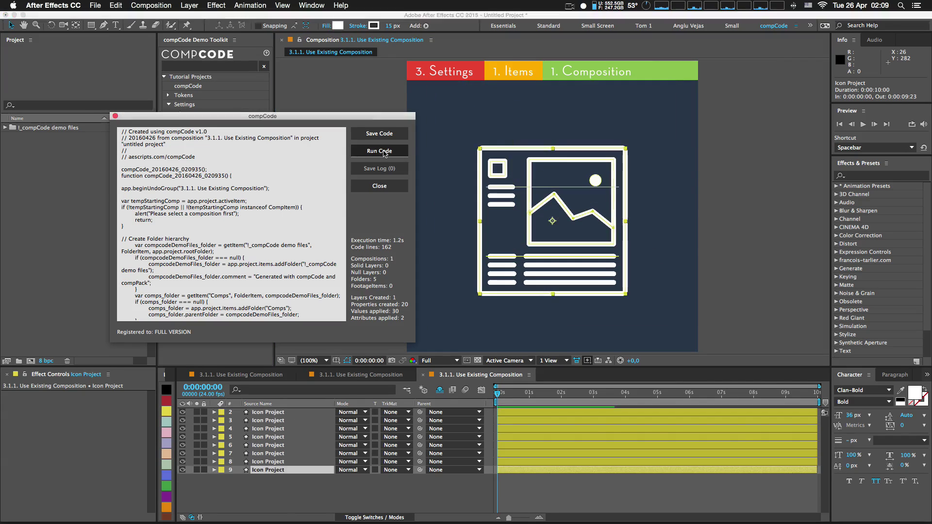
{"action": "left_click", "coordinate": [383, 151]}
{"action": "left_click", "coordinate": [384, 151]}
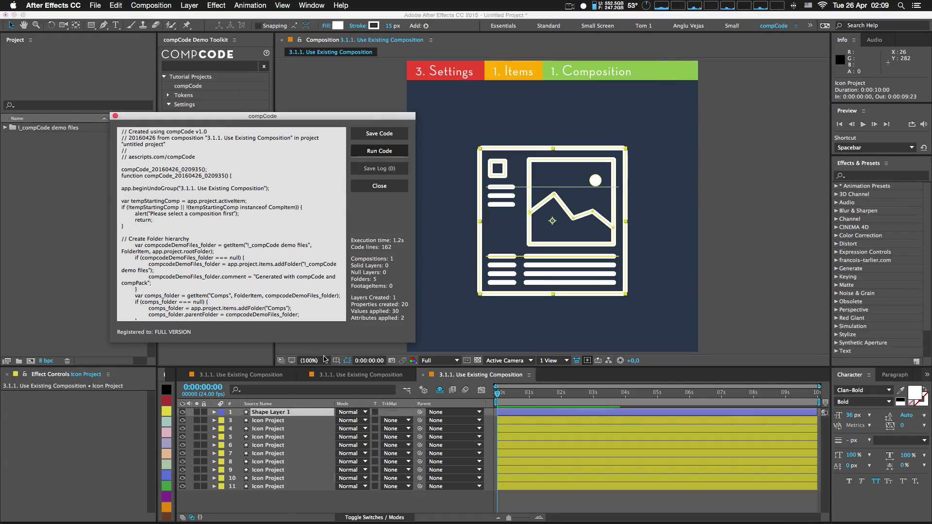
{"action": "left_click", "coordinate": [391, 151]}
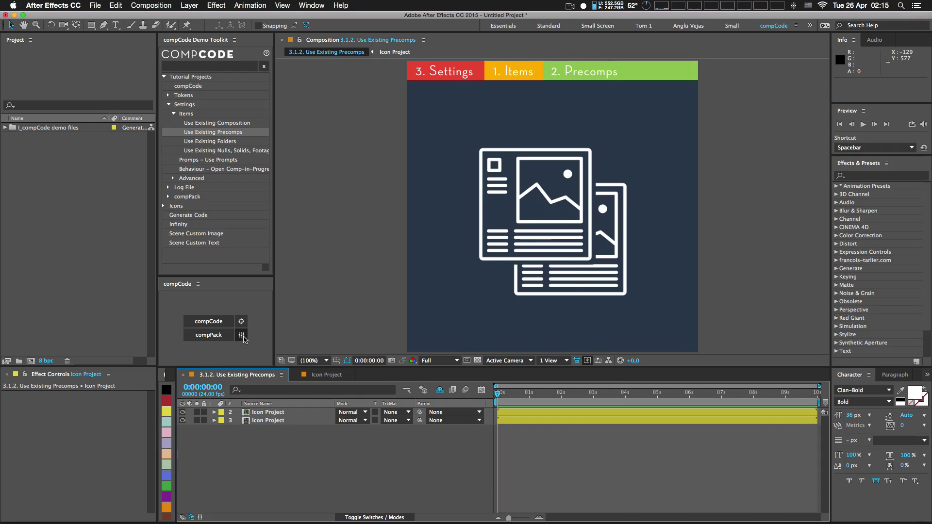
- In compCode settings, toggle Use Existing Precomps, uncheck Use Existing Composition, and save
{"action": "left_click", "coordinate": [243, 337]}
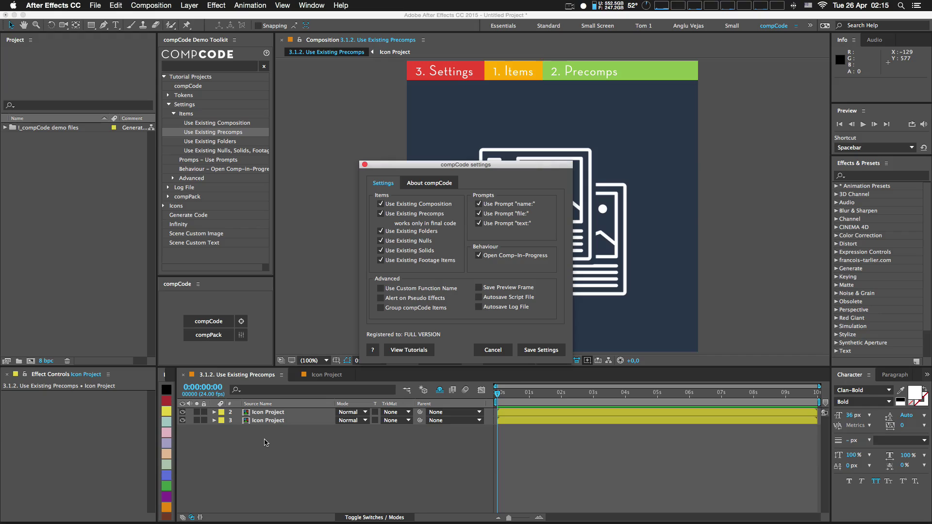
{"action": "left_click", "coordinate": [398, 216]}
{"action": "left_click", "coordinate": [403, 205]}
{"action": "left_click", "coordinate": [545, 349]}
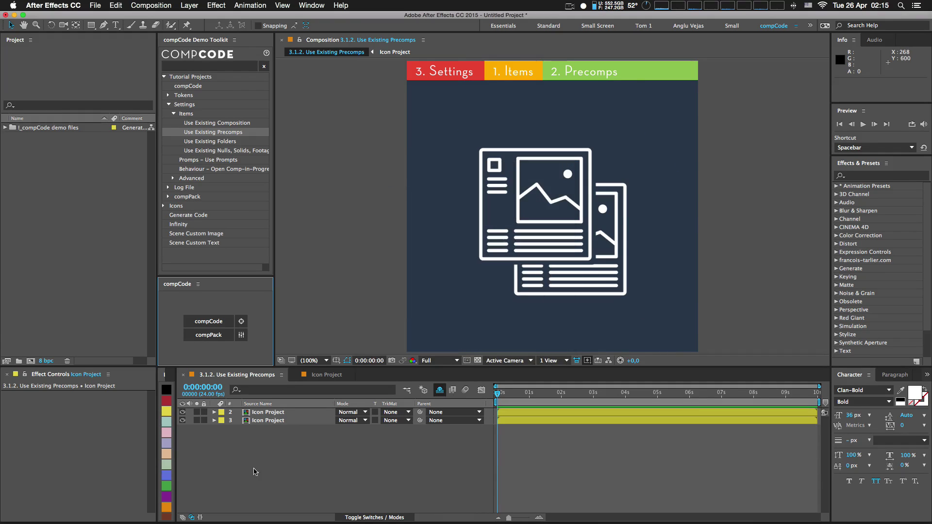
- Generate code, start a new project without saving, and run the code in it
{"action": "left_click", "coordinate": [209, 324]}
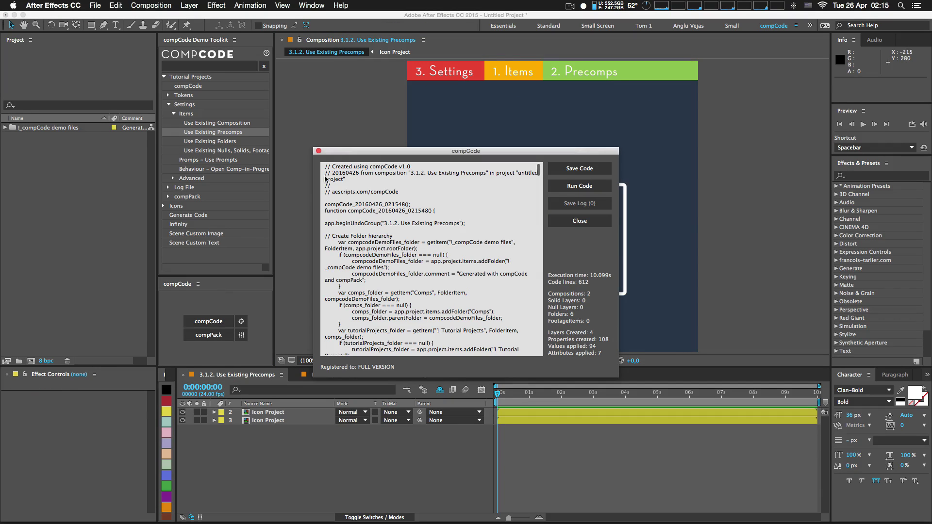
{"action": "left_click_drag", "start_coordinate": [362, 157], "coordinate": [640, 84]}
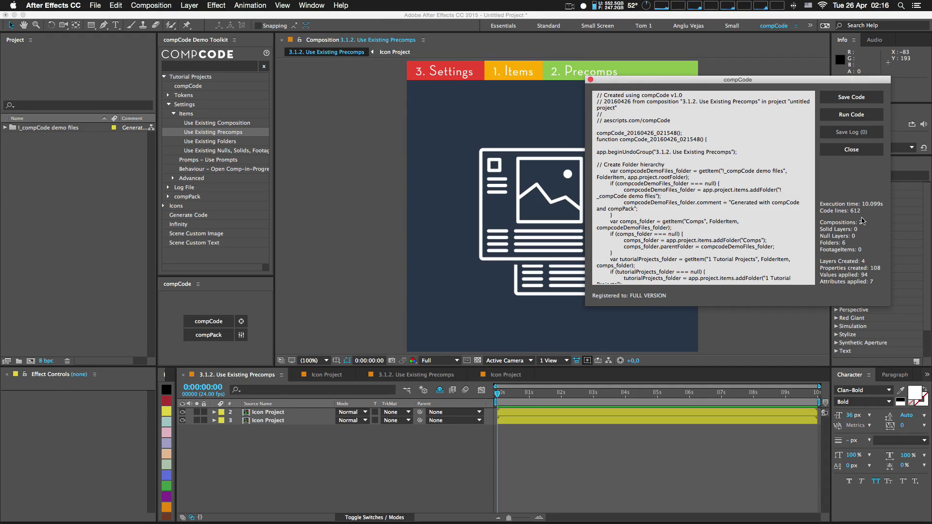
{"action": "left_click", "coordinate": [606, 450]}
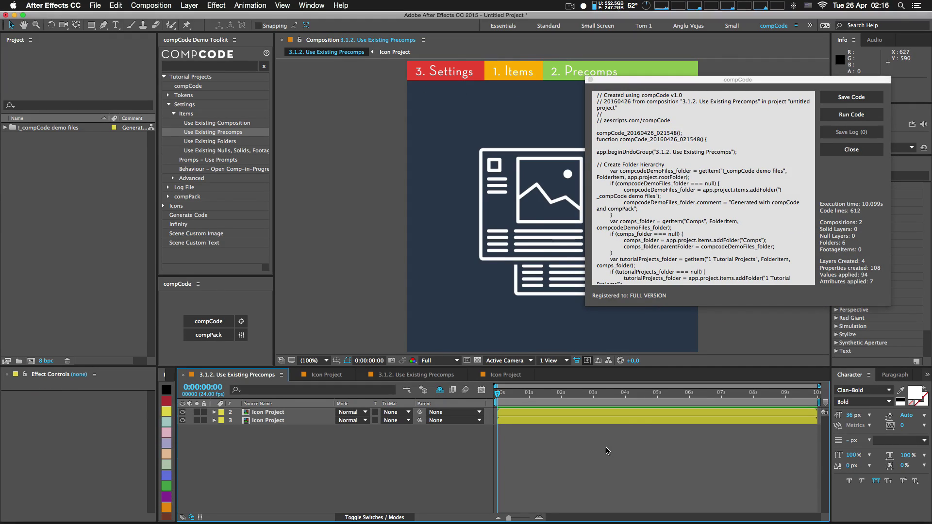
{"action": "key", "text": "super+alt+n"}
{"action": "left_click", "coordinate": [437, 283]}
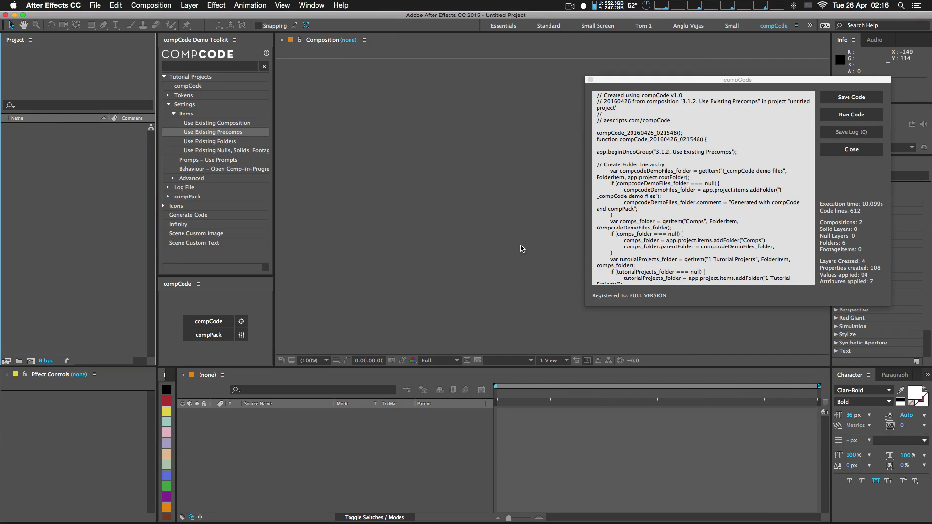
{"action": "left_click", "coordinate": [852, 118]}
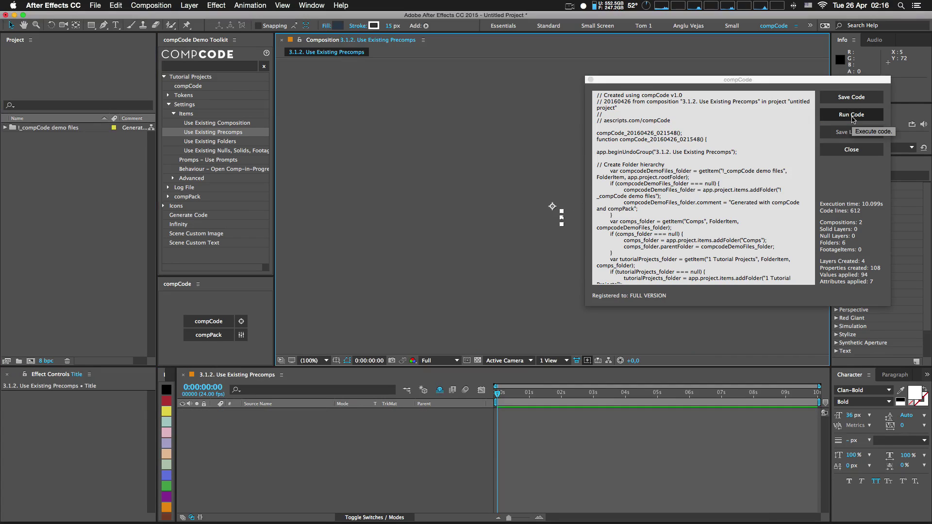
- Expand the demo project folders and open the 3.1.2. Use Existing Precomps and Icon Project comps
{"action": "left_click", "coordinate": [6, 127]}
{"action": "left_click", "coordinate": [14, 137]}
{"action": "left_click", "coordinate": [24, 146]}
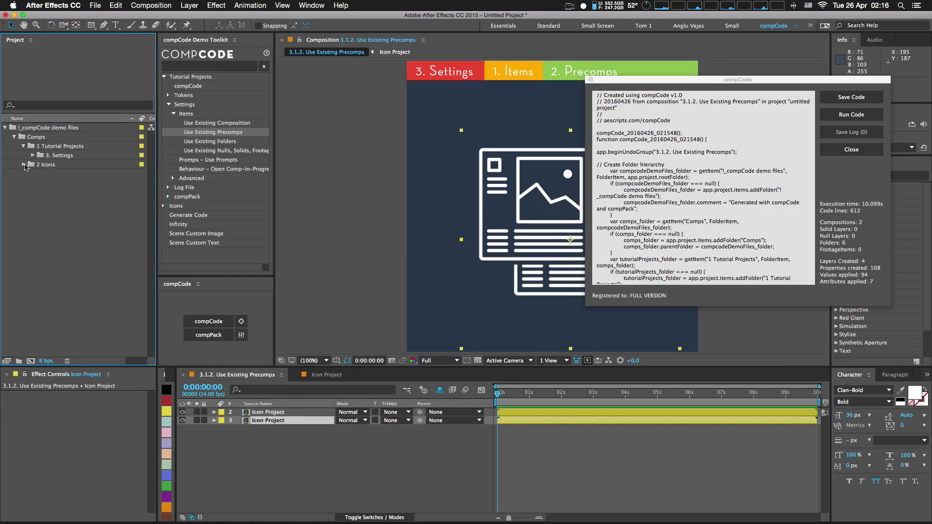
{"action": "left_click", "coordinate": [23, 164]}
{"action": "left_click", "coordinate": [32, 155]}
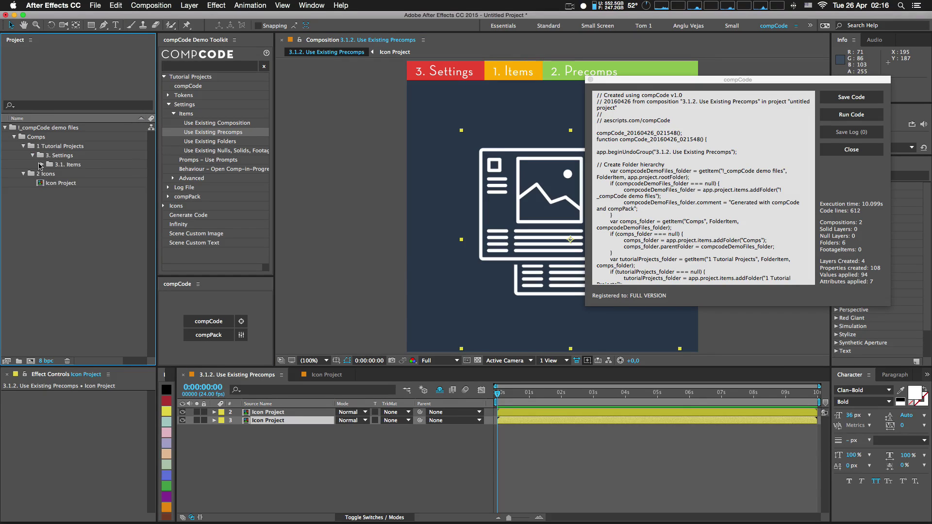
{"action": "left_click", "coordinate": [41, 164]}
{"action": "double_click", "coordinate": [103, 174]}
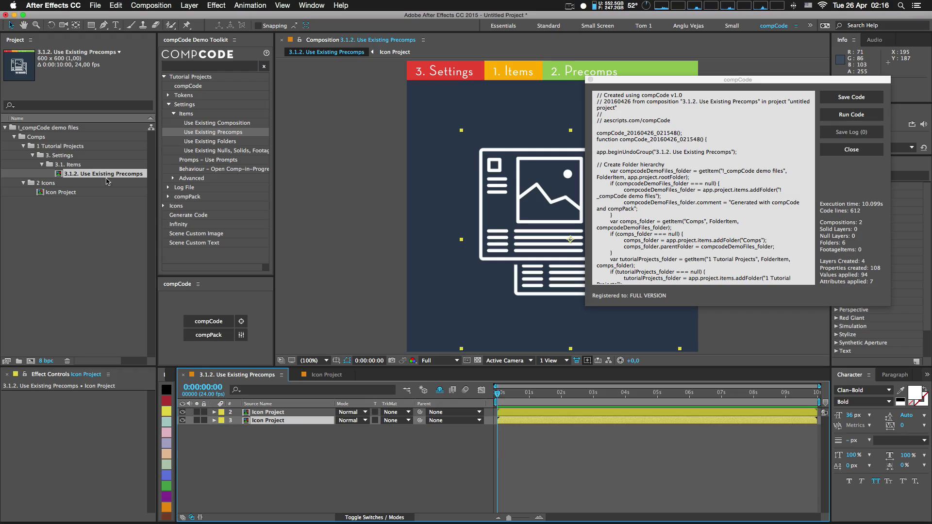
{"action": "double_click", "coordinate": [62, 193]}
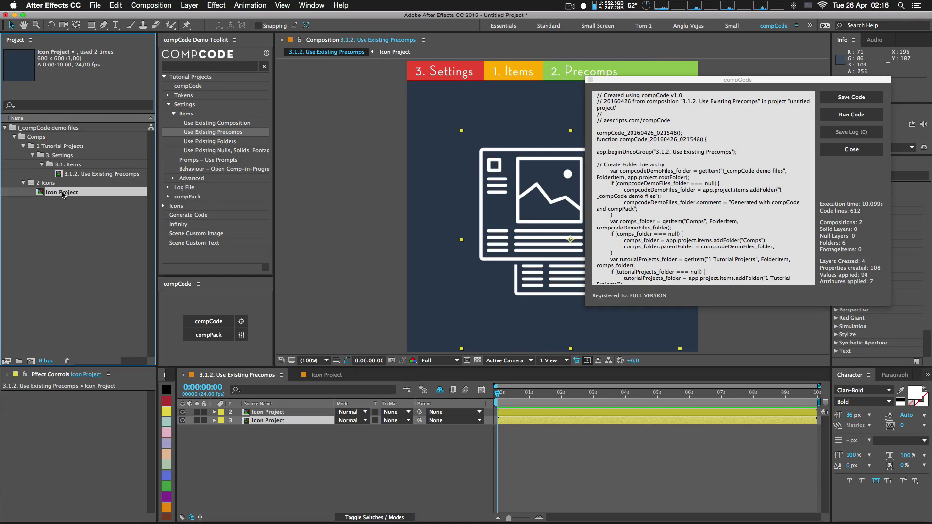
- Close Icon Project and reveal the Icon Project layer's source in the Project panel
{"action": "left_click", "coordinate": [265, 432]}
{"action": "key", "text": "super+w"}
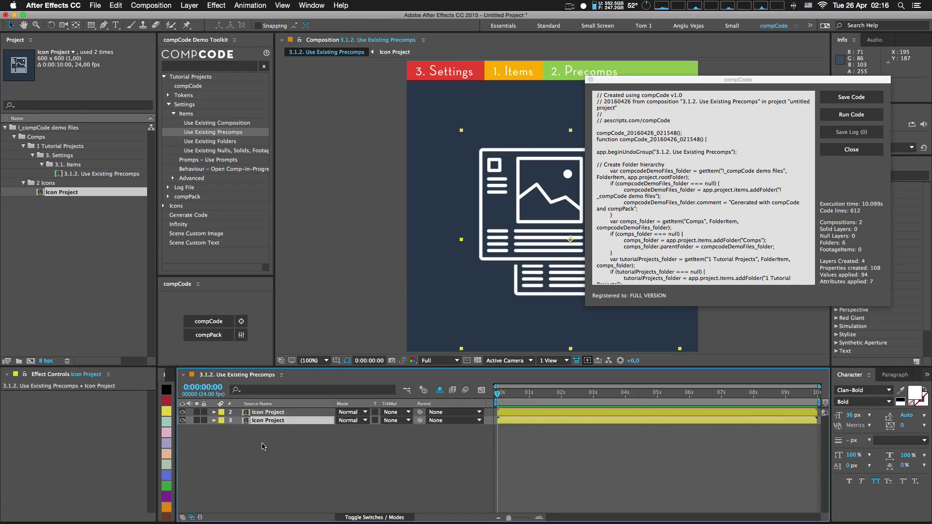
{"action": "right_click", "coordinate": [266, 415]}
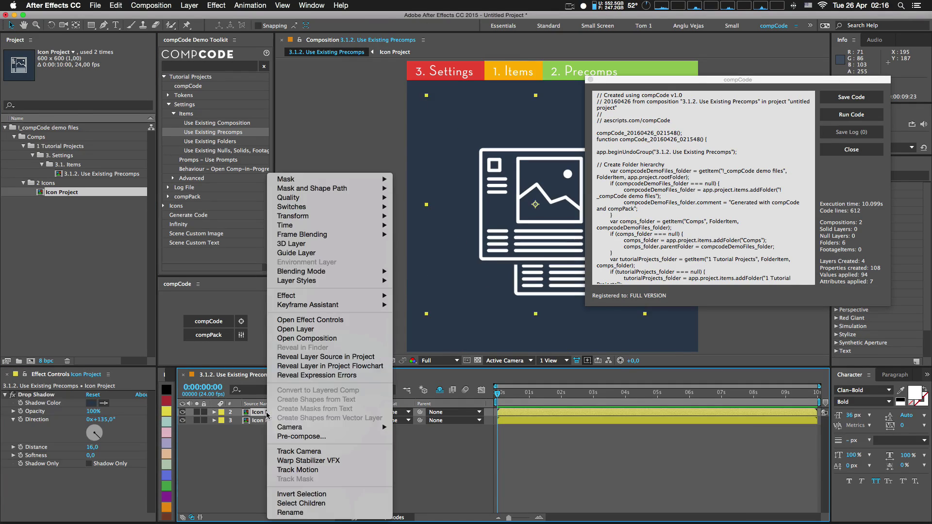
{"action": "left_click", "coordinate": [324, 360]}
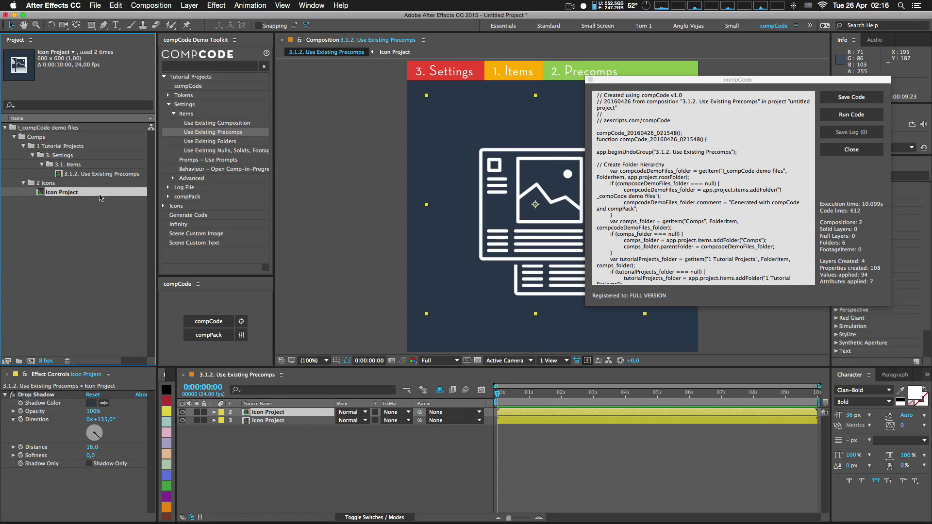
{"action": "left_click", "coordinate": [228, 451]}
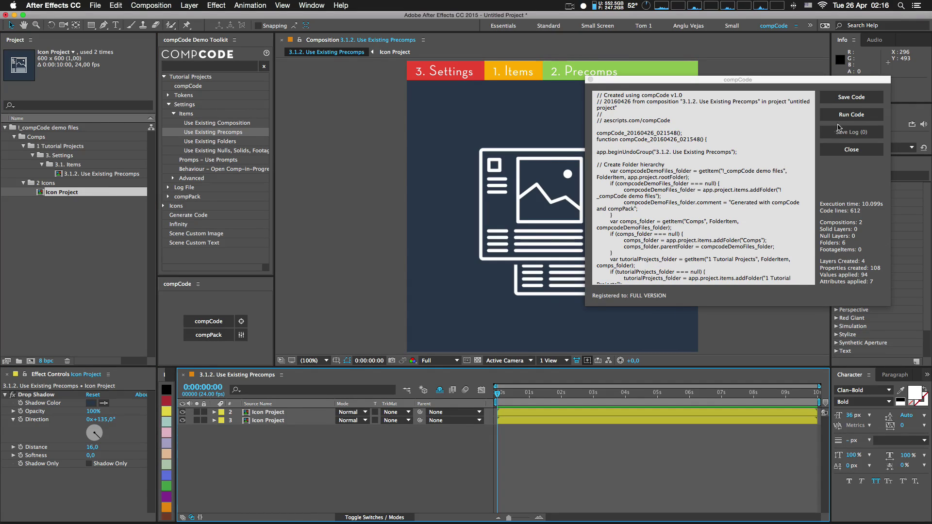
- Rerun the script three more times, checking each new comp reuses the same Icon Project precomp
{"action": "left_click", "coordinate": [852, 116]}
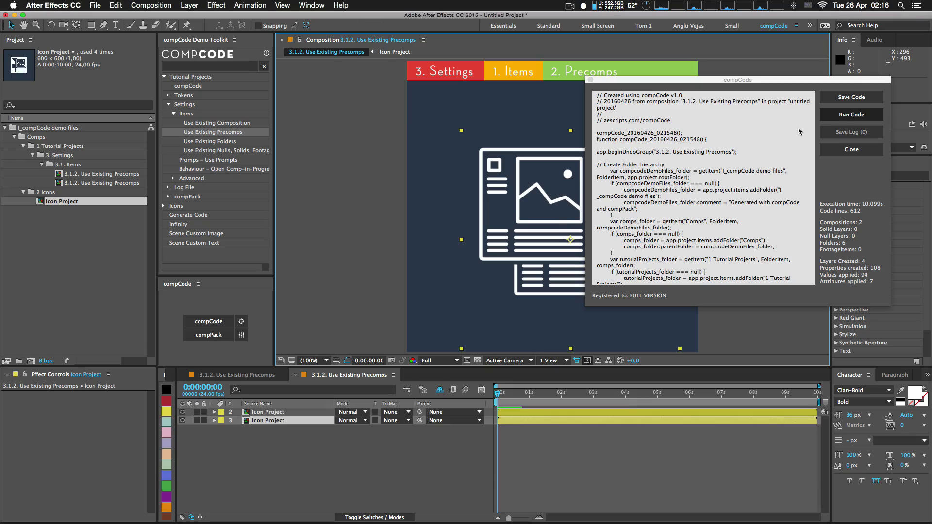
{"action": "left_click", "coordinate": [103, 184]}
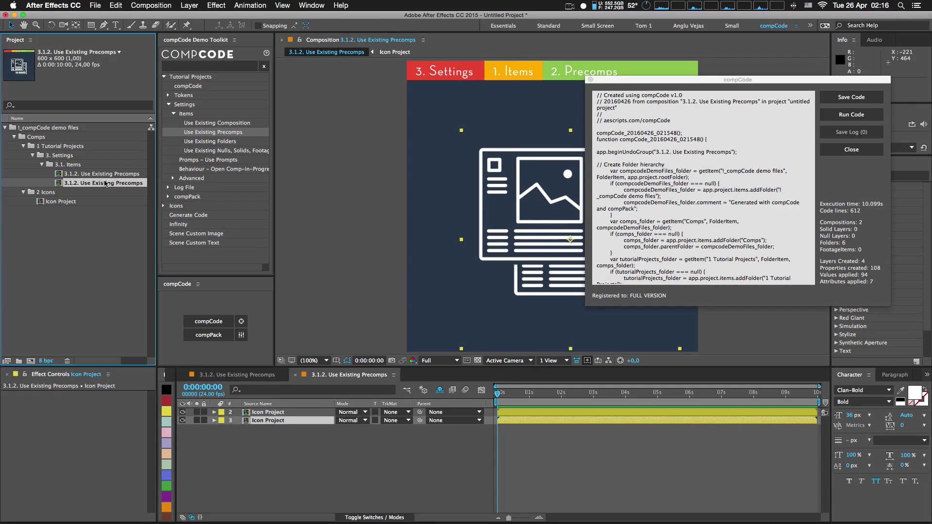
{"action": "left_click", "coordinate": [73, 202]}
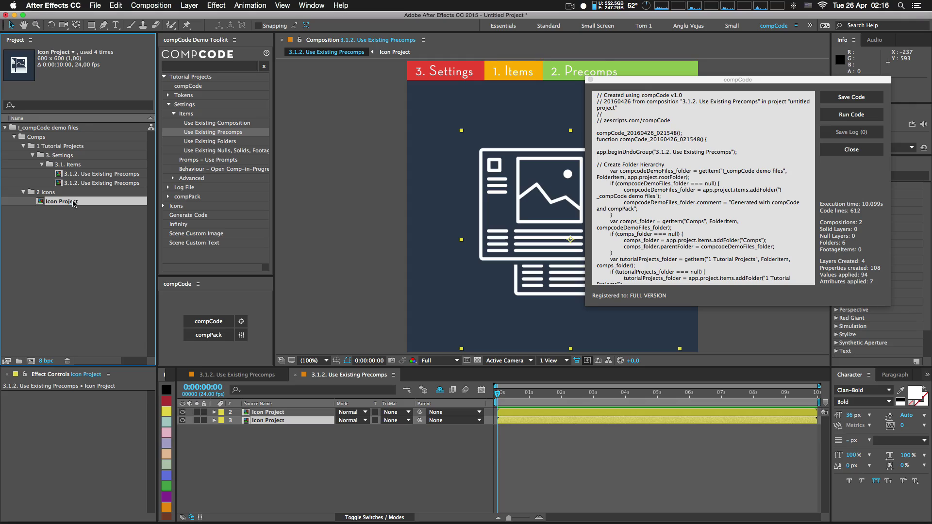
{"action": "left_click", "coordinate": [836, 118]}
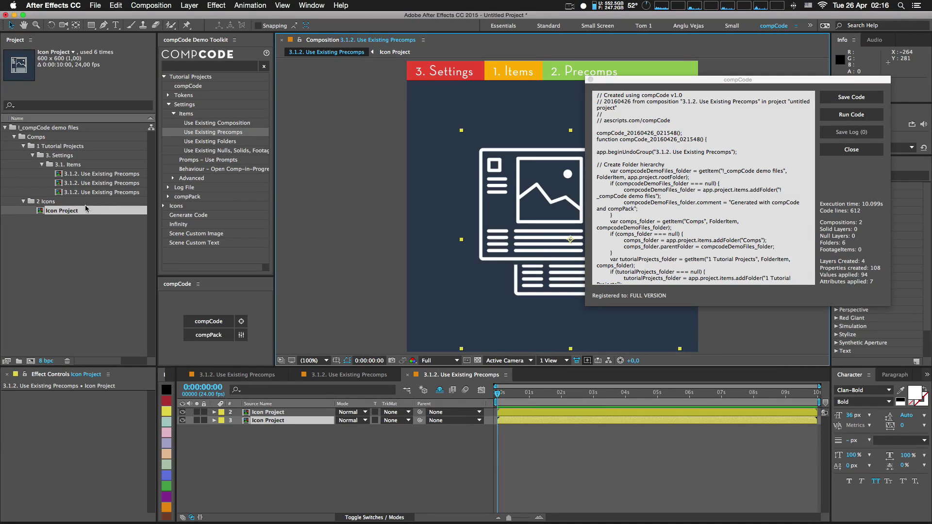
{"action": "left_click", "coordinate": [866, 116]}
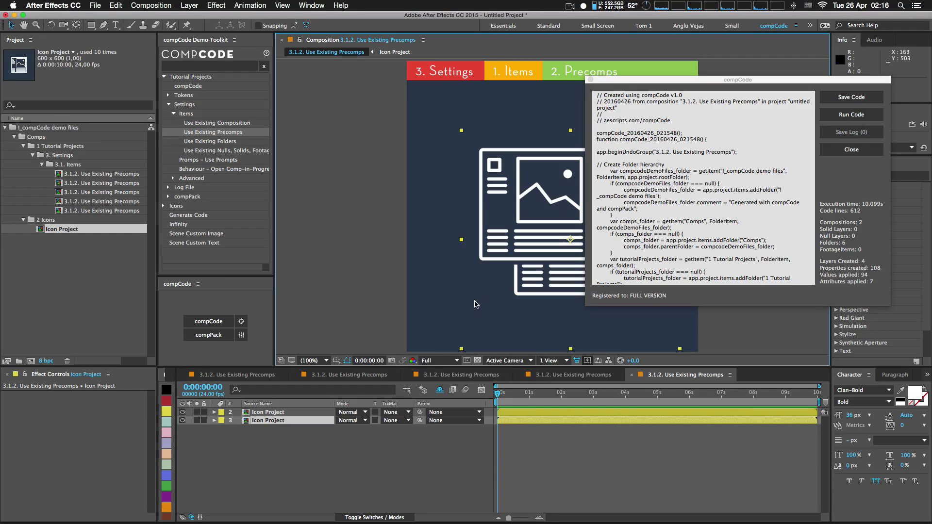
- Resave compCode settings, close the old code window, and generate fresh code from the comp
{"action": "left_click", "coordinate": [241, 335]}
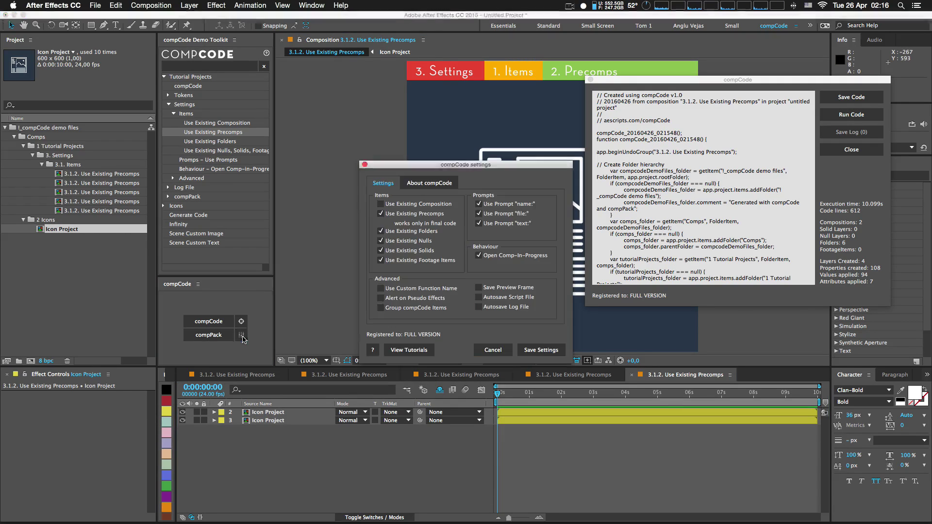
{"action": "left_click", "coordinate": [537, 348]}
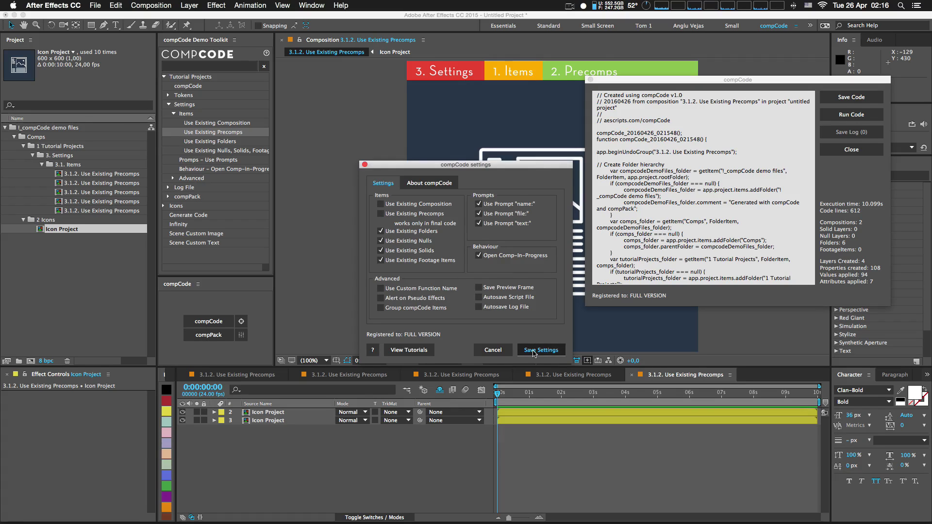
{"action": "left_click", "coordinate": [270, 463]}
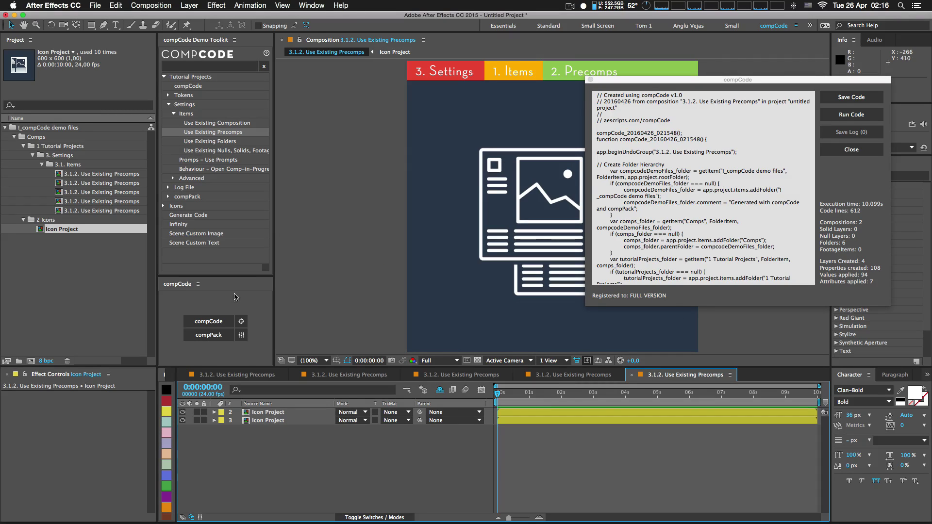
{"action": "left_click", "coordinate": [850, 151]}
{"action": "left_click", "coordinate": [217, 321]}
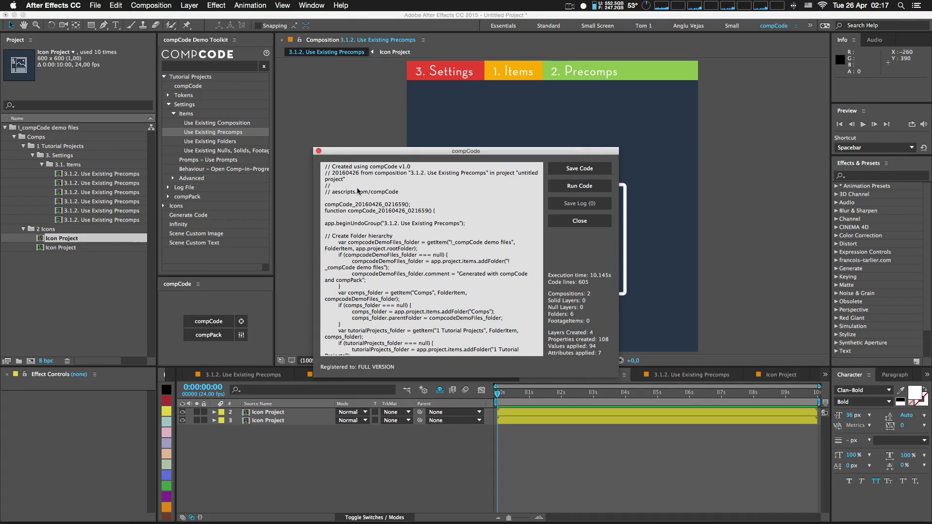
{"action": "left_click_drag", "start_coordinate": [398, 151], "coordinate": [661, 85]}
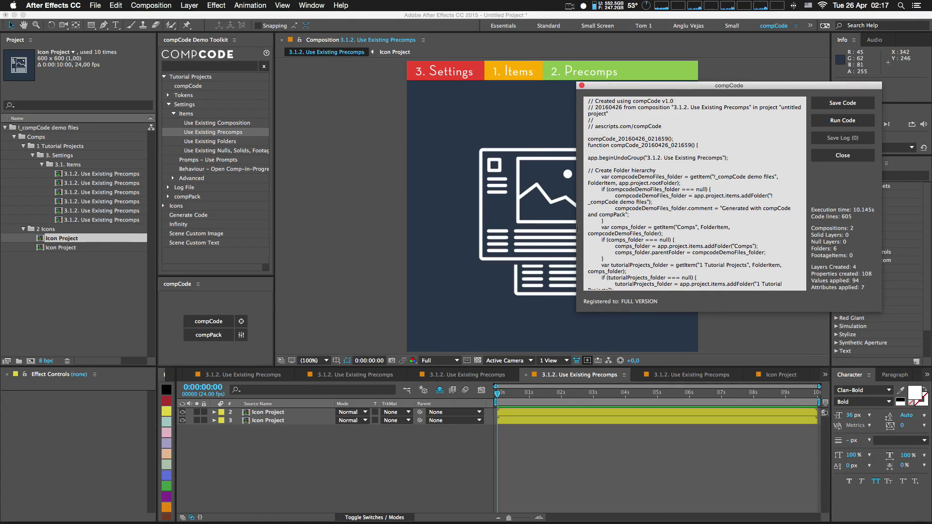
- Save the settings, discard the current project, and run the code to rebuild it
{"action": "left_click", "coordinate": [241, 322]}
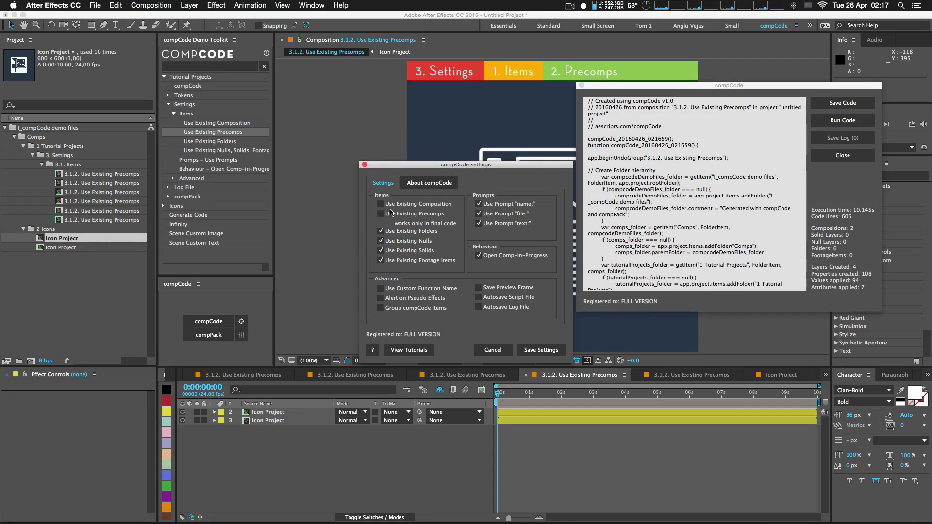
{"action": "left_click", "coordinate": [521, 350]}
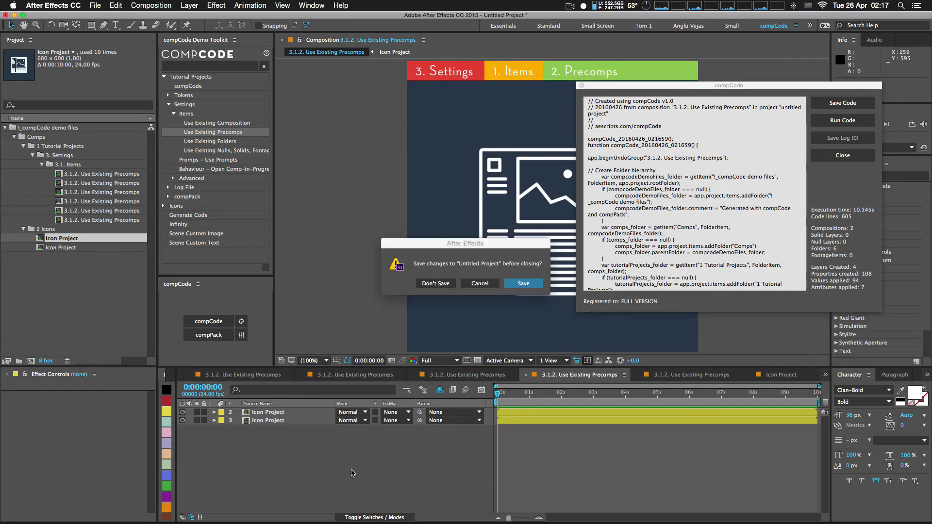
{"action": "left_click", "coordinate": [436, 283]}
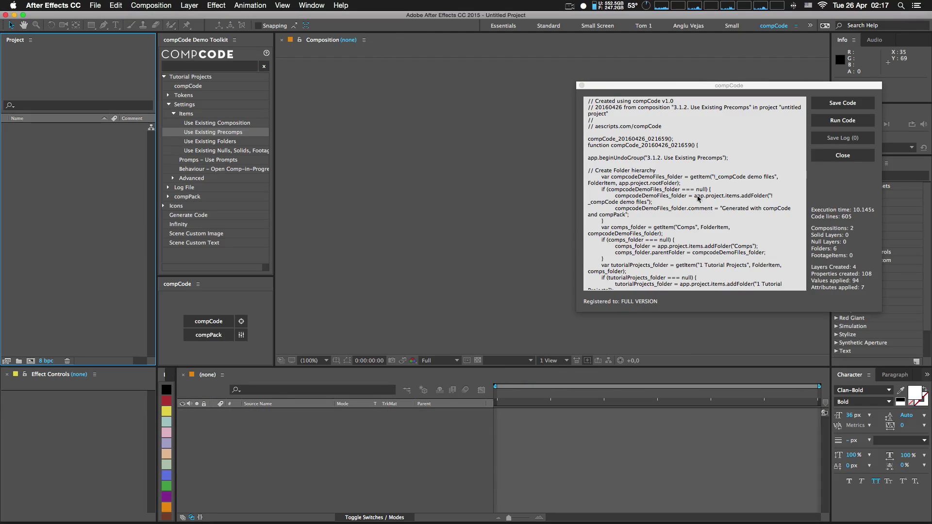
{"action": "left_click", "coordinate": [828, 120]}
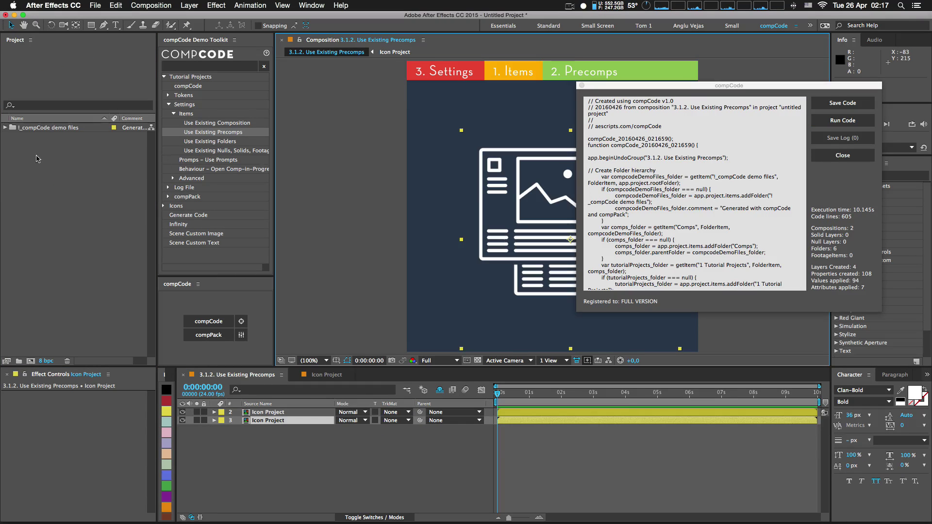
- Expand the rebuilt project folders and open the 3.1.2. Use Existing Precomps comp
{"action": "left_click", "coordinate": [5, 127]}
{"action": "left_click", "coordinate": [14, 137]}
{"action": "left_click", "coordinate": [23, 146]}
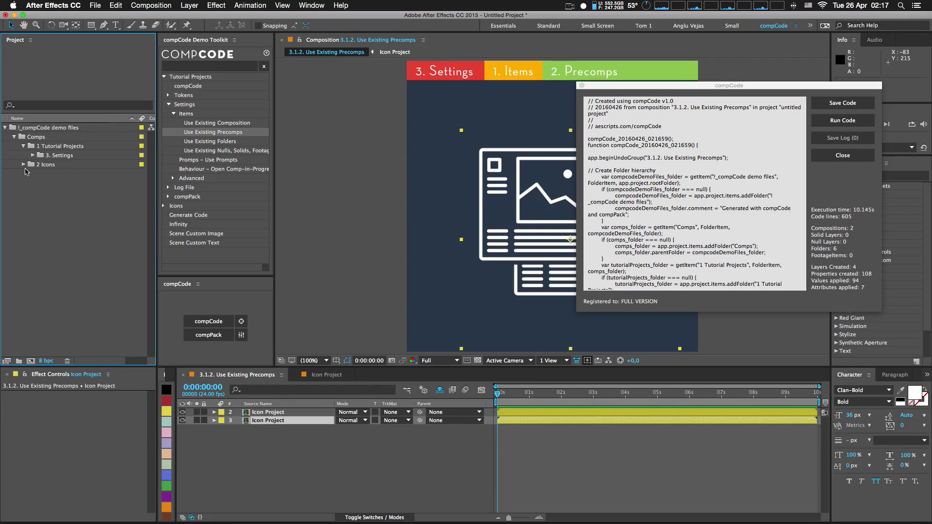
{"action": "left_click", "coordinate": [31, 164]}
{"action": "left_click", "coordinate": [33, 155]}
{"action": "left_click", "coordinate": [42, 164]}
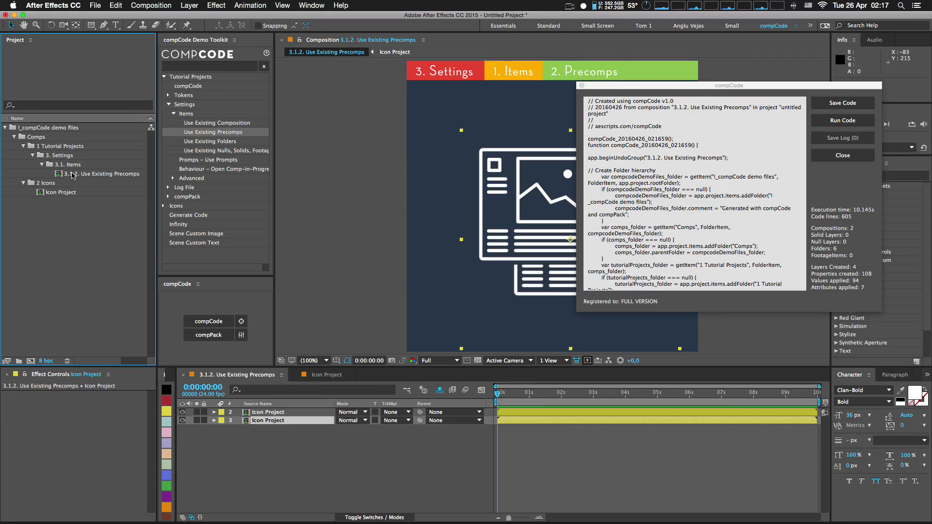
{"action": "double_click", "coordinate": [64, 174]}
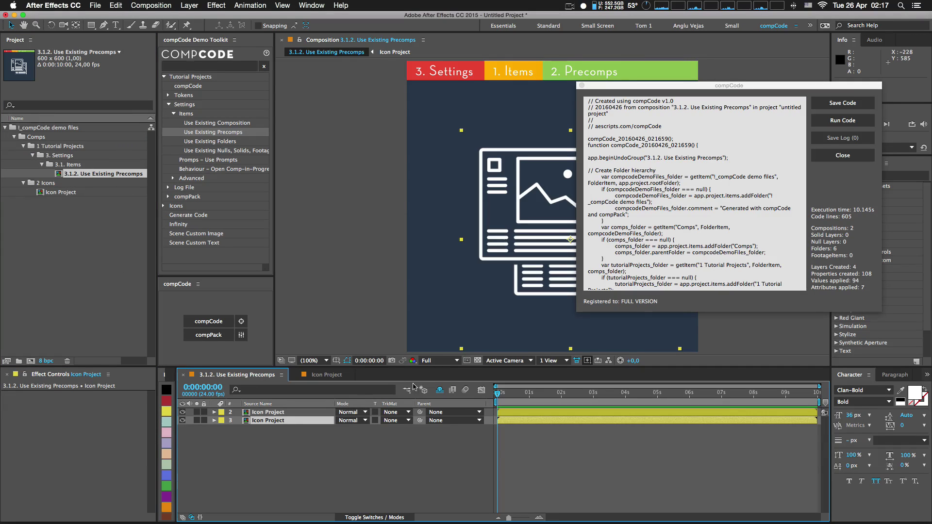
- Run the generated code twice more, inspecting the two Icon Project items in between
{"action": "left_click", "coordinate": [568, 442]}
{"action": "left_click", "coordinate": [842, 121]}
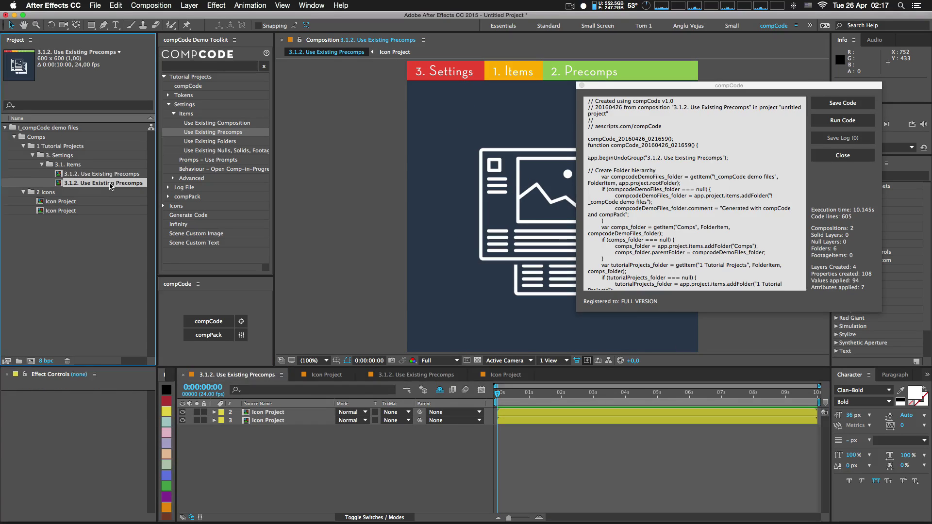
{"action": "left_click", "coordinate": [66, 202]}
{"action": "left_click", "coordinate": [64, 211]}
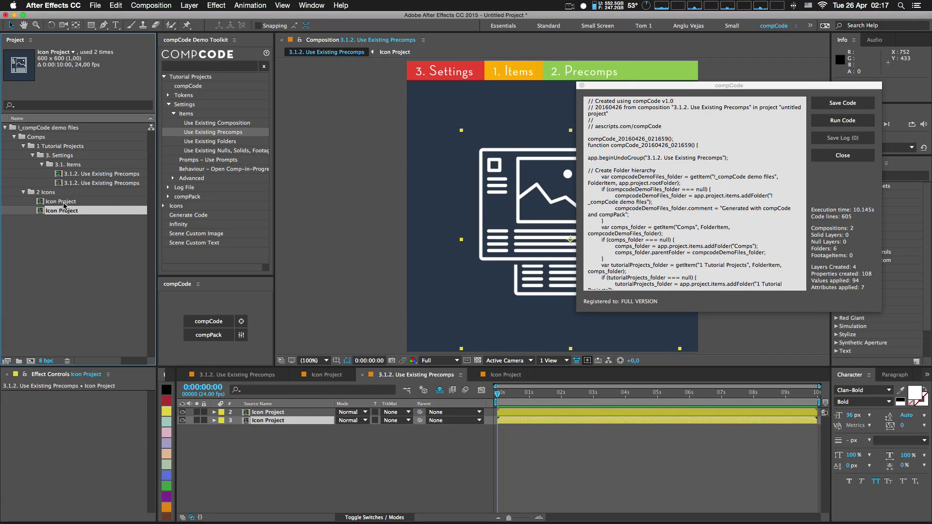
{"action": "left_click", "coordinate": [65, 202]}
{"action": "left_click", "coordinate": [829, 122]}
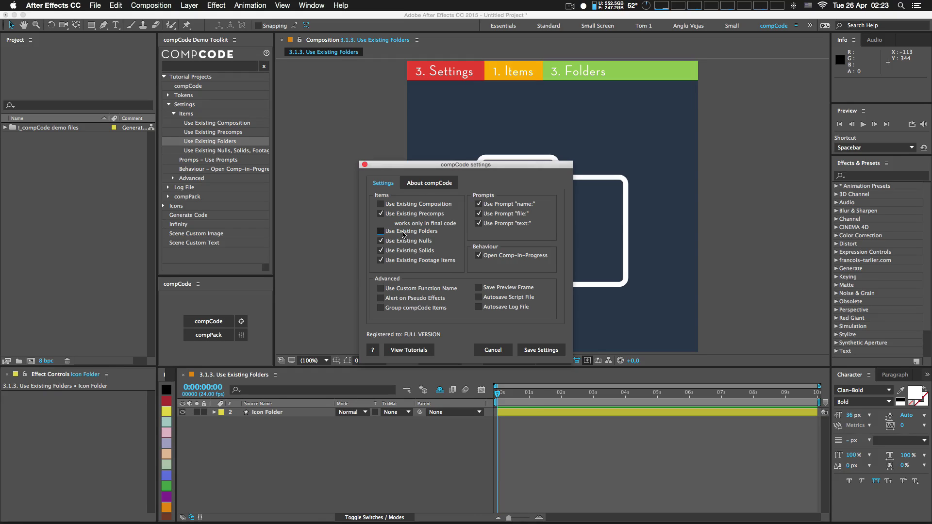
- Save the compCode settings and generate code from the Use Existing Folders comp's Icon Folder layer
{"action": "left_click", "coordinate": [555, 350]}
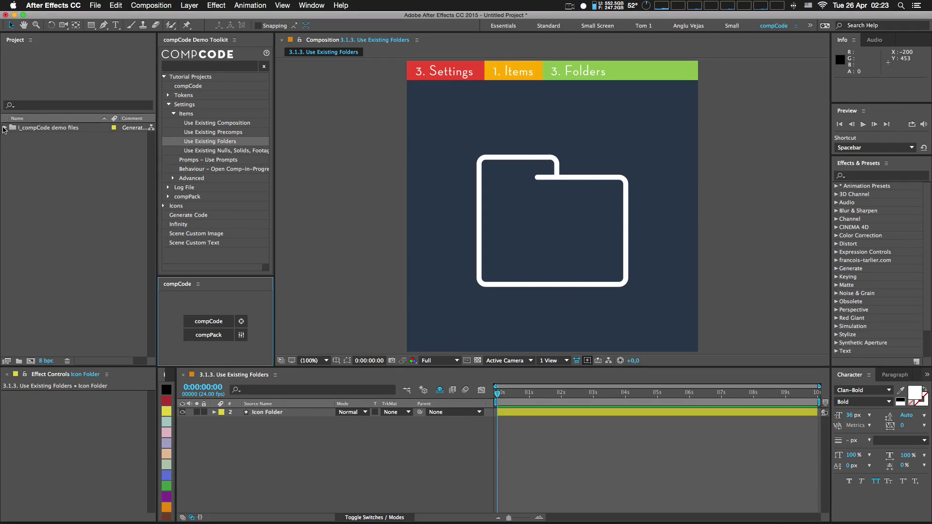
{"action": "left_click", "coordinate": [4, 127]}
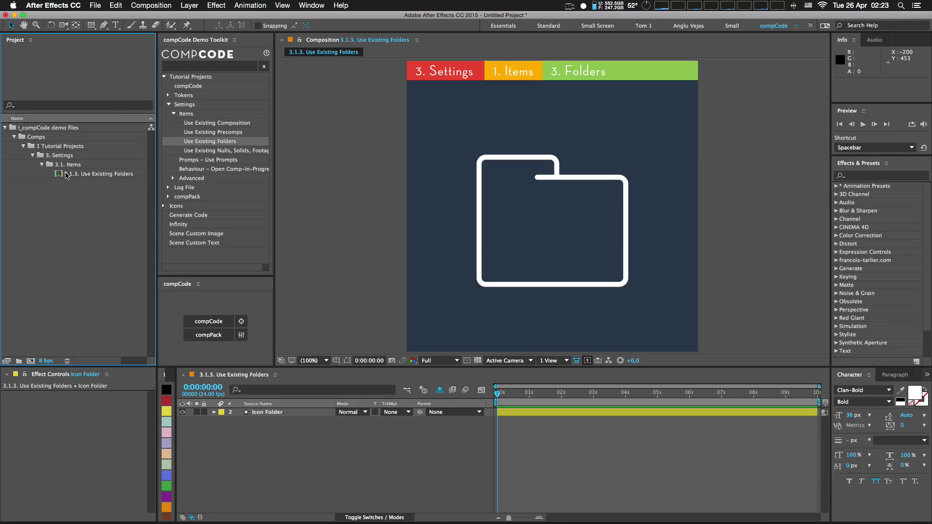
{"action": "left_click", "coordinate": [265, 435]}
{"action": "left_click", "coordinate": [271, 413]}
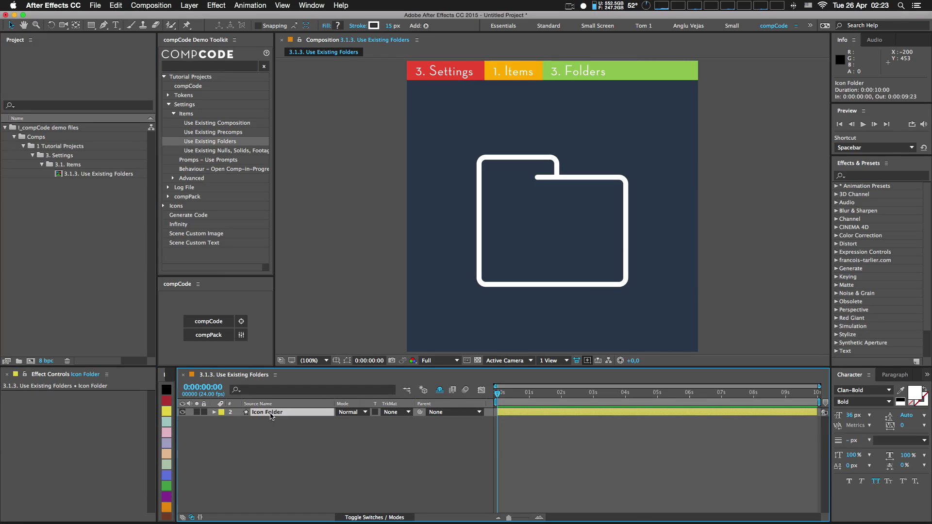
{"action": "left_click", "coordinate": [217, 322]}
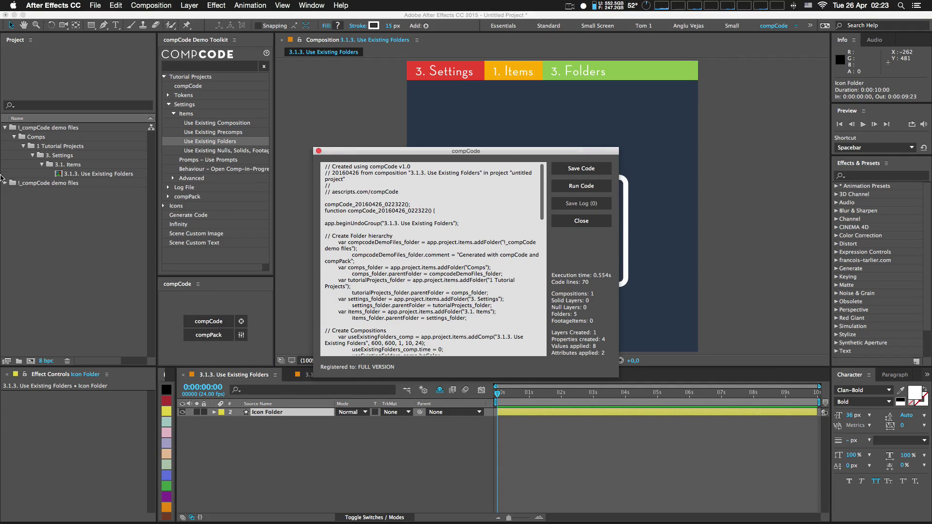
- Expand the new demo files folder tree down to 3.1. Items, then run the code again
{"action": "left_click", "coordinate": [5, 183]}
{"action": "left_click", "coordinate": [14, 192]}
{"action": "left_click", "coordinate": [23, 201]}
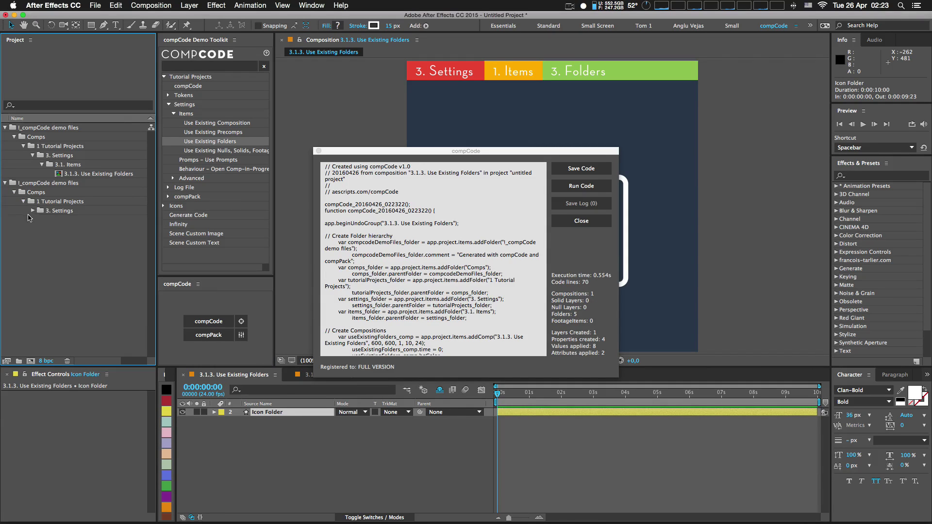
{"action": "left_click", "coordinate": [32, 211]}
{"action": "left_click", "coordinate": [42, 220]}
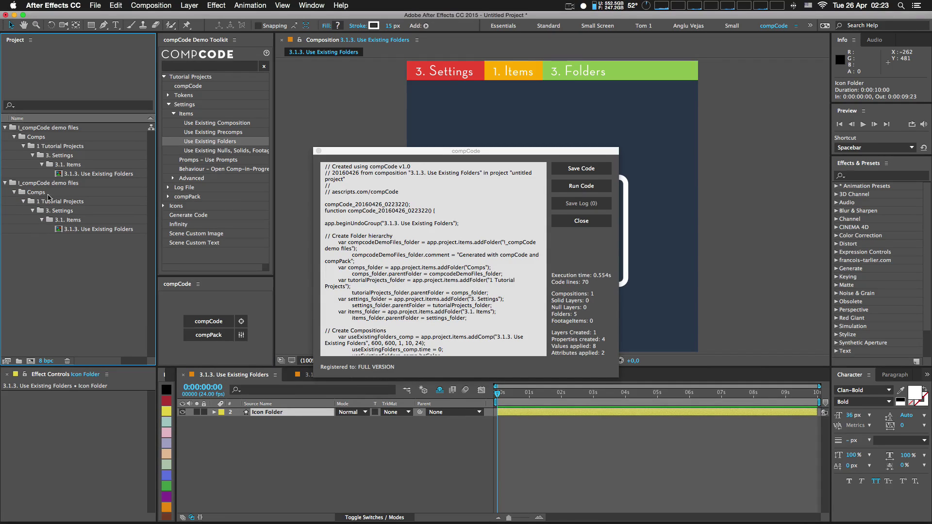
{"action": "left_click_drag", "start_coordinate": [447, 160], "coordinate": [789, 89]}
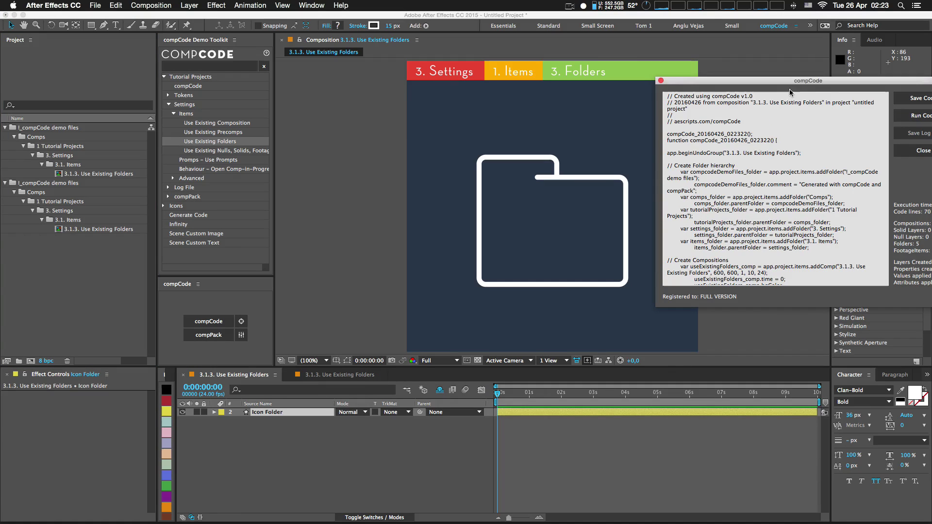
{"action": "left_click", "coordinate": [911, 116]}
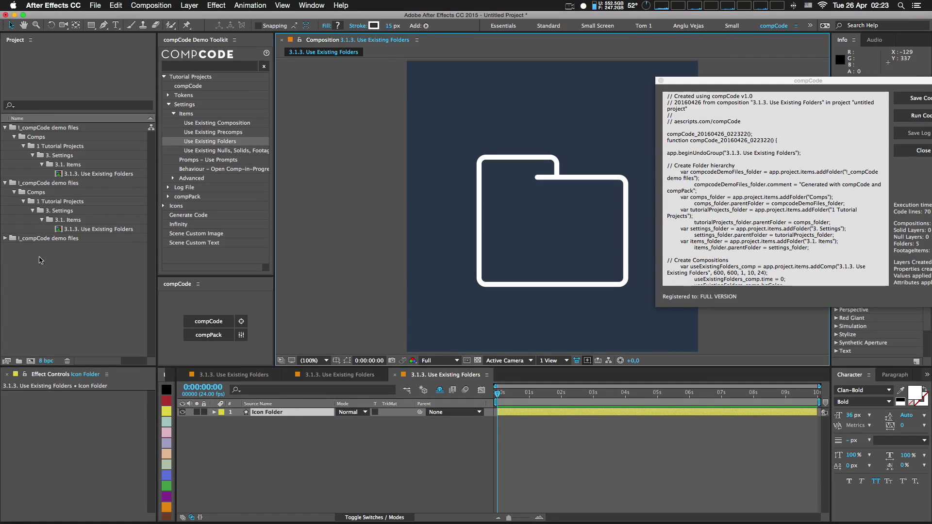
- Expand the third demo files copy down to 3.1. Items and run the code twice more
{"action": "left_click", "coordinate": [5, 238]}
{"action": "left_click", "coordinate": [14, 248]}
{"action": "left_click", "coordinate": [24, 257]}
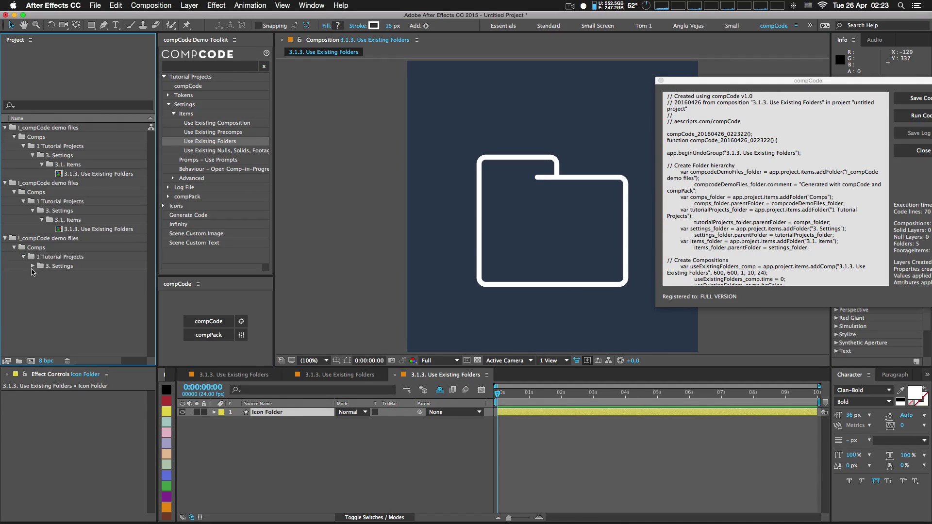
{"action": "left_click", "coordinate": [33, 266]}
{"action": "left_click", "coordinate": [42, 276]}
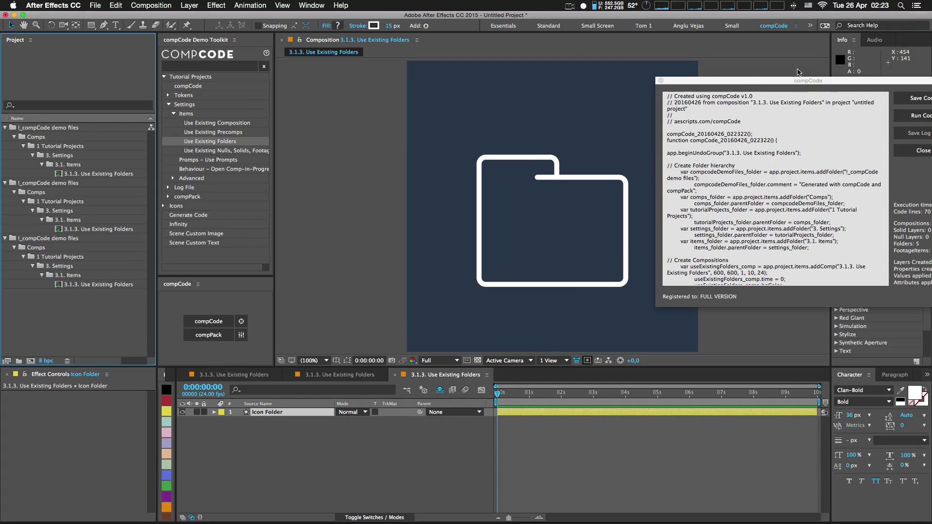
{"action": "left_click_drag", "start_coordinate": [808, 80], "coordinate": [731, 82]}
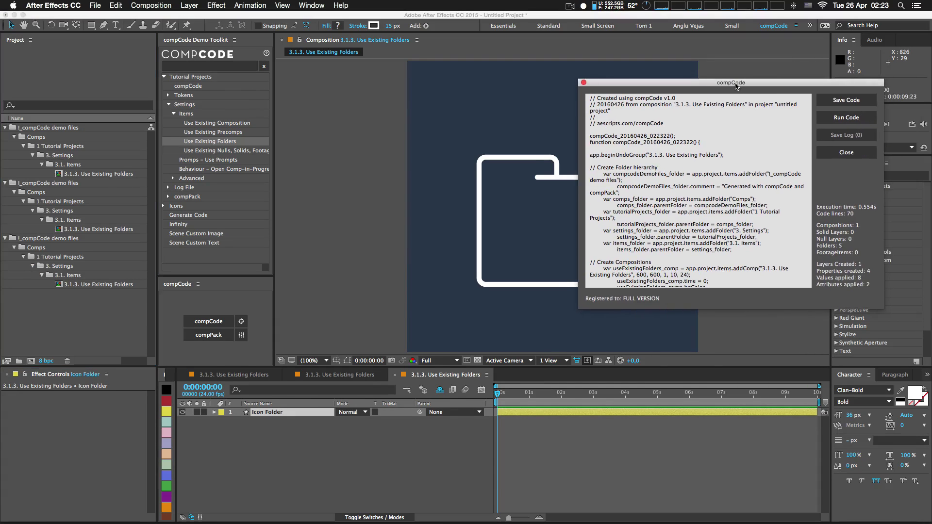
{"action": "left_click", "coordinate": [851, 119]}
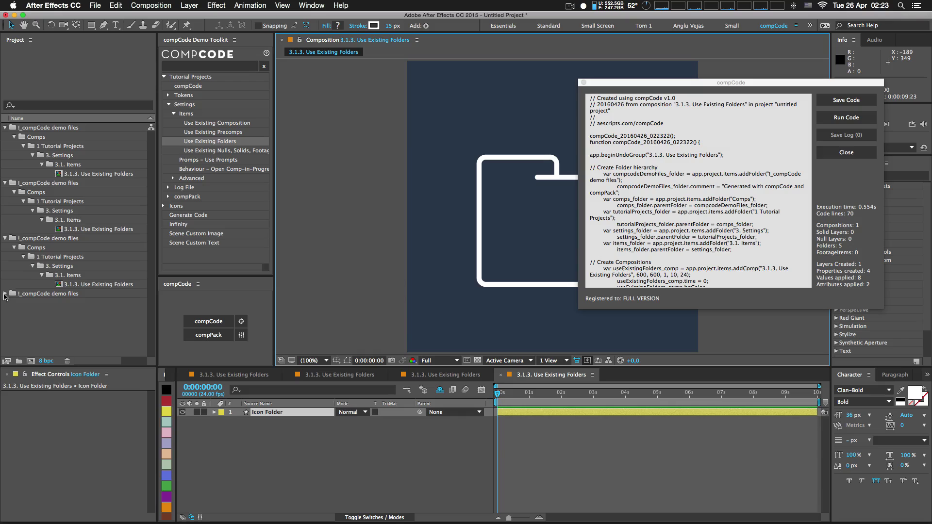
{"action": "left_click", "coordinate": [856, 121]}
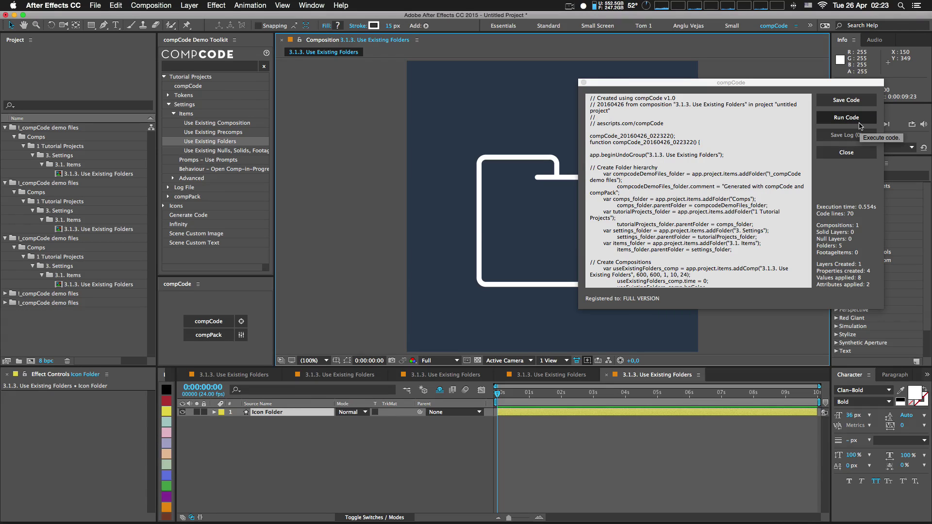
{"action": "left_click", "coordinate": [242, 335]}
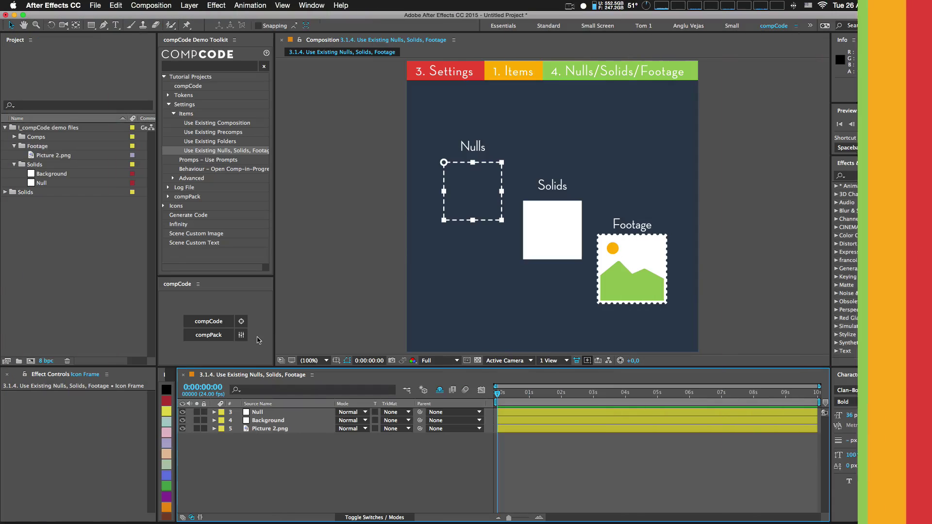
- Set compCode to reuse existing nulls but not solids or footage items, and save
{"action": "left_click", "coordinate": [241, 335]}
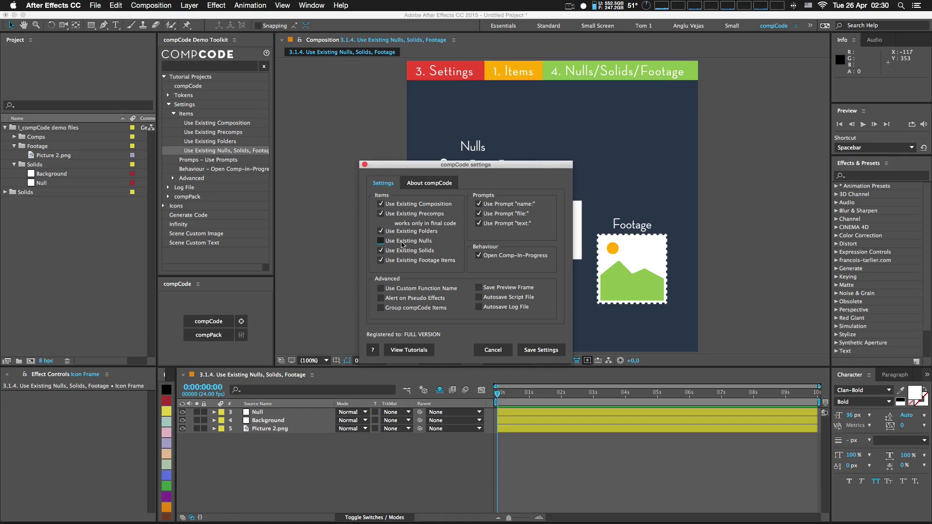
{"action": "left_click", "coordinate": [403, 260]}
{"action": "left_click", "coordinate": [403, 250]}
{"action": "left_click", "coordinate": [410, 241]}
{"action": "left_click", "coordinate": [412, 250]}
{"action": "left_click", "coordinate": [412, 250]}
{"action": "left_click", "coordinate": [541, 350]}
- Generate code from all three selected layers: Null, Background and Picture 2.png
{"action": "left_click_drag", "start_coordinate": [267, 459], "coordinate": [301, 388]}
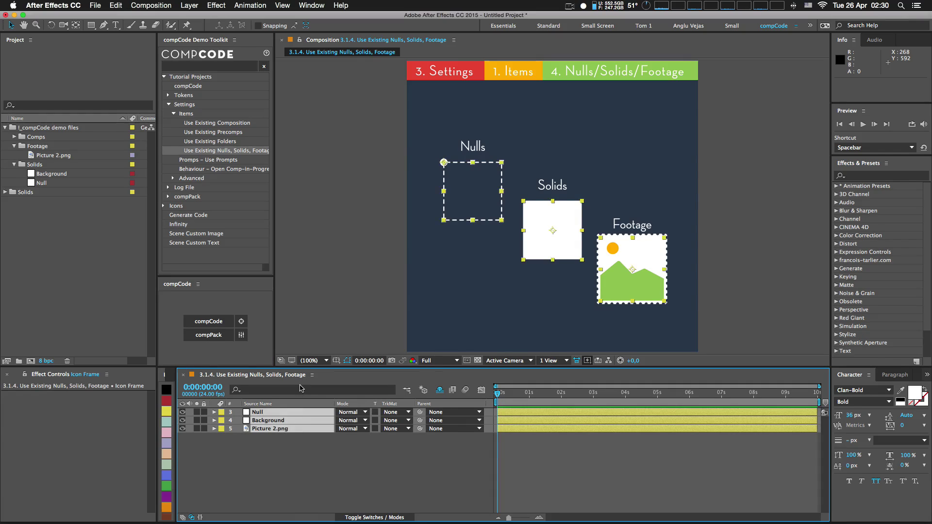
{"action": "left_click", "coordinate": [209, 321]}
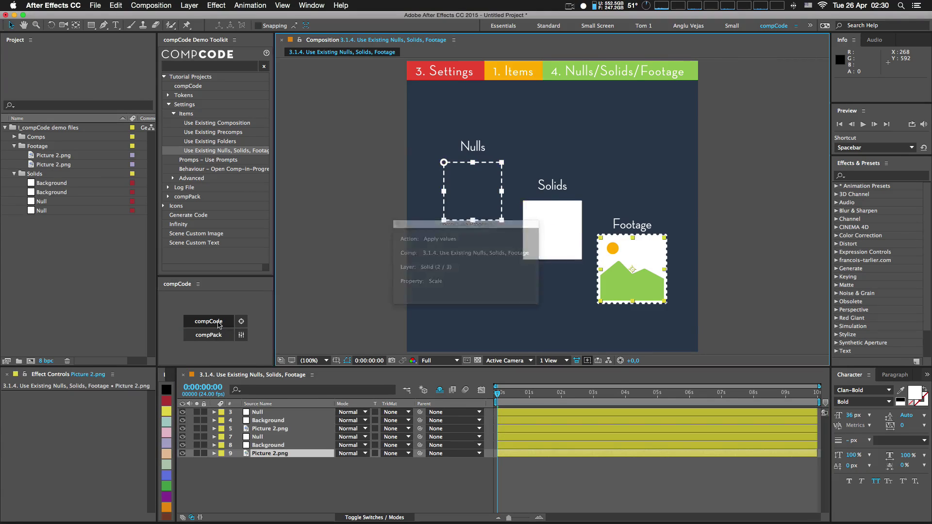
{"action": "left_click_drag", "start_coordinate": [389, 151], "coordinate": [807, 127]}
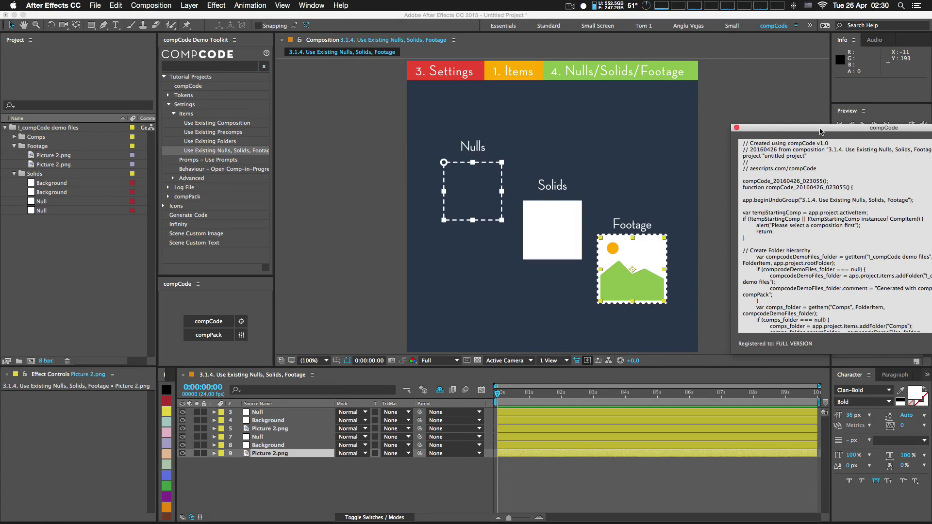
{"action": "left_click", "coordinate": [14, 137]}
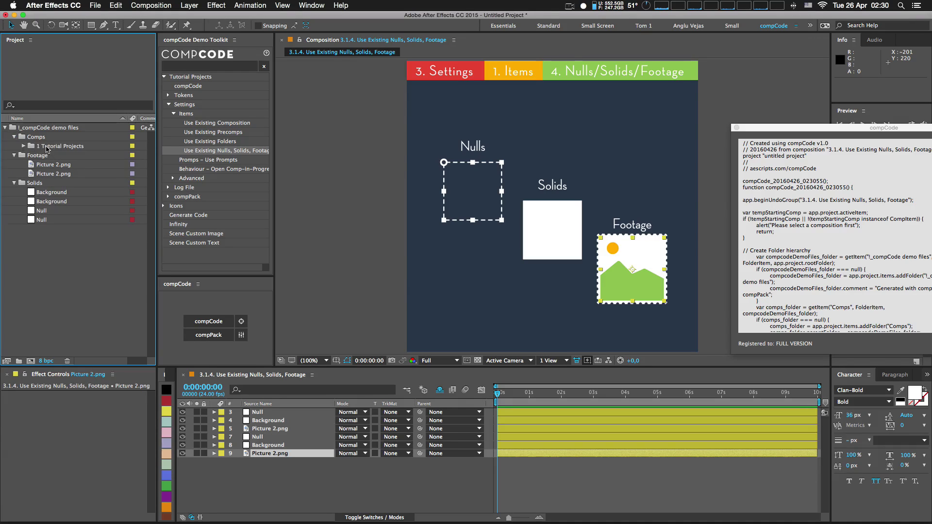
{"action": "left_click", "coordinate": [15, 137]}
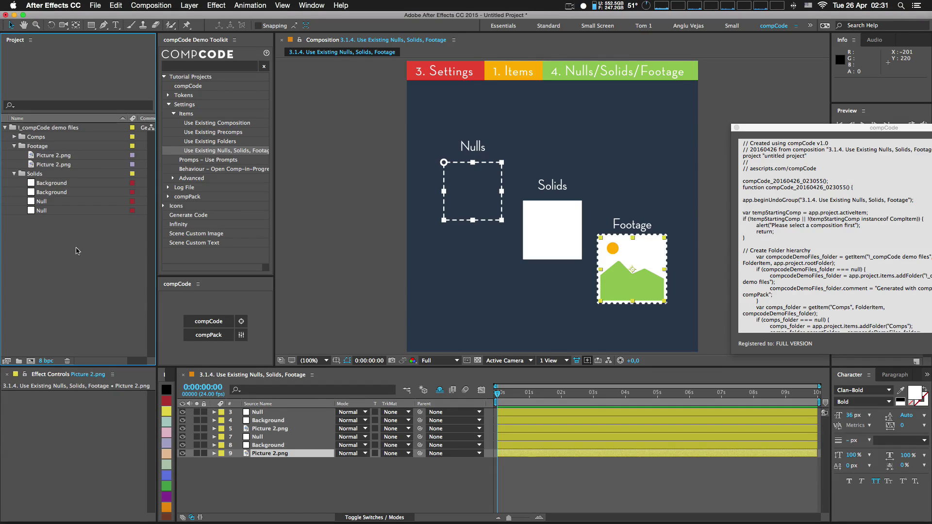
- Run the generated code twice, then undo the duplicated layers and items with Cmd+Z
{"action": "left_click_drag", "start_coordinate": [767, 130], "coordinate": [668, 151]}
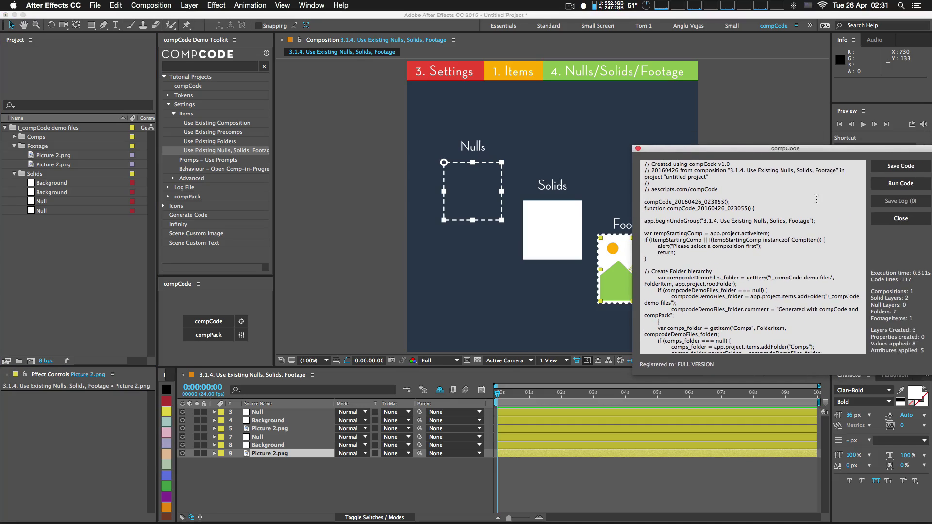
{"action": "left_click", "coordinate": [899, 184]}
{"action": "left_click", "coordinate": [552, 181]}
{"action": "left_click", "coordinate": [558, 481]}
{"action": "left_click", "coordinate": [901, 185]}
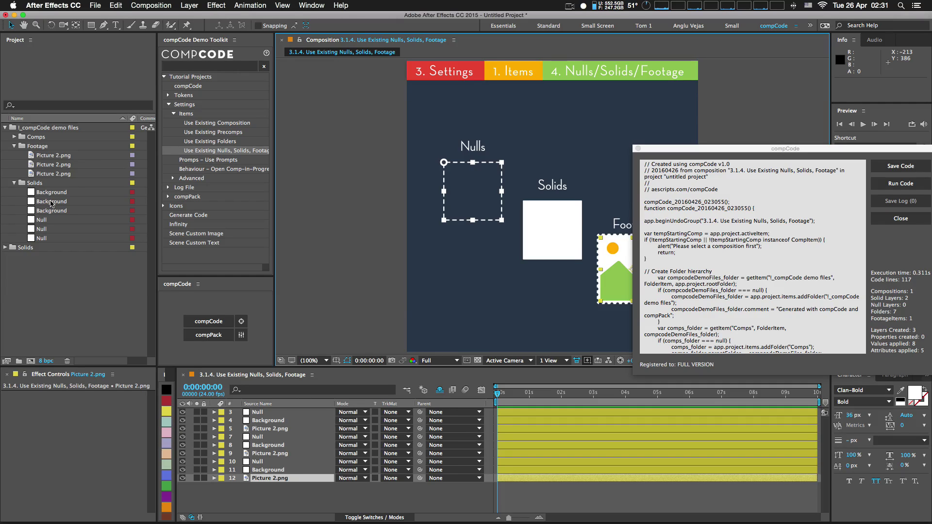
{"action": "key", "text": "ctrl+z"}
{"action": "key", "text": "ctrl+z"}
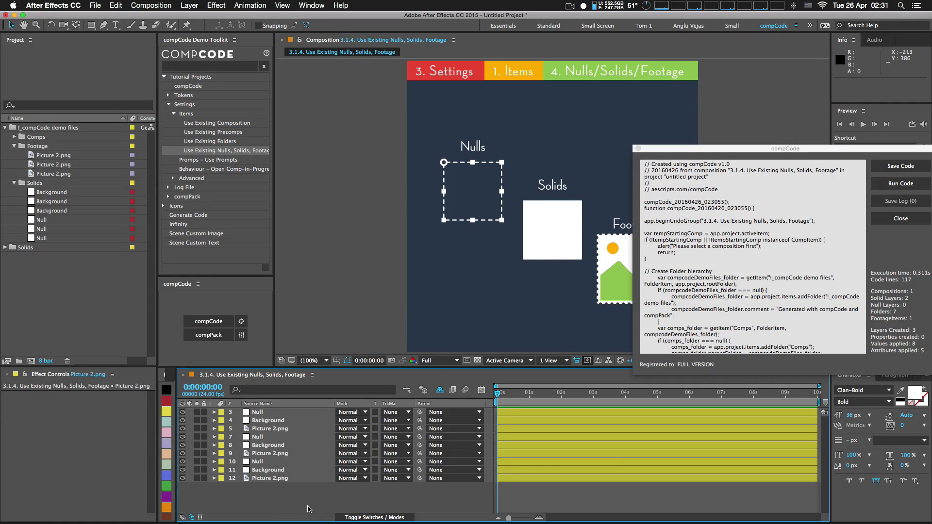
- Enable reuse of existing nulls, solids and footage items in compCode settings and save
{"action": "left_click", "coordinate": [900, 218]}
{"action": "left_click", "coordinate": [242, 335]}
{"action": "left_click", "coordinate": [401, 241]}
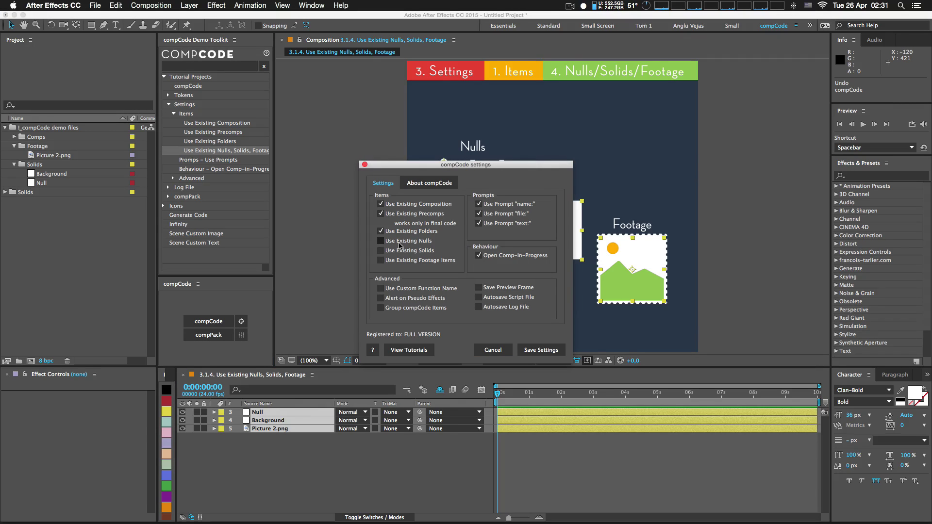
{"action": "left_click", "coordinate": [401, 250]}
{"action": "left_click", "coordinate": [401, 261]}
{"action": "left_click", "coordinate": [548, 350]}
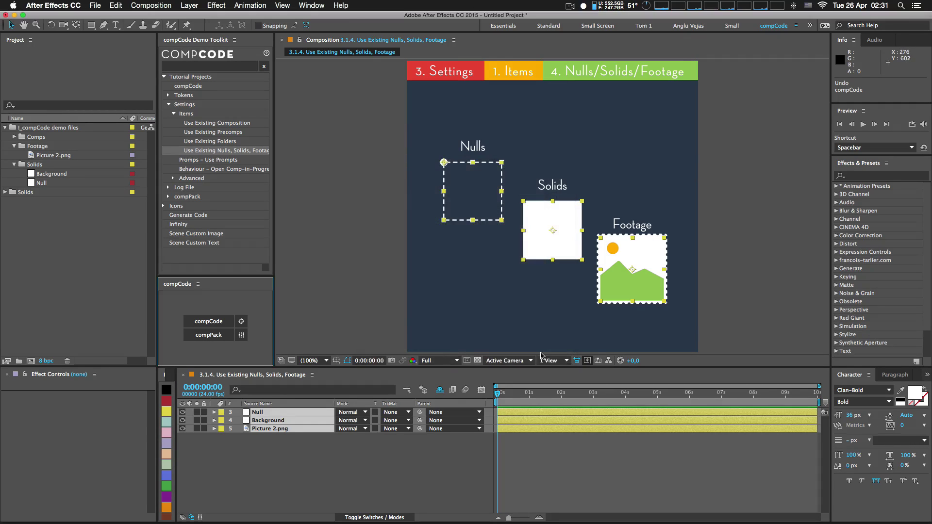
- Generate code from the current composition, then undo the layers it added
{"action": "left_click", "coordinate": [210, 323]}
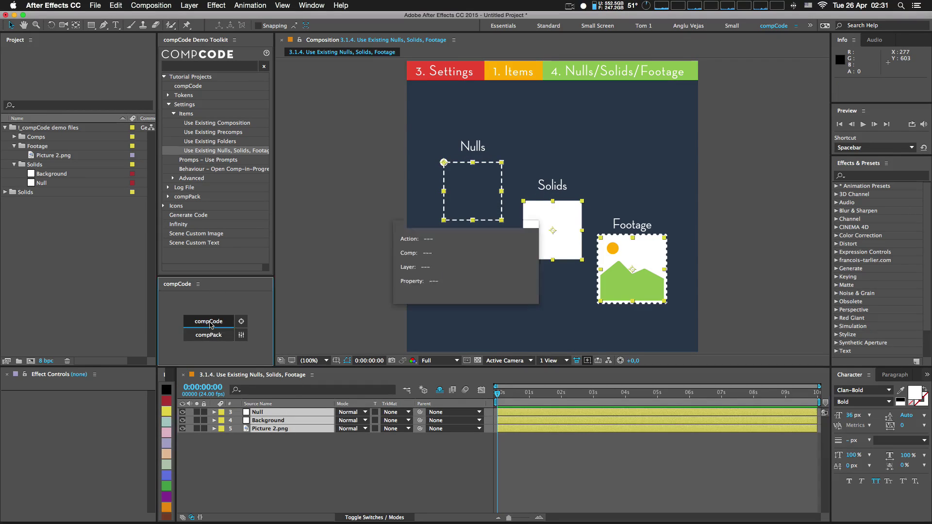
{"action": "left_click_drag", "start_coordinate": [438, 151], "coordinate": [815, 121]}
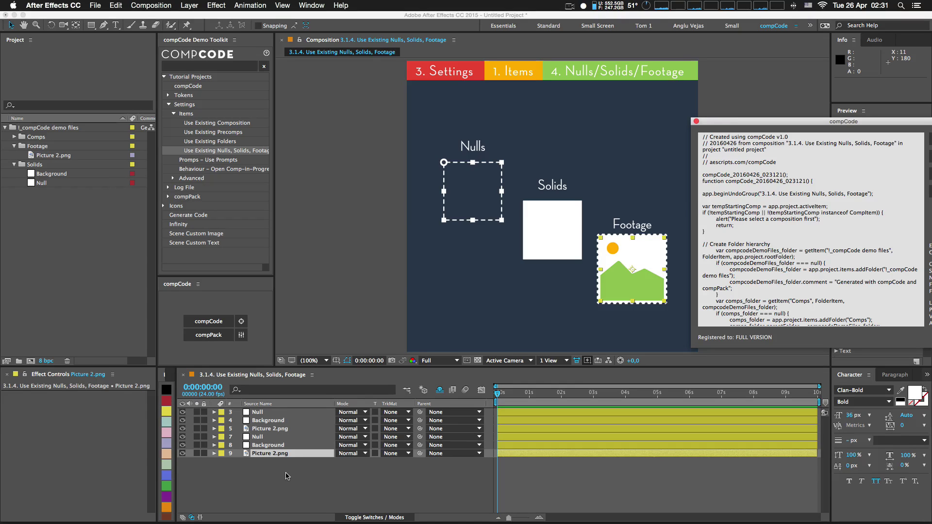
{"action": "left_click", "coordinate": [319, 503]}
{"action": "key", "text": "cmd+z"}
{"action": "left_click", "coordinate": [320, 503]}
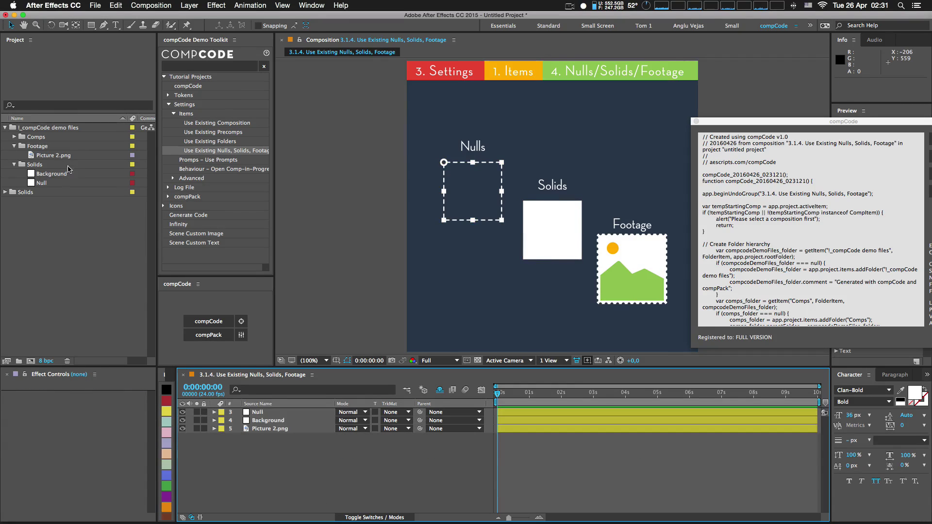
- Delete Picture 2.png from the project and run the generated script with the comp active
{"action": "left_click", "coordinate": [68, 156]}
{"action": "key", "text": "Delete"}
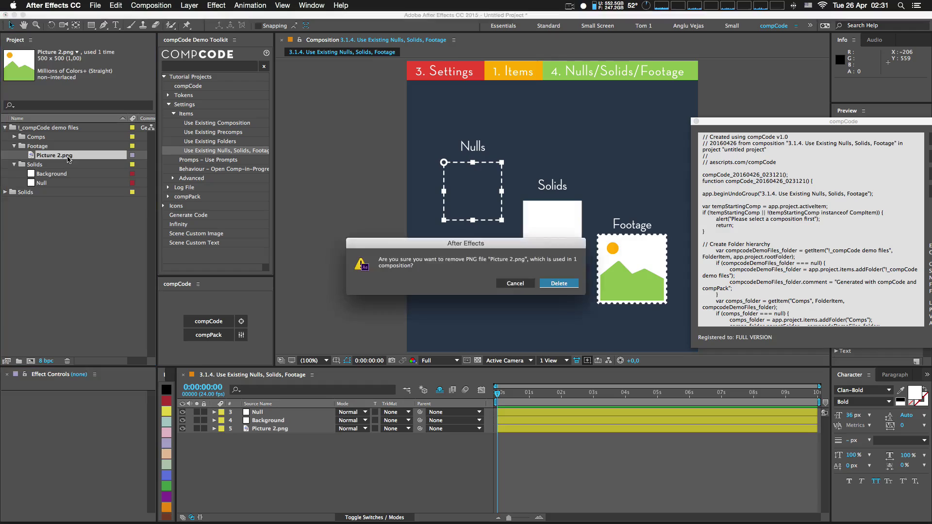
{"action": "key", "text": "Return"}
{"action": "left_click_drag", "start_coordinate": [759, 127], "coordinate": [747, 127]}
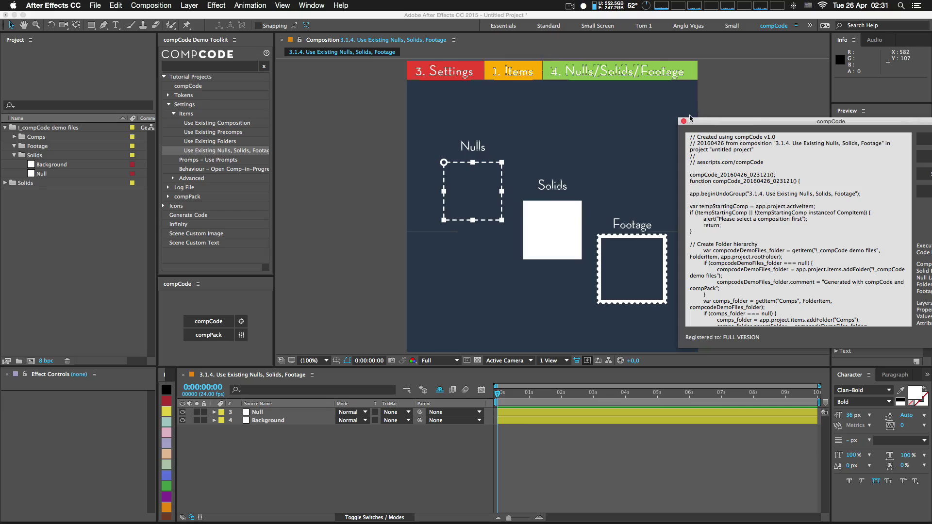
{"action": "left_click_drag", "start_coordinate": [748, 123], "coordinate": [667, 82]}
{"action": "left_click", "coordinate": [869, 116]}
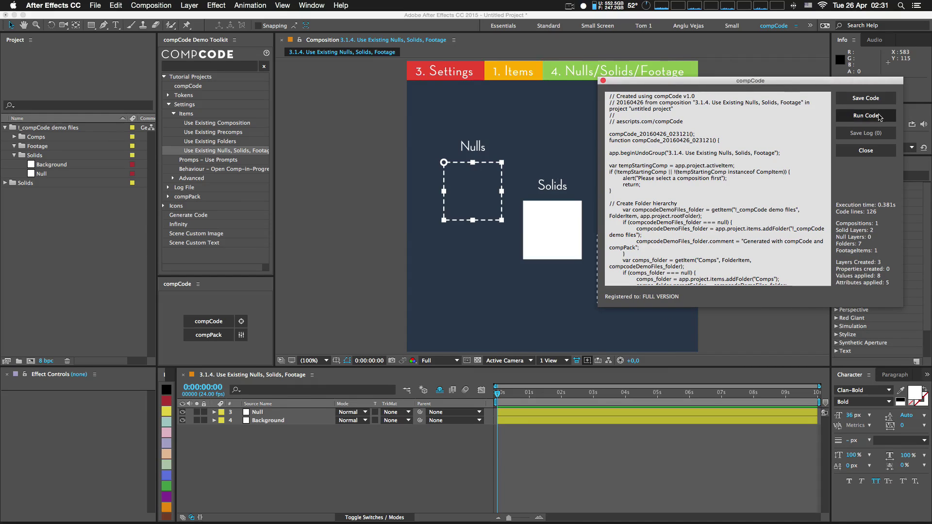
{"action": "left_click", "coordinate": [538, 181]}
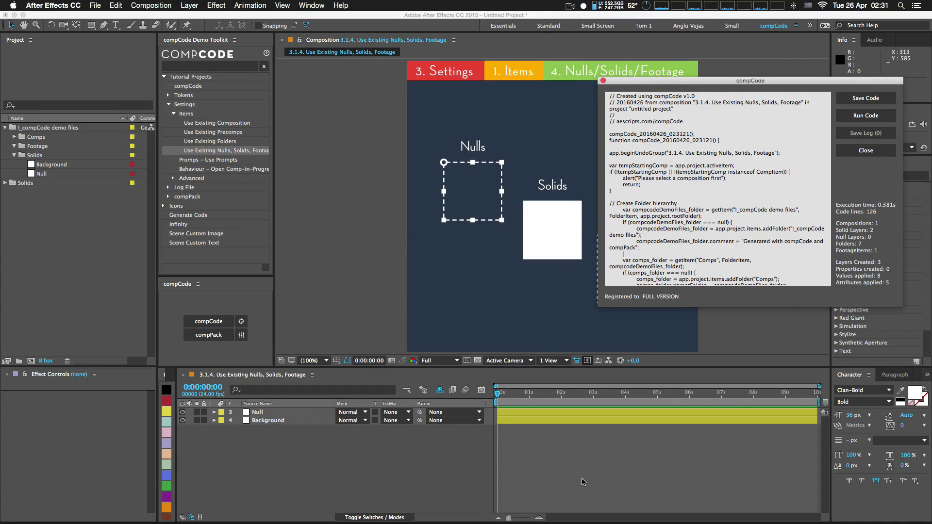
{"action": "left_click", "coordinate": [862, 115]}
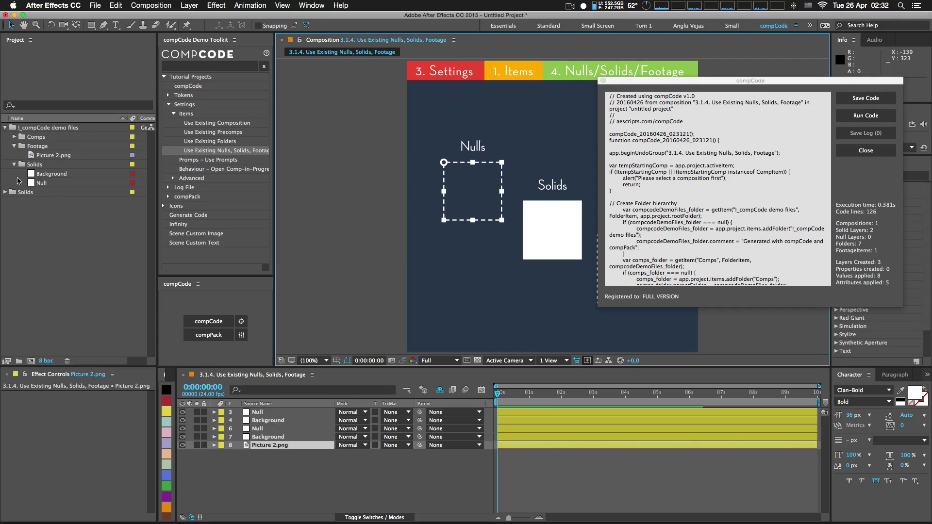
- Delete Picture 2.png again and rerun the script to restore it and rebuild the layers
{"action": "left_click", "coordinate": [67, 158]}
{"action": "key", "text": "Delete"}
{"action": "key", "text": "Return"}
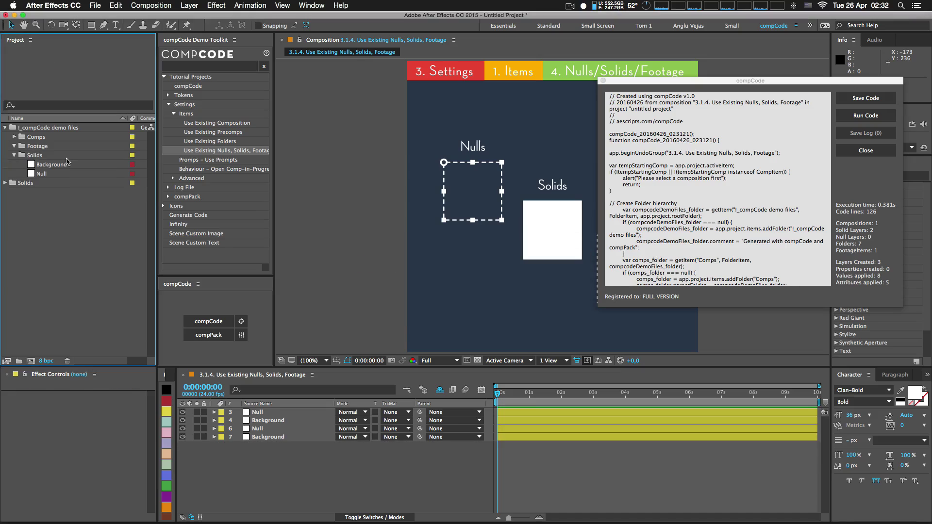
{"action": "left_click", "coordinate": [863, 116]}
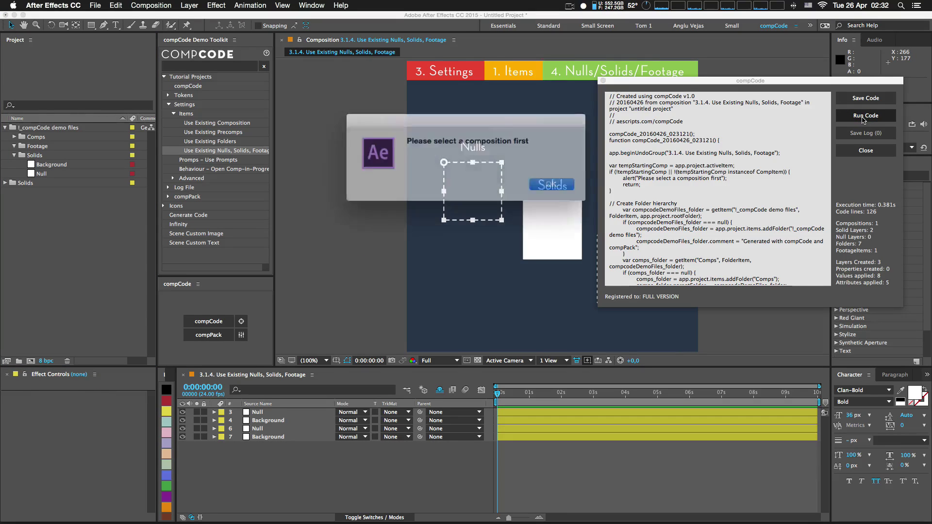
{"action": "key", "text": "Return"}
{"action": "left_click", "coordinate": [670, 469]}
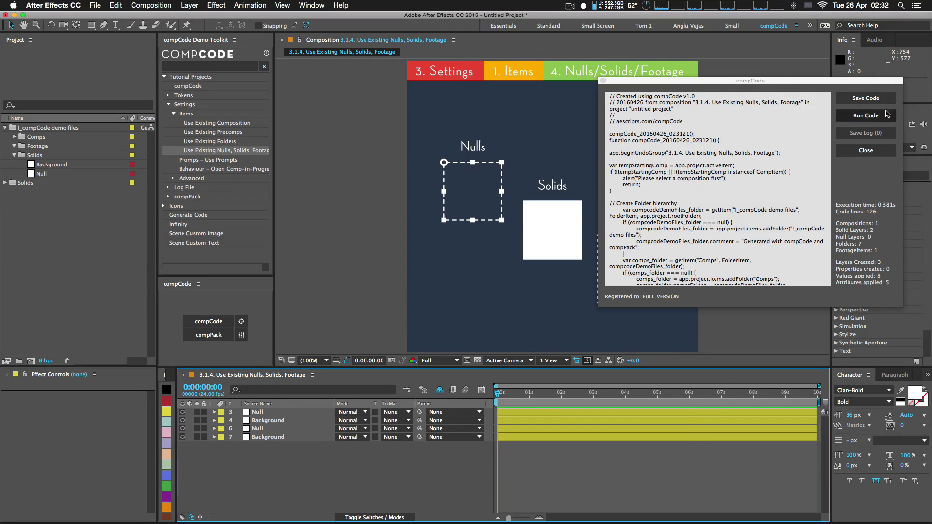
{"action": "left_click", "coordinate": [865, 116]}
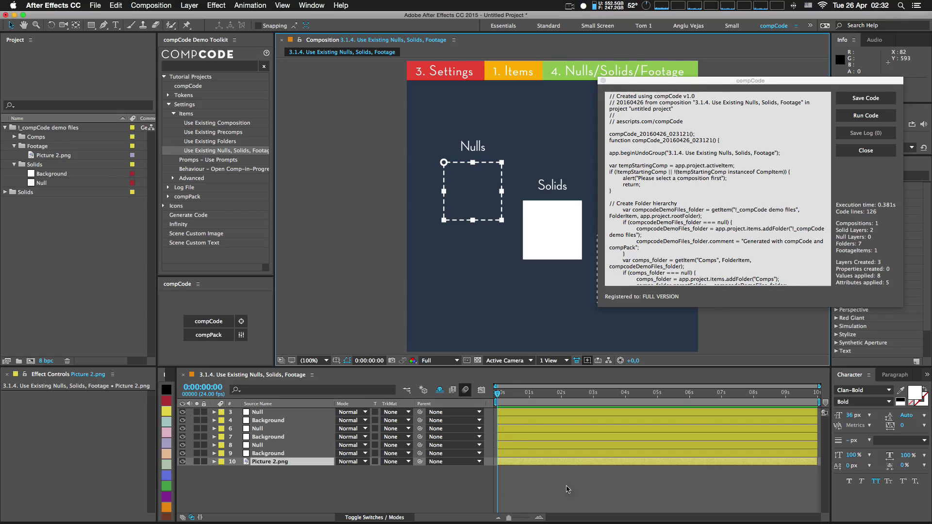
{"action": "left_click", "coordinate": [488, 444]}
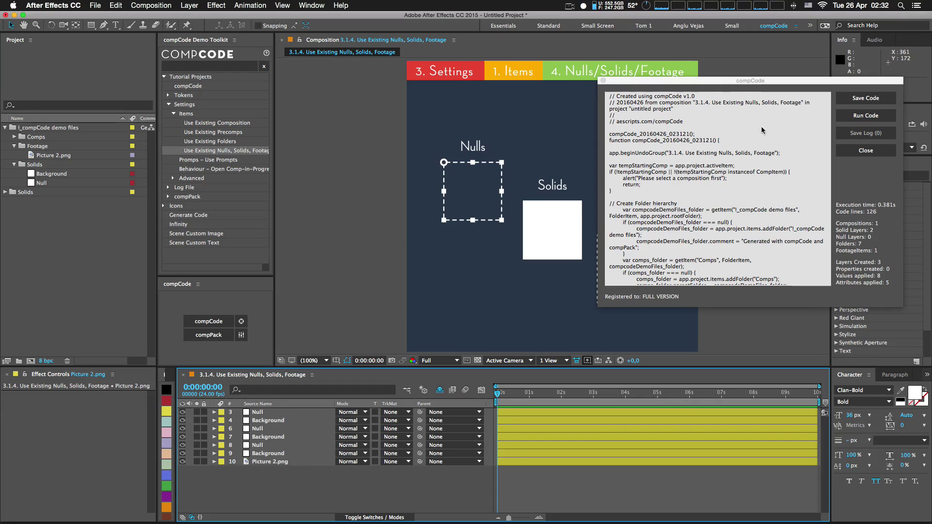
{"action": "left_click", "coordinate": [866, 116]}
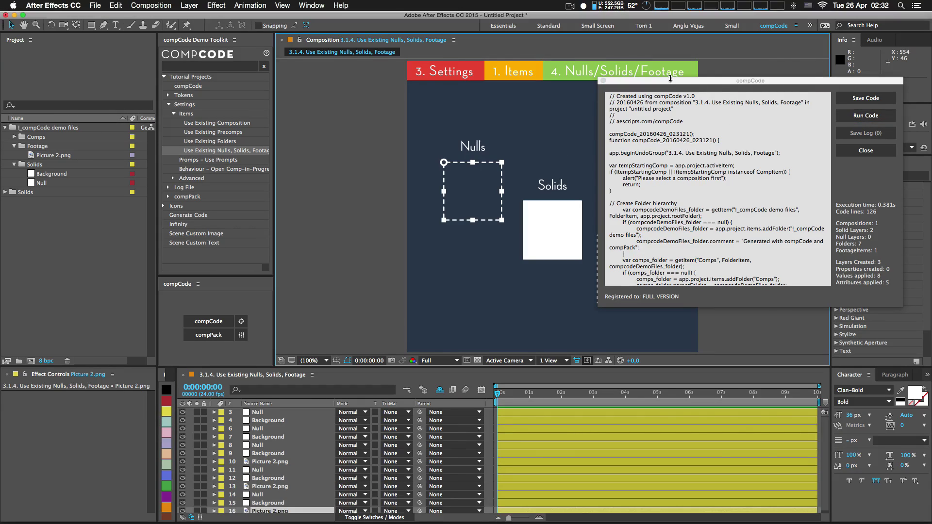
{"action": "left_click_drag", "start_coordinate": [671, 81], "coordinate": [801, 76]}
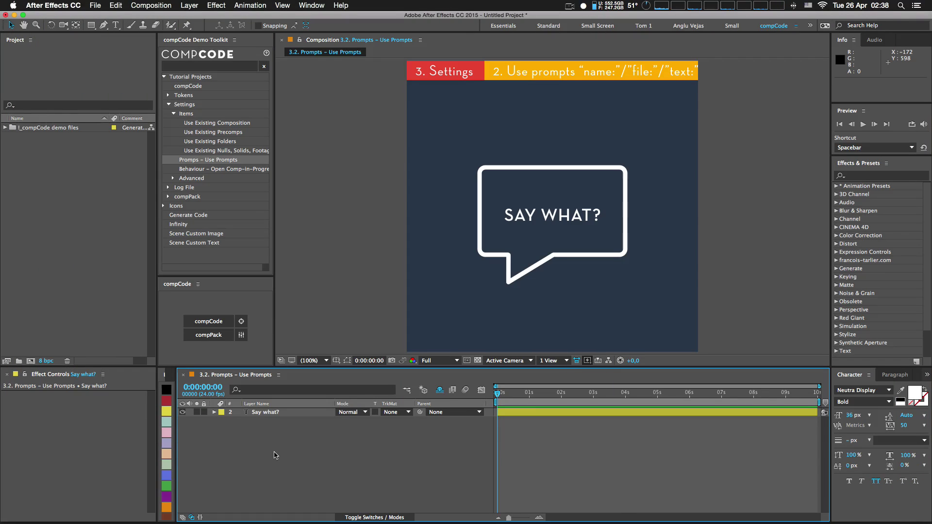
- Select the Say what? layer and review the Tokens section and compCode settings without changes
{"action": "left_click", "coordinate": [276, 413]}
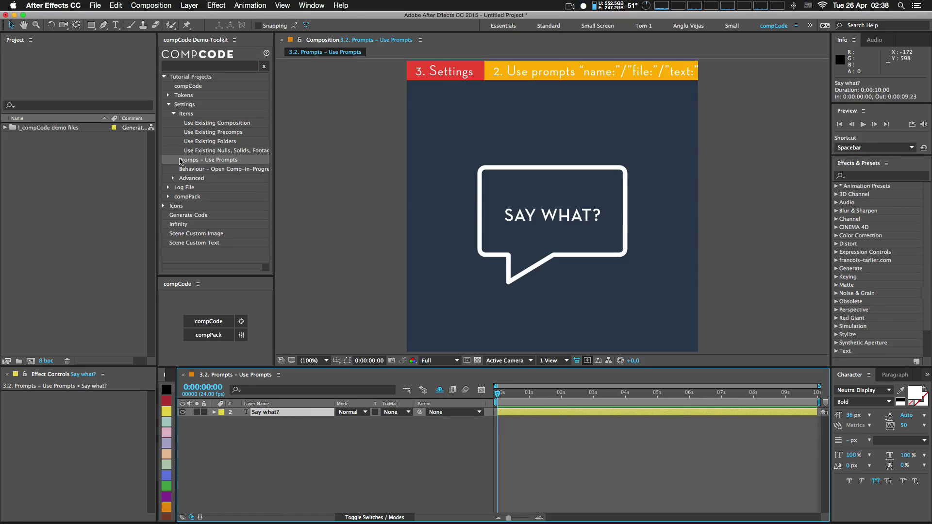
{"action": "left_click", "coordinate": [169, 95]}
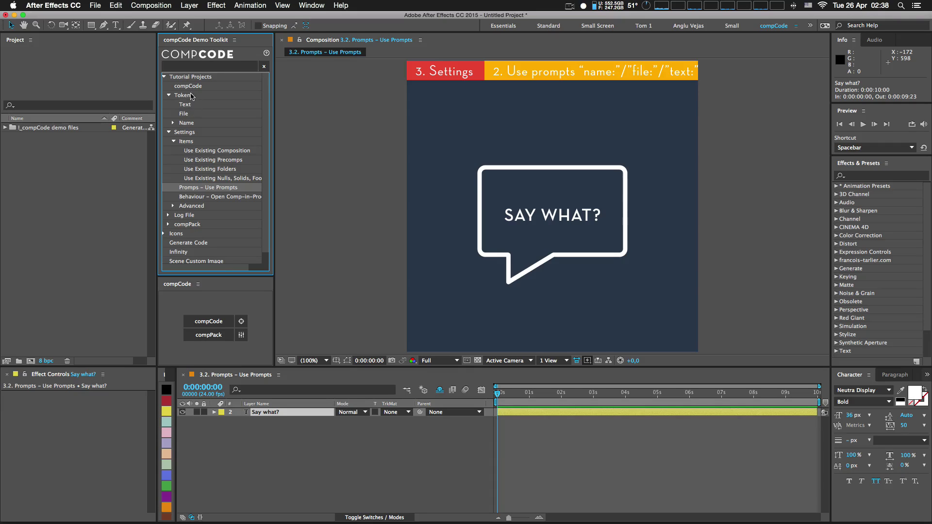
{"action": "left_click", "coordinate": [169, 96]}
{"action": "left_click", "coordinate": [170, 96]}
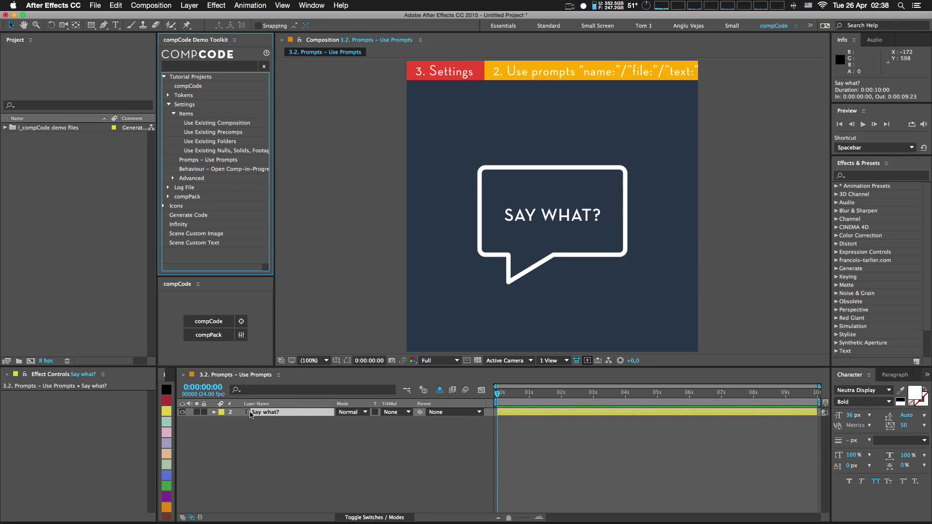
{"action": "left_click", "coordinate": [242, 335]}
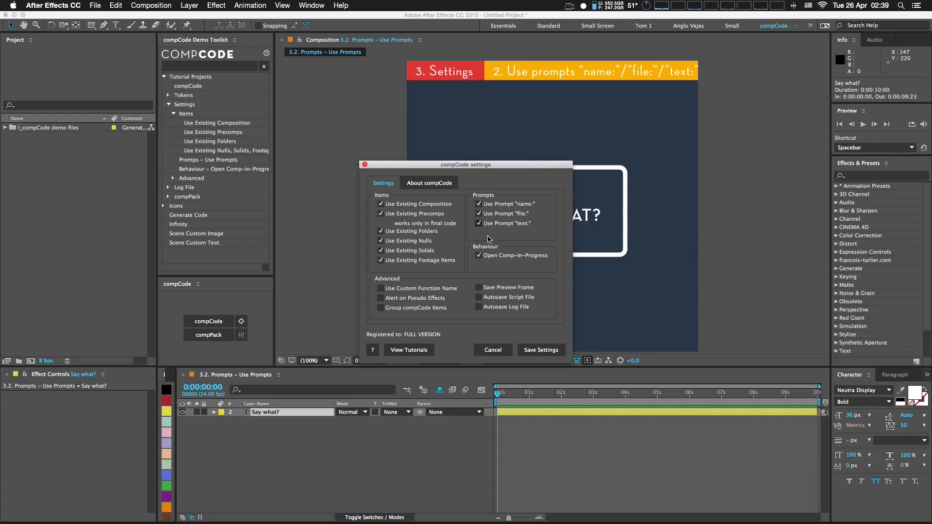
{"action": "left_click", "coordinate": [492, 350]}
- Rename the Say what? layer to 'text:Say what?'
{"action": "left_click", "coordinate": [300, 416]}
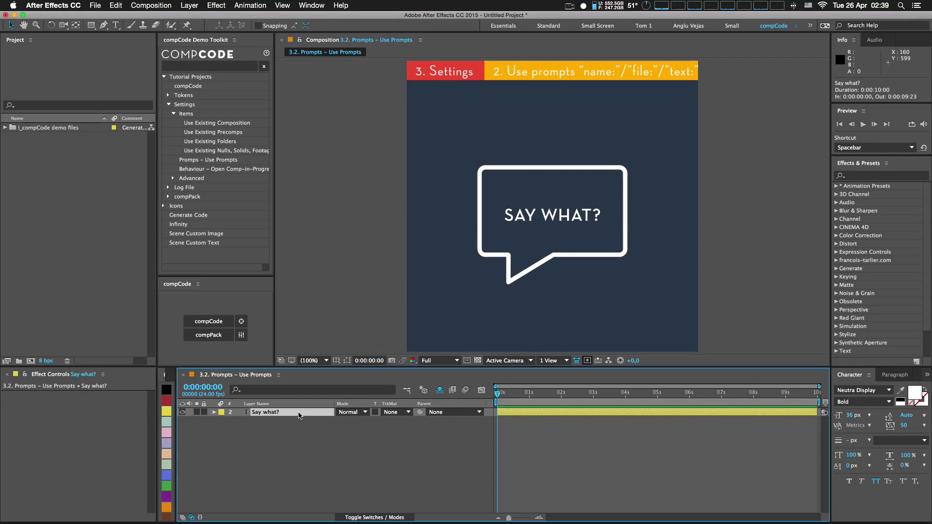
{"action": "key", "text": "Return"}
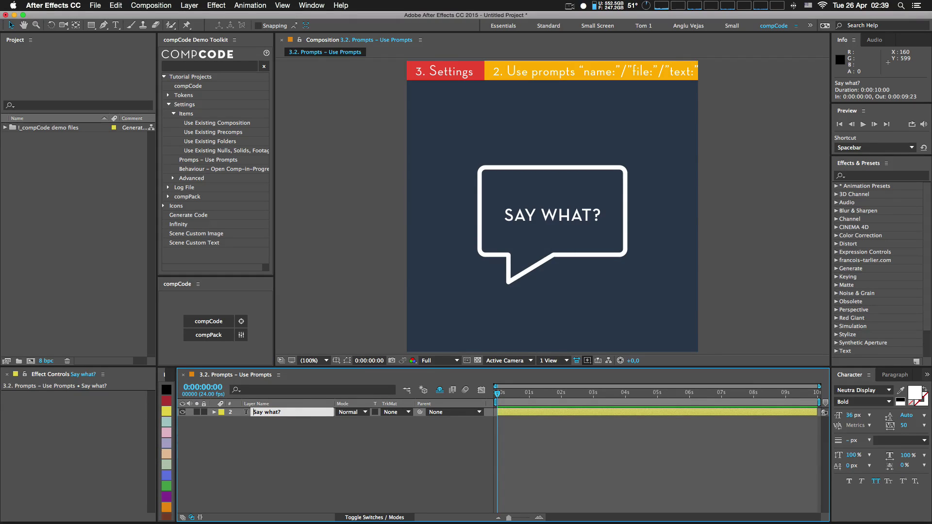
{"action": "type", "text": "text"}
{"action": "type", "text": ":"}
{"action": "key", "text": "Return"}
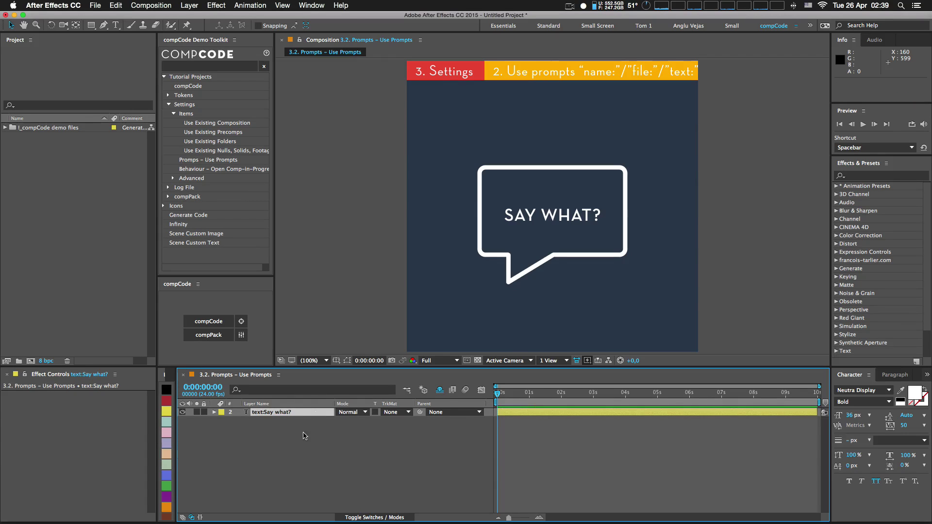
- Run compCode with replacement text 'nothing!', then delete the duplicate Say what? layer
{"action": "left_click", "coordinate": [216, 324]}
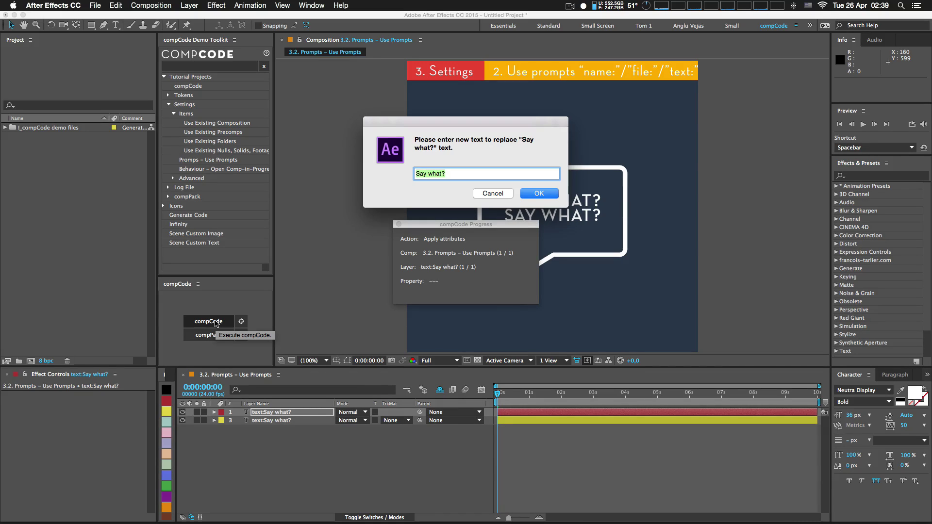
{"action": "type", "text": "nothing!"}
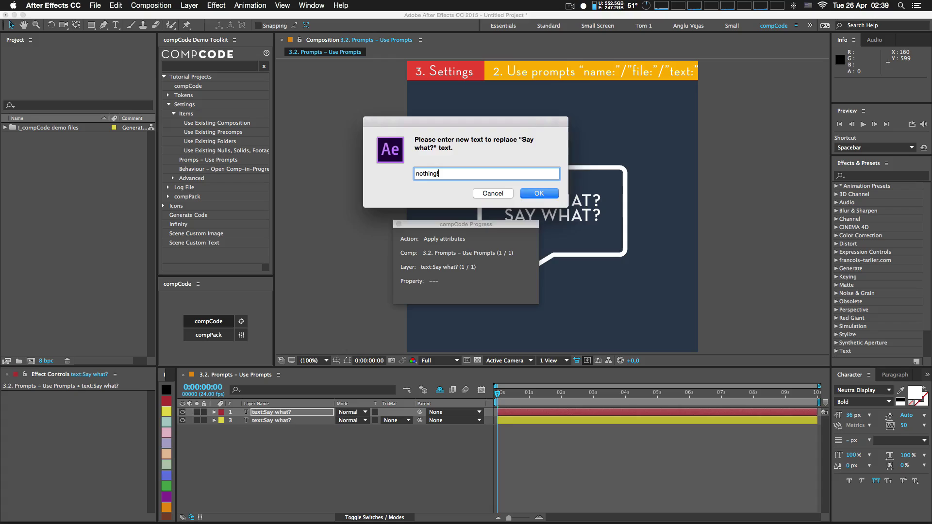
{"action": "key", "text": "Return"}
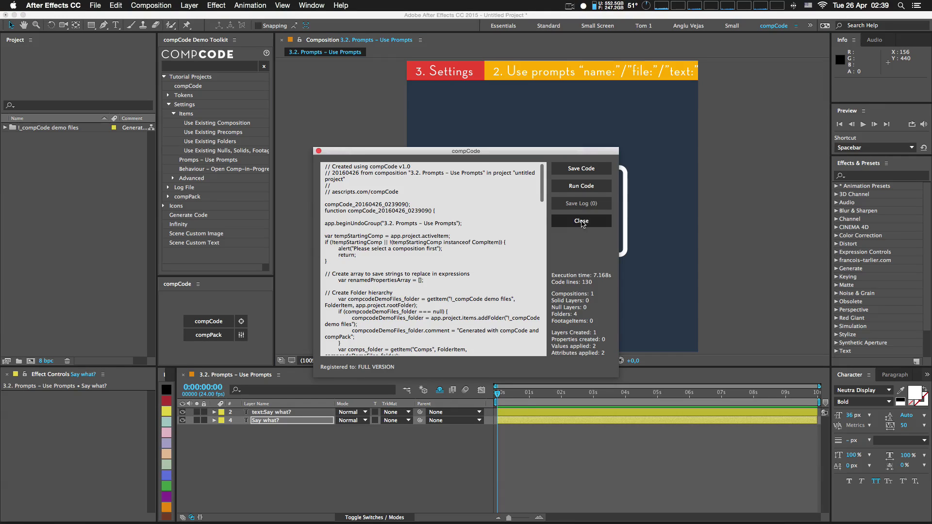
{"action": "left_click", "coordinate": [582, 222]}
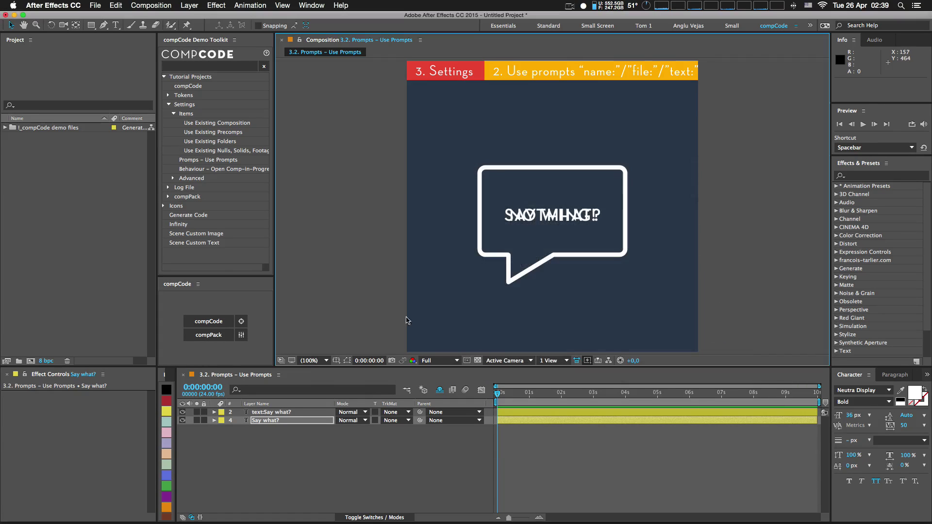
{"action": "left_click", "coordinate": [182, 412]}
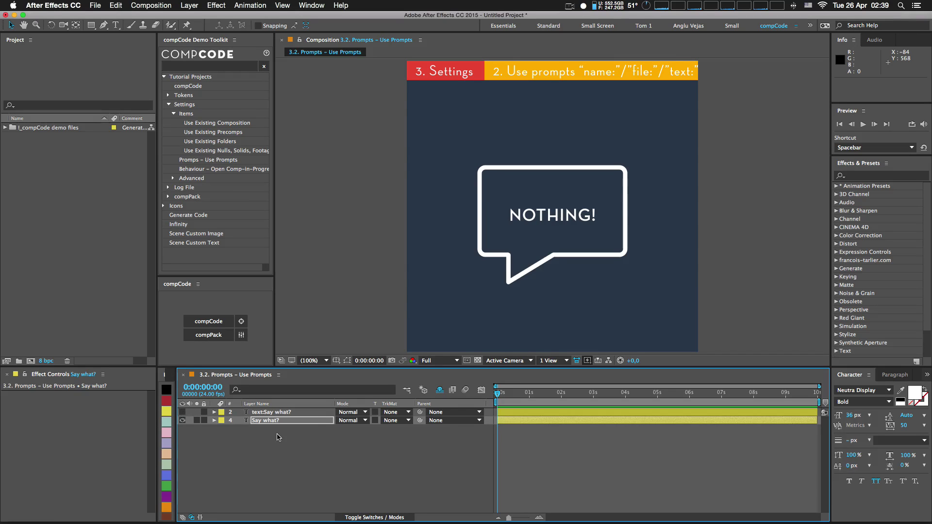
{"action": "key", "text": "super+z"}
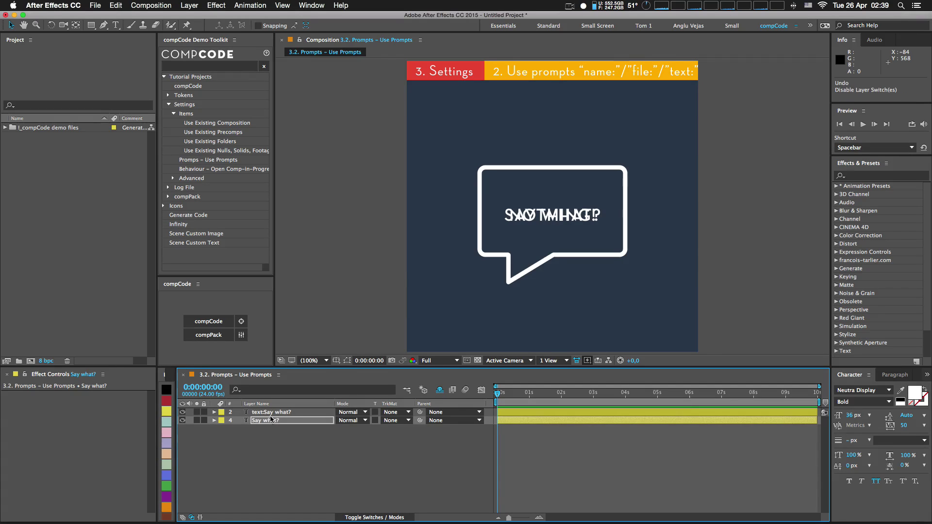
{"action": "key", "text": "Delete"}
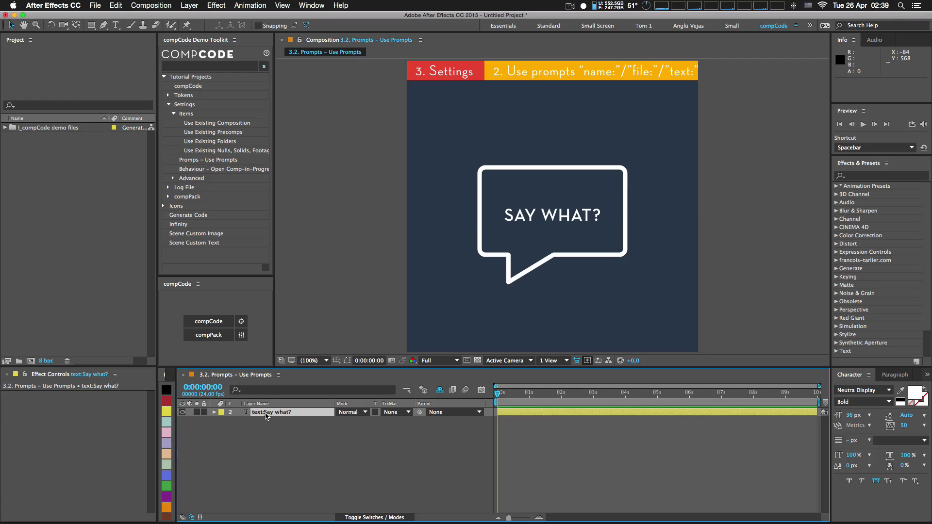
- Turn off the Use Prompt "text:" option in compCode settings and save
{"action": "left_click", "coordinate": [241, 337]}
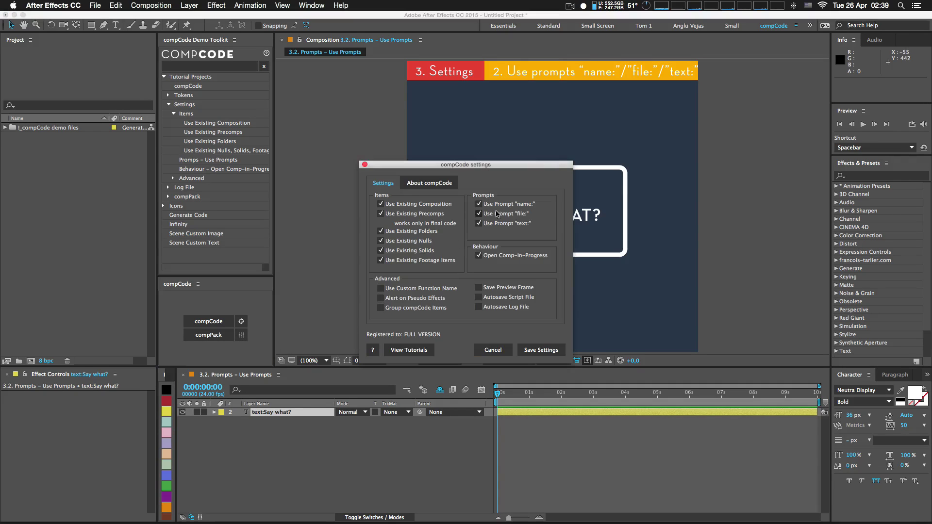
{"action": "left_click", "coordinate": [493, 225]}
{"action": "left_click", "coordinate": [526, 348]}
- Generate code for the Say what? comp from its text:Say what? layer, then reopen settings
{"action": "left_click", "coordinate": [316, 425]}
{"action": "left_click", "coordinate": [271, 415]}
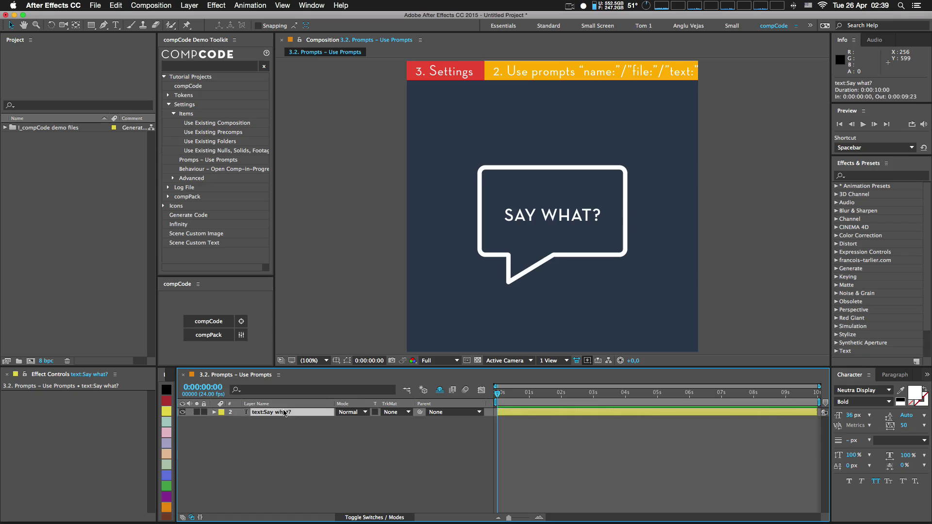
{"action": "left_click", "coordinate": [213, 321]}
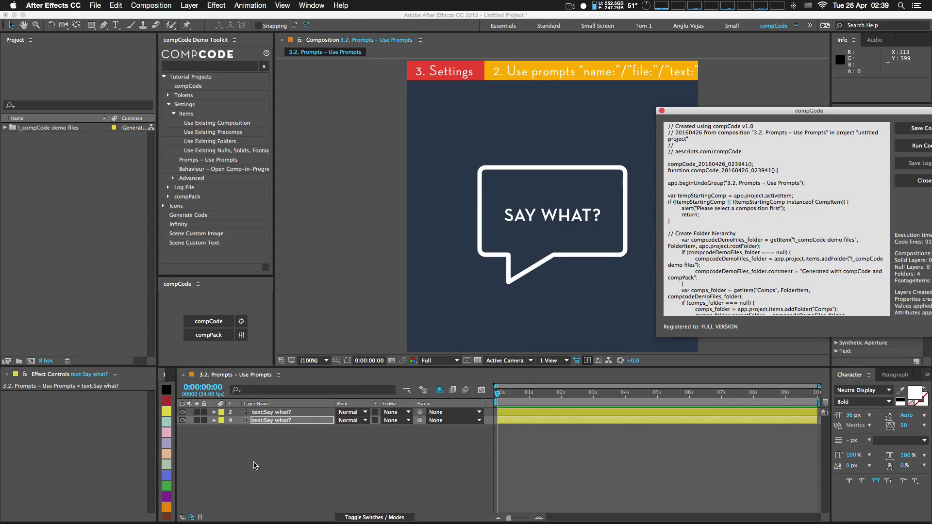
{"action": "left_click", "coordinate": [269, 412]}
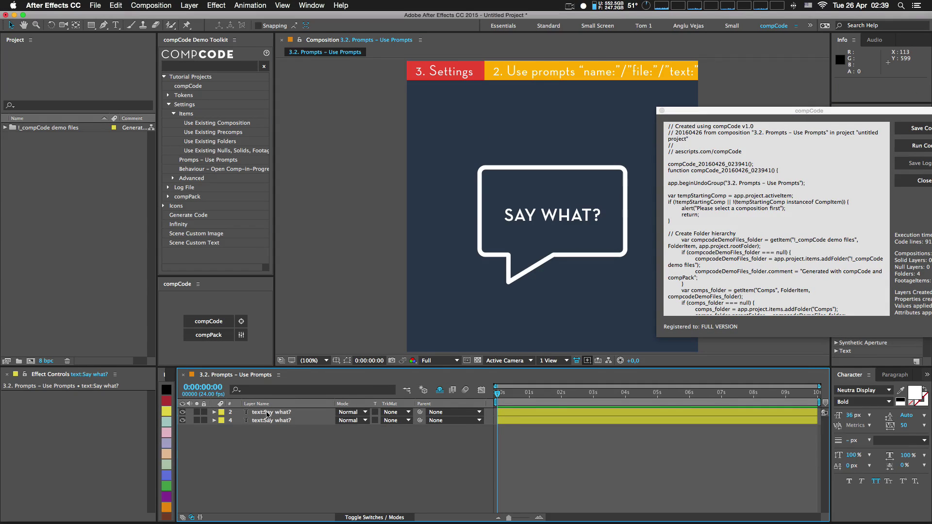
{"action": "left_click", "coordinate": [241, 321]}
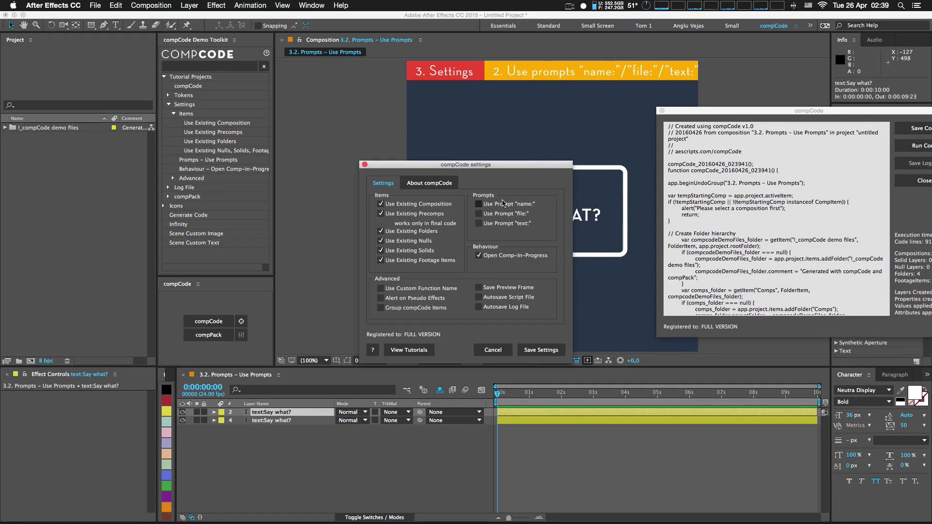
{"action": "left_click_drag", "start_coordinate": [510, 169], "coordinate": [342, 143]}
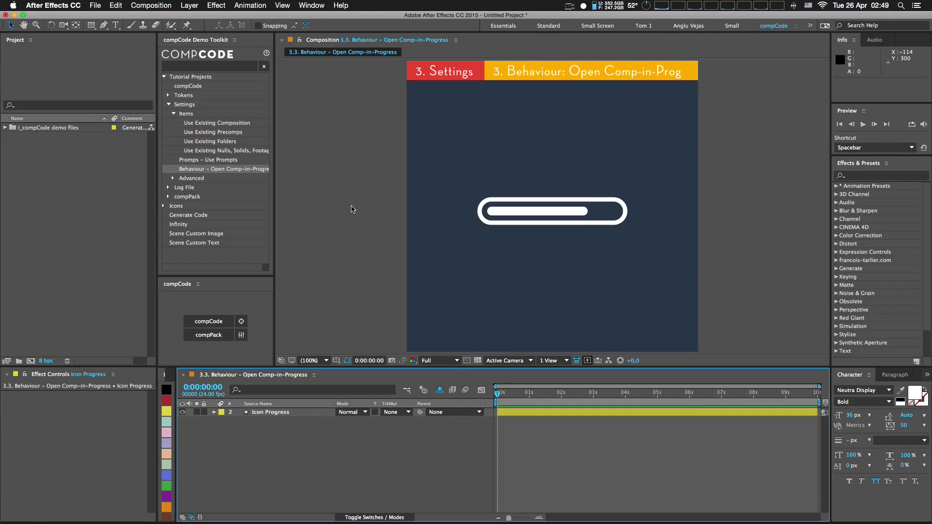
{"action": "left_click", "coordinate": [242, 336]}
{"action": "left_click_drag", "start_coordinate": [490, 167], "coordinate": [356, 116]}
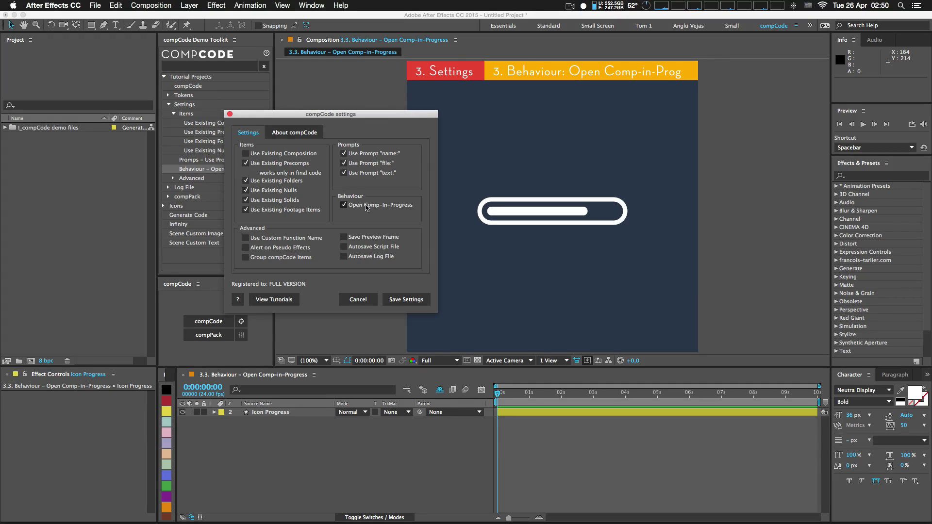
{"action": "left_click", "coordinate": [354, 299]}
- Load the compCode tutorial project from the Demo Toolkit and show compCode settings at the timeline start
{"action": "left_click", "coordinate": [209, 86]}
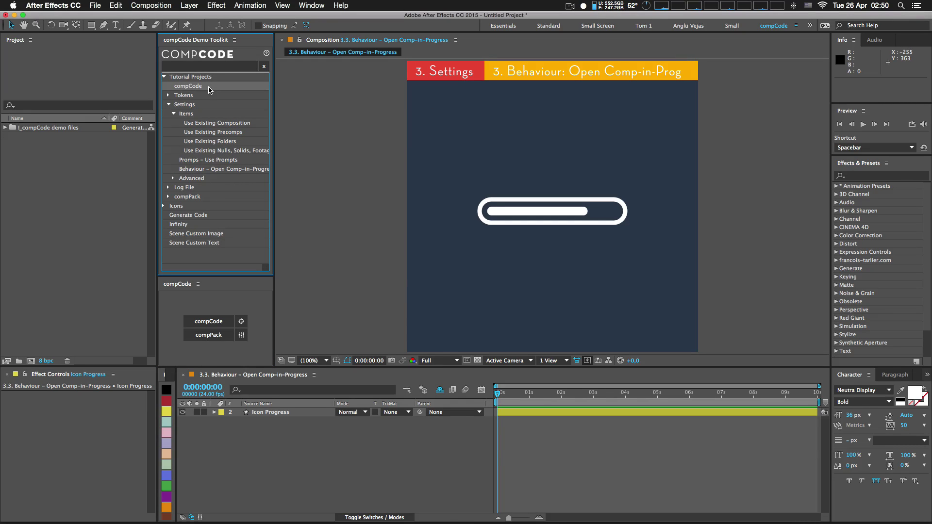
{"action": "double_click", "coordinate": [198, 88]}
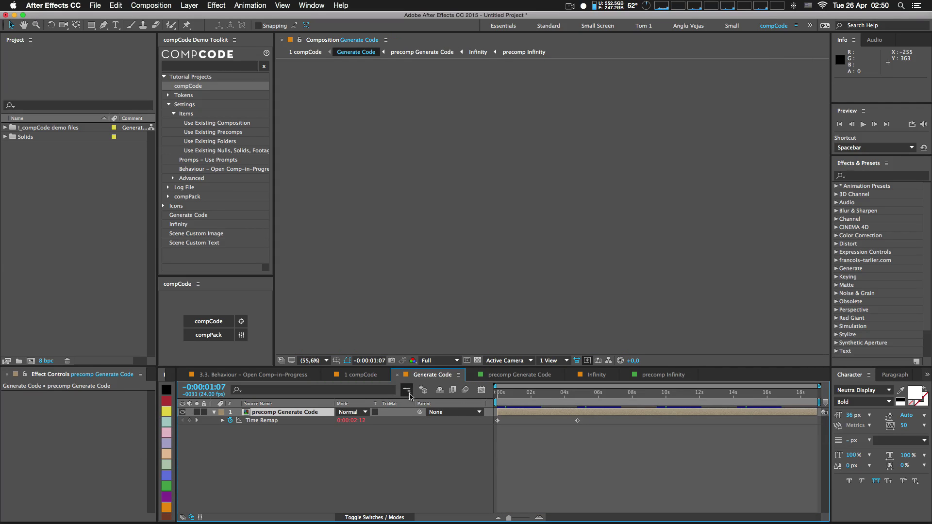
{"action": "left_click", "coordinate": [241, 335]}
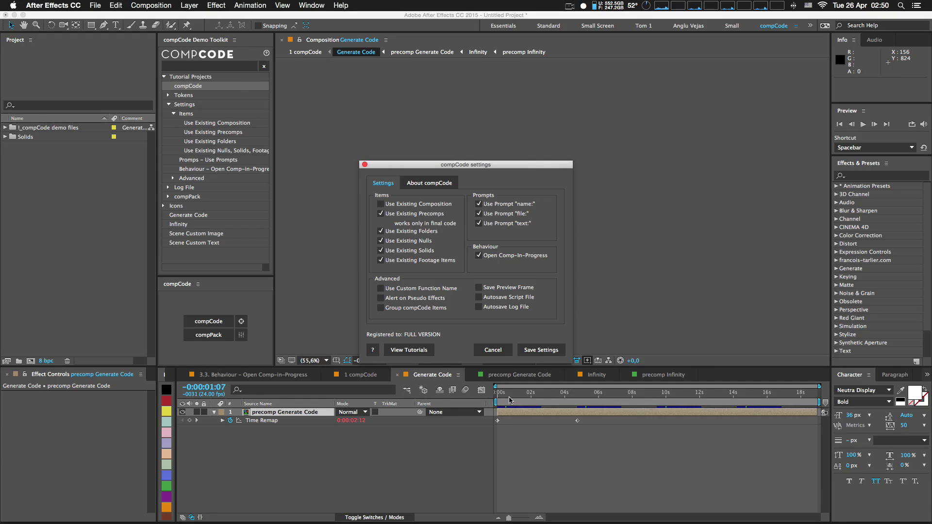
{"action": "left_click", "coordinate": [495, 399]}
{"action": "left_click_drag", "start_coordinate": [448, 174], "coordinate": [227, 134]}
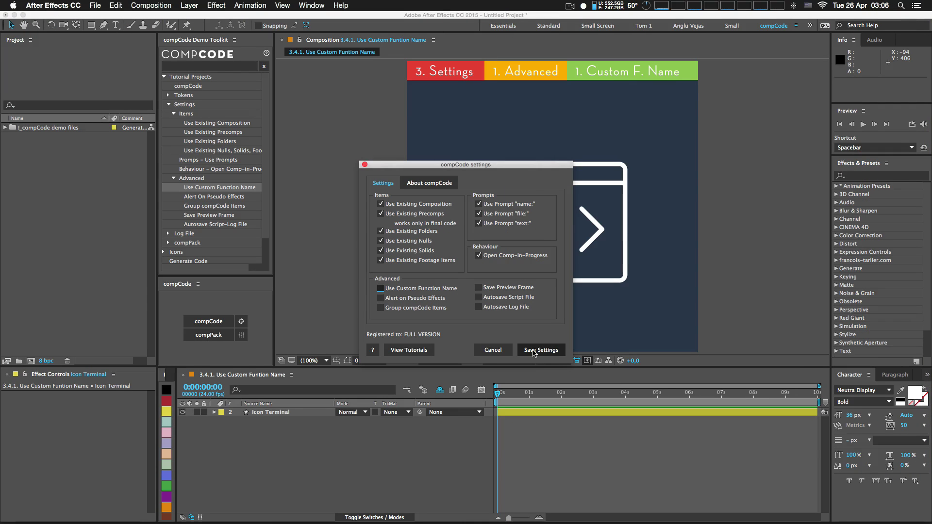
- Open compCode.jsx in Sublime Text, select the function name compCode_20160425_235418, and return to After Effects
{"action": "key", "text": "super+Tab"}
{"action": "key", "text": "super+Tab"}
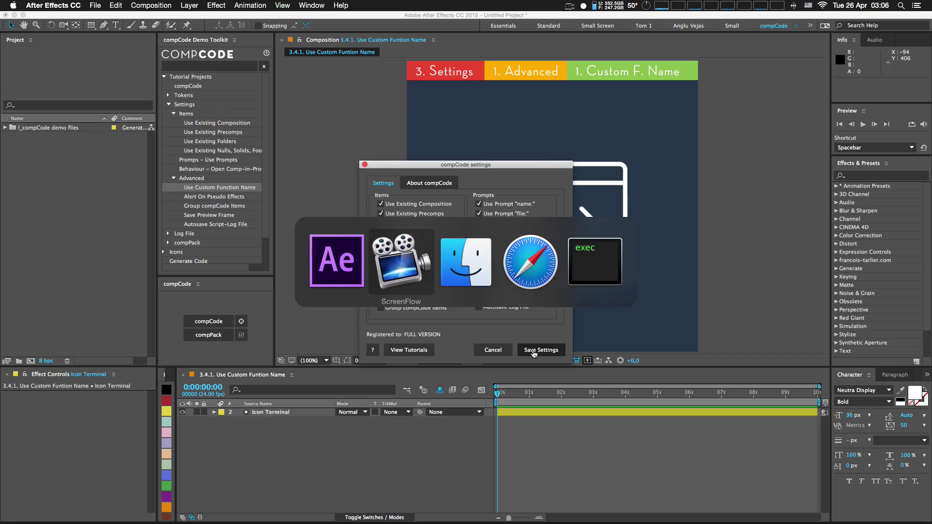
{"action": "double_click", "coordinate": [425, 219]}
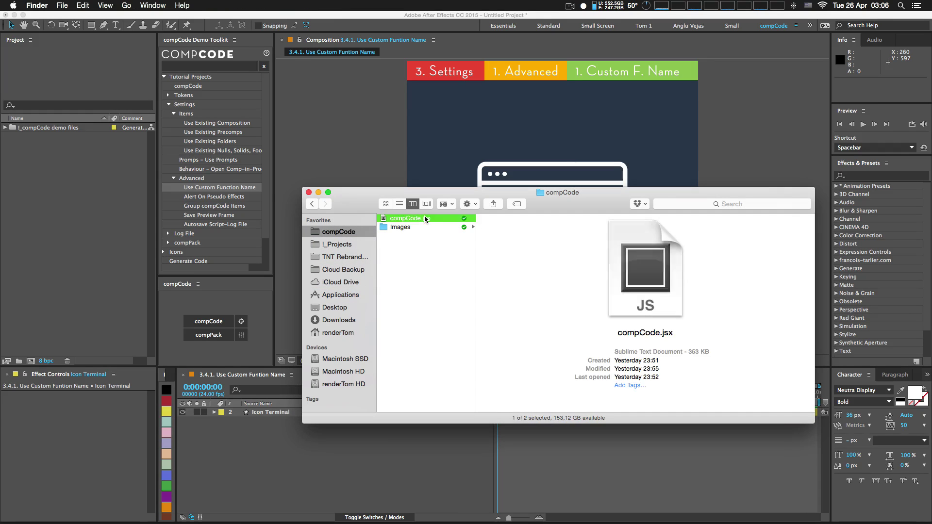
{"action": "left_click_drag", "start_coordinate": [332, 33], "coordinate": [402, 46]}
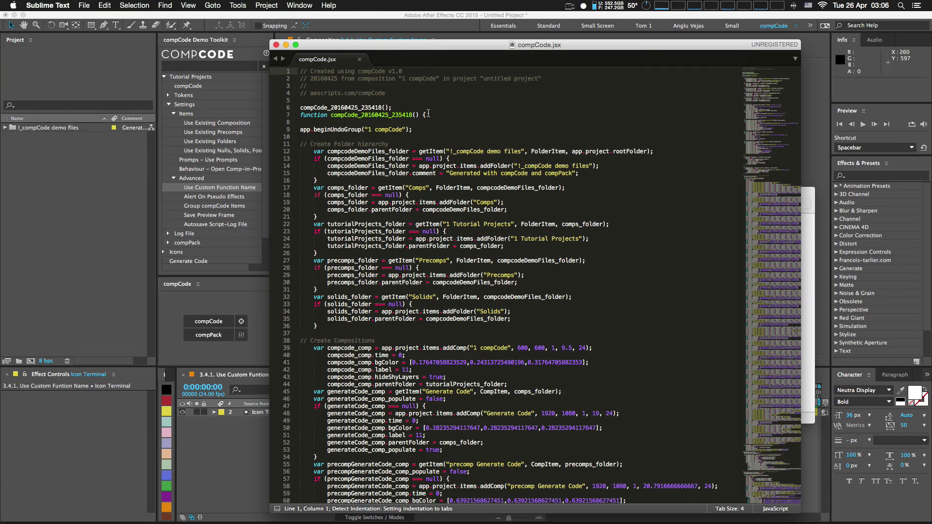
{"action": "left_click_drag", "start_coordinate": [433, 117], "coordinate": [299, 108]}
{"action": "double_click", "coordinate": [337, 109]}
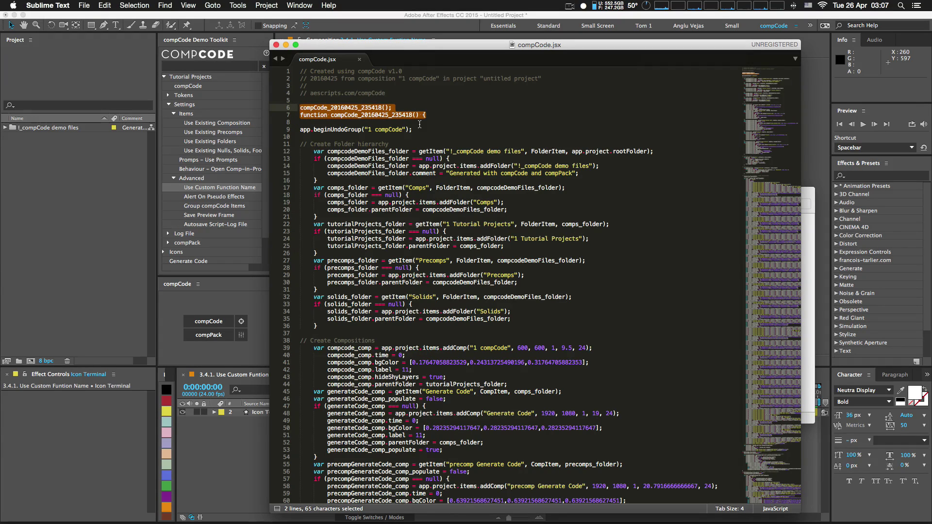
{"action": "left_click", "coordinate": [244, 439]}
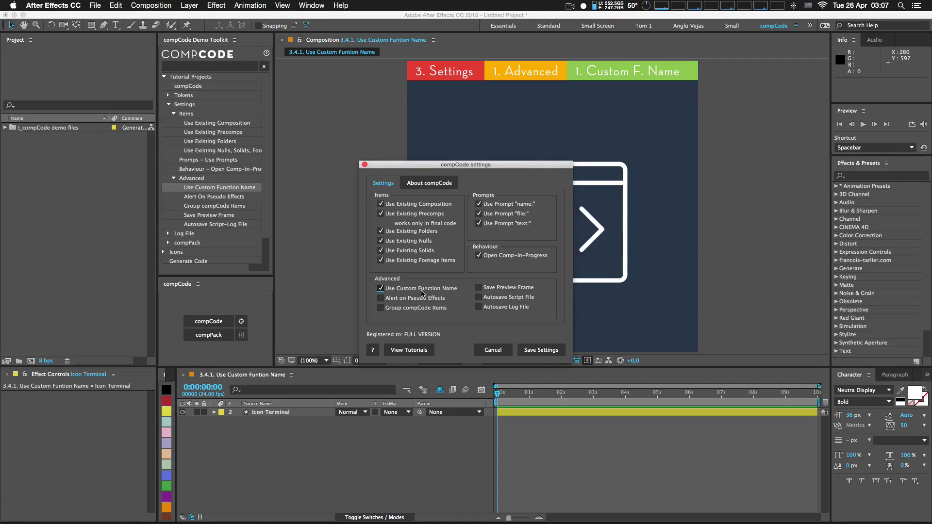
- Save settings and generate the Icon Terminal comp's code with the function name 'terminal'
{"action": "left_click", "coordinate": [537, 351]}
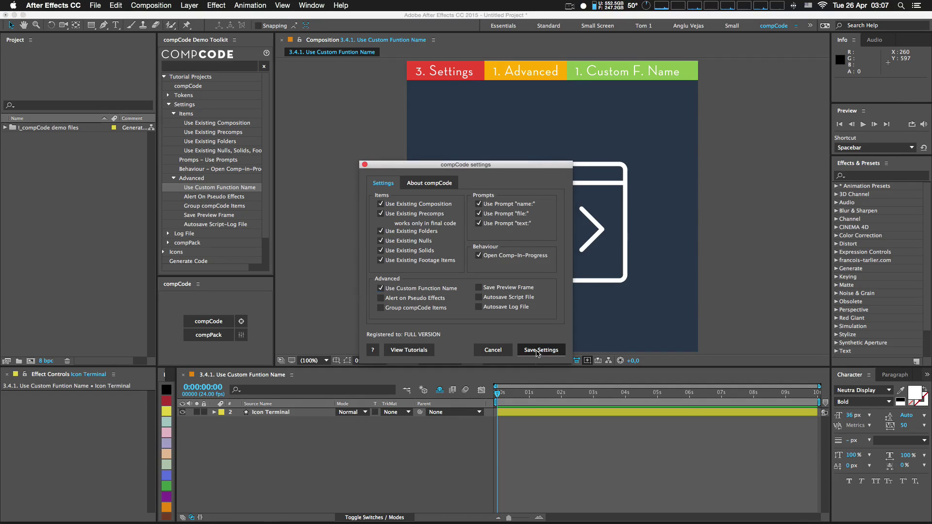
{"action": "left_click", "coordinate": [300, 440]}
{"action": "left_click", "coordinate": [280, 413]}
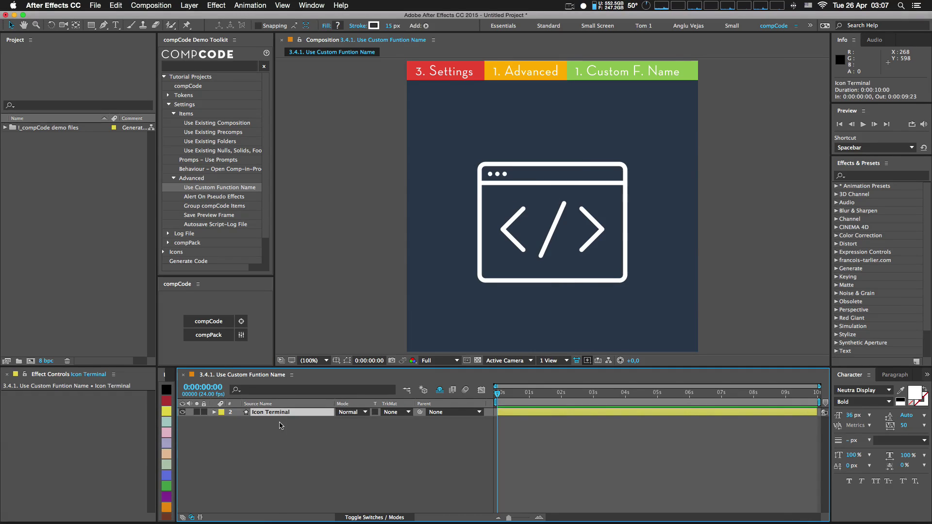
{"action": "left_click", "coordinate": [228, 322]}
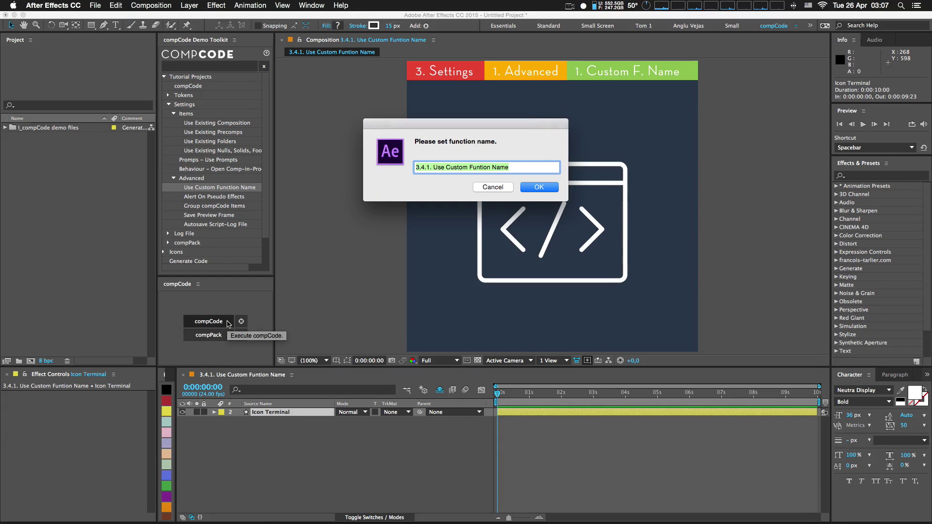
{"action": "left_click_drag", "start_coordinate": [439, 131], "coordinate": [348, 108]}
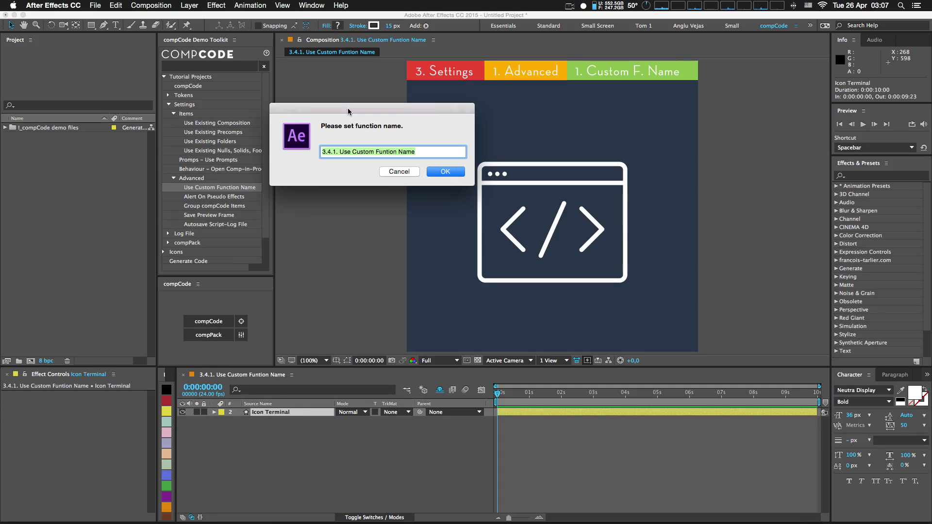
{"action": "type", "text": "terminal"}
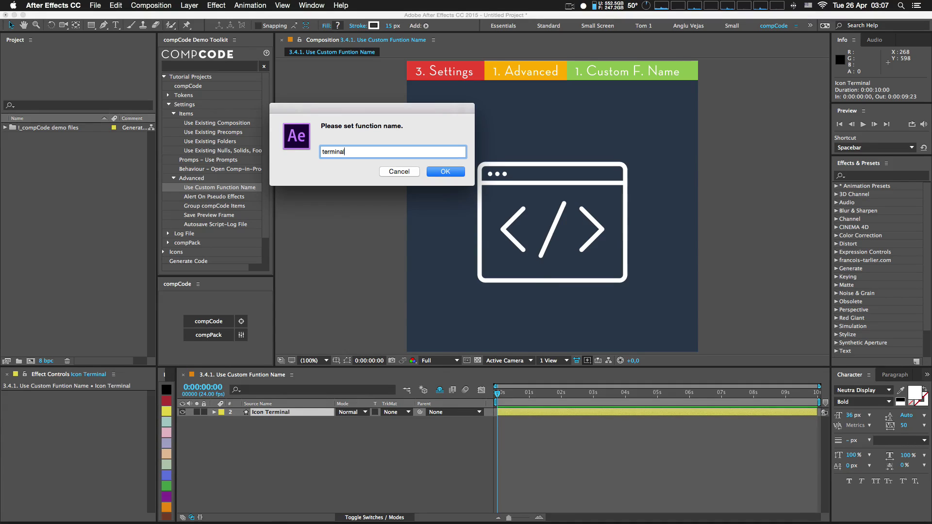
{"action": "key", "text": "Return"}
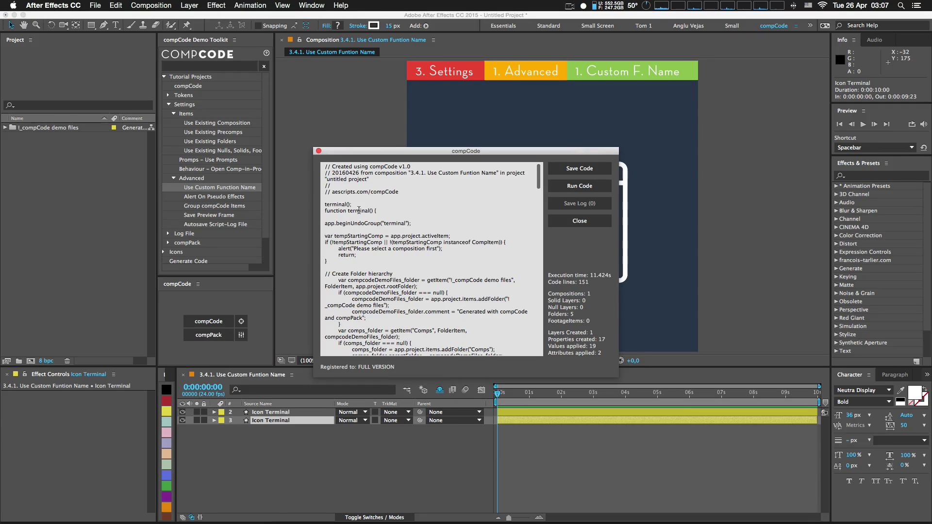
{"action": "left_click_drag", "start_coordinate": [384, 211], "coordinate": [301, 208]}
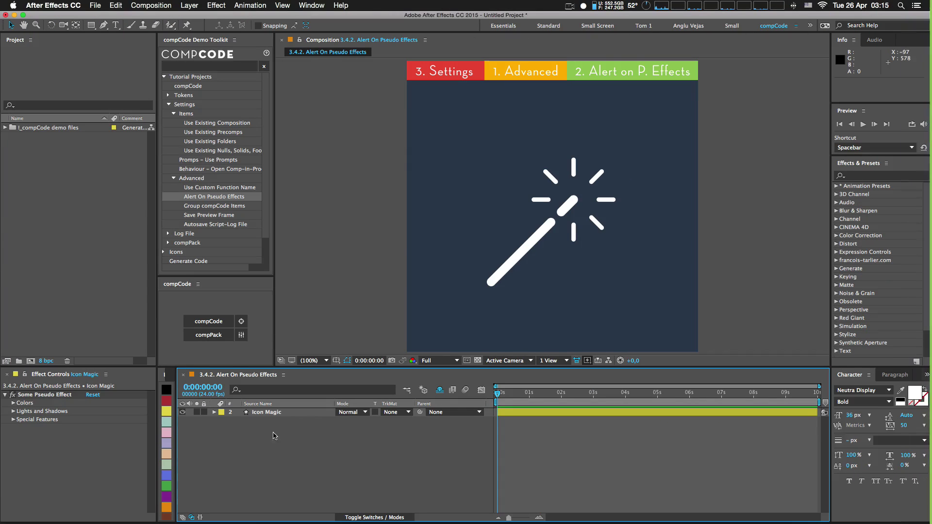
- Turn on Alert on Pseudo Effects in compCode settings for the Icon Magic comp and save
{"action": "left_click", "coordinate": [277, 414]}
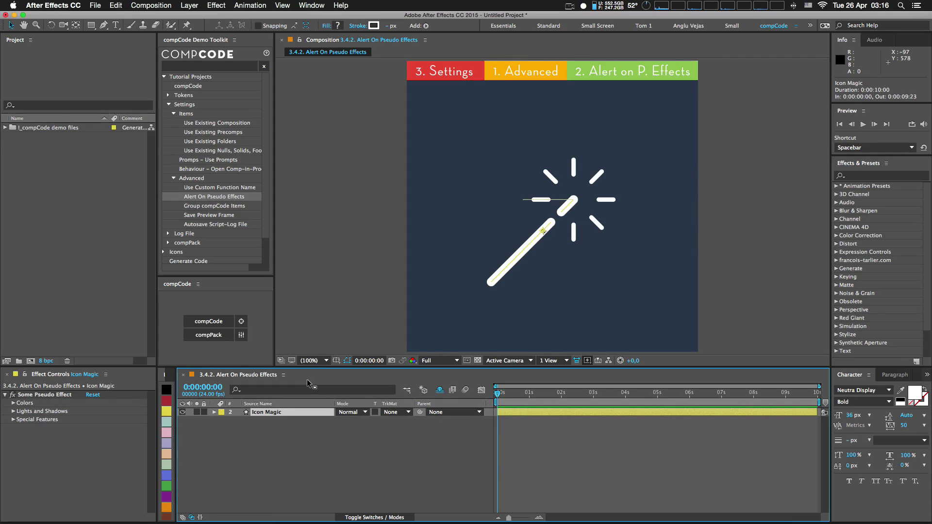
{"action": "left_click", "coordinate": [241, 335]}
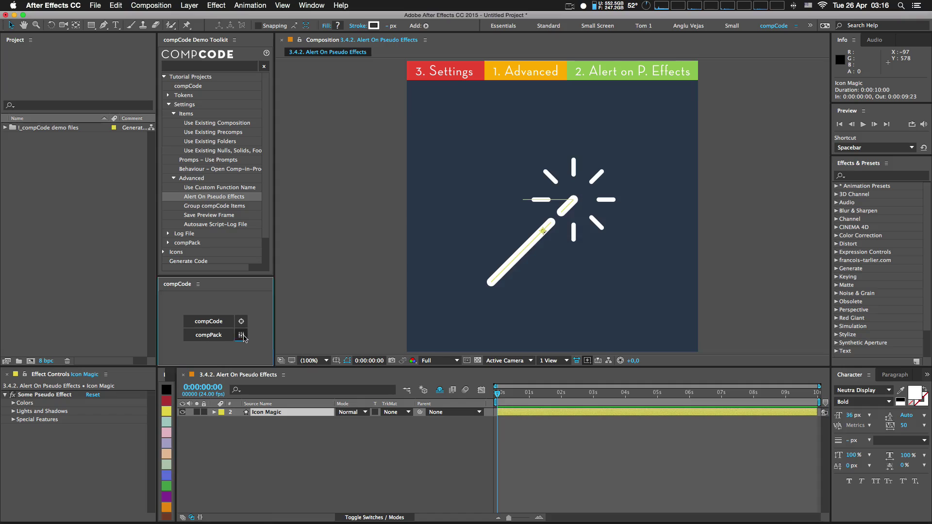
{"action": "double_click", "coordinate": [410, 299]}
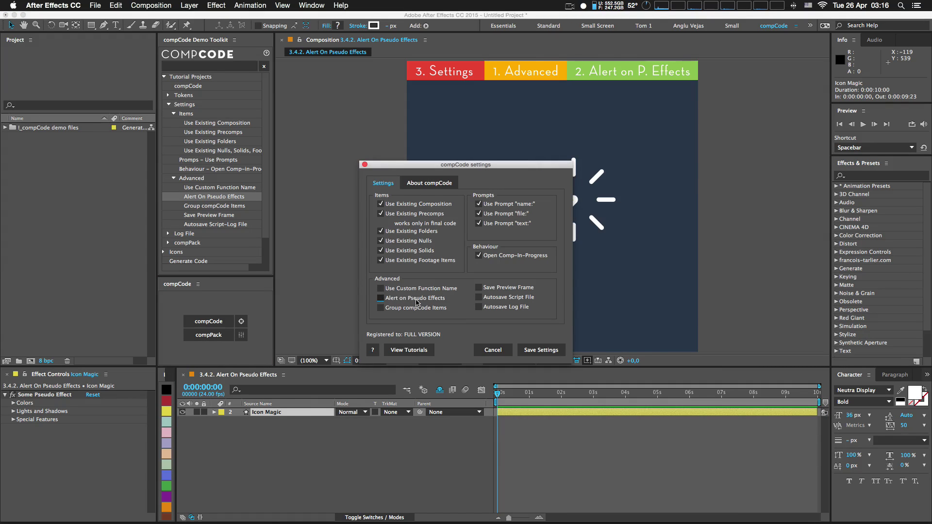
{"action": "left_click_drag", "start_coordinate": [475, 165], "coordinate": [764, 106]}
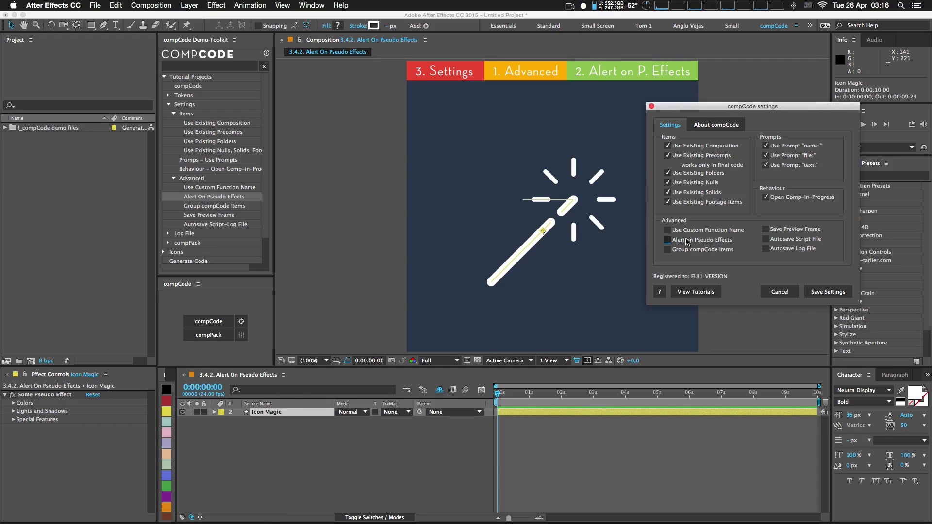
{"action": "left_click", "coordinate": [687, 241]}
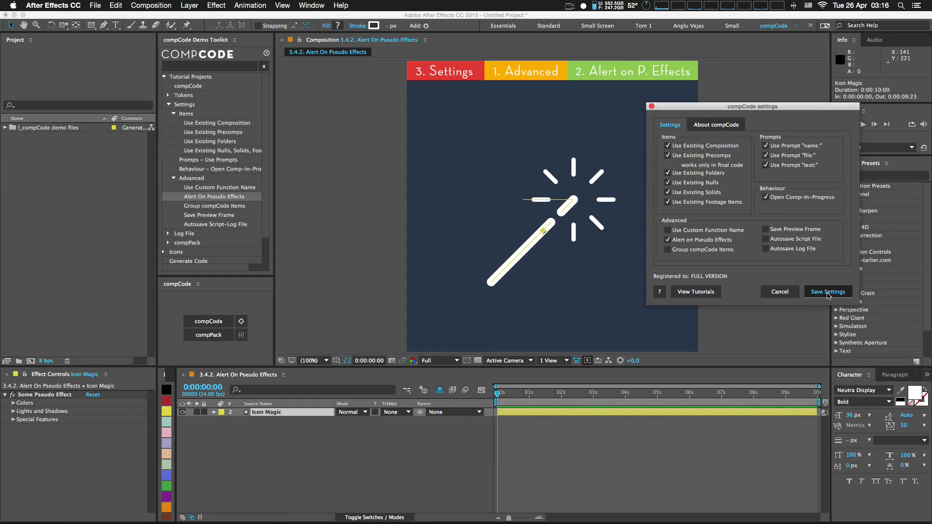
{"action": "left_click", "coordinate": [828, 293]}
- Regenerate code from the Icon Magic layer and read the pseudo effect warning
{"action": "left_click", "coordinate": [266, 411]}
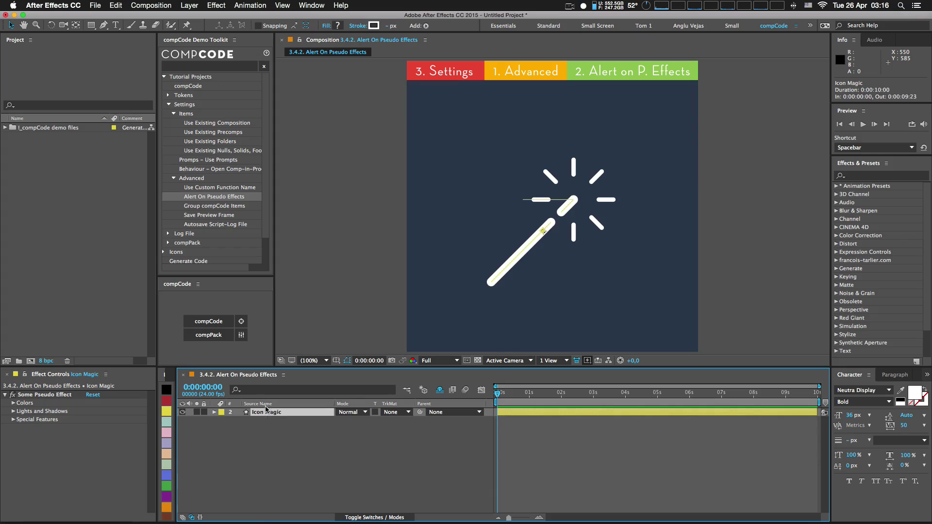
{"action": "left_click", "coordinate": [219, 322]}
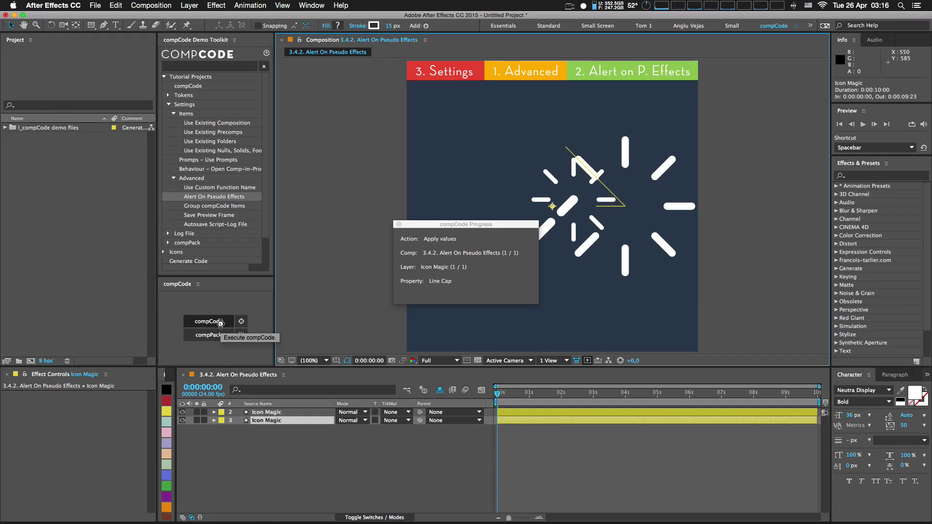
{"action": "left_click_drag", "start_coordinate": [491, 120], "coordinate": [394, 128]}
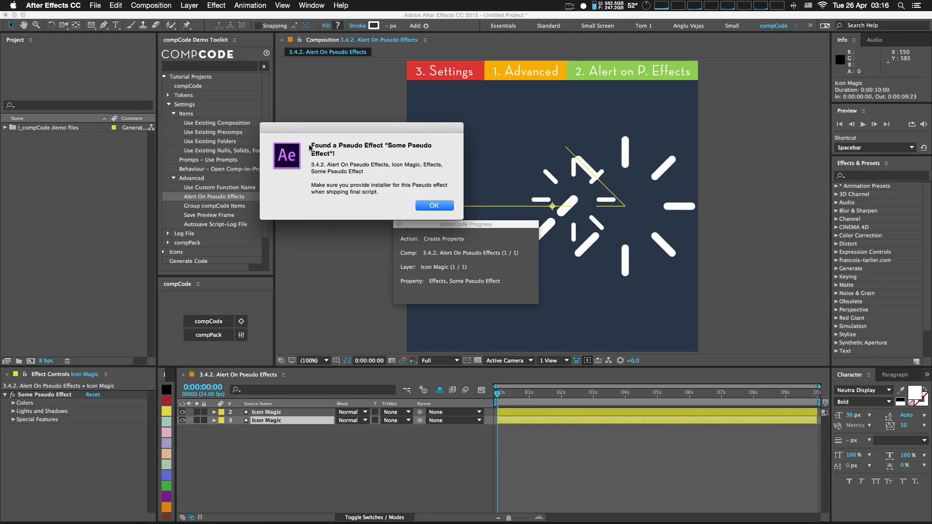
{"action": "left_click_drag", "start_coordinate": [310, 147], "coordinate": [414, 147]}
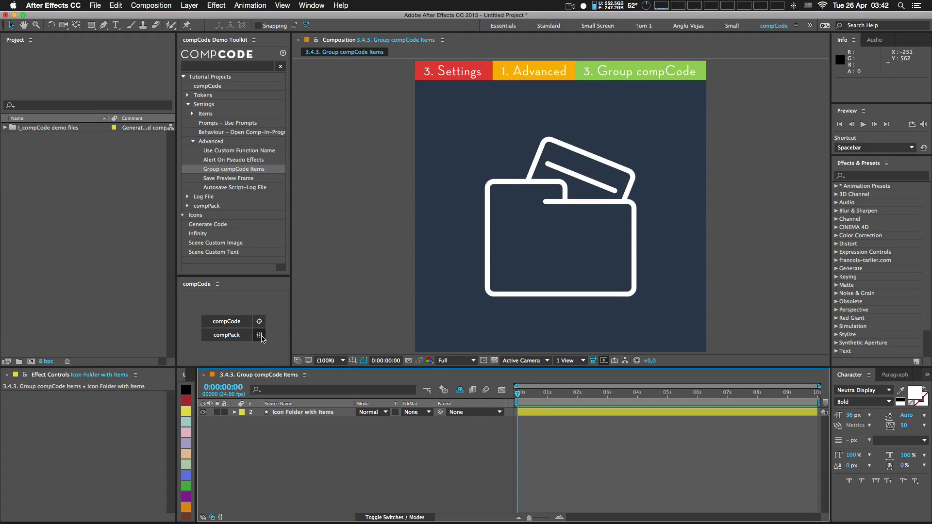
- Generate code from the Icon Folder with Items layer, undo the duplicate comp, and reopen compCode settings
{"action": "left_click", "coordinate": [4, 127], "text": "alt"}
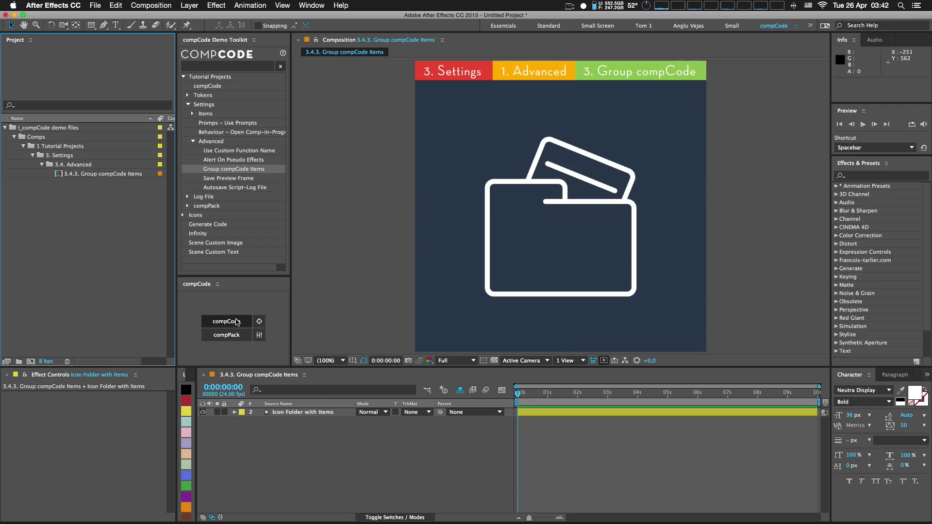
{"action": "left_click", "coordinate": [260, 335]}
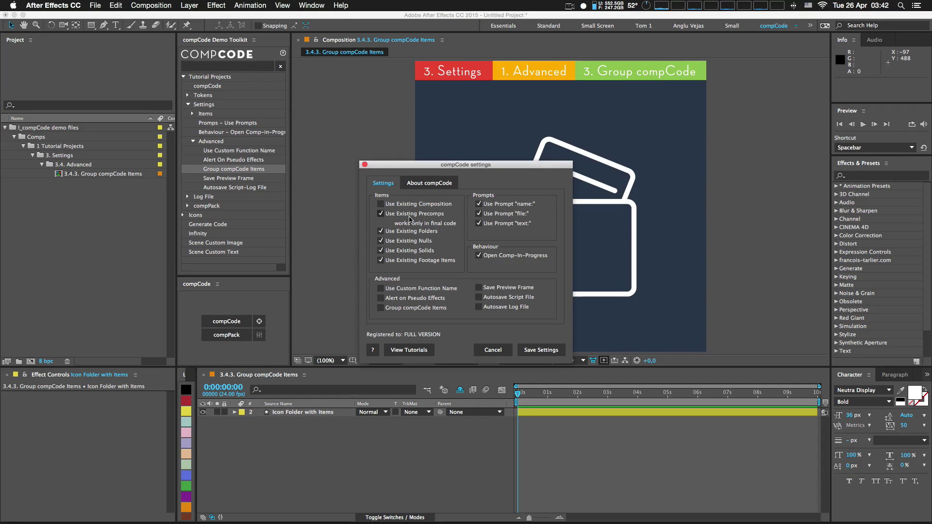
{"action": "left_click", "coordinate": [545, 351]}
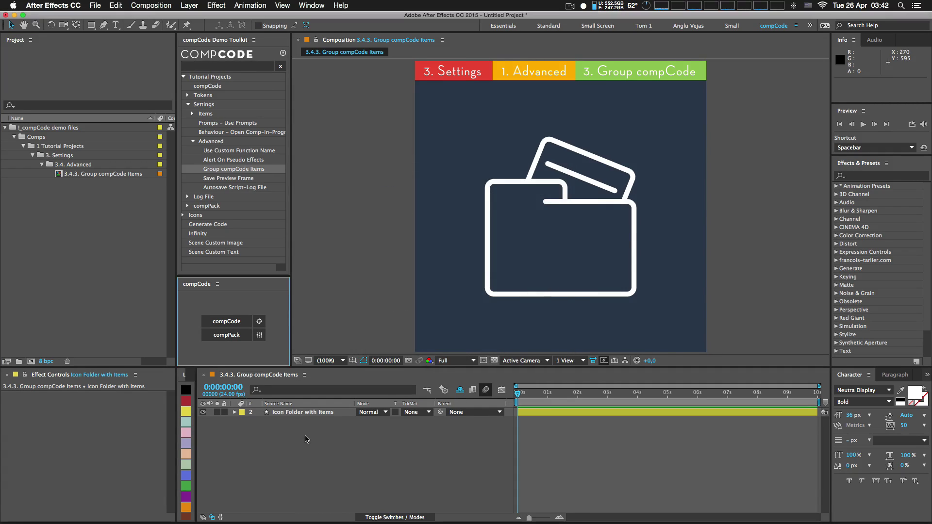
{"action": "left_click", "coordinate": [301, 412]}
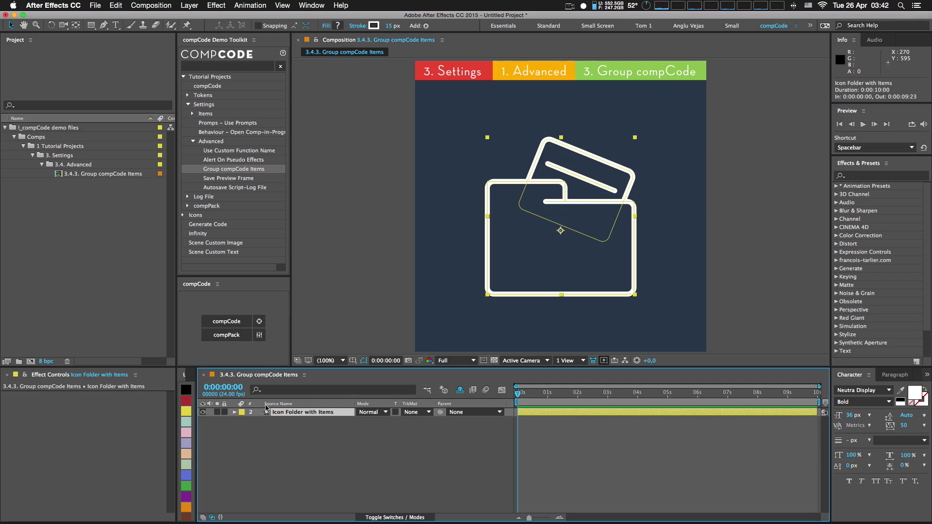
{"action": "left_click", "coordinate": [238, 322]}
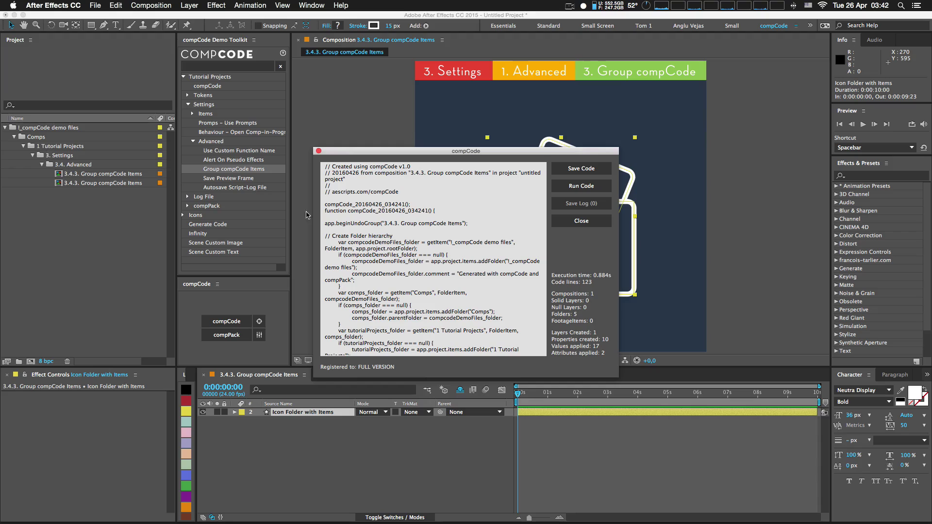
{"action": "left_click", "coordinate": [573, 223]}
{"action": "key", "text": "super+z"}
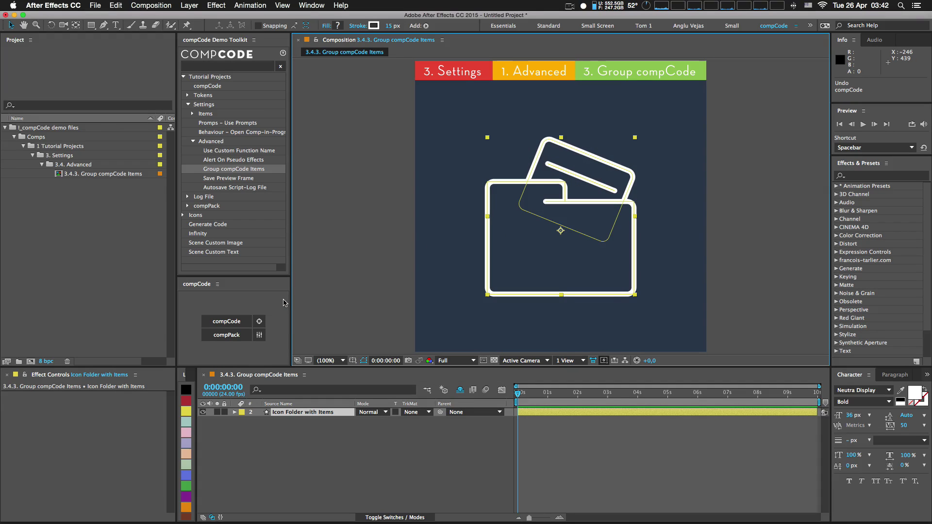
{"action": "left_click", "coordinate": [260, 335]}
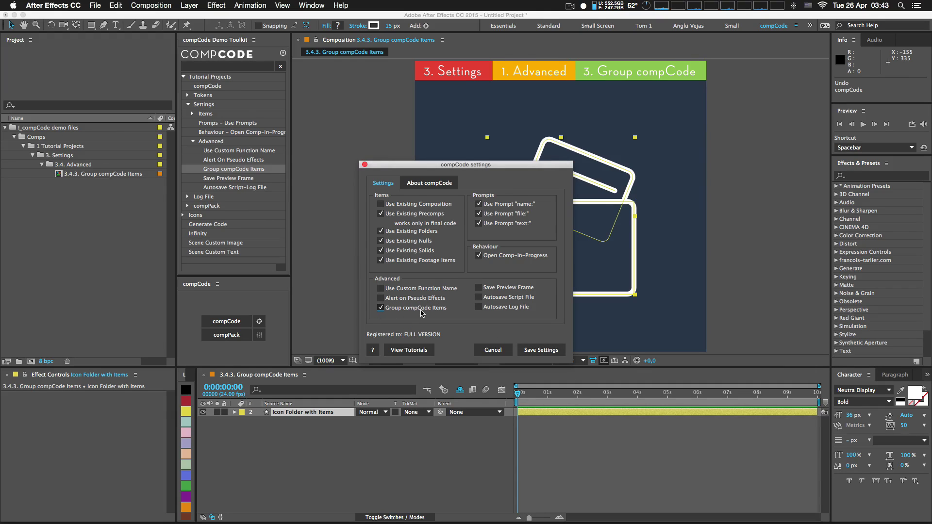
- Save the grouping setting and run compCode on the Icon Folder with Items layer
{"action": "left_click", "coordinate": [540, 349]}
{"action": "left_click", "coordinate": [266, 447]}
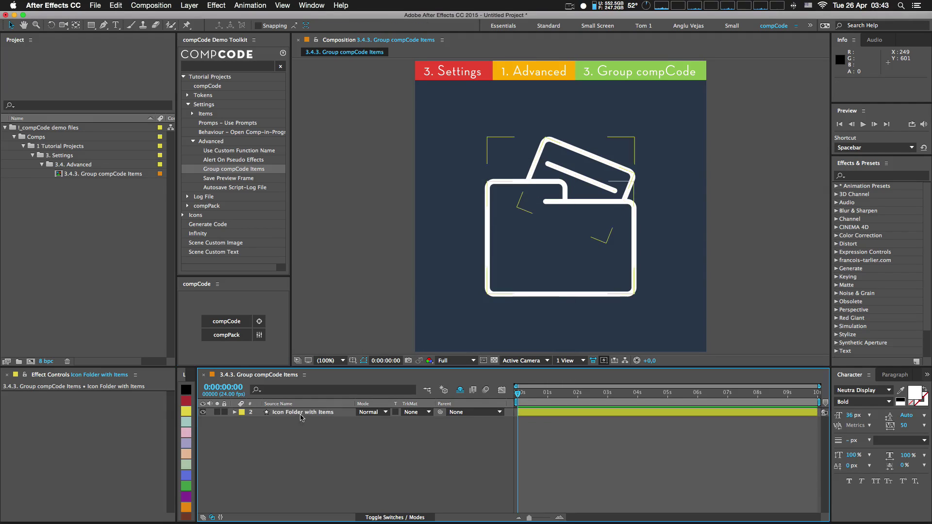
{"action": "left_click", "coordinate": [257, 412]}
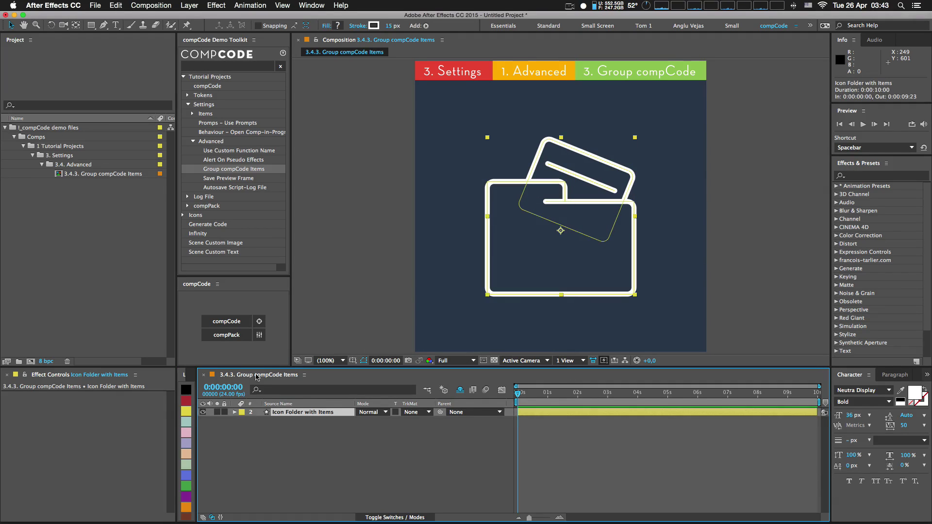
{"action": "left_click", "coordinate": [239, 325]}
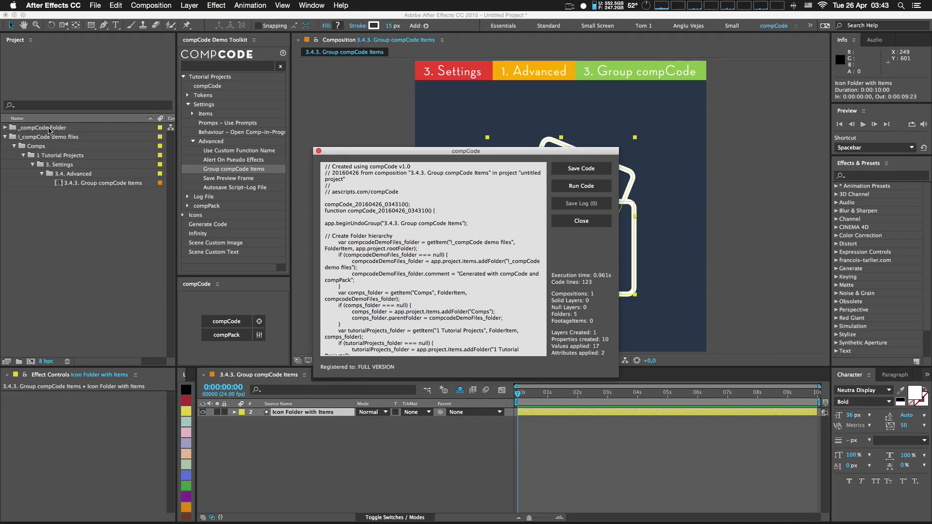
- Expand the new _compCode Folder to confirm the comp copy, then close the code window
{"action": "left_click", "coordinate": [23, 128]}
{"action": "left_click", "coordinate": [6, 128]}
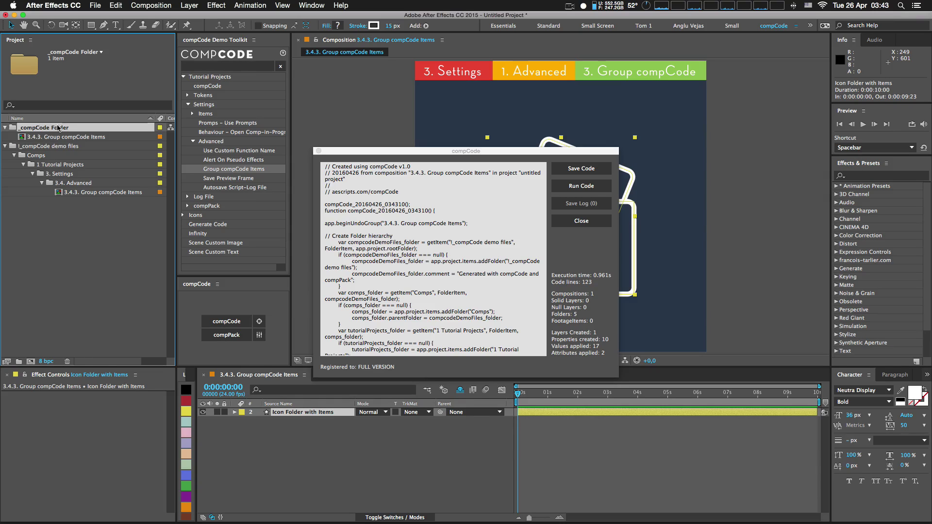
{"action": "left_click", "coordinate": [589, 223]}
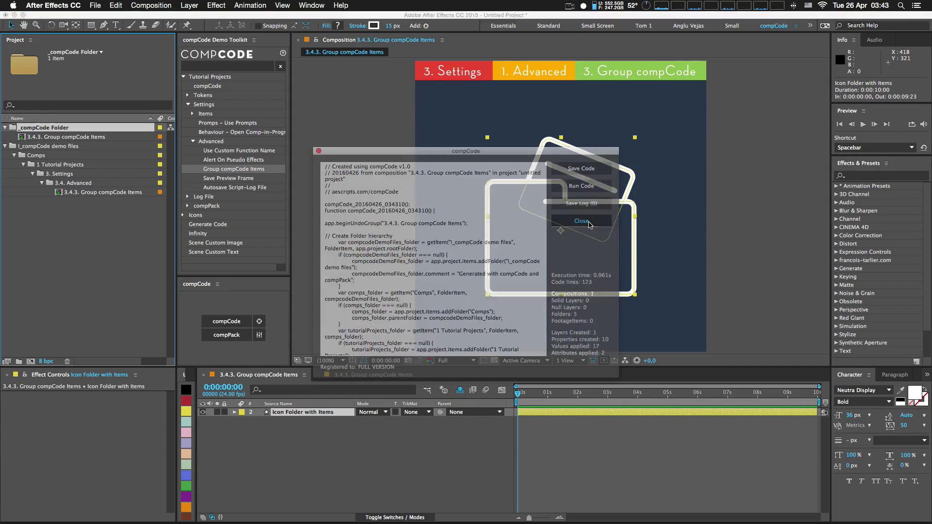
{"action": "left_click", "coordinate": [260, 336]}
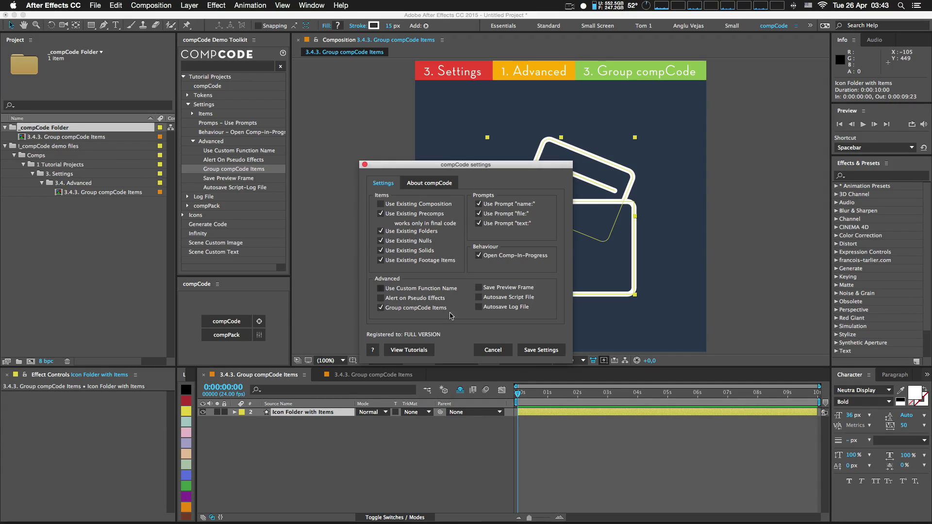
- Undo the grouped output, turn off Use Existing Folders, and regenerate the comp
{"action": "left_click", "coordinate": [493, 350]}
{"action": "key", "text": "super+z"}
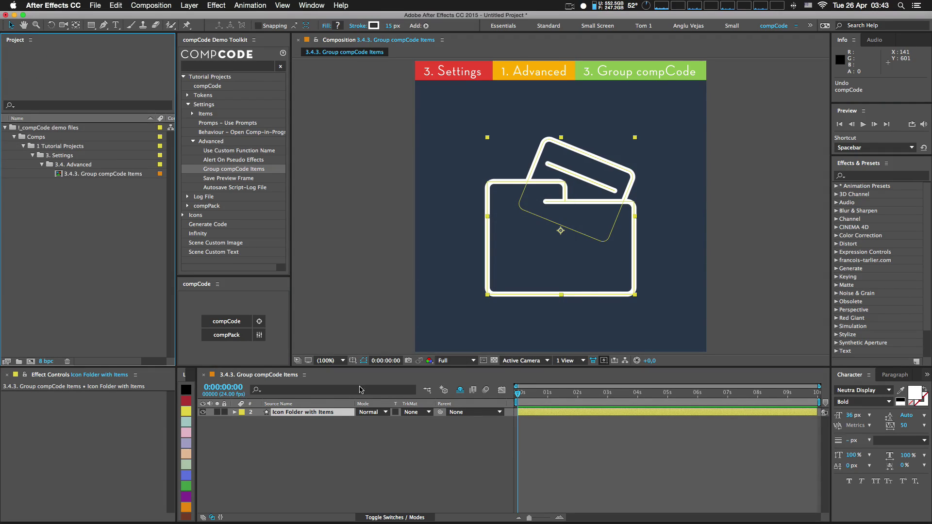
{"action": "left_click", "coordinate": [259, 335]}
{"action": "left_click", "coordinate": [381, 231]}
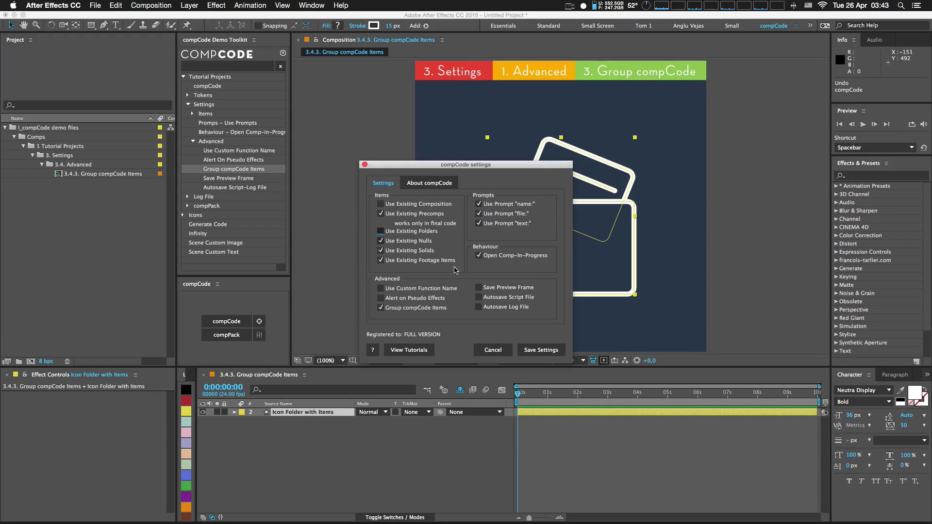
{"action": "left_click", "coordinate": [541, 350]}
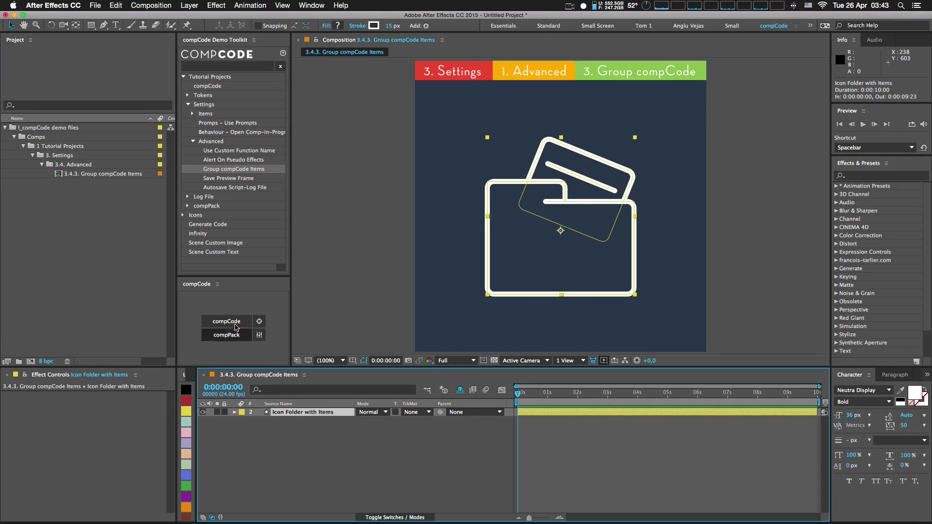
{"action": "left_click", "coordinate": [237, 326]}
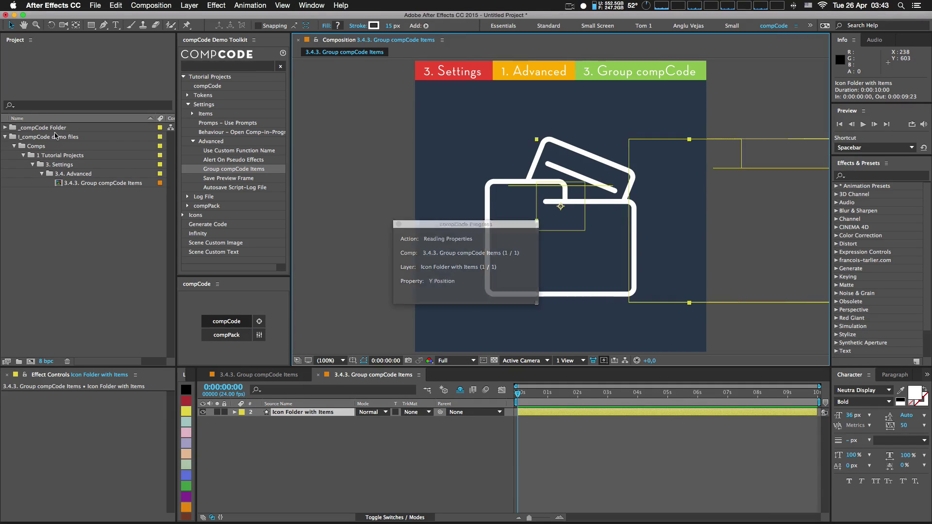
- Expand the _compCode Folder's full hierarchy down to 3.4. Advanced, then delete the folder
{"action": "left_click", "coordinate": [5, 127]}
{"action": "left_click", "coordinate": [14, 137]}
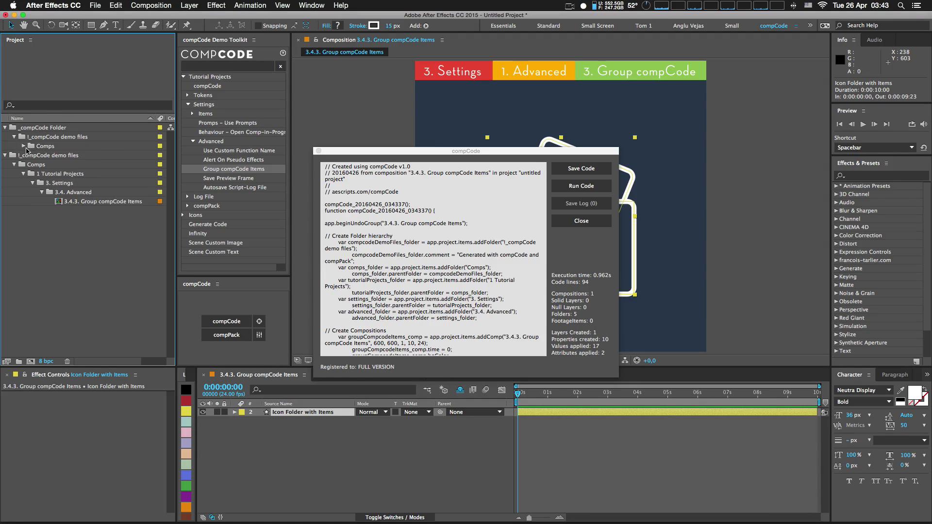
{"action": "left_click", "coordinate": [24, 146]}
{"action": "left_click", "coordinate": [32, 155]}
{"action": "left_click", "coordinate": [42, 164]}
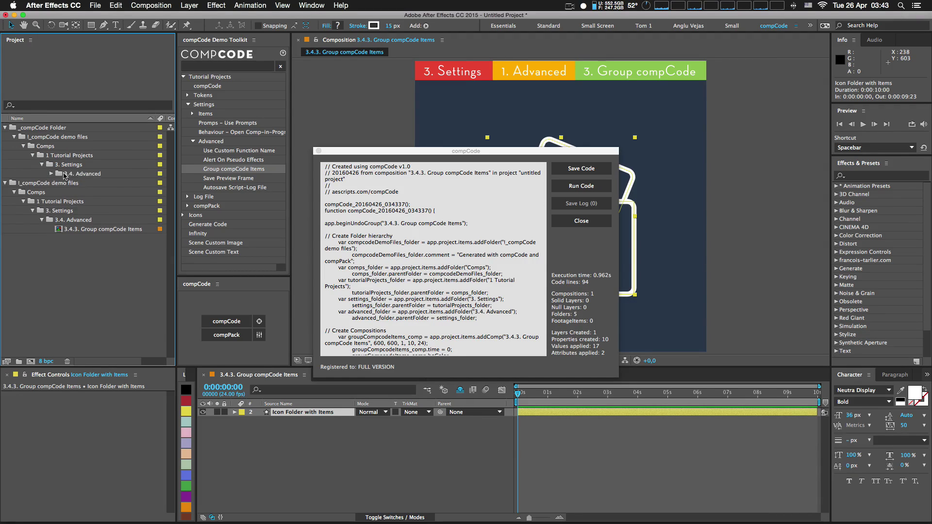
{"action": "left_click", "coordinate": [52, 173]}
{"action": "left_click", "coordinate": [33, 129]}
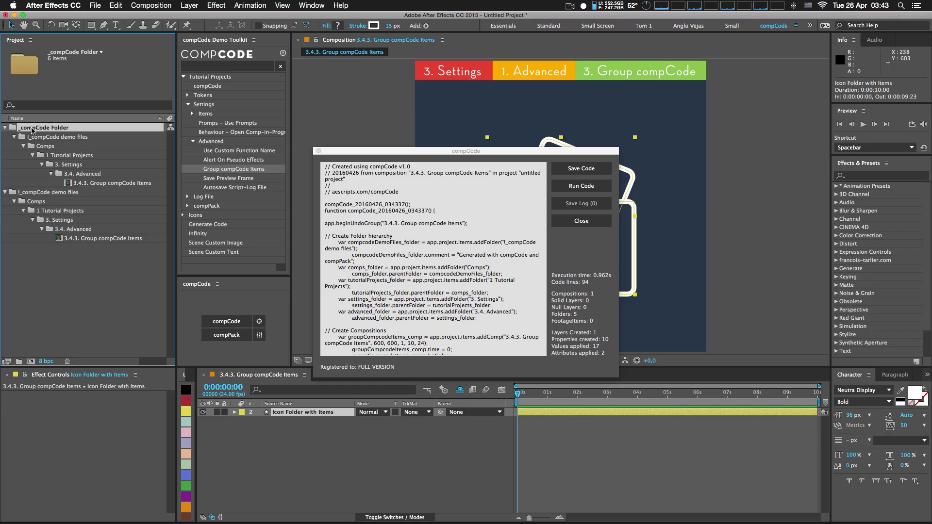
{"action": "key", "text": "Delete"}
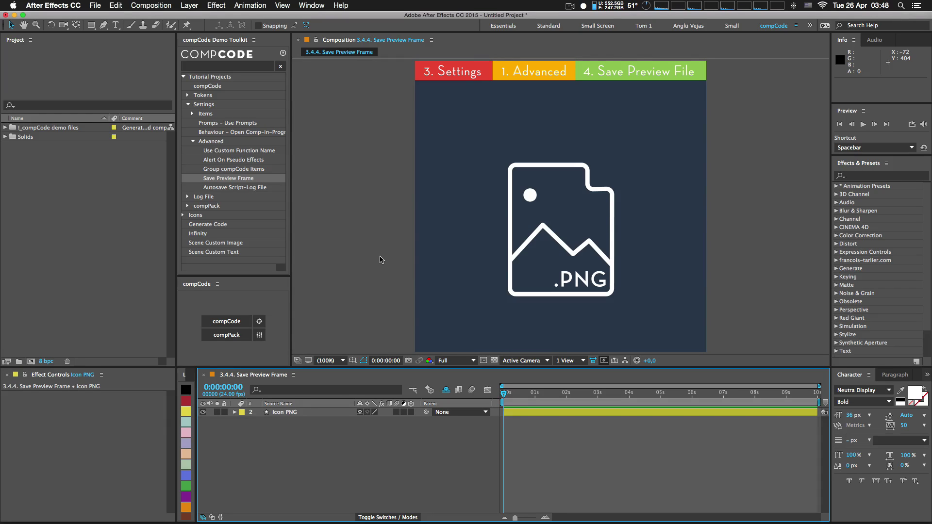
- Enable saving a preview frame and run compCode on the Icon PNG layer
{"action": "left_click", "coordinate": [259, 335]}
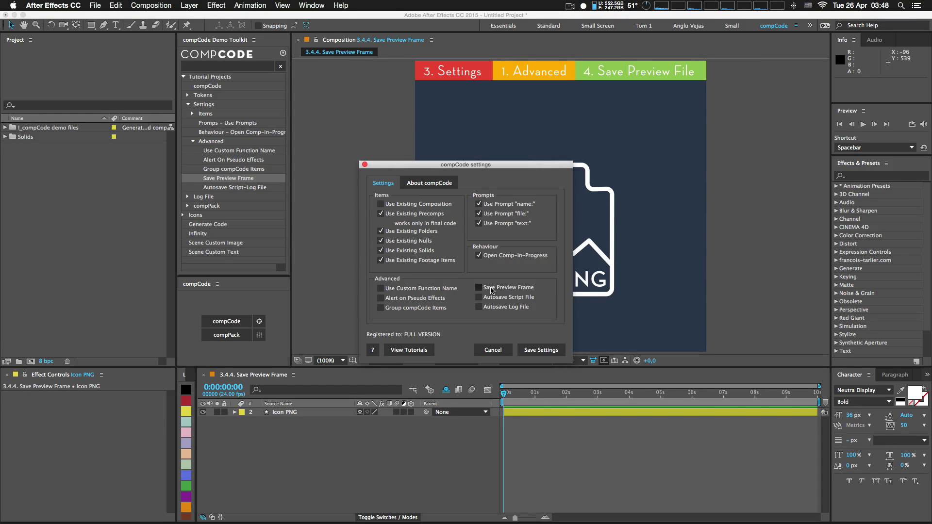
{"action": "left_click", "coordinate": [478, 288]}
{"action": "left_click", "coordinate": [541, 350]}
{"action": "left_click", "coordinate": [296, 412]}
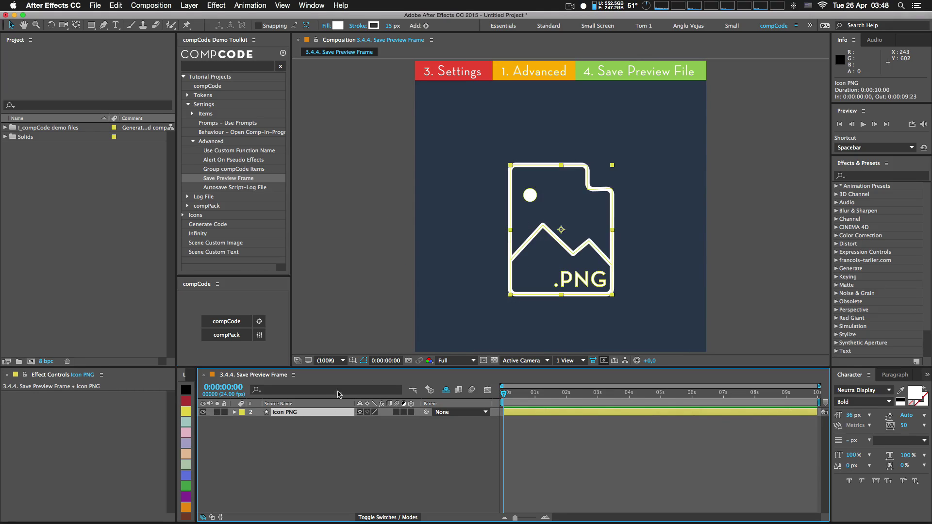
{"action": "left_click", "coordinate": [238, 323]}
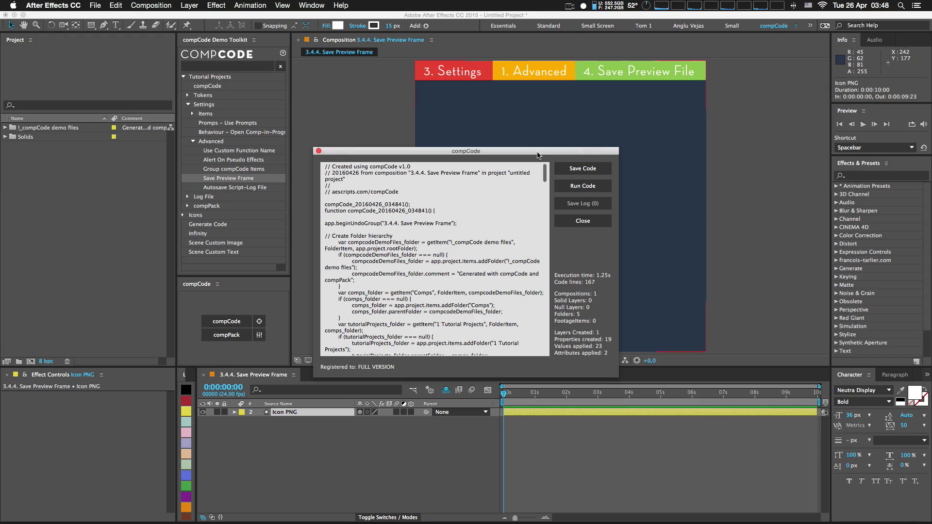
- Save the generated code as 'image script' JSX file, then switch to Finder
{"action": "left_click_drag", "start_coordinate": [466, 151], "coordinate": [253, 109]}
{"action": "left_click", "coordinate": [383, 131]}
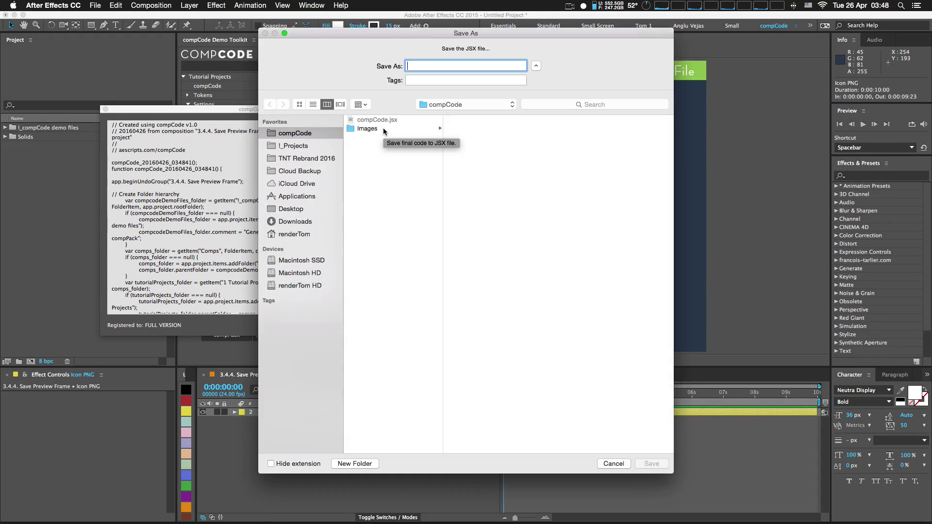
{"action": "left_click_drag", "start_coordinate": [481, 39], "coordinate": [407, 58]}
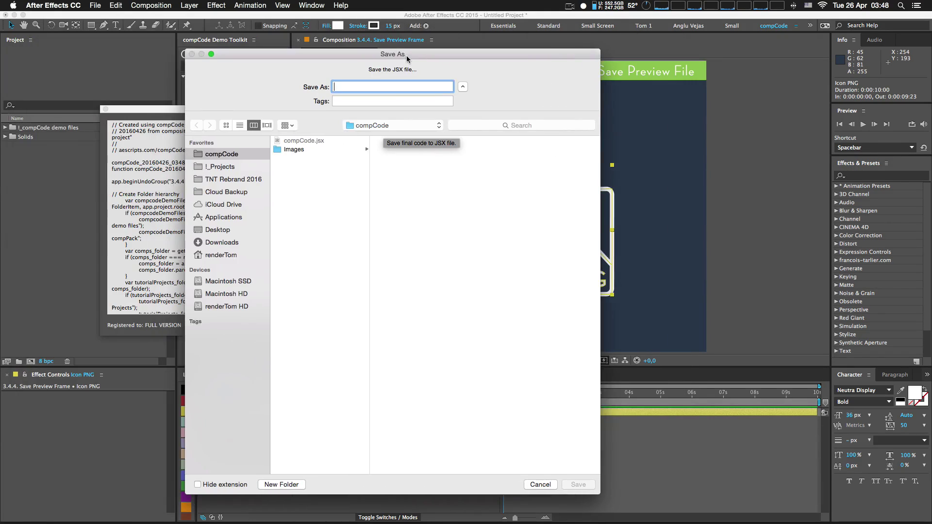
{"action": "type", "text": "image"}
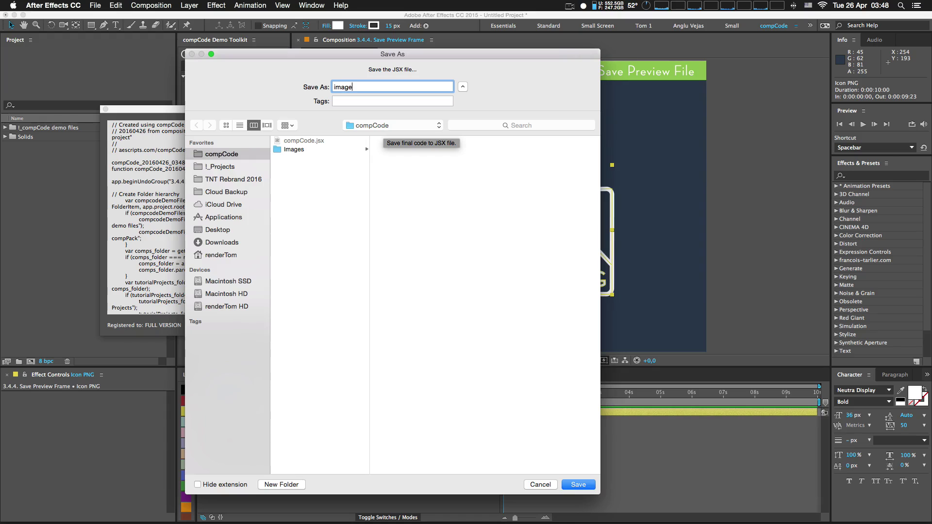
{"action": "type", "text": " script"}
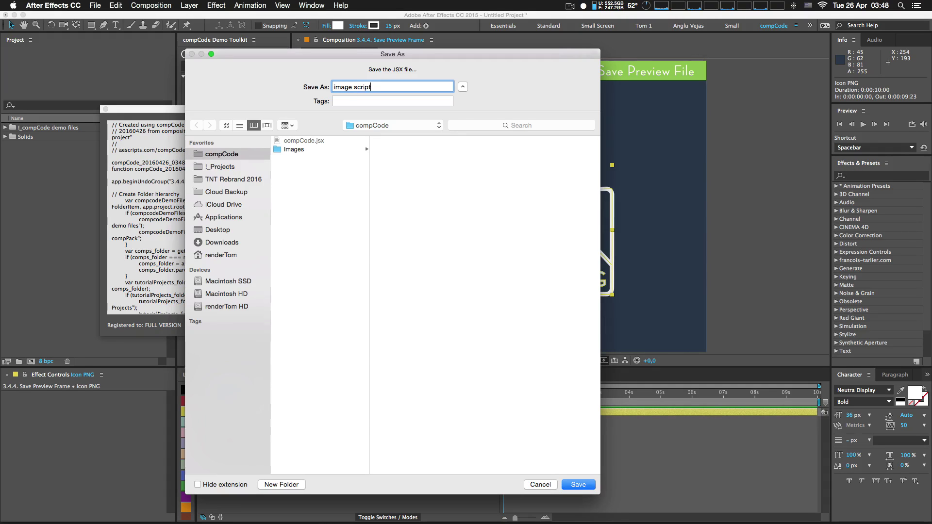
{"action": "key", "text": "Return"}
{"action": "key", "text": "super+Tab"}
{"action": "key", "text": "super+Tab"}
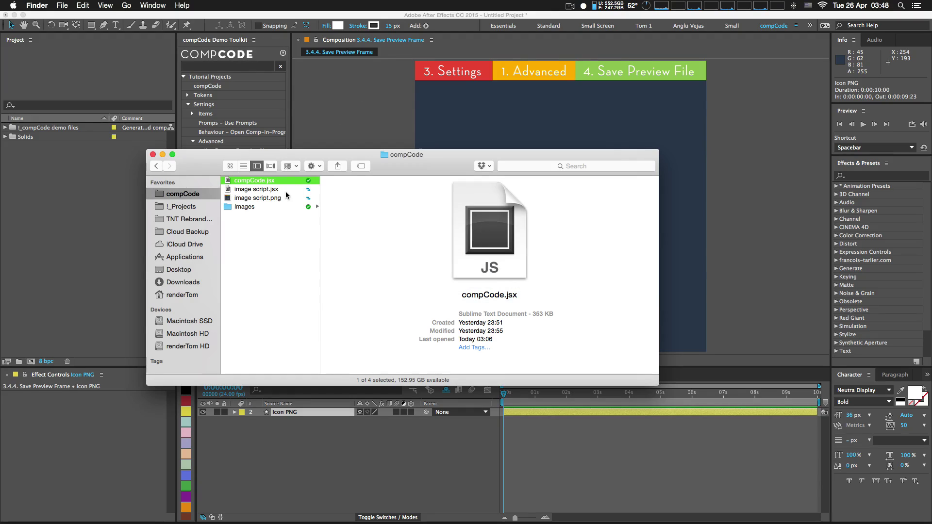
- Preview image script.png and image script.jsx, opening Quick Look on the PNG
{"action": "left_click", "coordinate": [281, 198]}
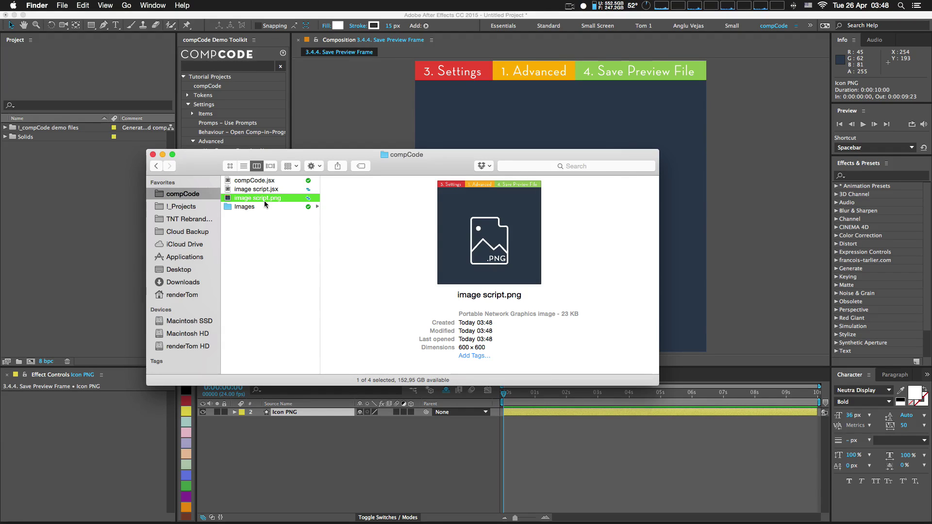
{"action": "key", "text": "Up"}
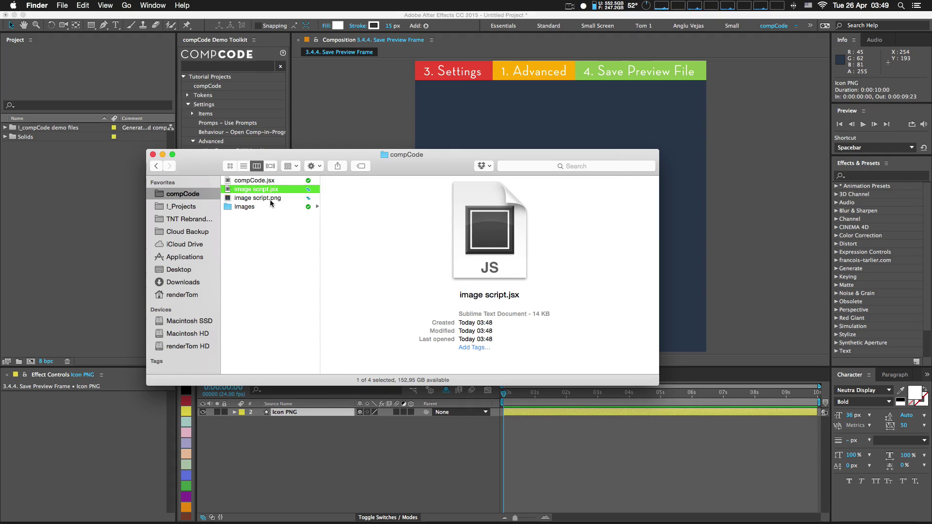
{"action": "key", "text": "Down"}
{"action": "key", "text": "space"}
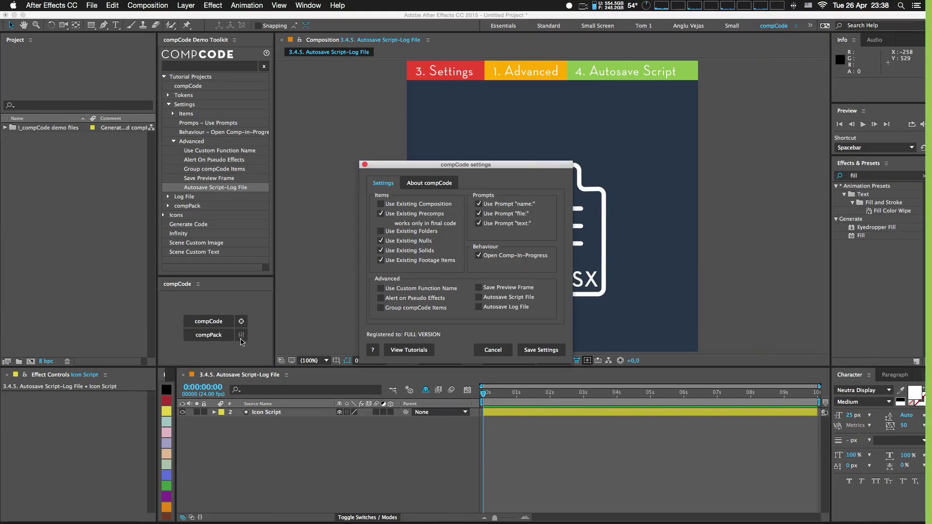
- Enable Autosave Script File and Autosave Log File, then save the project as 'autosave'
{"action": "left_click_drag", "start_coordinate": [478, 168], "coordinate": [369, 128]}
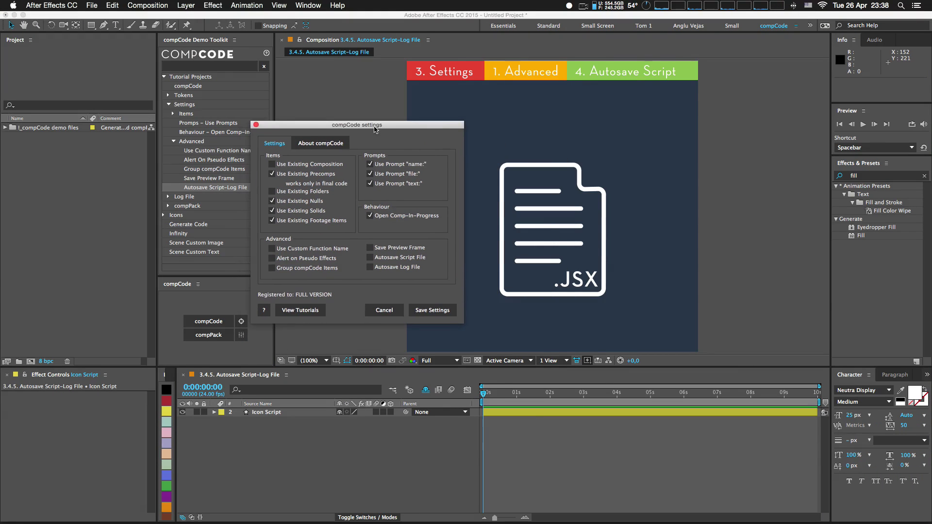
{"action": "left_click", "coordinate": [391, 257]}
{"action": "left_click", "coordinate": [396, 267]}
{"action": "left_click", "coordinate": [432, 311]}
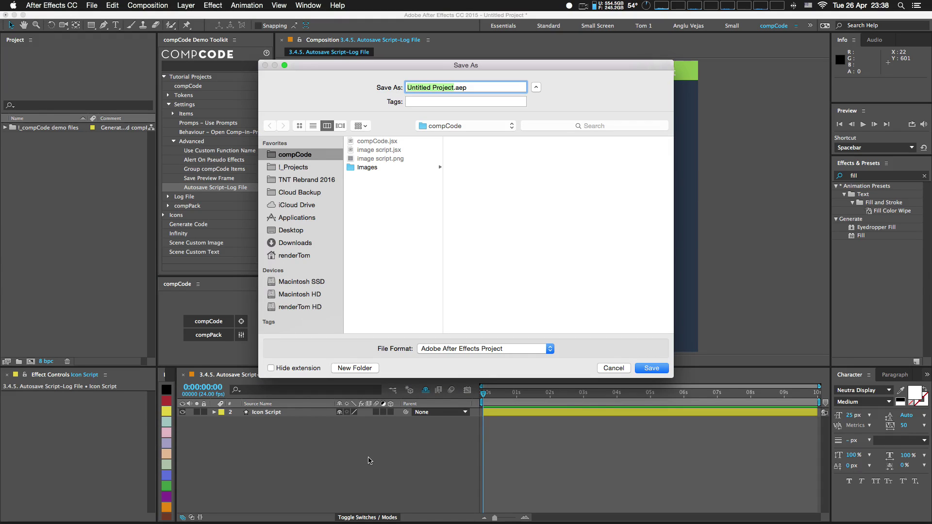
{"action": "type", "text": "autosave"}
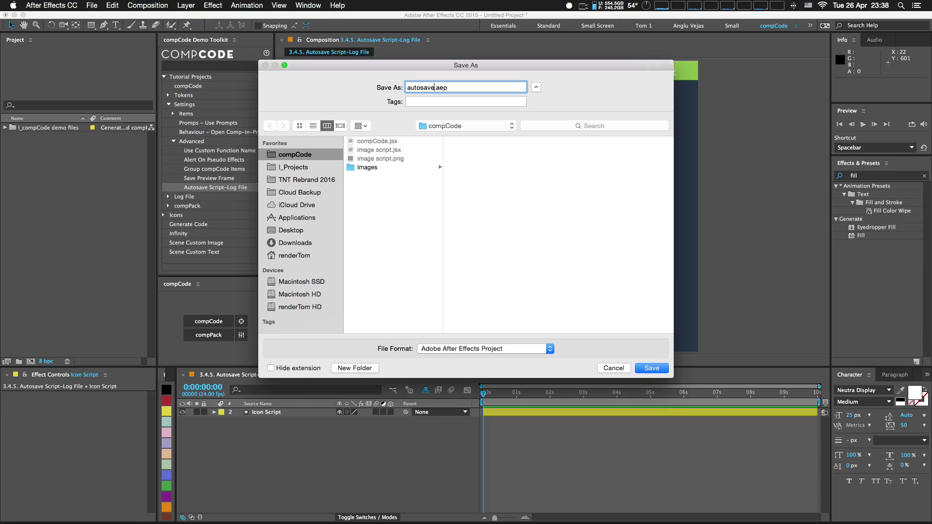
{"action": "key", "text": "Return"}
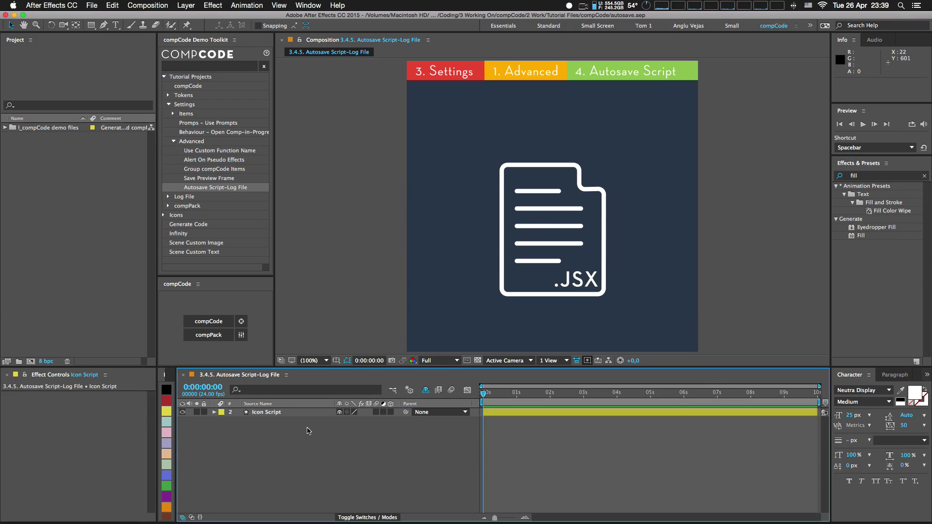
- Apply Levels to the Icon Script layer with Gamma 3,14 and Input Black 173
{"action": "left_click", "coordinate": [275, 413]}
{"action": "left_click", "coordinate": [875, 176]}
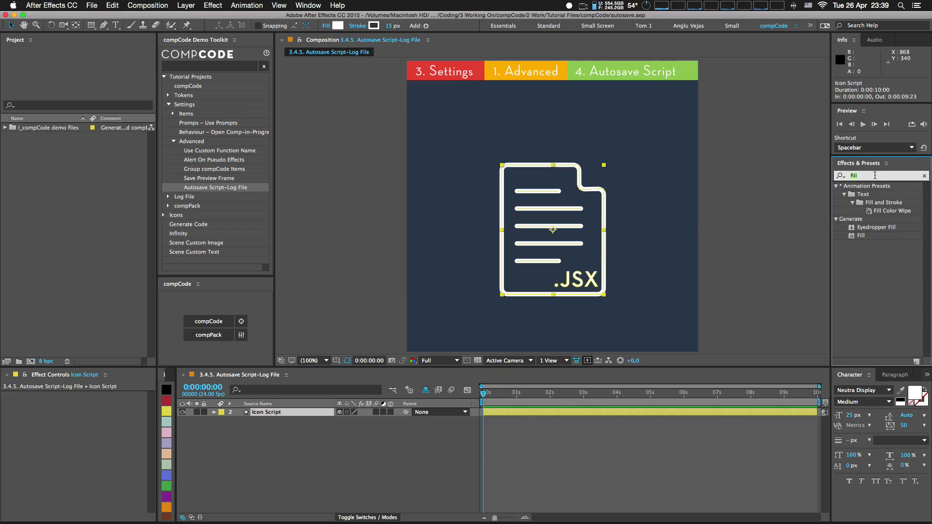
{"action": "type", "text": "level"}
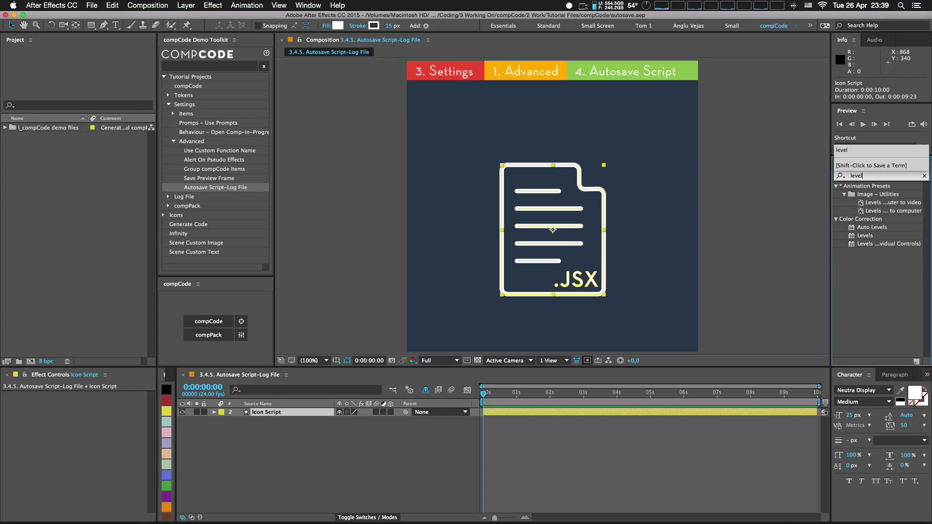
{"action": "left_click_drag", "start_coordinate": [865, 236], "coordinate": [553, 416]}
{"action": "left_click_drag", "start_coordinate": [90, 451], "coordinate": [121, 463]}
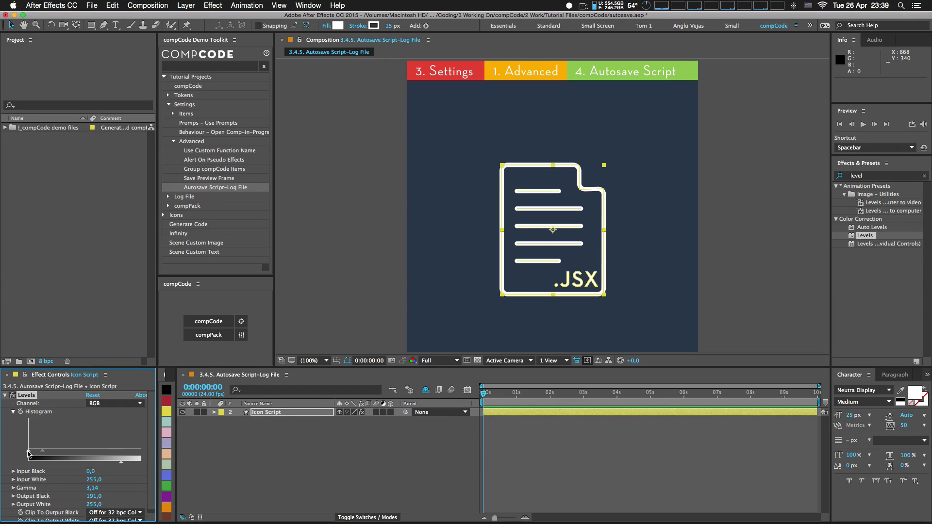
{"action": "left_click_drag", "start_coordinate": [29, 453], "coordinate": [114, 452]}
- Generate compCode for the selected Icon Script layer, then switch applications
{"action": "left_click", "coordinate": [283, 440]}
{"action": "left_click", "coordinate": [285, 416]}
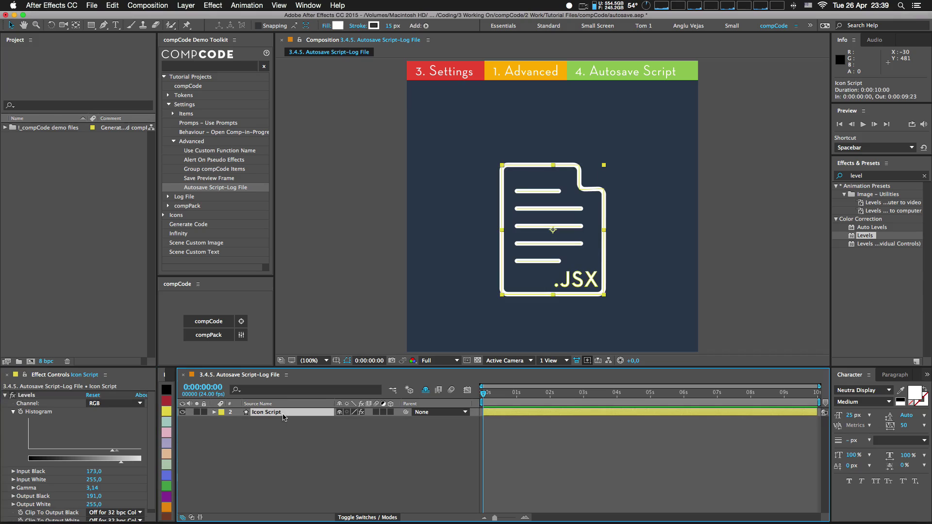
{"action": "left_click", "coordinate": [220, 321]}
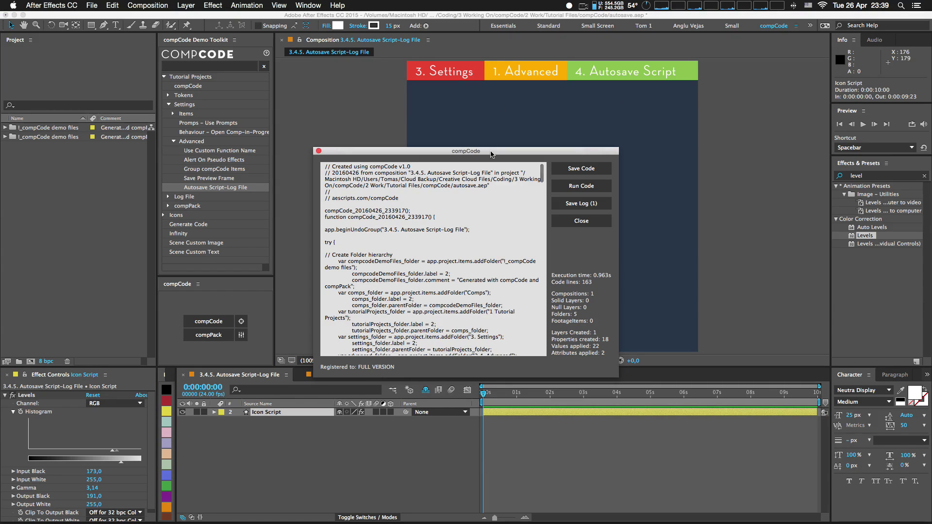
{"action": "left_click_drag", "start_coordinate": [420, 105], "coordinate": [340, 83]}
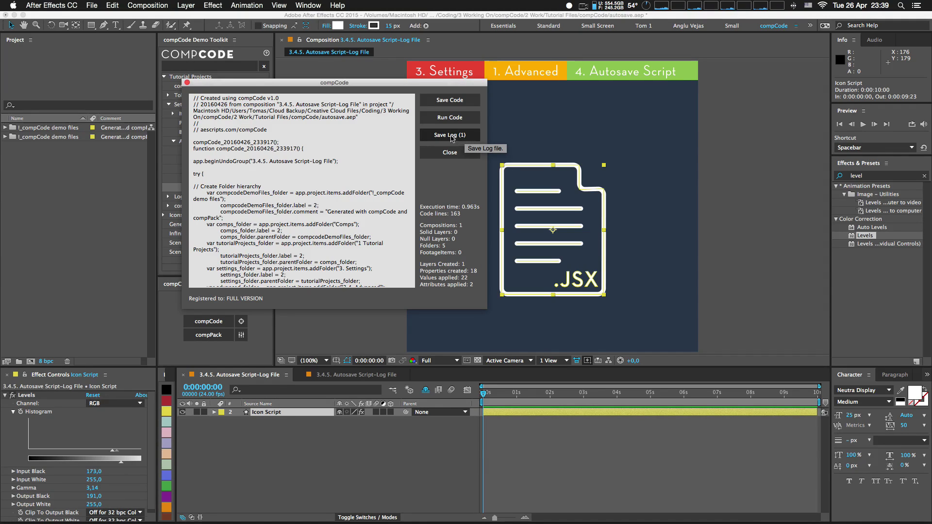
{"action": "left_click", "coordinate": [454, 136]}
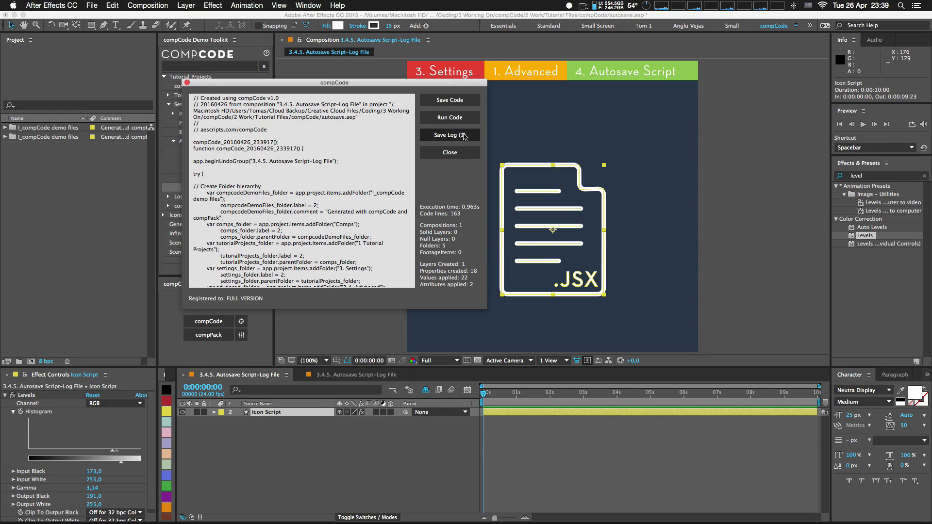
{"action": "key", "text": "super+Tab"}
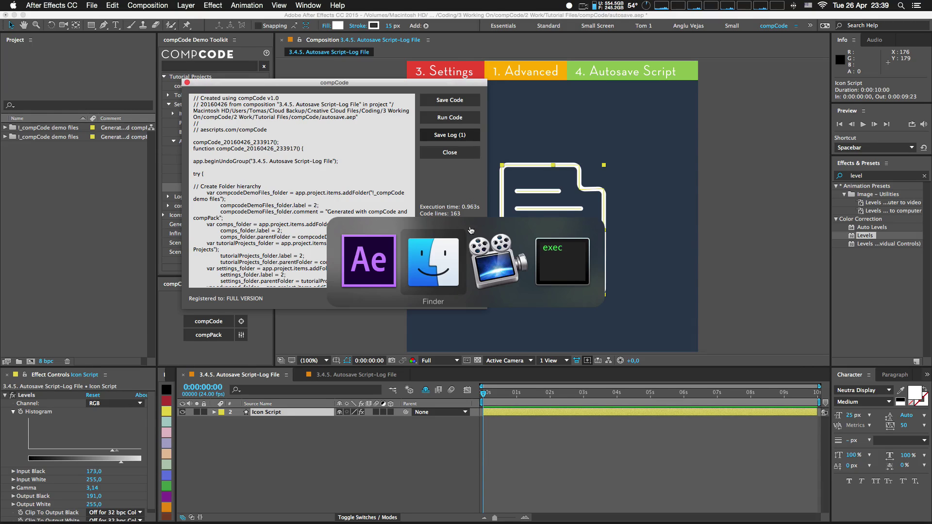
- Widen the Finder column and view the autosaved .jsx script and its .txt log
{"action": "left_click", "coordinate": [432, 270]}
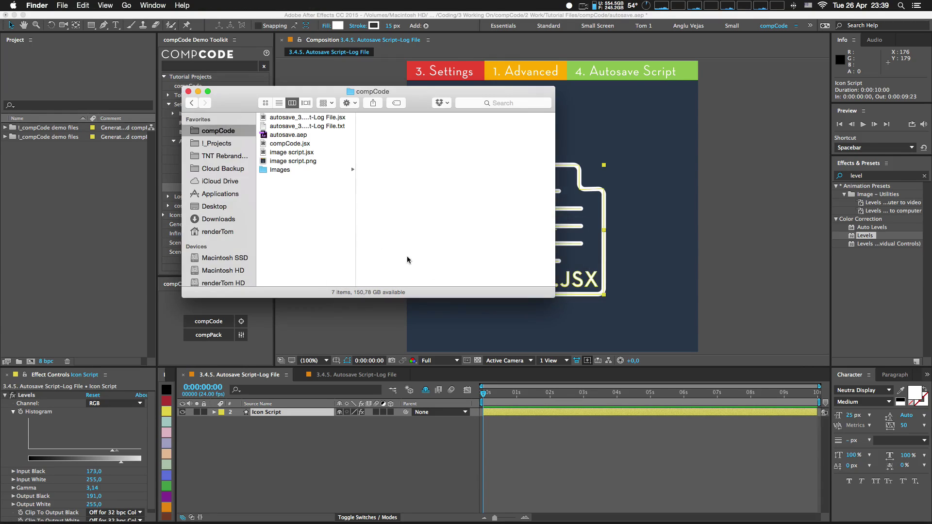
{"action": "double_click", "coordinate": [355, 200]}
{"action": "left_click", "coordinate": [371, 117]}
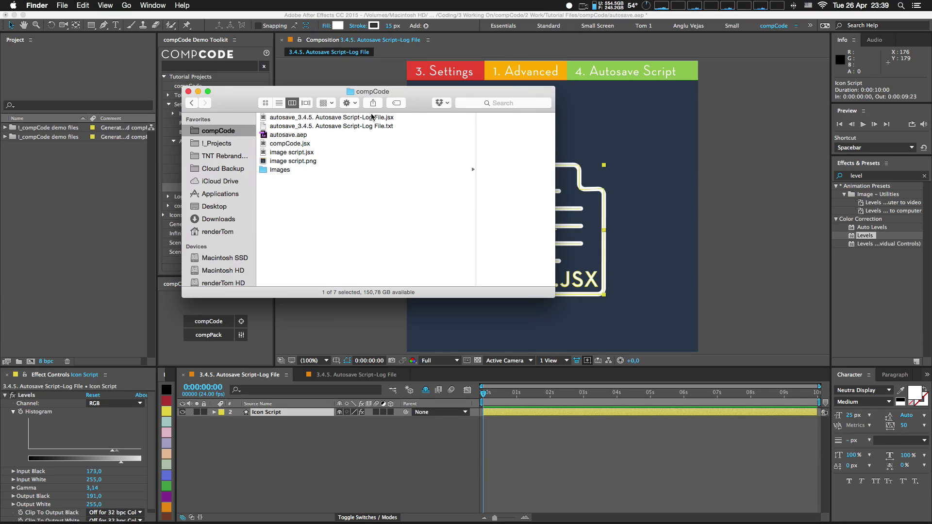
{"action": "key", "text": "Down"}
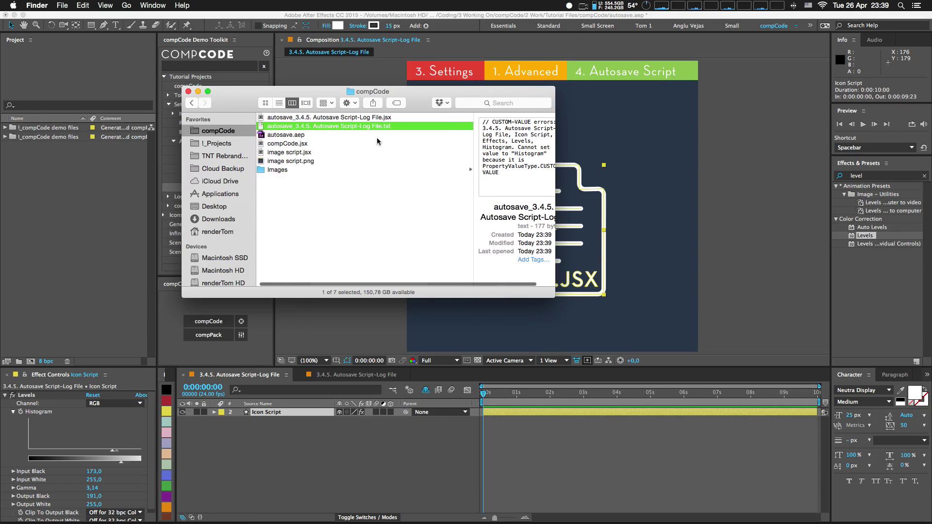
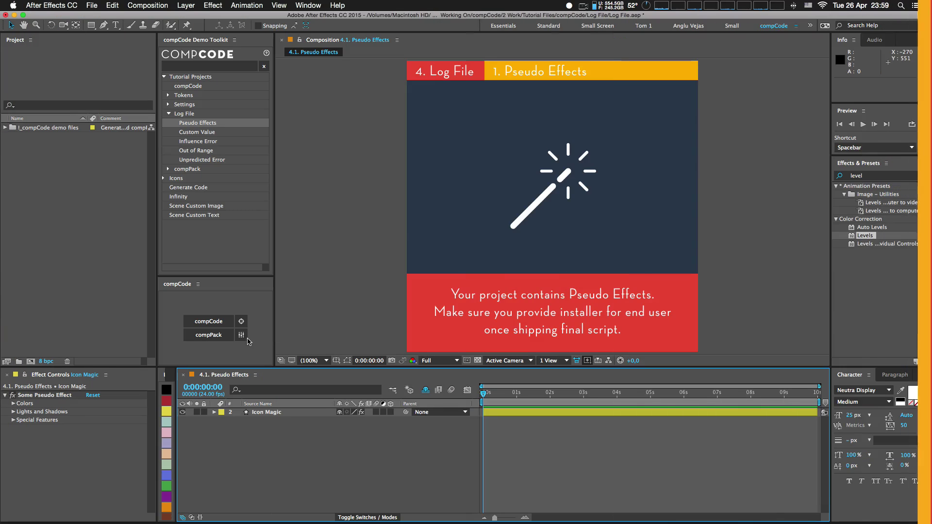
- Select the Icon Magic layer and generate the 133-line compCode script for 4.1. Pseudo Effects
{"action": "left_click", "coordinate": [241, 322]}
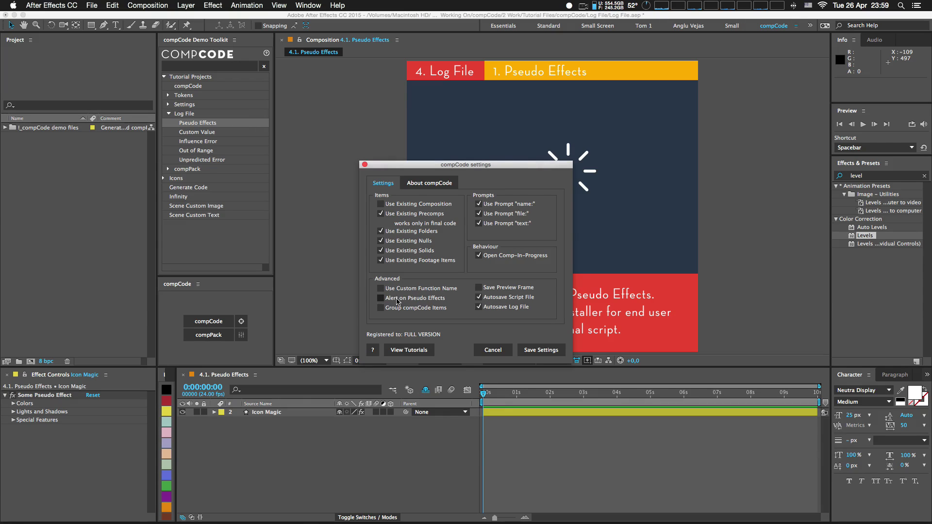
{"action": "left_click", "coordinate": [493, 351]}
{"action": "left_click", "coordinate": [274, 413]}
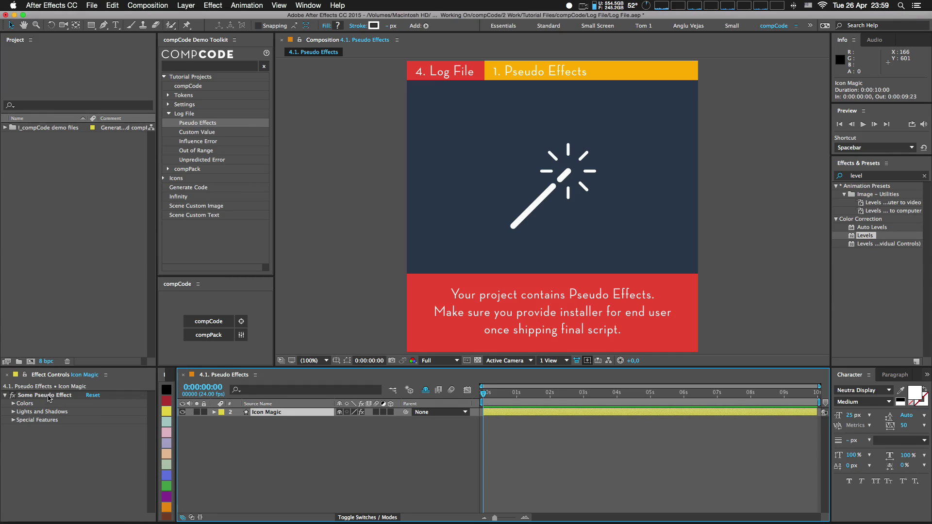
{"action": "left_click", "coordinate": [216, 324]}
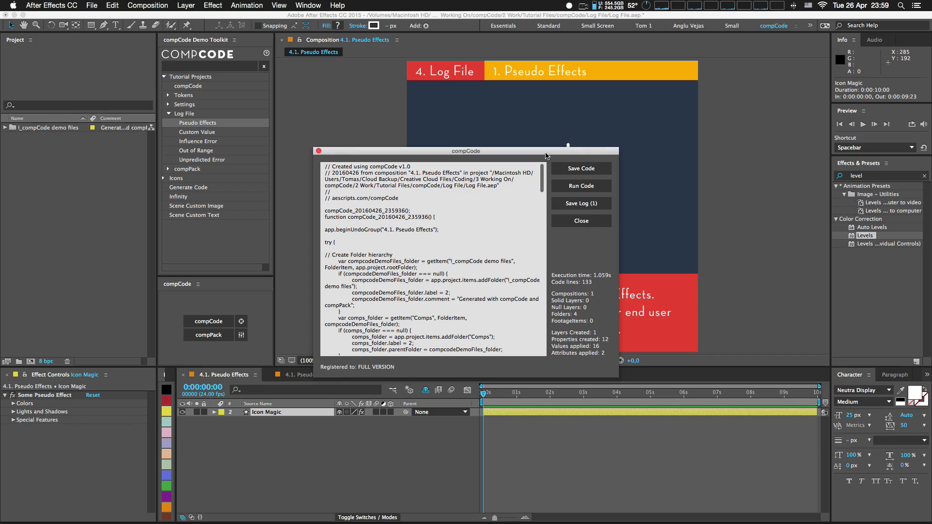
{"action": "left_click_drag", "start_coordinate": [543, 146], "coordinate": [332, 98]}
- Open Log File_4.1. Pseudo Effects.txt from Finder in TextEdit
{"action": "key", "text": "super+Tab"}
{"action": "key", "text": "super+Tab"}
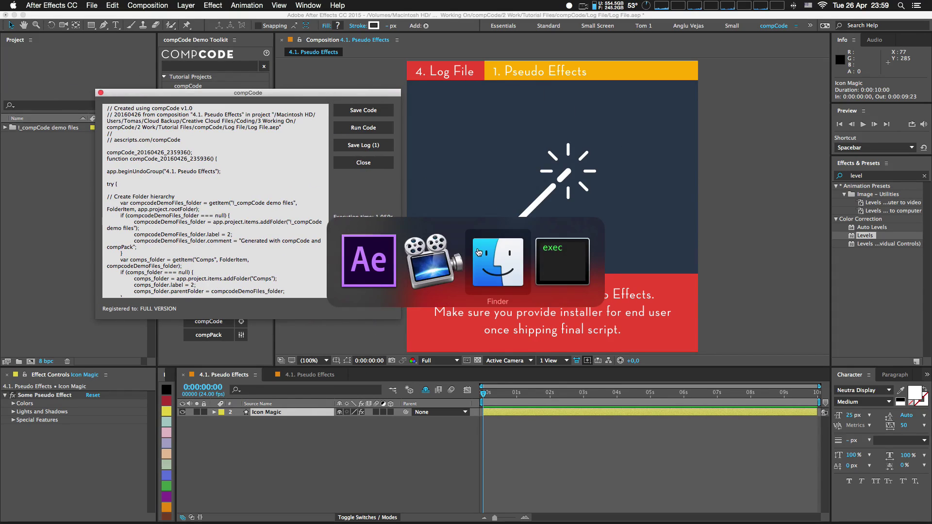
{"action": "left_click", "coordinate": [269, 114]}
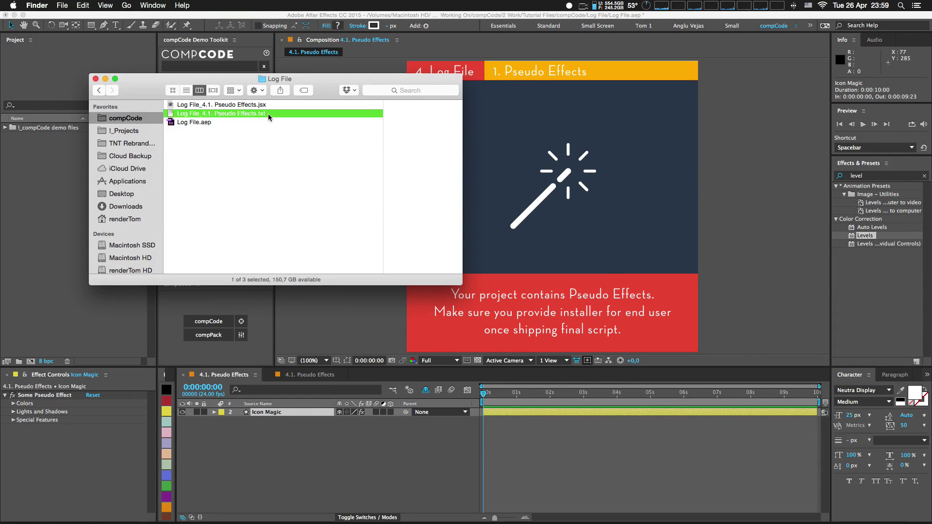
{"action": "double_click", "coordinate": [233, 114]}
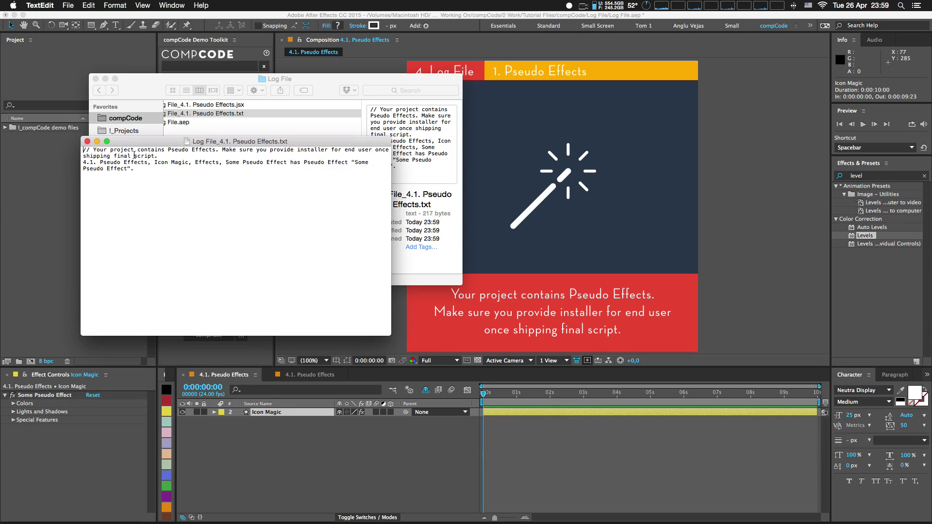
{"action": "left_click_drag", "start_coordinate": [82, 163], "coordinate": [187, 164]}
{"action": "double_click", "coordinate": [198, 164]}
{"action": "left_click_drag", "start_coordinate": [227, 163], "coordinate": [287, 164]}
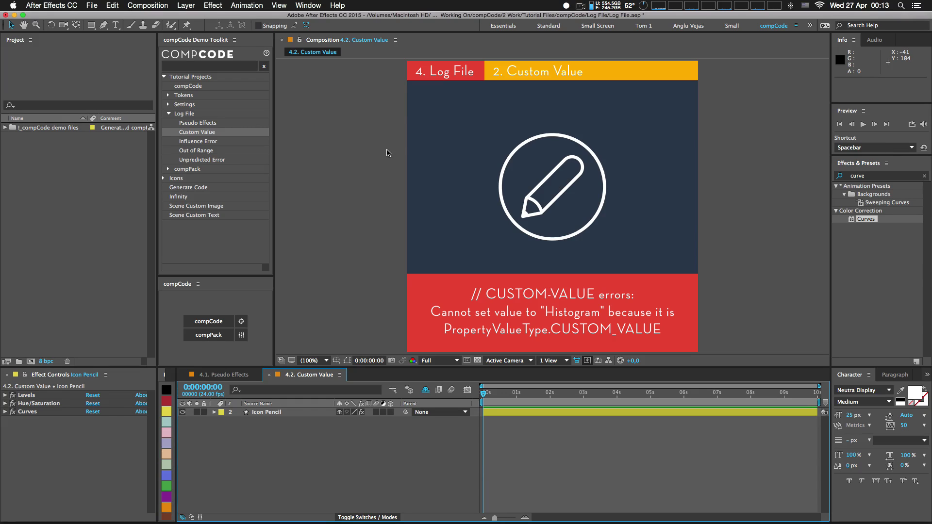
- Inspect the Levels and Hue/Saturation effects on the Icon Pencil layer
{"action": "left_click", "coordinate": [45, 396]}
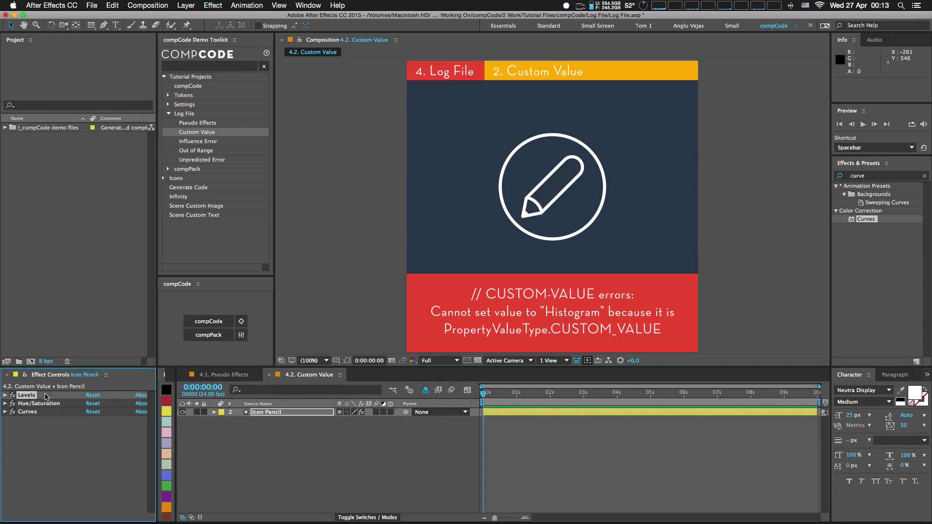
{"action": "left_click", "coordinate": [6, 396]}
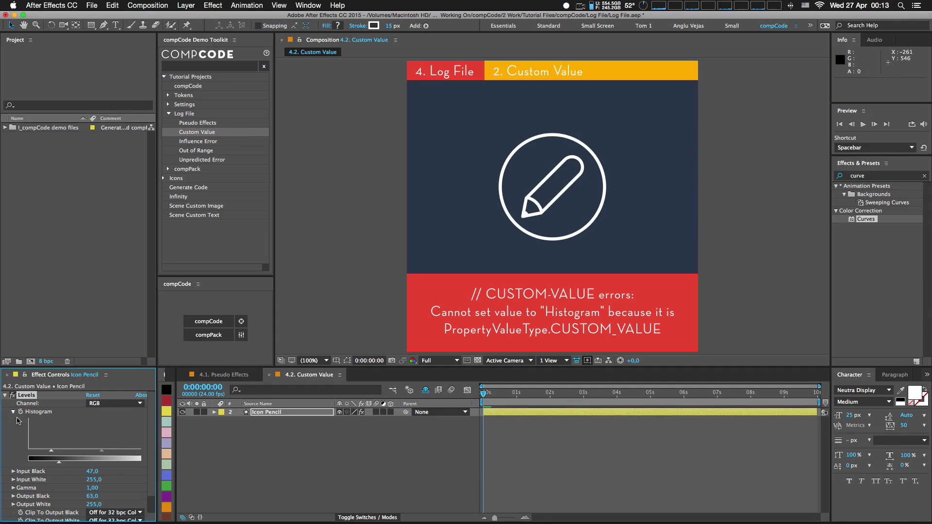
{"action": "left_click", "coordinate": [5, 396]}
{"action": "left_click", "coordinate": [5, 404]}
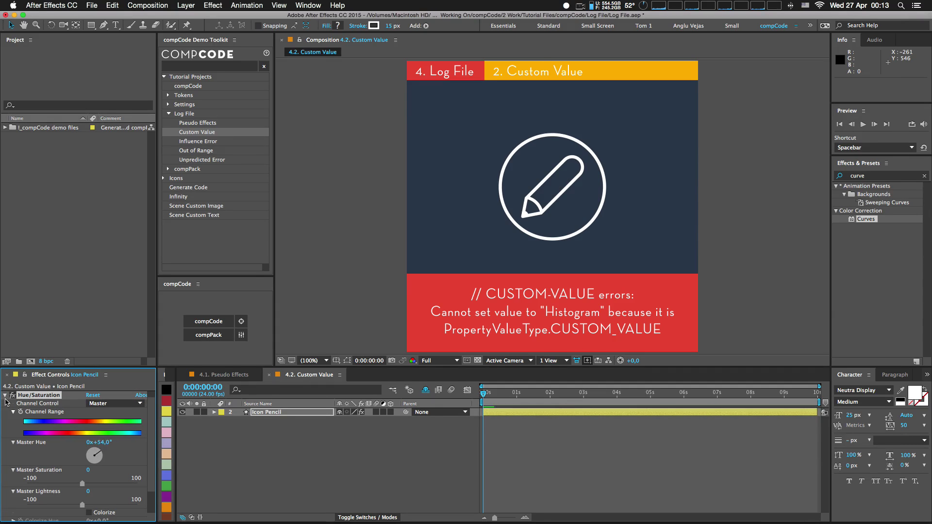
{"action": "left_click", "coordinate": [5, 395]}
- Reshape the RGB curve of Icon Pencil's Curves effect
{"action": "left_click", "coordinate": [5, 403]}
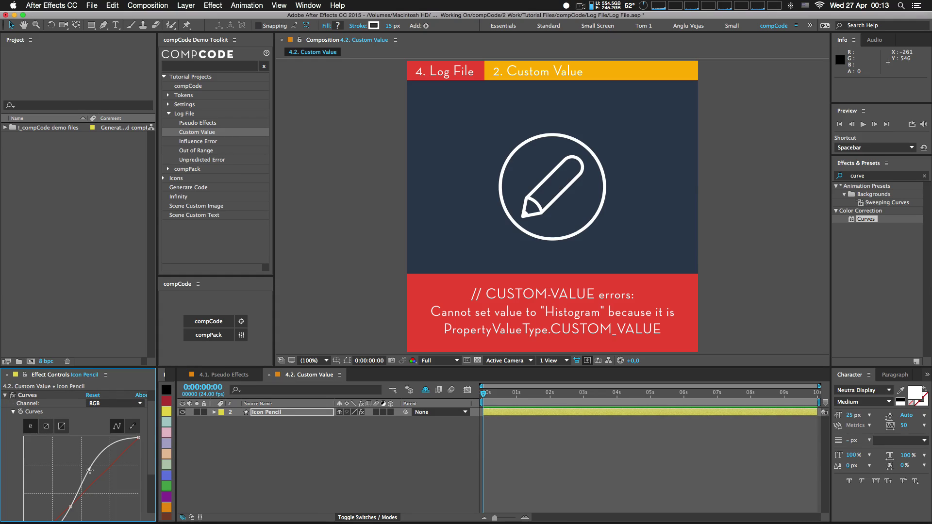
{"action": "mouse_move", "coordinate": [89, 470]}
{"action": "left_mouse_down"}
{"action": "mouse_move", "coordinate": [93, 477]}
{"action": "mouse_move", "coordinate": [82, 471]}
{"action": "left_mouse_up"}
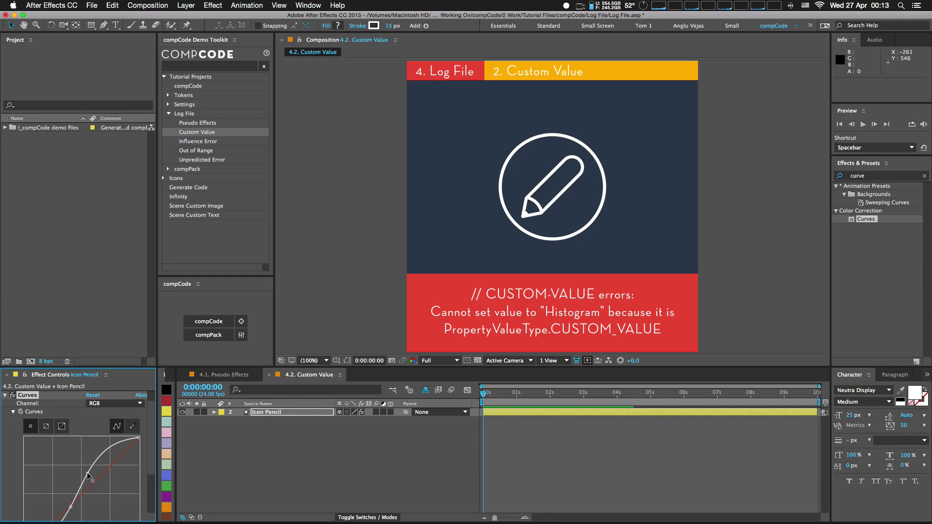
{"action": "left_click", "coordinate": [5, 395]}
{"action": "left_click", "coordinate": [73, 462]}
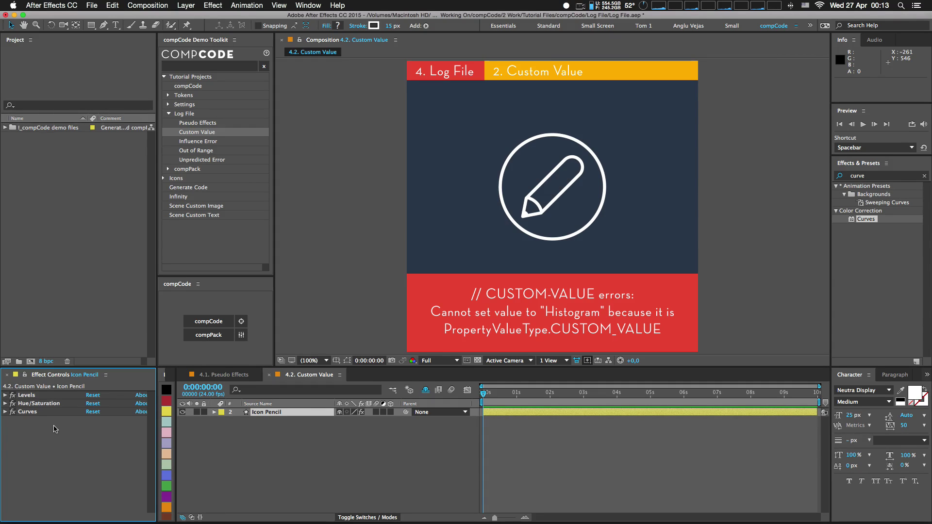
{"action": "left_click", "coordinate": [5, 412]}
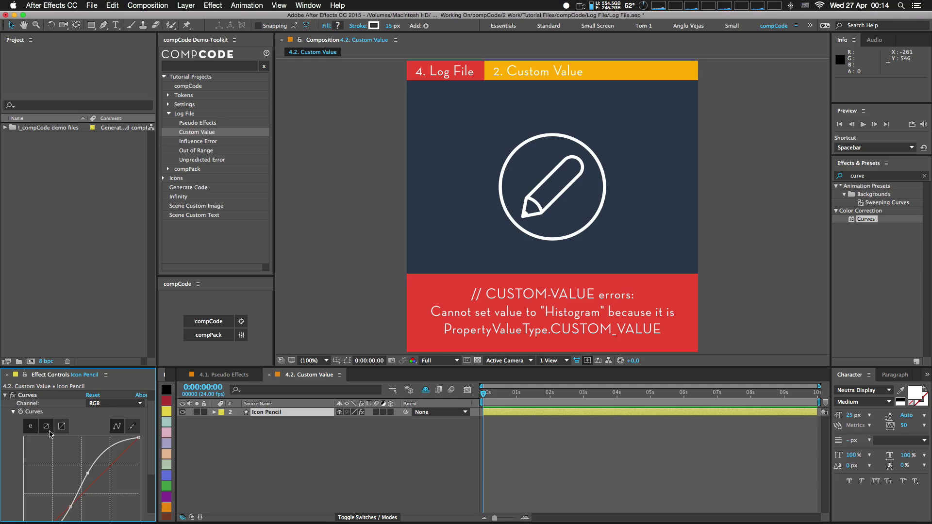
{"action": "left_click_drag", "start_coordinate": [91, 474], "coordinate": [87, 478]}
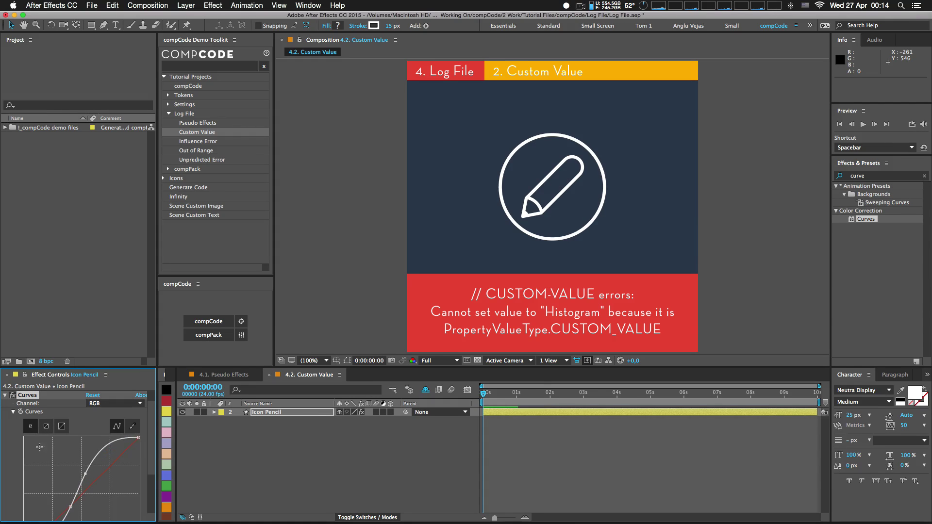
{"action": "key", "text": "super+grave"}
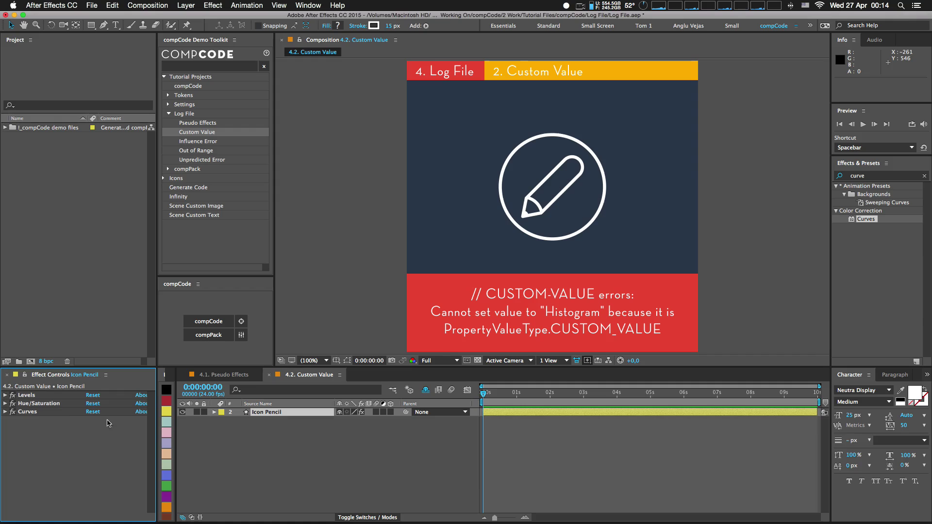
- Select Icon Pencil and generate the 138-line compCode script for 4.2. Custom Value
{"action": "left_click", "coordinate": [258, 435]}
{"action": "left_click", "coordinate": [271, 413]}
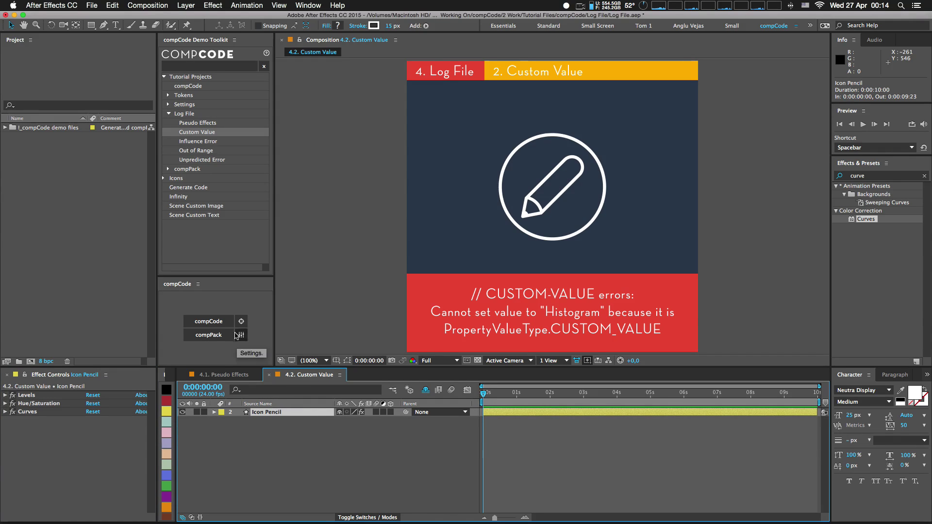
{"action": "left_click", "coordinate": [223, 323]}
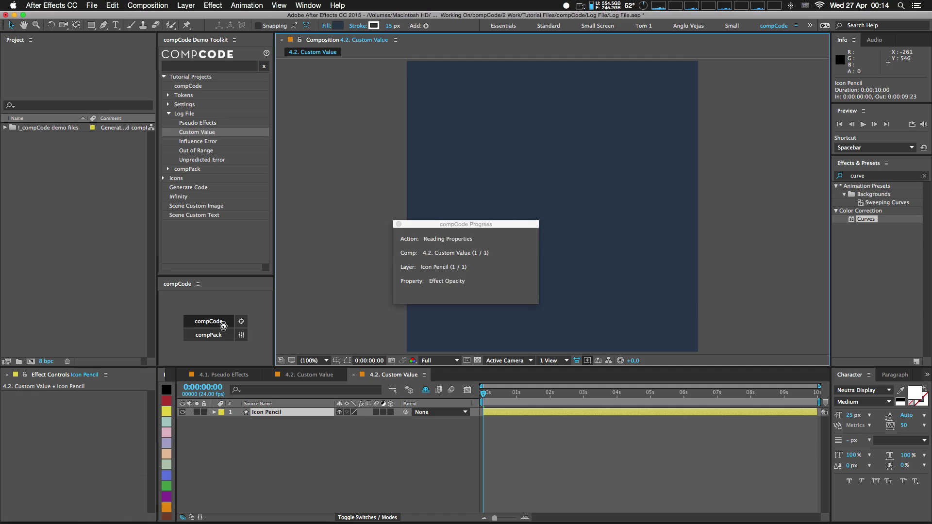
{"action": "left_click_drag", "start_coordinate": [535, 153], "coordinate": [317, 129]}
{"action": "key", "text": "super+Tab"}
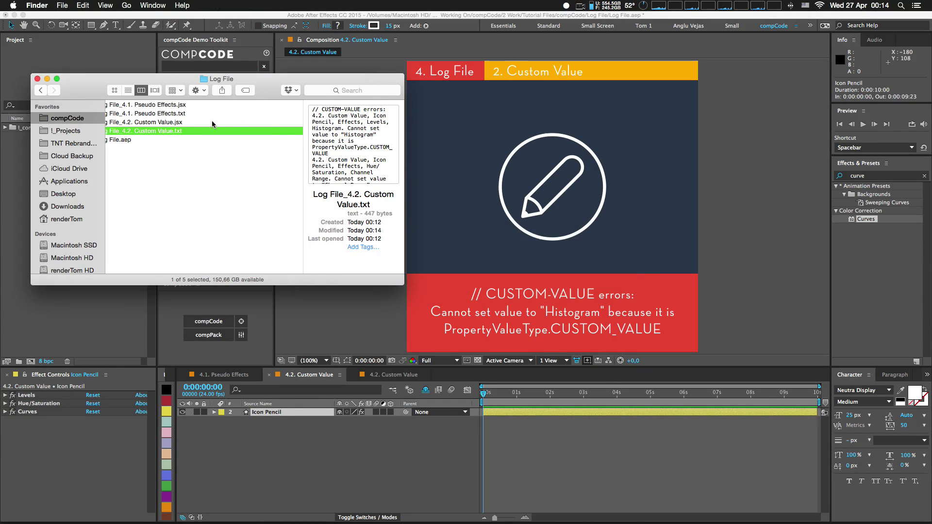
- Open Log File_4.2. Custom Value.txt, widening and repositioning the TextEdit window
{"action": "double_click", "coordinate": [177, 131]}
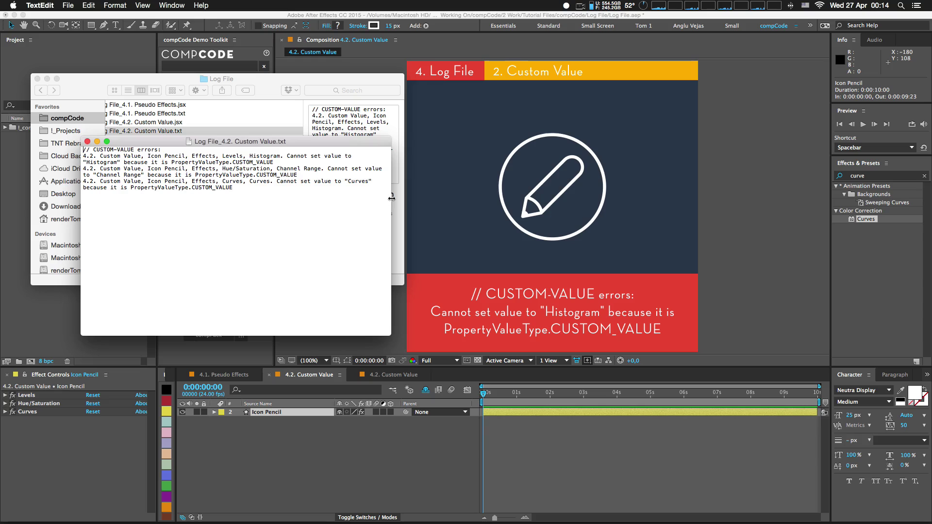
{"action": "left_click_drag", "start_coordinate": [391, 198], "coordinate": [617, 179]}
{"action": "left_click_drag", "start_coordinate": [452, 145], "coordinate": [420, 66]}
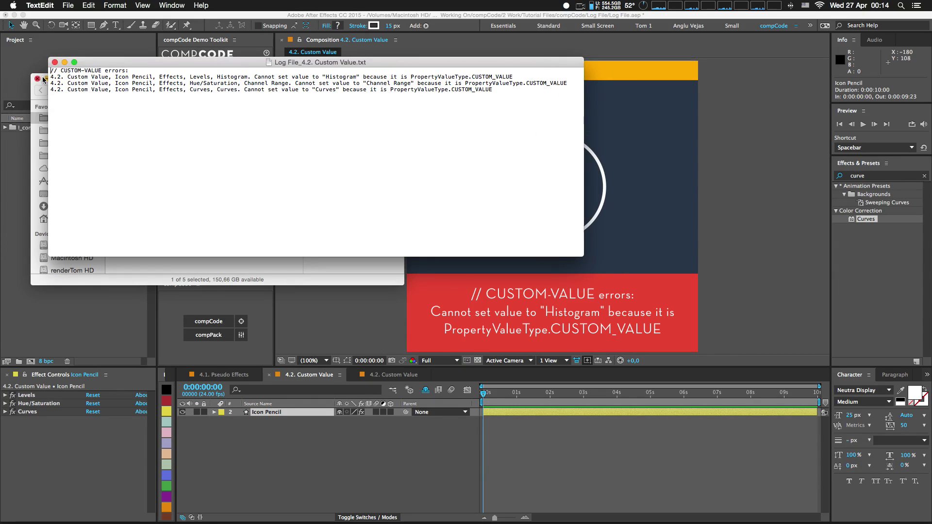
- Highlight the comp name and Hue/Saturation in the CUSTOM-VALUE error lines
{"action": "left_click_drag", "start_coordinate": [49, 77], "coordinate": [202, 78]}
{"action": "double_click", "coordinate": [167, 77]}
{"action": "left_click_drag", "start_coordinate": [190, 83], "coordinate": [210, 89]}
- Close the generated code and apply Levels (Individual Controls) to Icon Pencil
{"action": "left_click", "coordinate": [233, 437]}
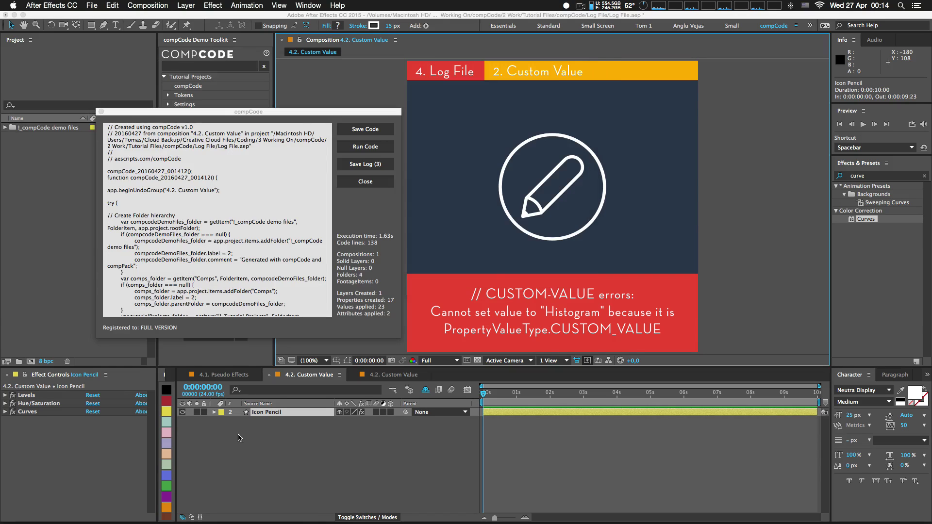
{"action": "left_click", "coordinate": [371, 181]}
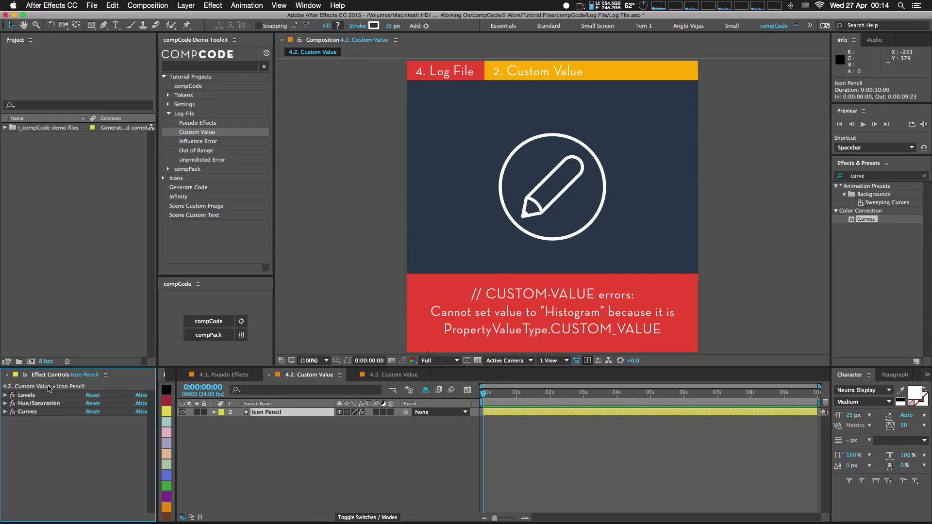
{"action": "left_click", "coordinate": [271, 465]}
{"action": "left_click", "coordinate": [883, 175]}
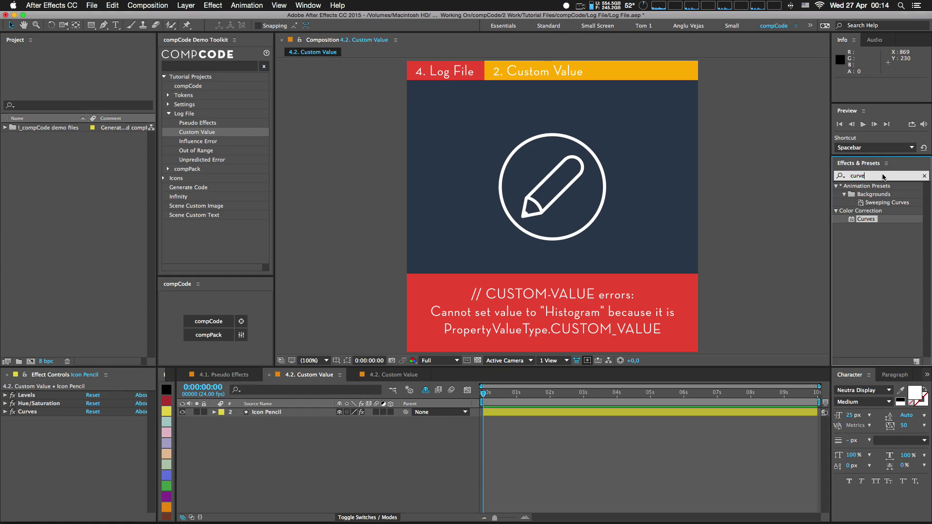
{"action": "type", "text": "level"}
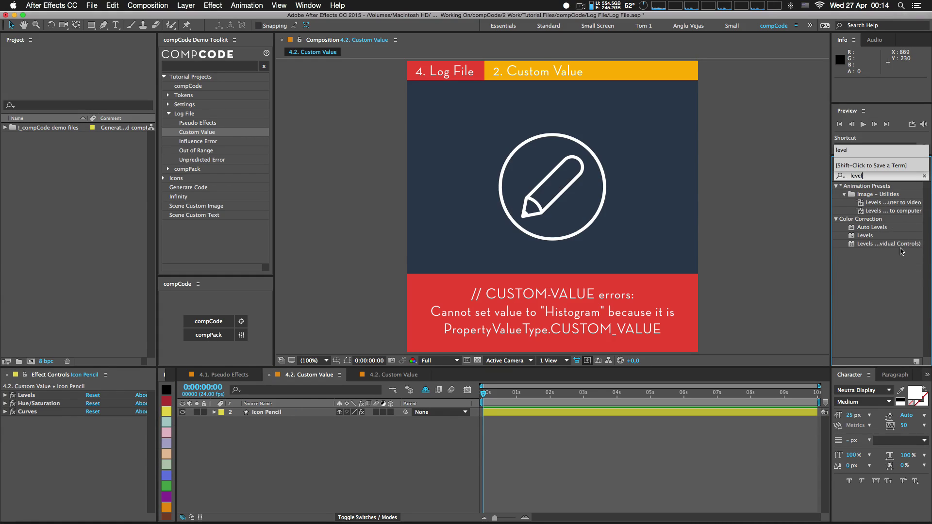
{"action": "left_click_drag", "start_coordinate": [888, 244], "coordinate": [121, 452]}
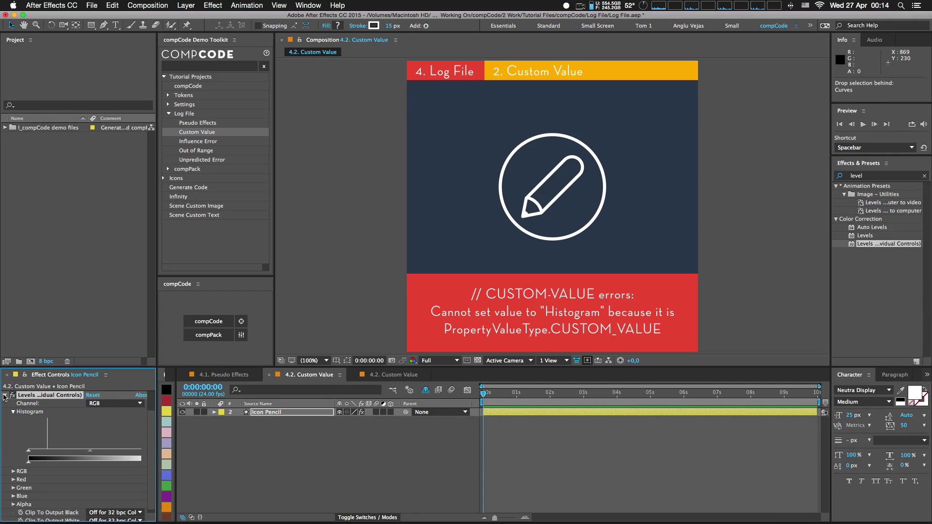
{"action": "left_click", "coordinate": [5, 395]}
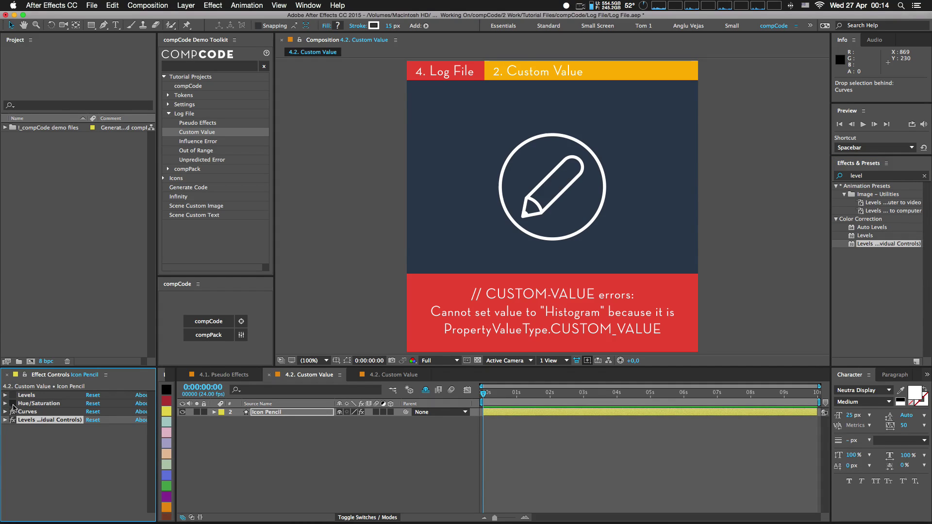
- Search 'color ba' and apply Color Balance (HLS) to Icon Pencil
{"action": "left_click", "coordinate": [870, 176]}
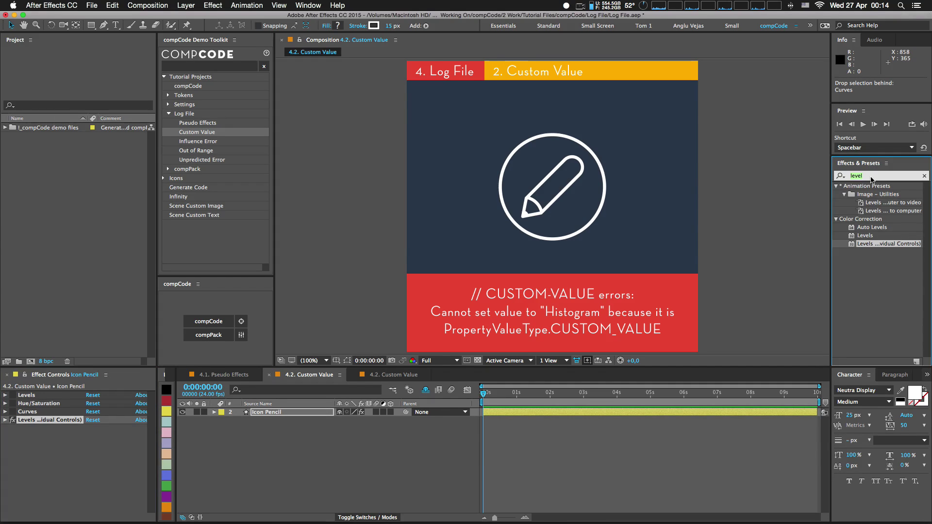
{"action": "type", "text": "color ba"}
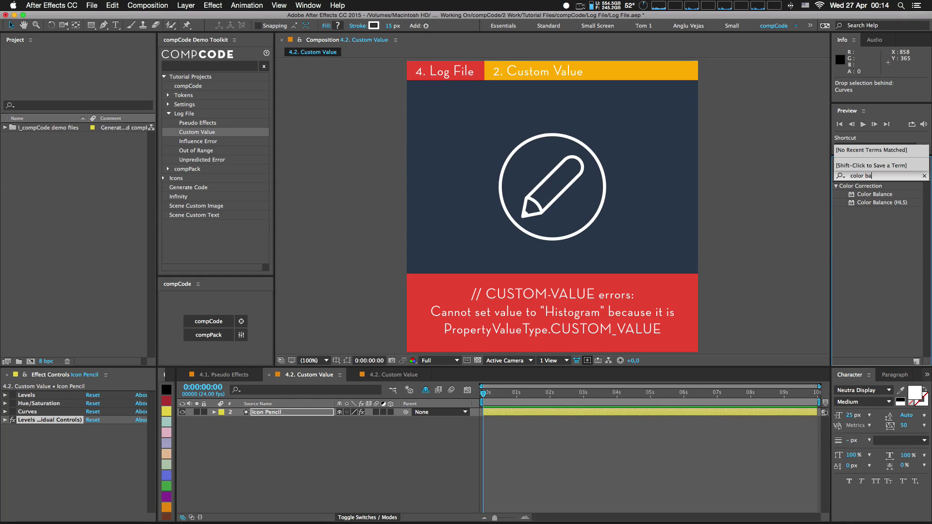
{"action": "left_click_drag", "start_coordinate": [886, 204], "coordinate": [48, 423]}
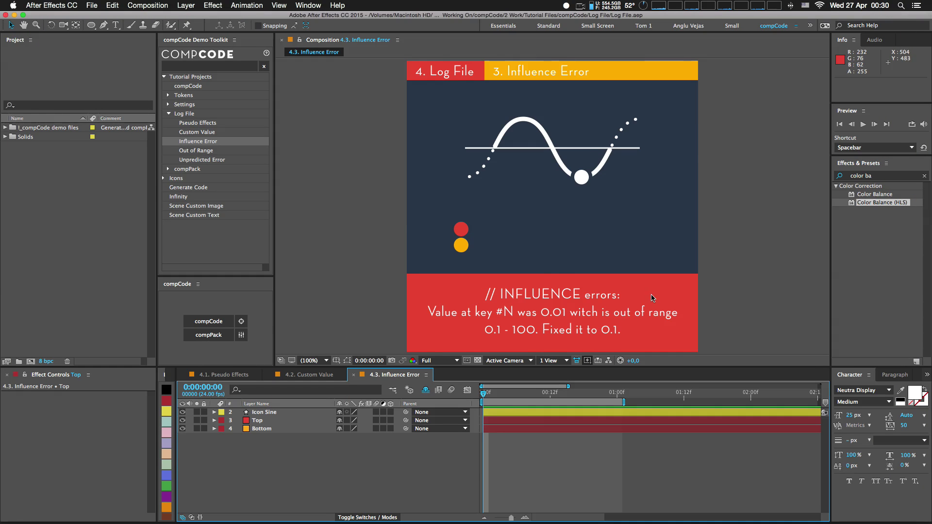
- Preview the comp and reveal Position on the Top and Bottom layers
{"action": "key", "text": "space"}
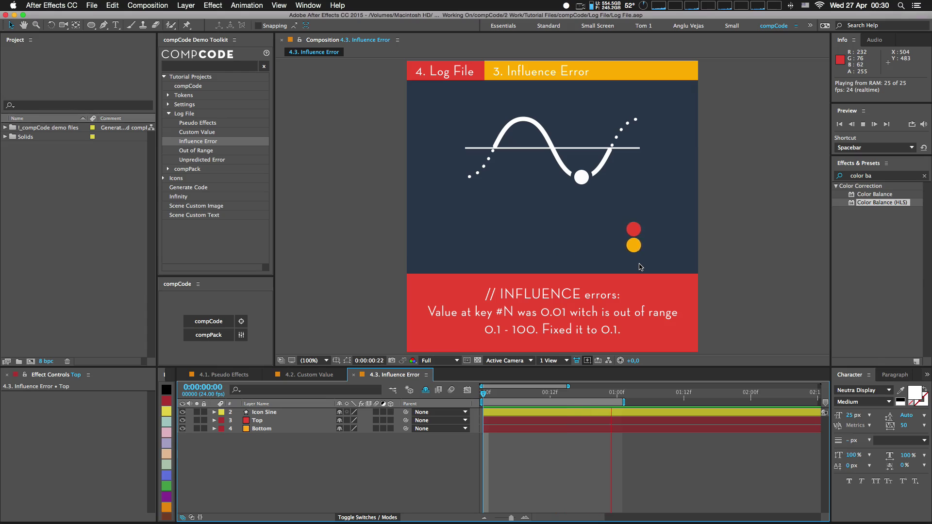
{"action": "key", "text": "space"}
{"action": "left_click_drag", "start_coordinate": [254, 437], "coordinate": [260, 421]}
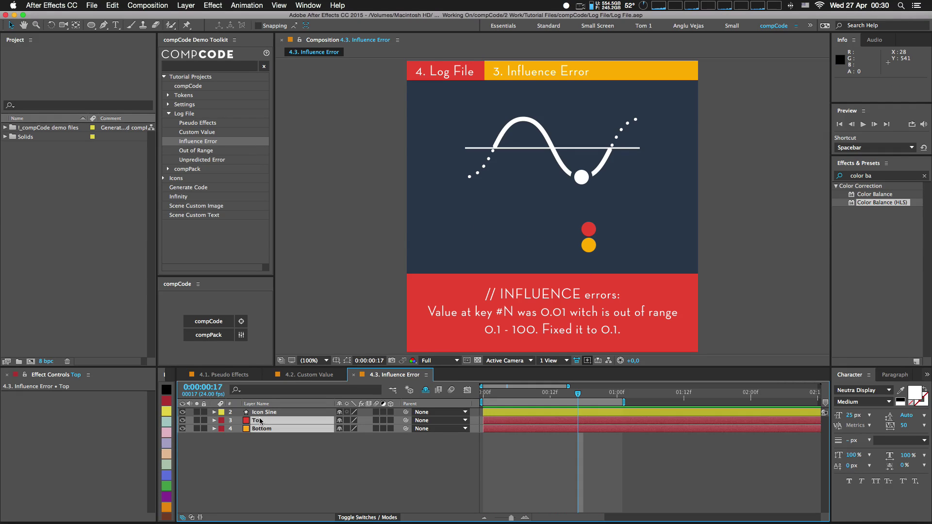
{"action": "key", "text": "p"}
{"action": "left_click", "coordinate": [512, 483]}
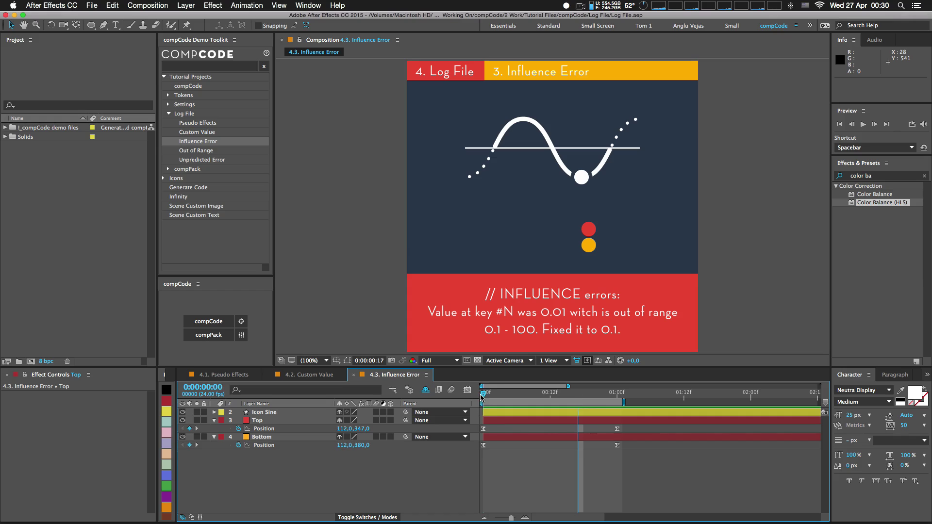
{"action": "key", "text": "space"}
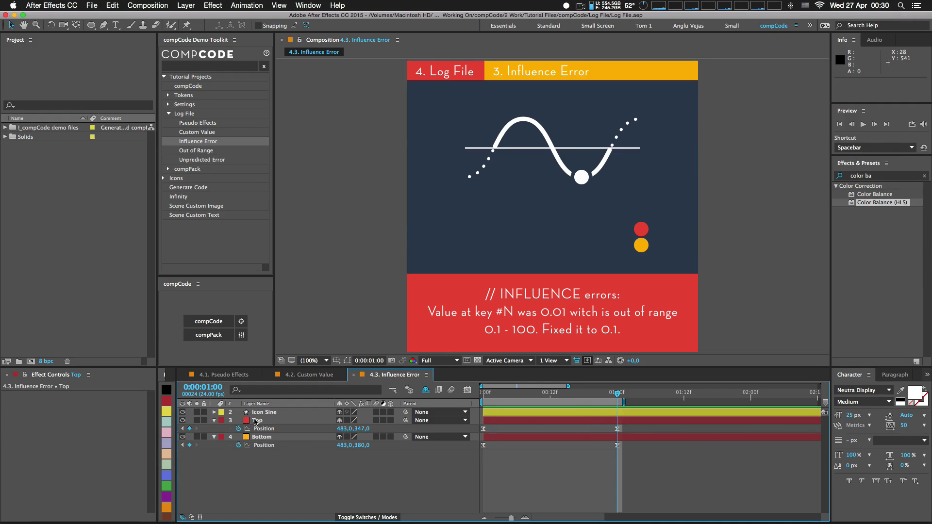
- Inspect Keyframe Velocity influence on both of Top's Position keyframes
{"action": "left_click", "coordinate": [255, 420]}
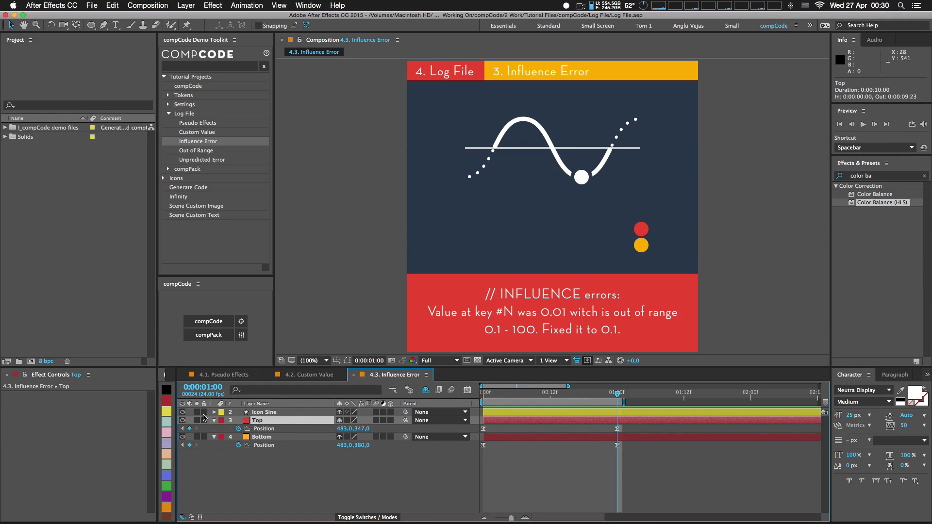
{"action": "left_click", "coordinate": [182, 420]}
{"action": "left_click", "coordinate": [182, 420]}
{"action": "right_click", "coordinate": [615, 431]}
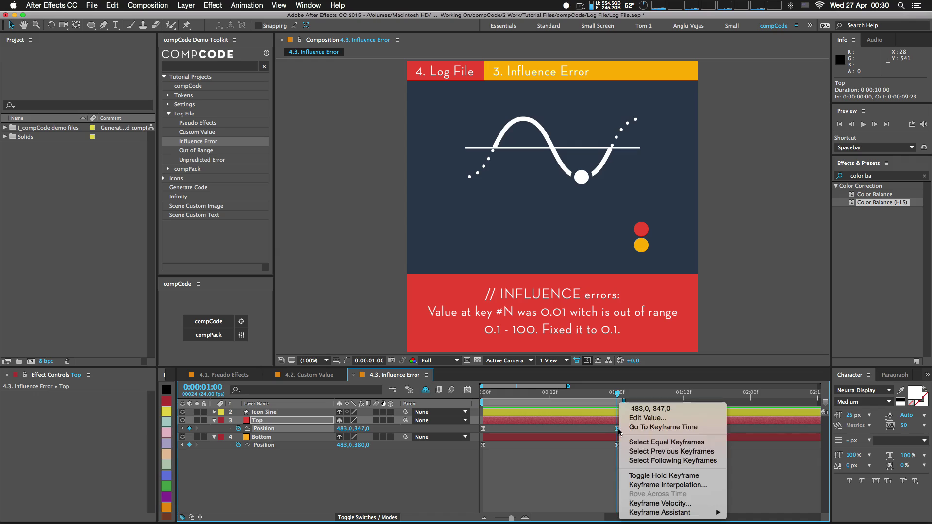
{"action": "left_click", "coordinate": [643, 501]}
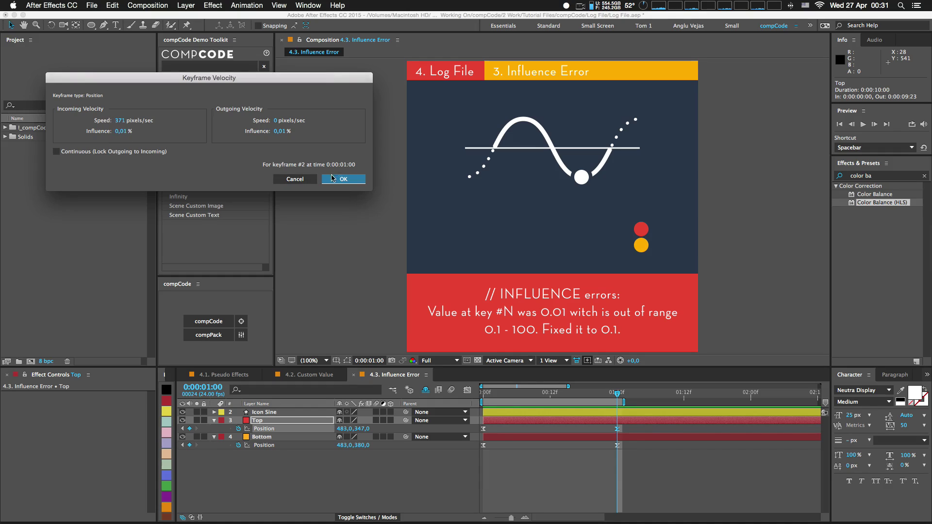
{"action": "left_click", "coordinate": [333, 178]}
{"action": "right_click", "coordinate": [483, 429]}
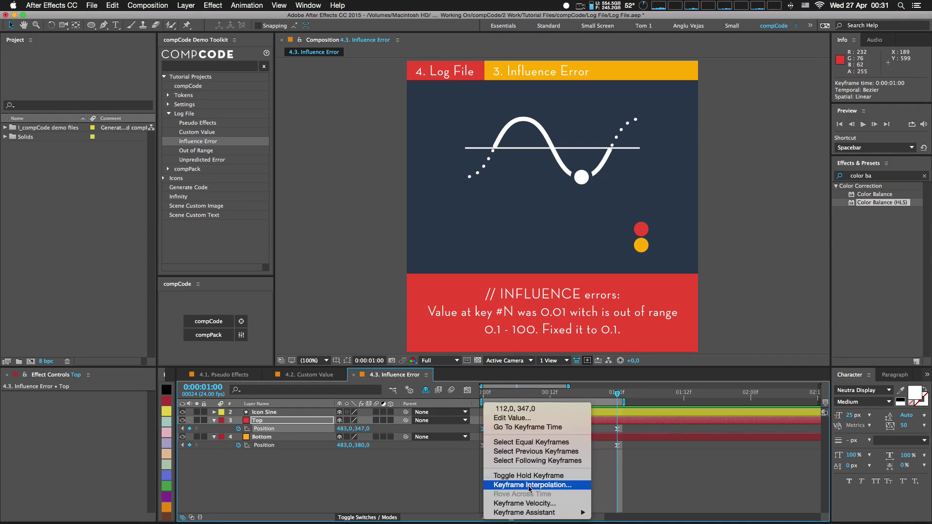
{"action": "left_click", "coordinate": [532, 503]}
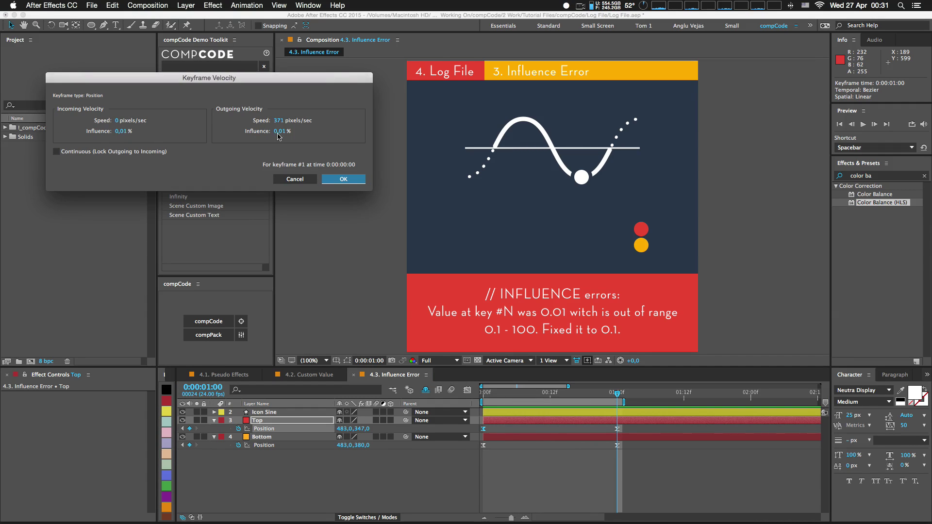
{"action": "left_click", "coordinate": [344, 179]}
- Inspect Keyframe Velocity influence on both of Bottom's Position keyframes
{"action": "right_click", "coordinate": [484, 445]}
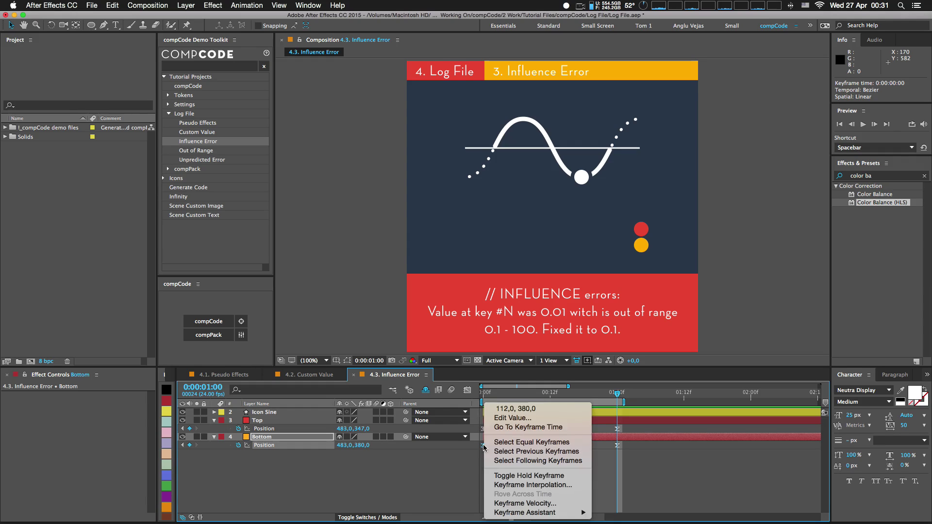
{"action": "left_click", "coordinate": [558, 505]}
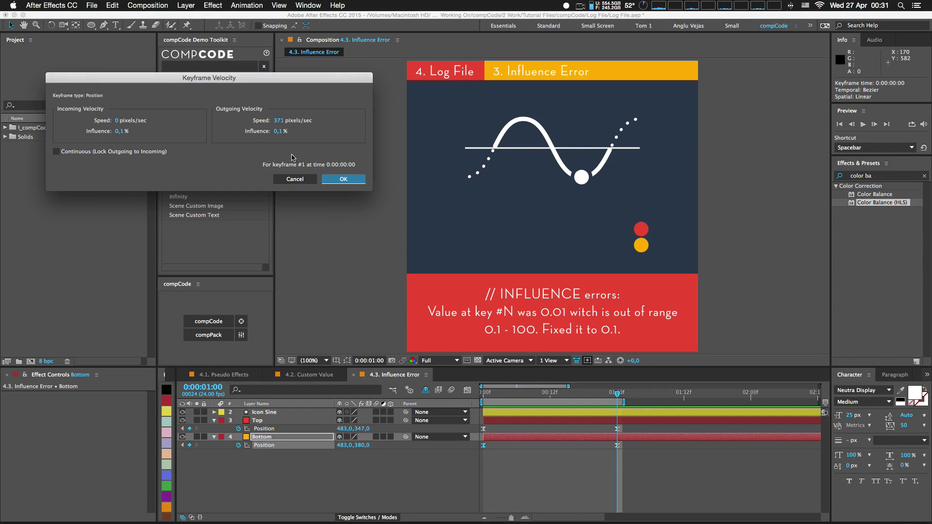
{"action": "left_click", "coordinate": [357, 183]}
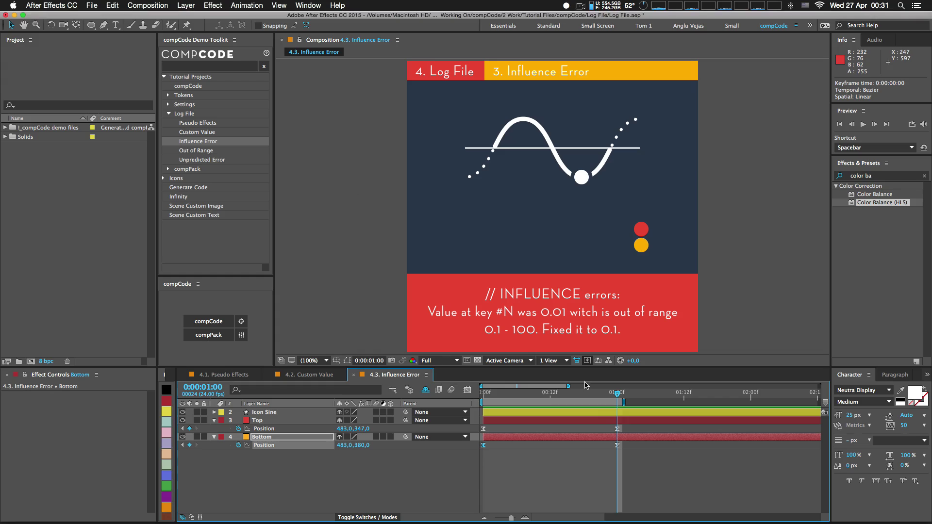
{"action": "right_click", "coordinate": [618, 445]}
{"action": "left_click", "coordinate": [640, 504]}
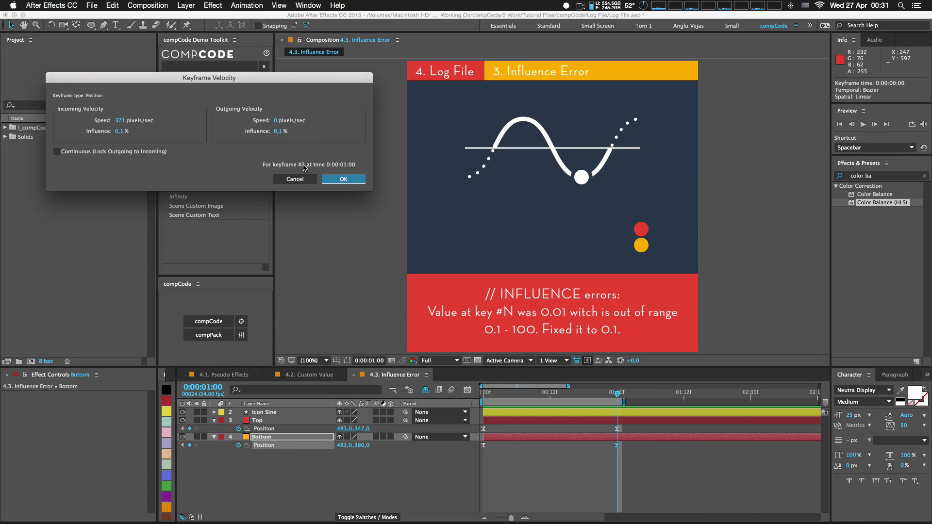
{"action": "left_click", "coordinate": [295, 179]}
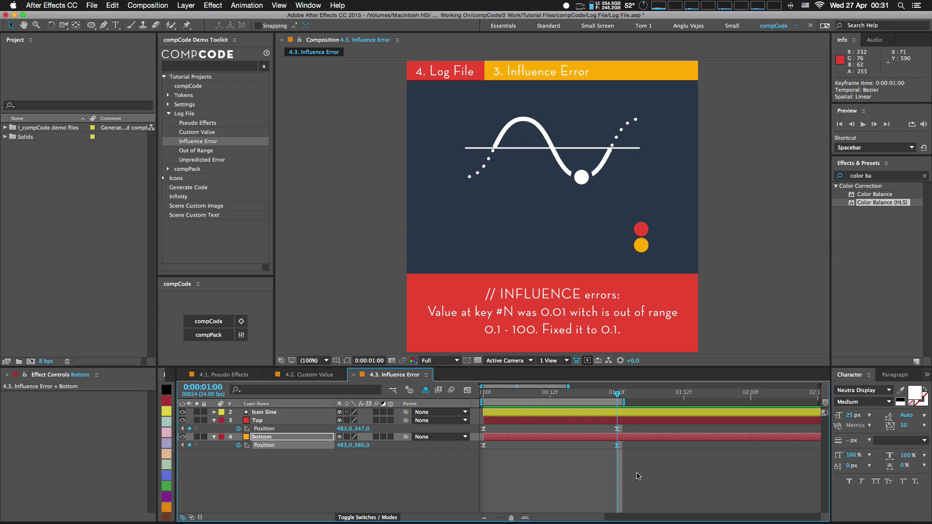
- Recheck Top's second Position keyframe, which has a 0.01% outgoing influence
{"action": "left_click_drag", "start_coordinate": [621, 465], "coordinate": [541, 501]}
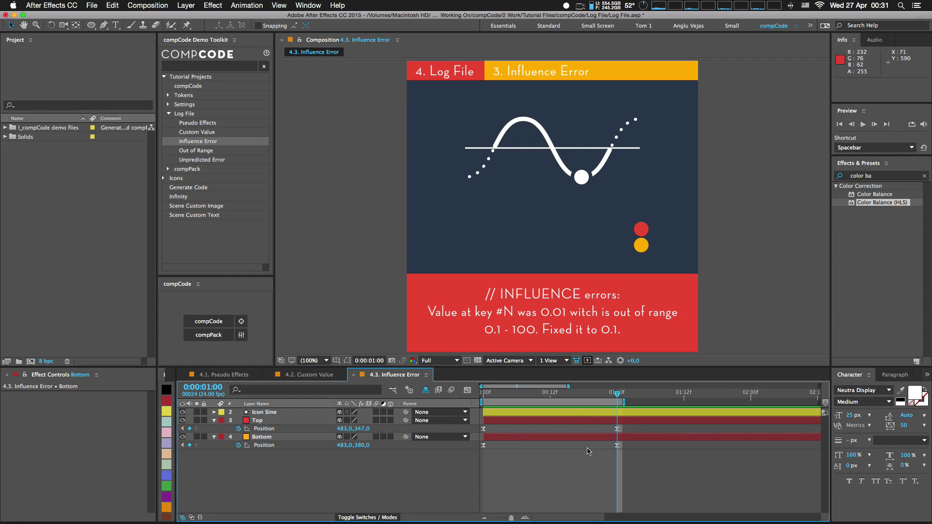
{"action": "right_click", "coordinate": [618, 430]}
{"action": "left_click", "coordinate": [650, 501]}
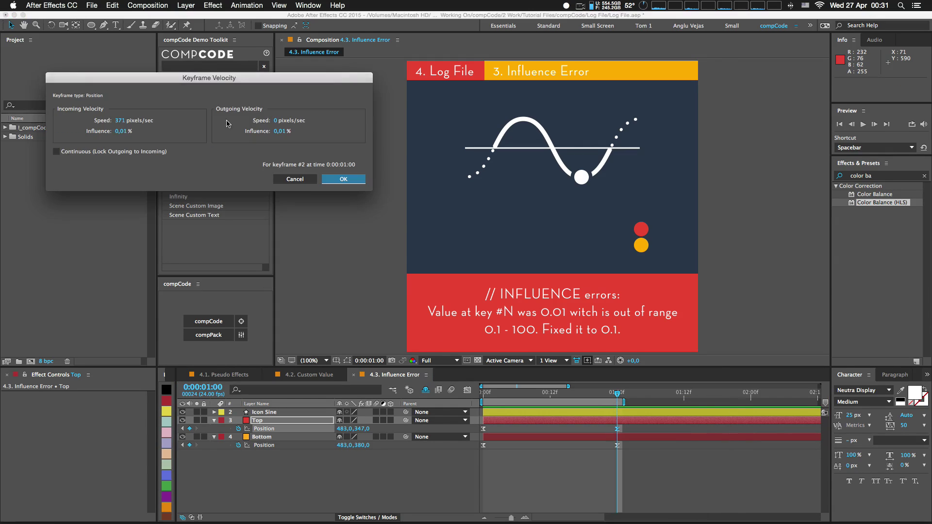
{"action": "left_click", "coordinate": [298, 182]}
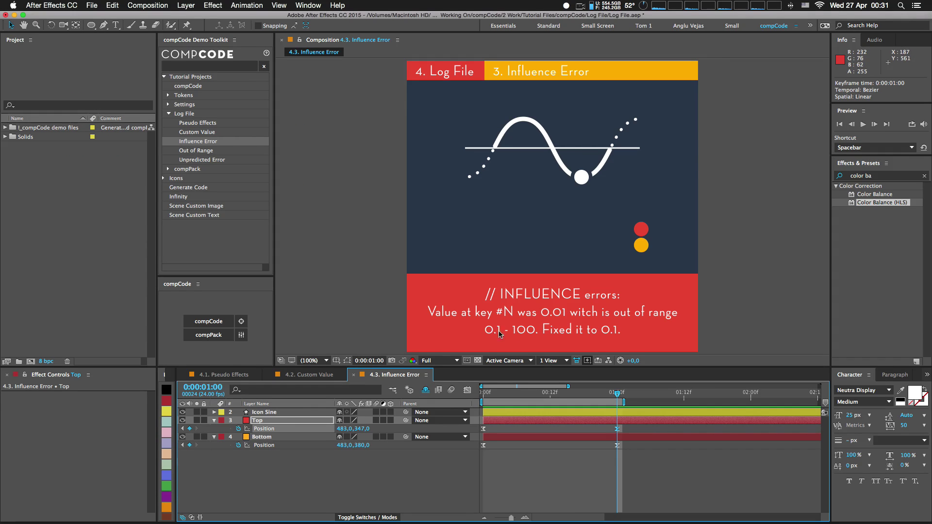
- Select Top and Bottom and generate the 189-line compCode script for 4.3. Influence Error
{"action": "left_click", "coordinate": [563, 475]}
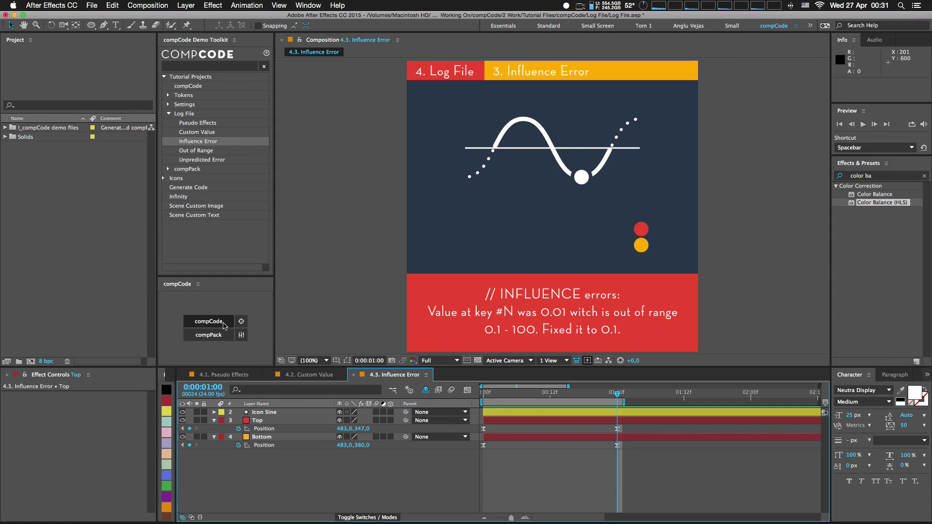
{"action": "left_click_drag", "start_coordinate": [257, 462], "coordinate": [255, 424]}
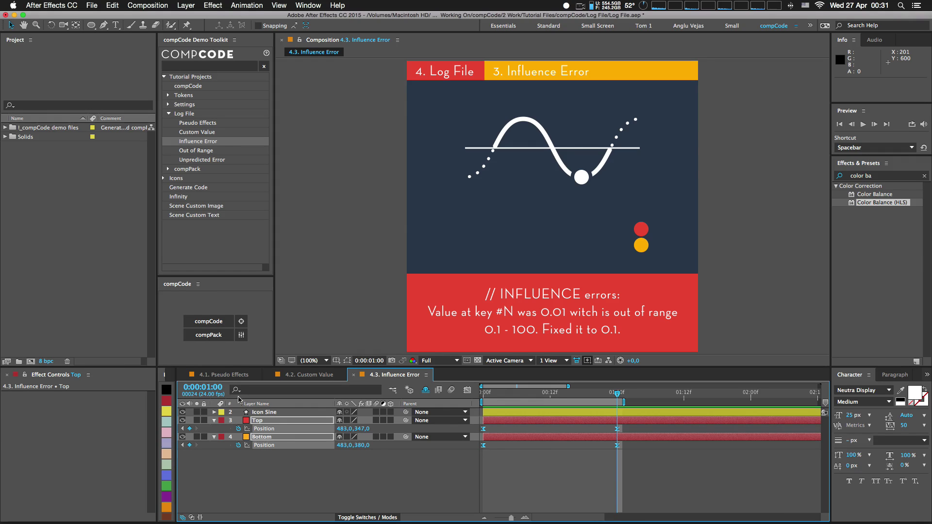
{"action": "left_click", "coordinate": [206, 325]}
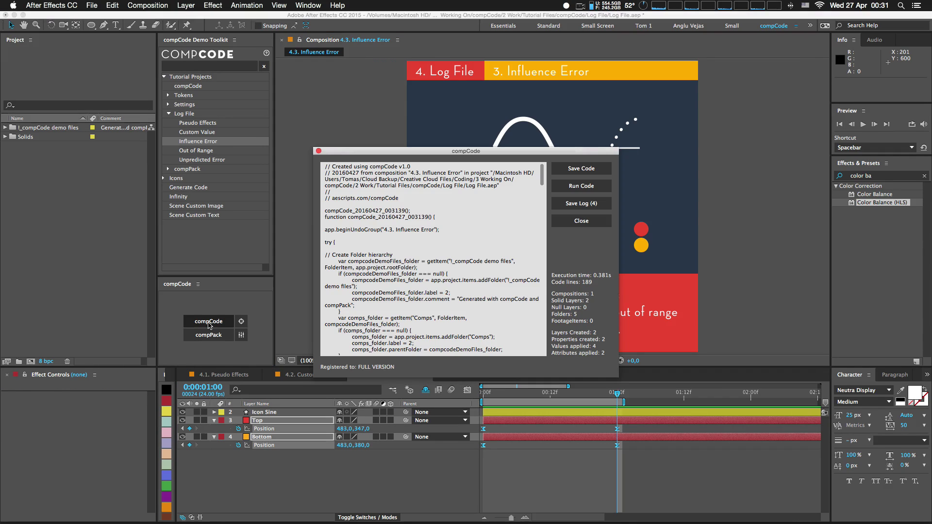
{"action": "left_click_drag", "start_coordinate": [554, 152], "coordinate": [320, 127]}
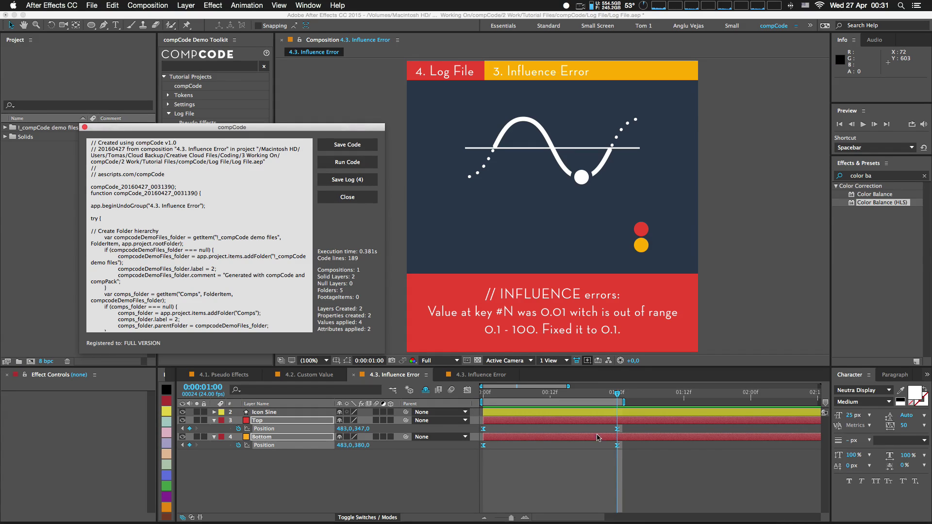
{"action": "key", "text": "super+Tab"}
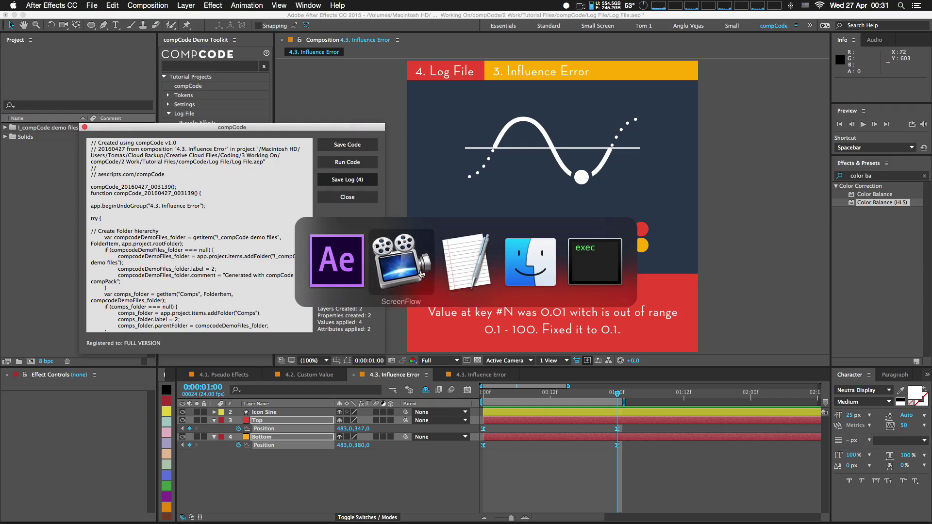
{"action": "key", "text": "super+Tab"}
{"action": "key", "text": "super+Tab"}
- Open the 4.3. Influence Error log, widen it, and highlight the comp, layer and property names
{"action": "double_click", "coordinate": [174, 149]}
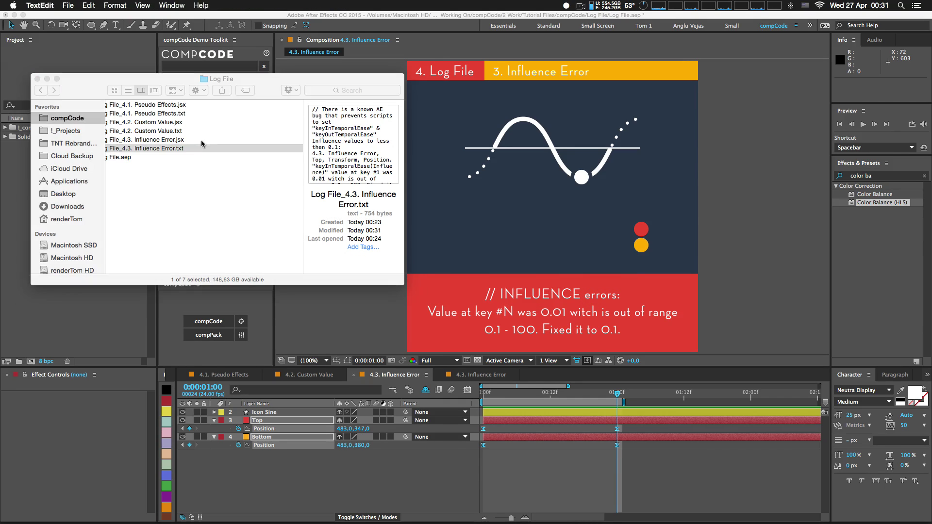
{"action": "left_click_drag", "start_coordinate": [340, 142], "coordinate": [295, 60]}
{"action": "left_click_drag", "start_coordinate": [344, 107], "coordinate": [764, 77]}
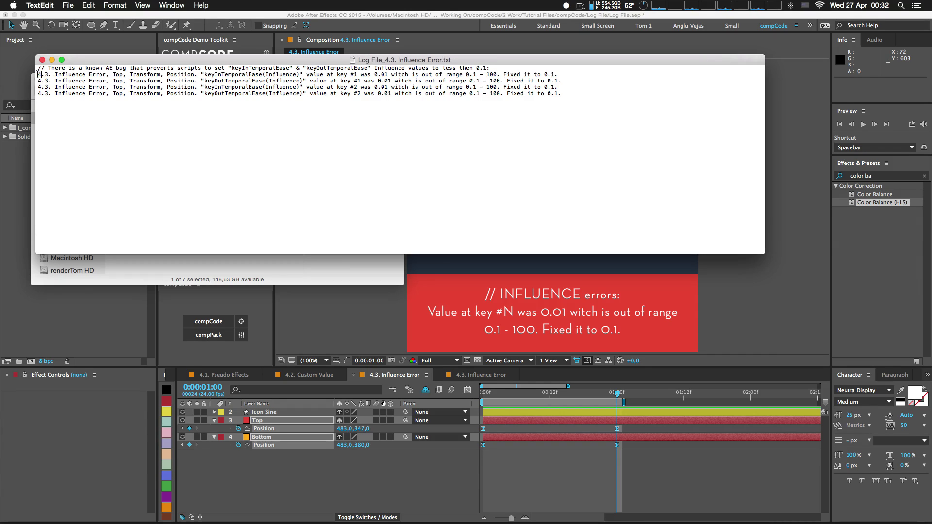
{"action": "left_click_drag", "start_coordinate": [38, 74], "coordinate": [110, 77]}
{"action": "double_click", "coordinate": [119, 75]}
{"action": "double_click", "coordinate": [139, 76]}
{"action": "double_click", "coordinate": [182, 75]}
- Highlight the 0.01 key value, 0.1-100 range and 'Fixed it to 0.1', then play the comp
{"action": "double_click", "coordinate": [117, 75]}
{"action": "left_click_drag", "start_coordinate": [353, 75], "coordinate": [383, 76]}
{"action": "left_click_drag", "start_coordinate": [466, 75], "coordinate": [497, 74]}
{"action": "left_click", "coordinate": [520, 75]}
{"action": "left_click_drag", "start_coordinate": [512, 76], "coordinate": [567, 73]}
{"action": "left_click_drag", "start_coordinate": [557, 75], "coordinate": [441, 74]}
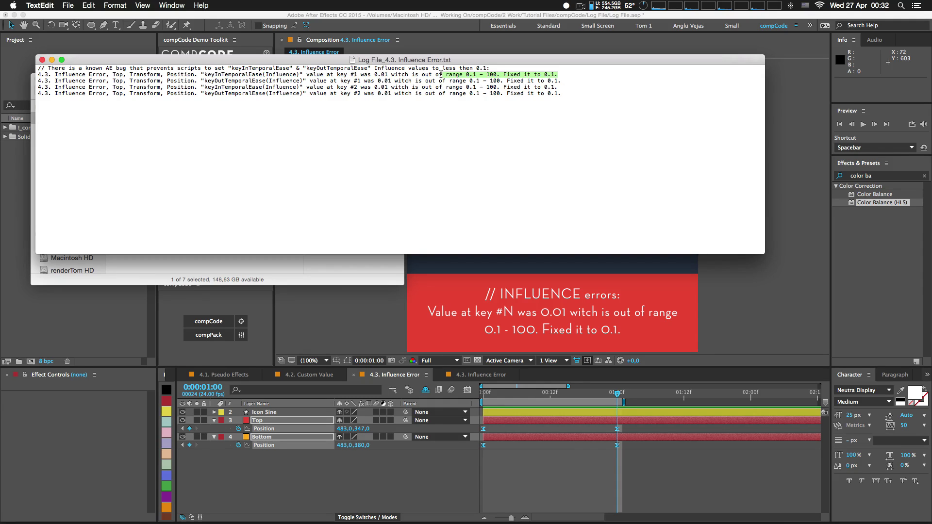
{"action": "left_click", "coordinate": [577, 487]}
{"action": "key", "text": "space"}
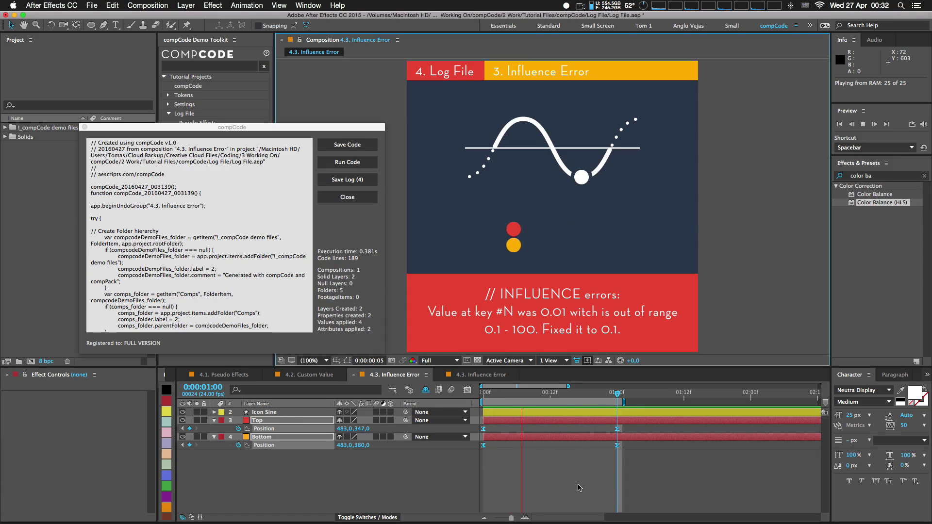
- Close the generated code and show Top and Bottom Position in the Graph Editor
{"action": "left_click", "coordinate": [338, 199]}
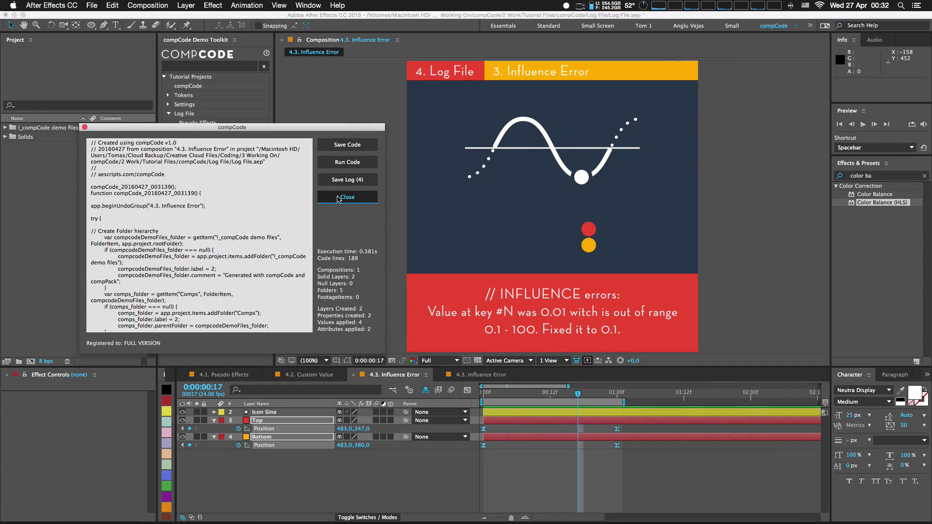
{"action": "left_click", "coordinate": [323, 463]}
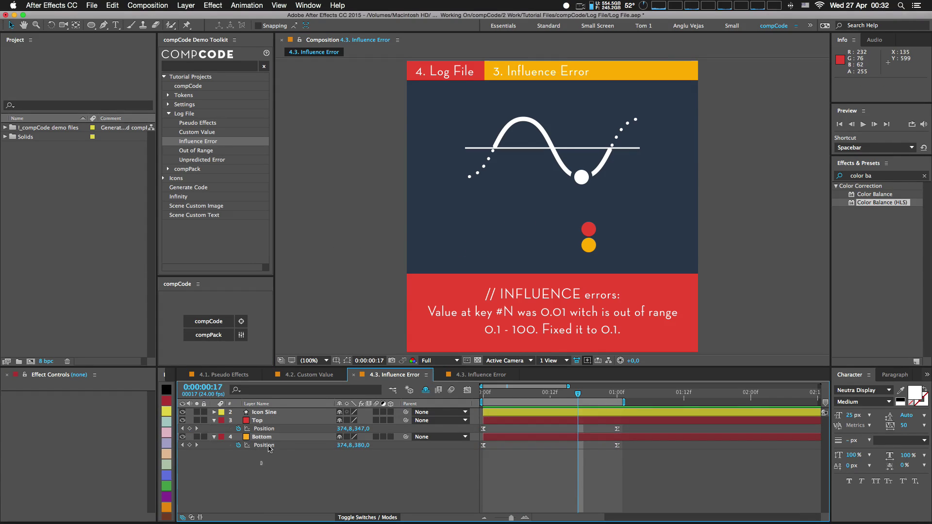
{"action": "left_click", "coordinate": [257, 420]}
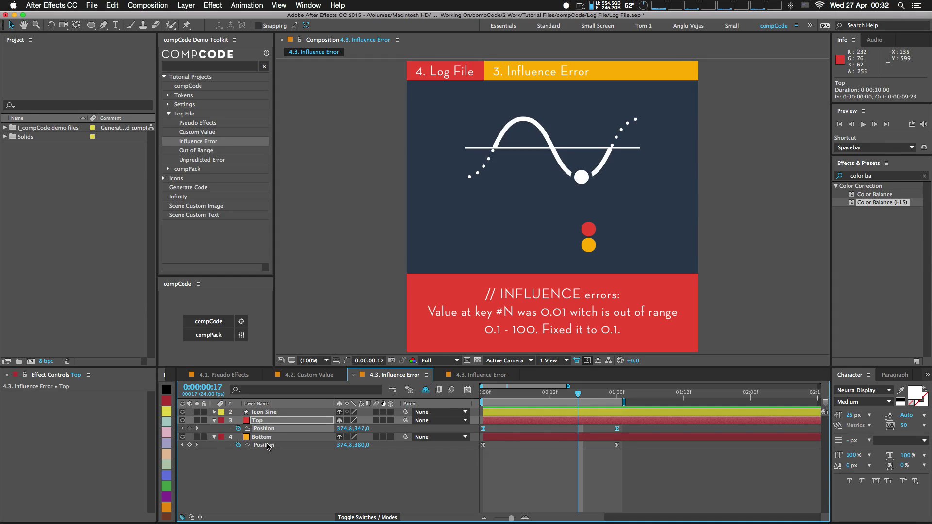
{"action": "left_click", "coordinate": [268, 445], "text": "shift"}
{"action": "left_click", "coordinate": [468, 392]}
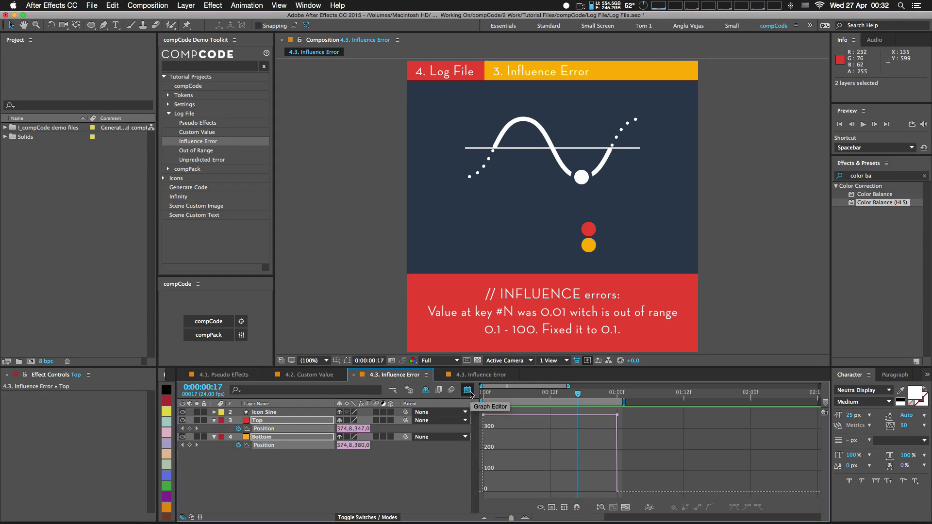
- Switch the graph between Top's and Bottom's Position curves to compare them
{"action": "left_click", "coordinate": [311, 463]}
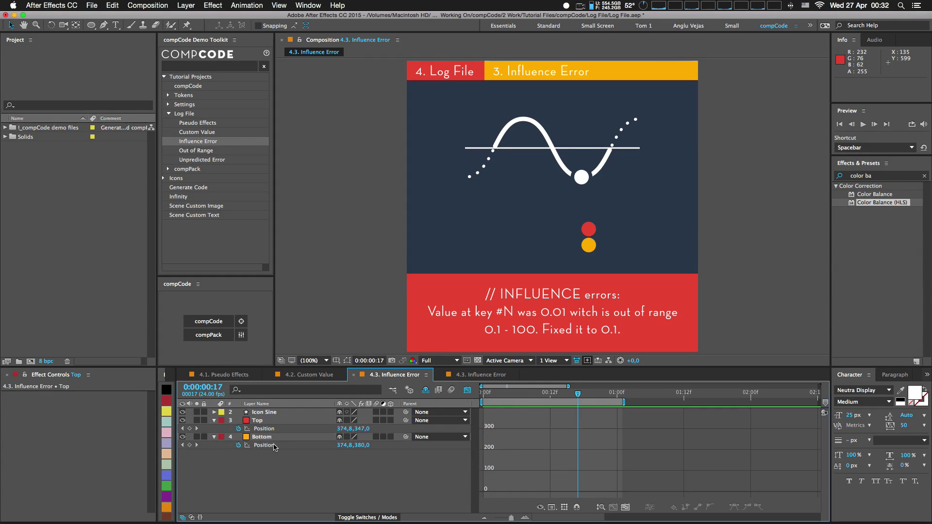
{"action": "left_click", "coordinate": [274, 445]}
{"action": "left_click", "coordinate": [273, 430]}
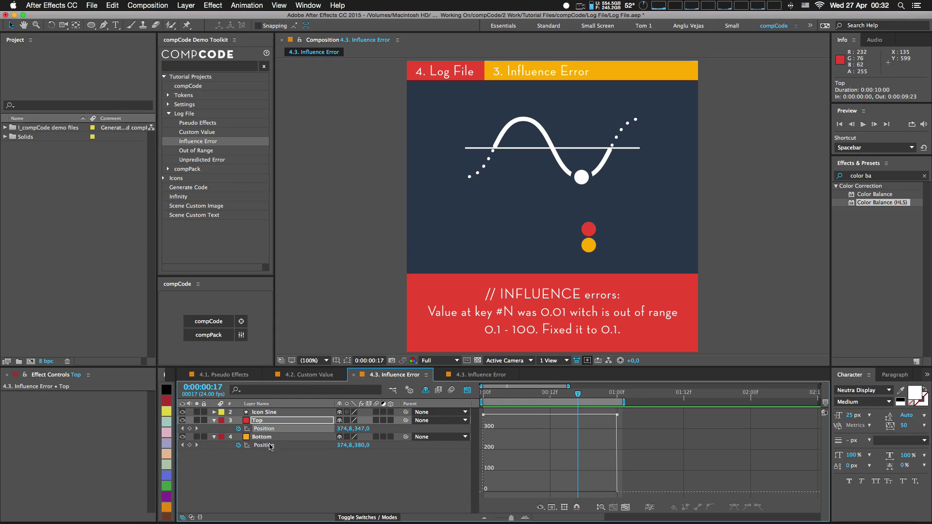
{"action": "left_click", "coordinate": [271, 446]}
{"action": "left_click", "coordinate": [270, 430]}
{"action": "left_click", "coordinate": [270, 446]}
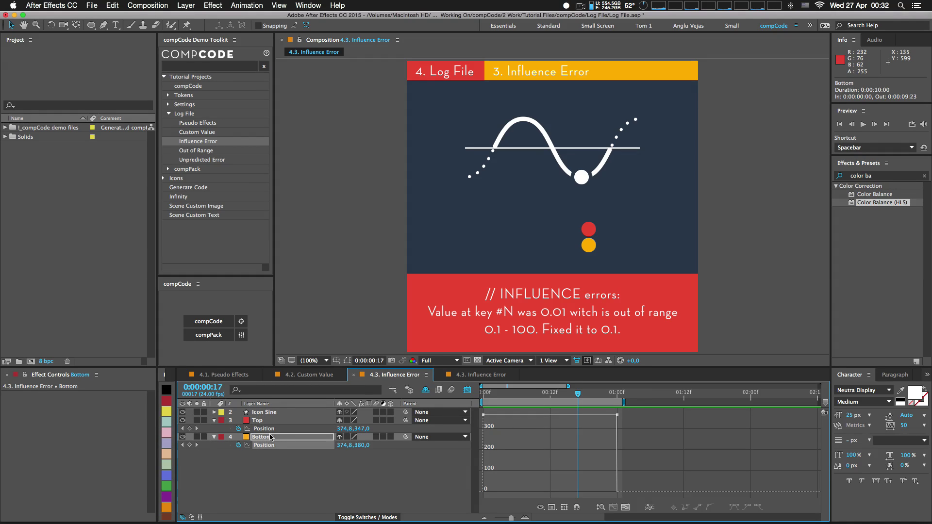
{"action": "left_click", "coordinate": [273, 429]}
{"action": "left_click", "coordinate": [270, 446]}
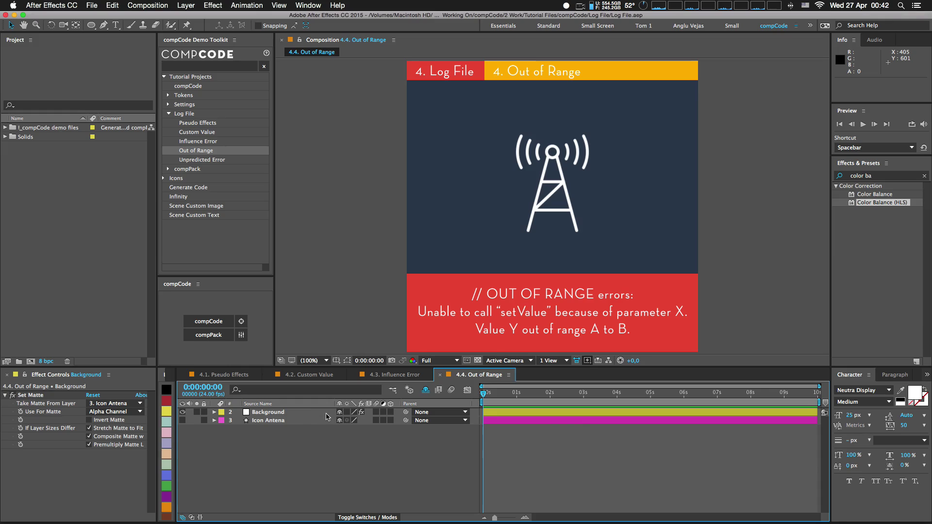
- Toggle visibility of the Background and Icon Antena layers, then select Background
{"action": "left_click", "coordinate": [280, 413]}
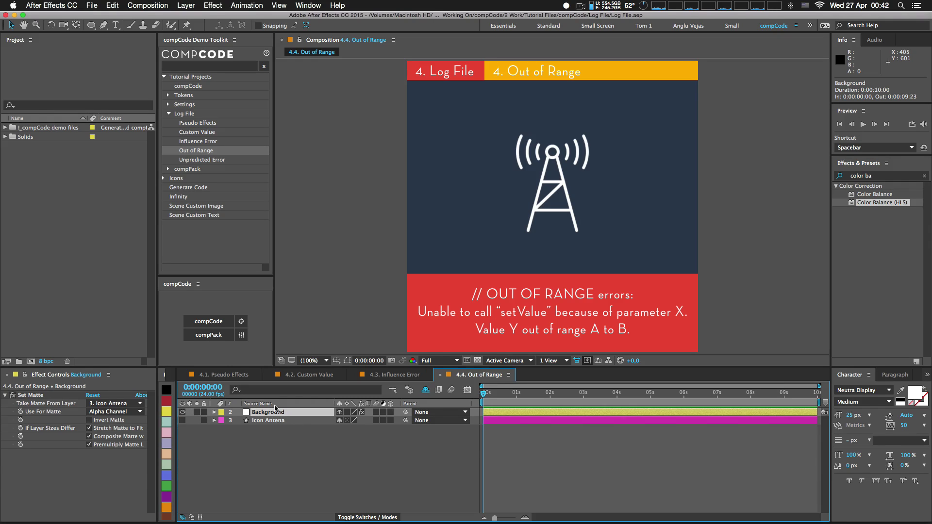
{"action": "left_click", "coordinate": [182, 413]}
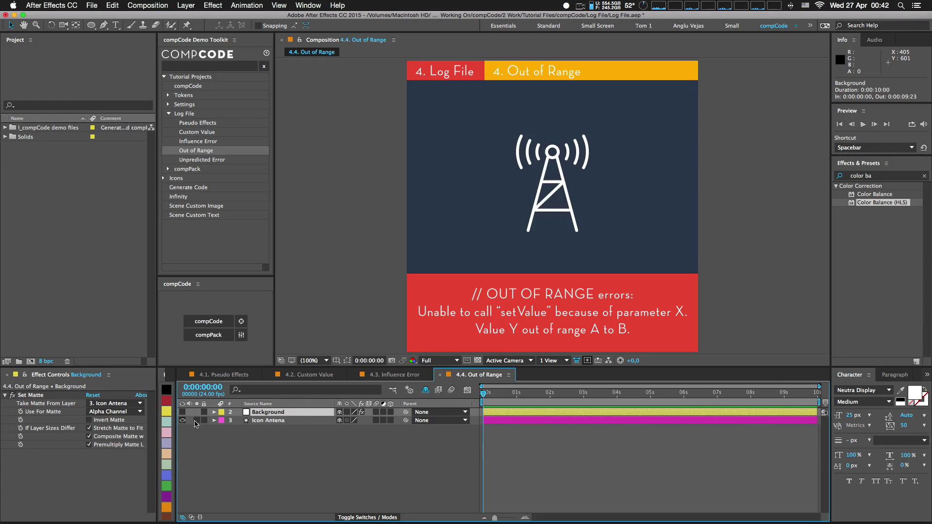
{"action": "left_click", "coordinate": [264, 420]}
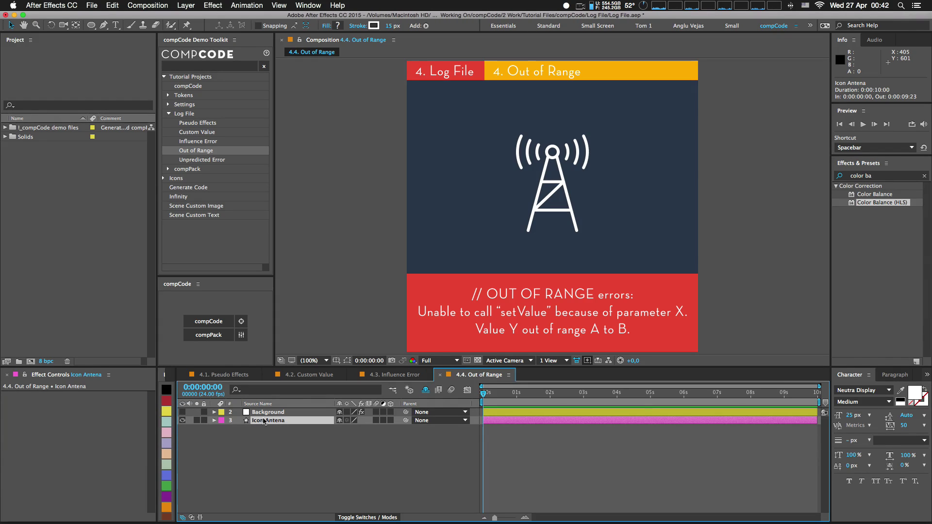
{"action": "left_click", "coordinate": [183, 420]}
{"action": "left_click", "coordinate": [183, 412]}
{"action": "left_click", "coordinate": [271, 412]}
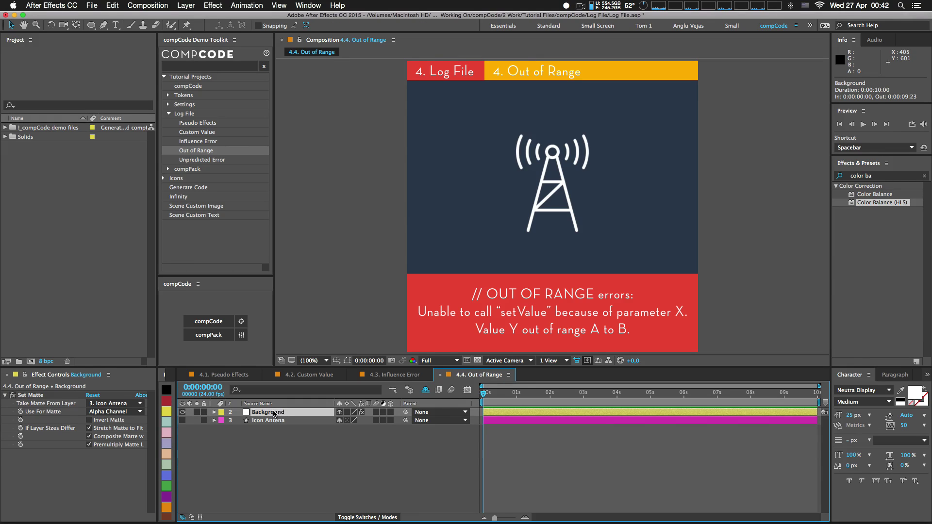
- Keep Icon Antena as Set Matte's source and reveal the hidden Title layer
{"action": "left_click", "coordinate": [39, 395]}
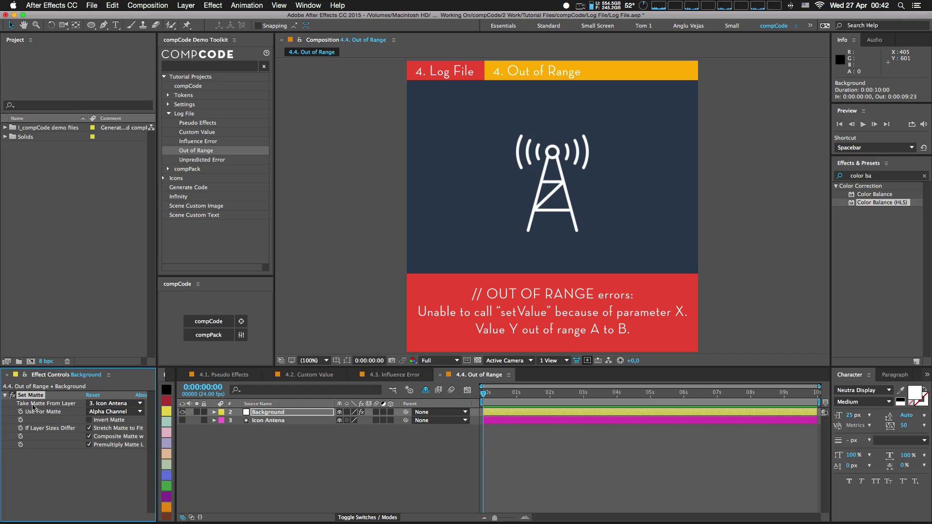
{"action": "left_click", "coordinate": [111, 404]}
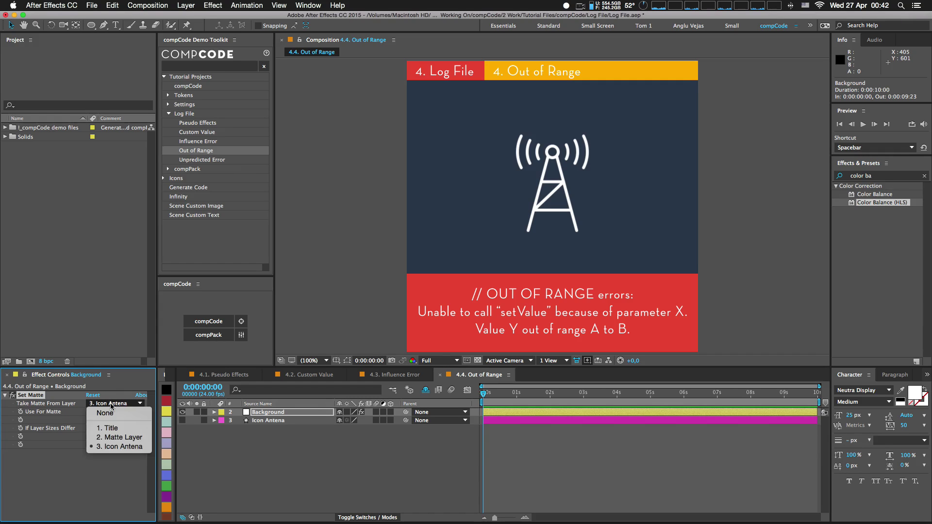
{"action": "left_click", "coordinate": [129, 450]}
{"action": "left_click", "coordinate": [426, 390]}
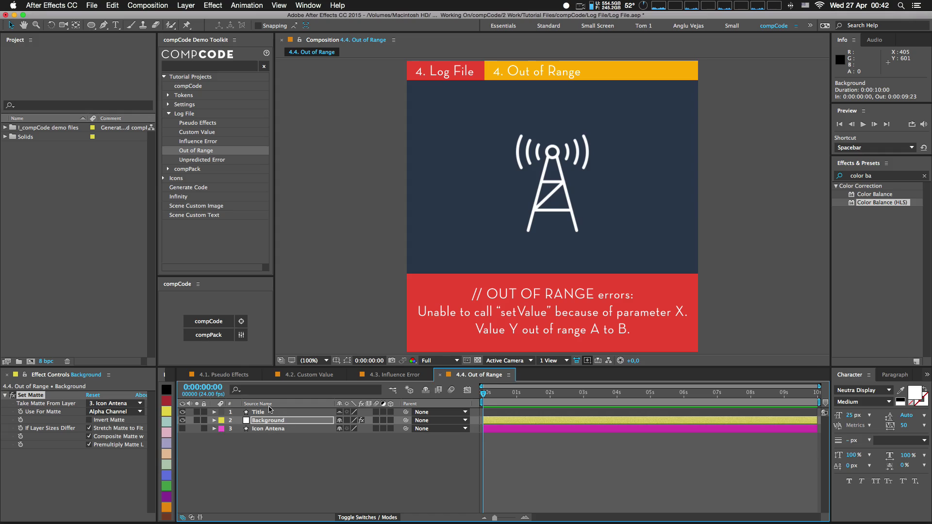
{"action": "left_click", "coordinate": [137, 404]}
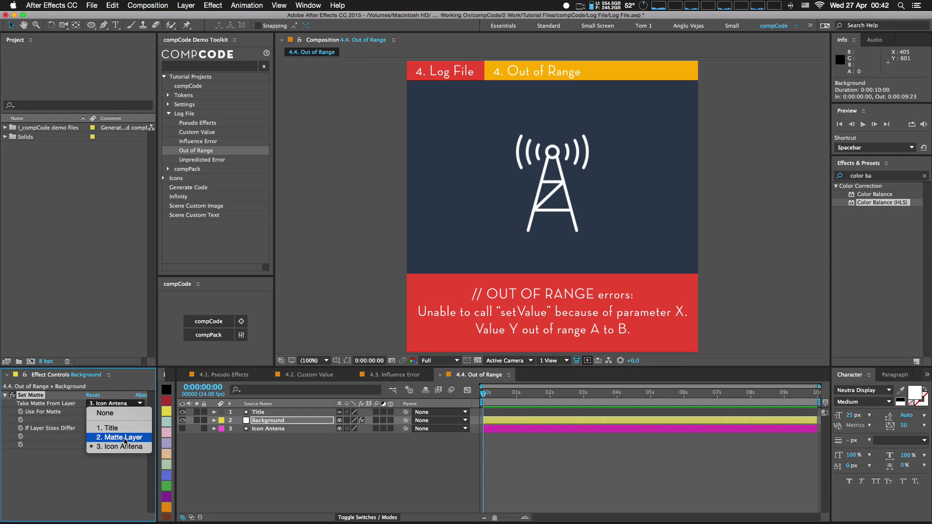
{"action": "left_click", "coordinate": [279, 428]}
- Show layers by Layer Name so layer 2 reads Matte Layer, matte still Icon Antena
{"action": "left_click", "coordinate": [283, 404]}
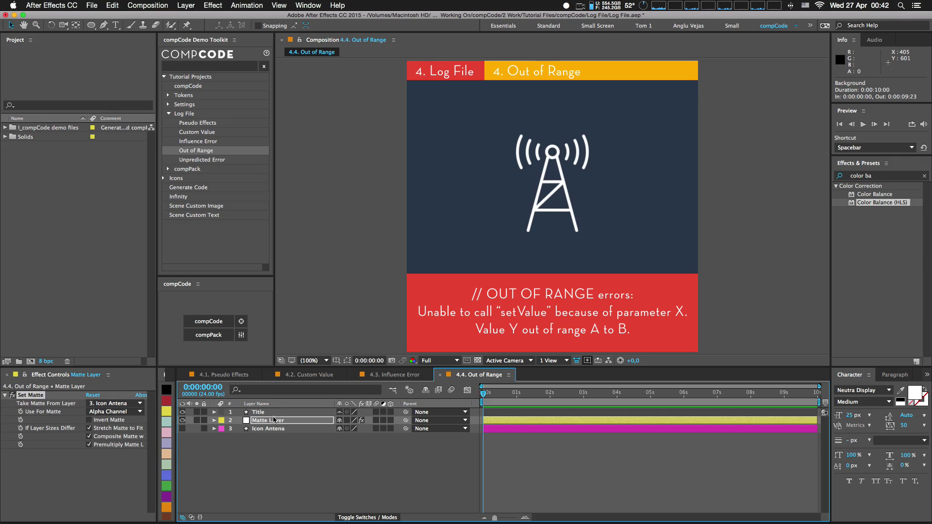
{"action": "left_click", "coordinate": [139, 403]}
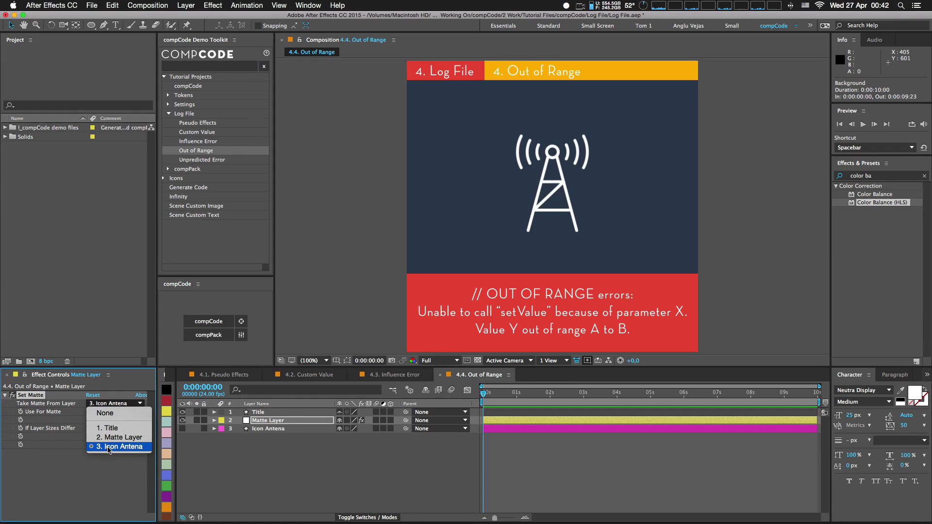
{"action": "left_click", "coordinate": [262, 449]}
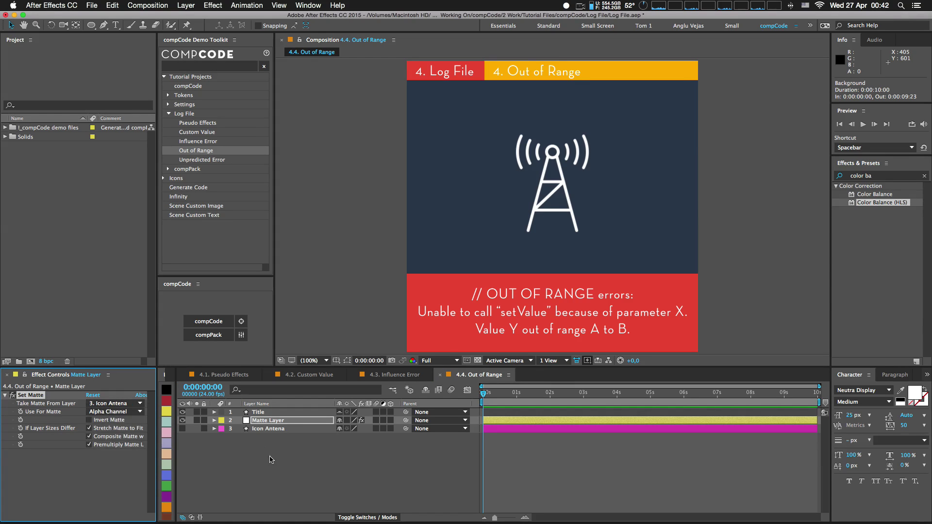
{"action": "left_click", "coordinate": [265, 449]}
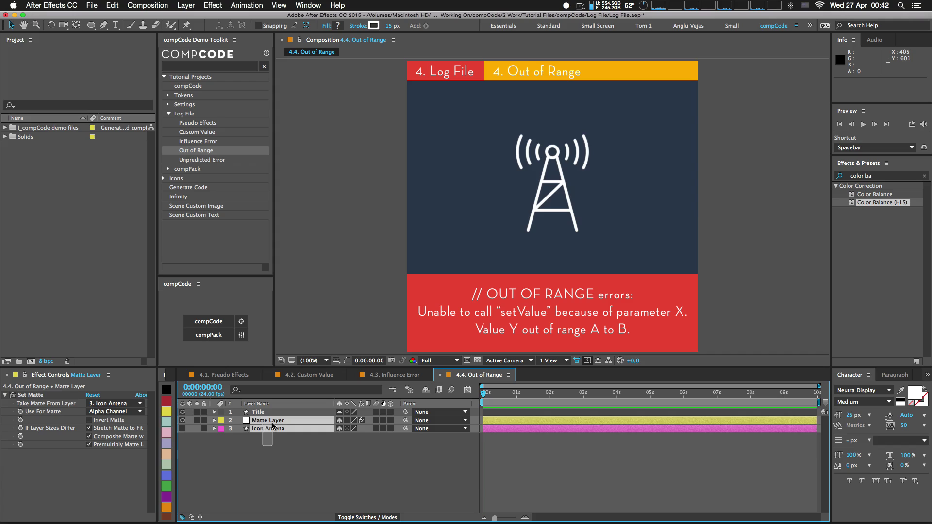
- Generate the 1750-line script and log from the 4.4. Out of Range composition with compCode
{"action": "left_click", "coordinate": [209, 321]}
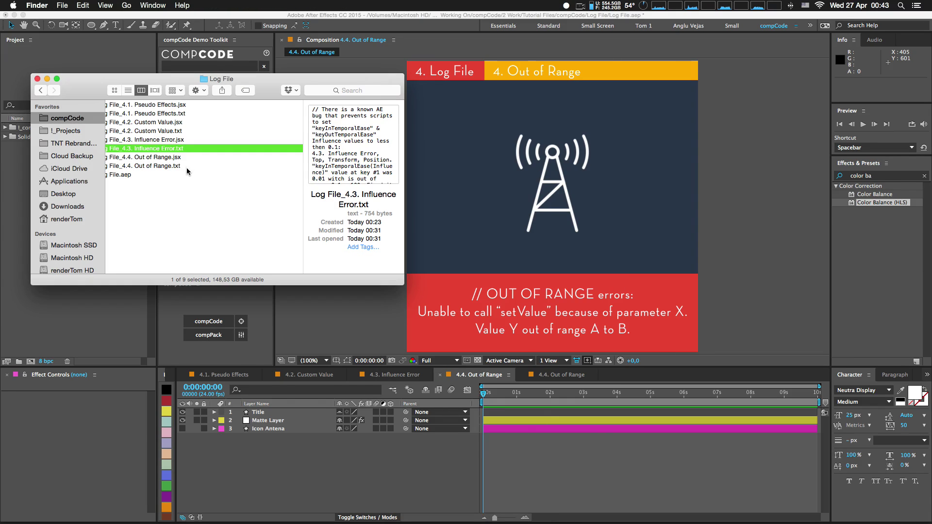
- Read the Out of Range log in TextEdit, then open Log File_4.4. Out of Range.jsx in Sublime Text
{"action": "double_click", "coordinate": [190, 163]}
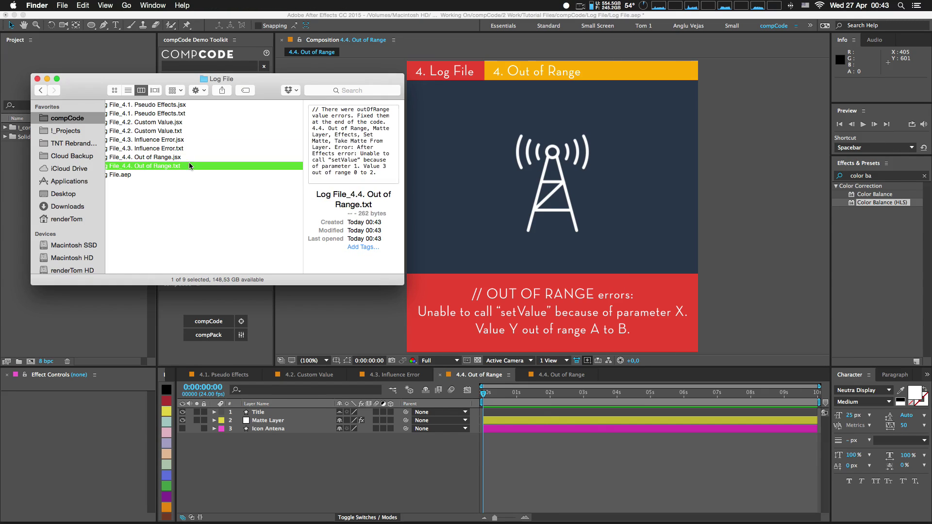
{"action": "left_click_drag", "start_coordinate": [391, 182], "coordinate": [661, 145]}
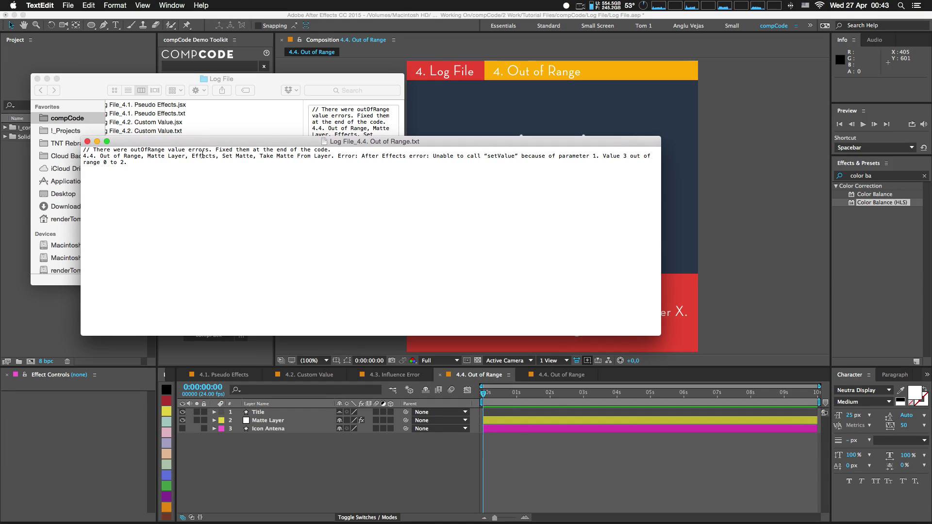
{"action": "left_click_drag", "start_coordinate": [215, 150], "coordinate": [337, 151]}
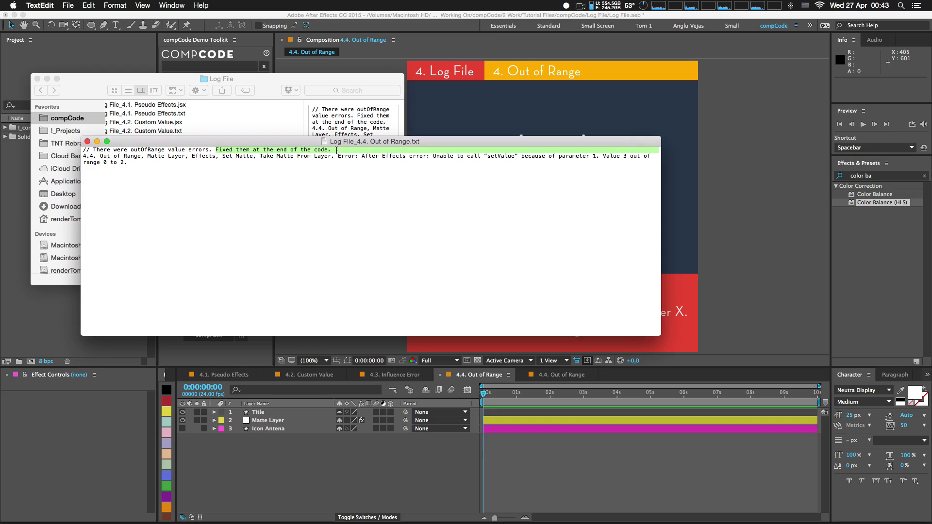
{"action": "left_click", "coordinate": [235, 86]}
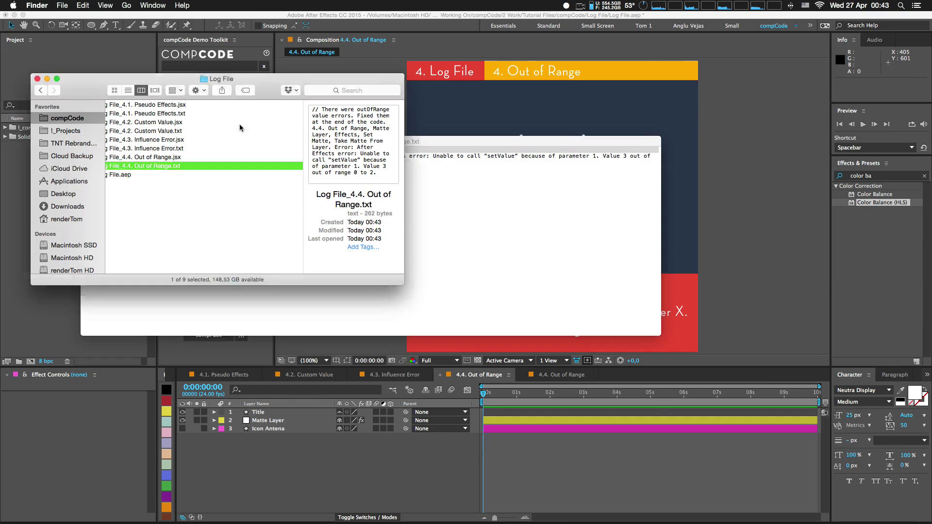
{"action": "double_click", "coordinate": [185, 157]}
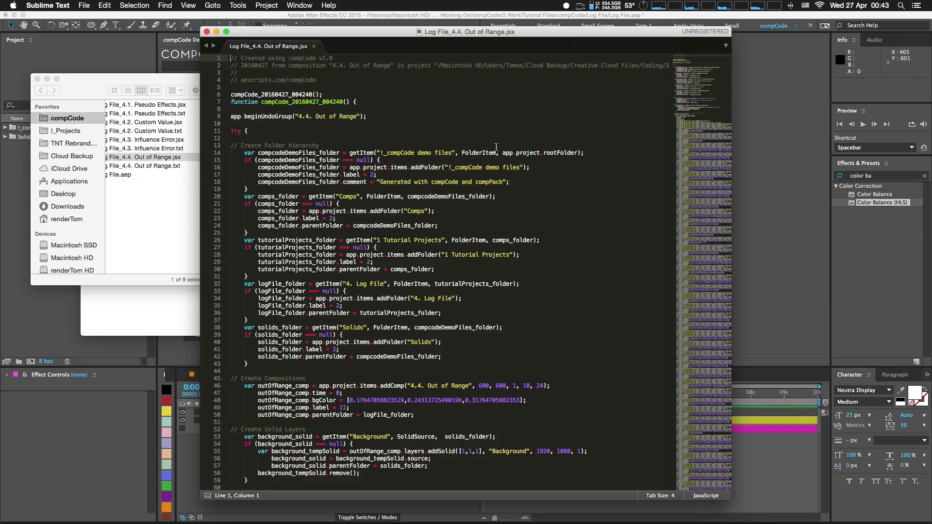
{"action": "left_click_drag", "start_coordinate": [700, 97], "coordinate": [719, 477]}
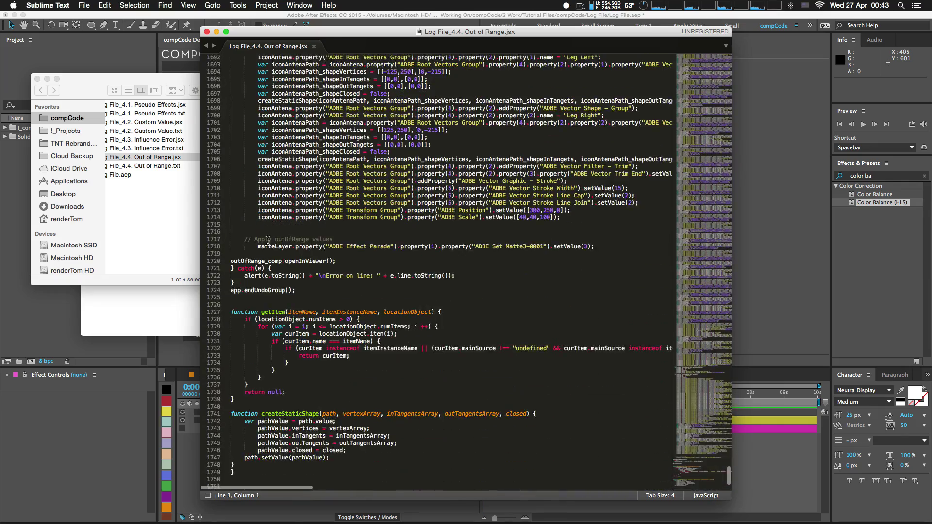
{"action": "left_click_drag", "start_coordinate": [244, 239], "coordinate": [153, 242]}
{"action": "left_click", "coordinate": [595, 247]}
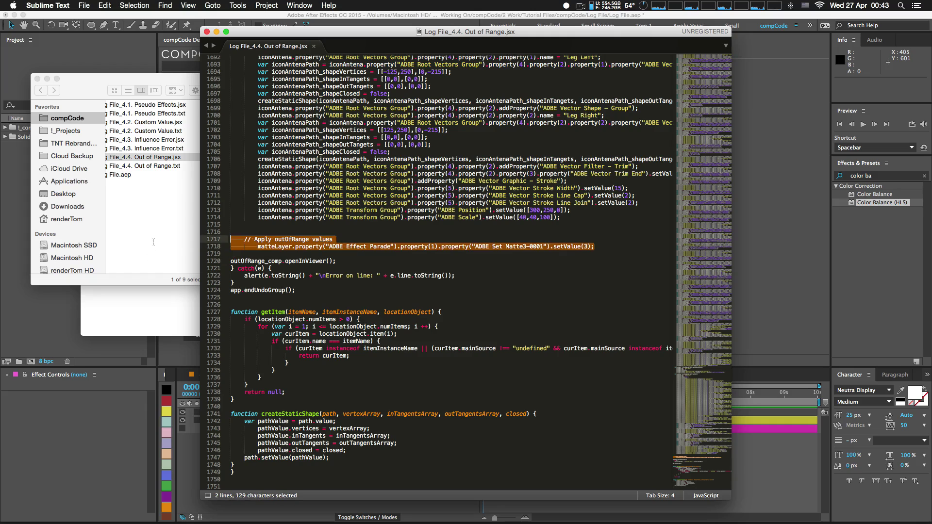
{"action": "left_click", "coordinate": [370, 248]}
{"action": "left_click_drag", "start_coordinate": [257, 246], "coordinate": [301, 246]}
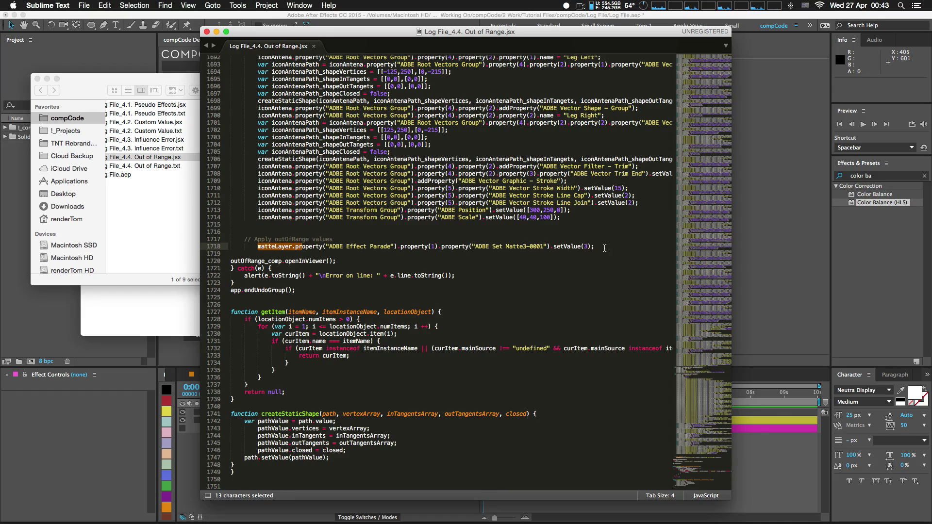
{"action": "left_click_drag", "start_coordinate": [595, 246], "coordinate": [203, 241]}
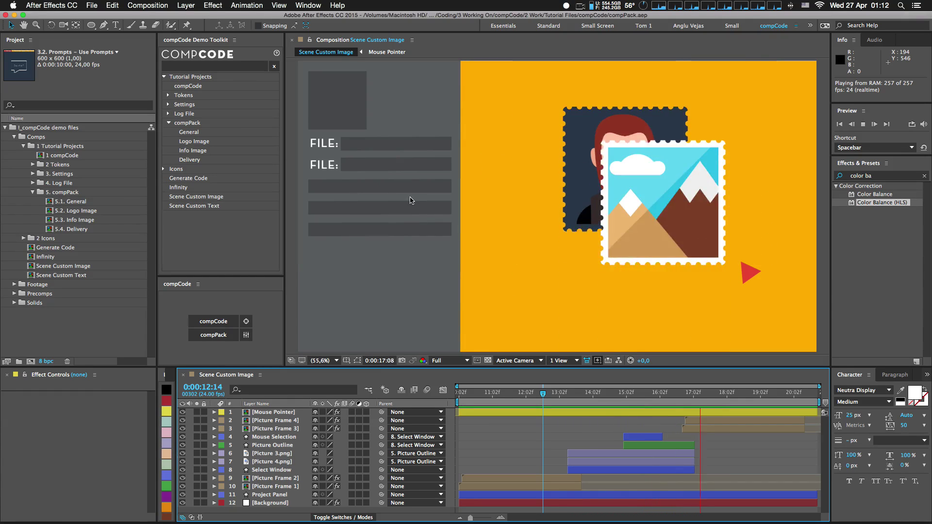
- Expand 2 Tokens and 2.3 Name, stepping through the Text, File, Layer, Item and Property Name comps
{"action": "left_click", "coordinate": [56, 156]}
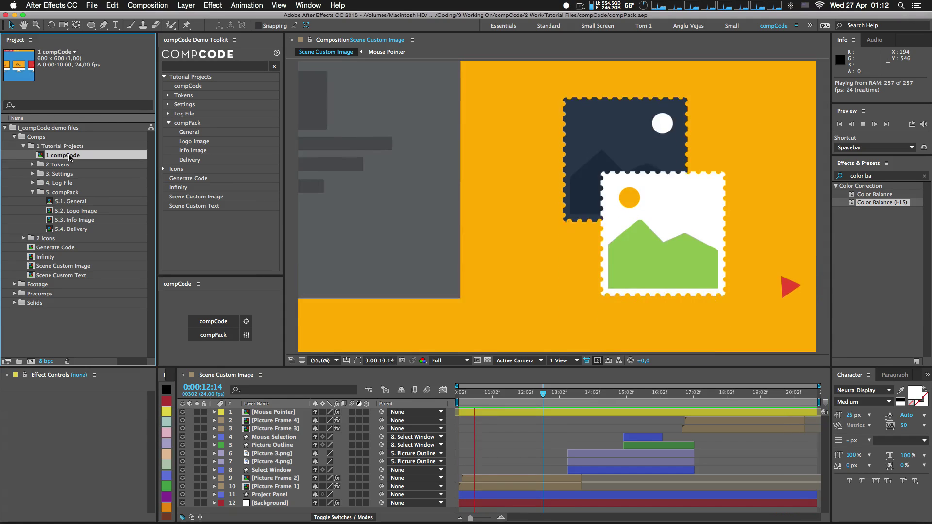
{"action": "left_click", "coordinate": [33, 165]}
{"action": "left_click", "coordinate": [68, 174]}
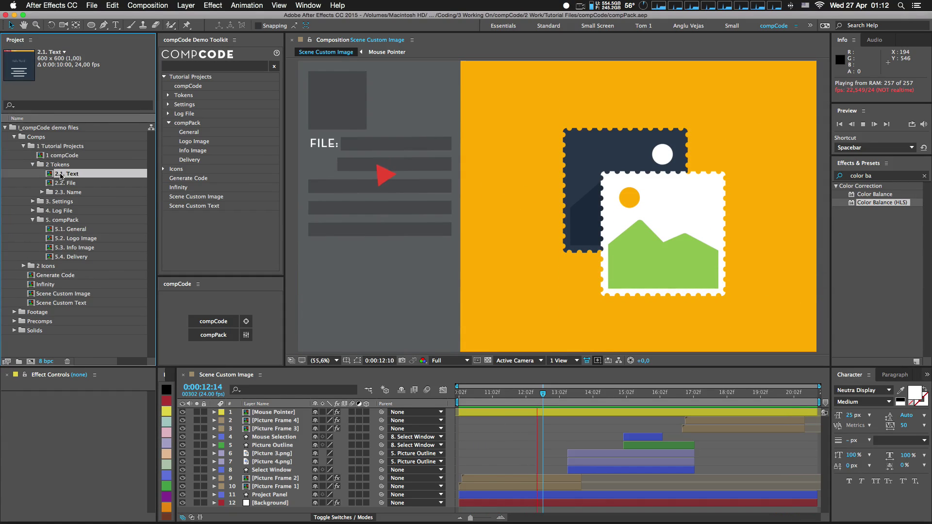
{"action": "left_click", "coordinate": [70, 185]}
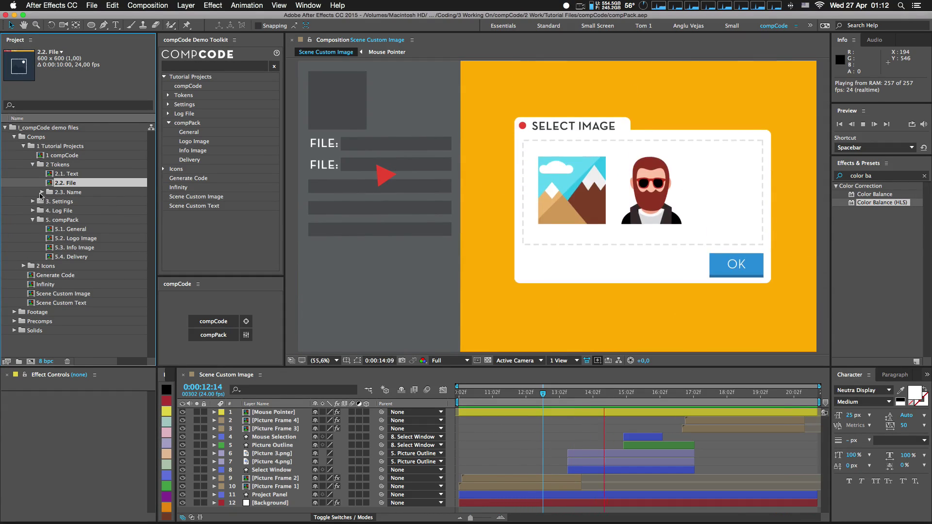
{"action": "left_click", "coordinate": [42, 193]}
{"action": "left_click", "coordinate": [62, 202]}
{"action": "left_click", "coordinate": [64, 211]}
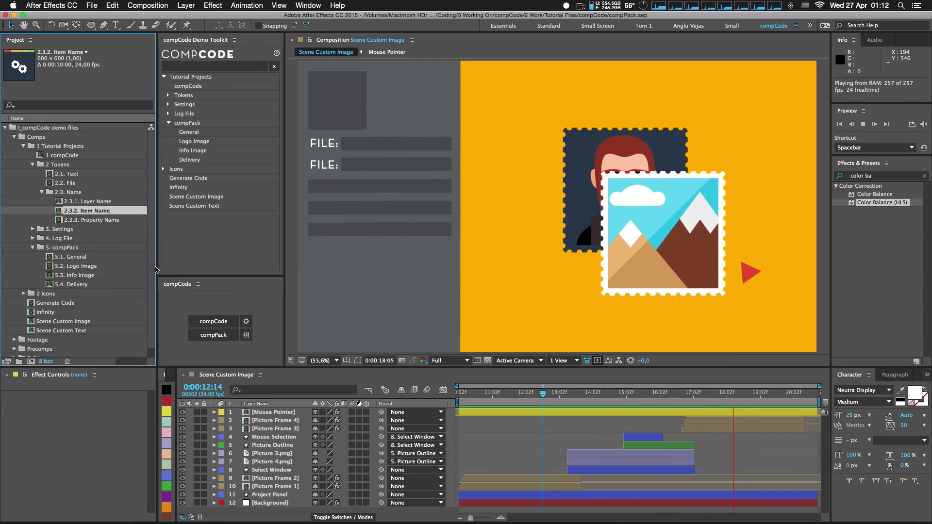
{"action": "left_click", "coordinate": [111, 220]}
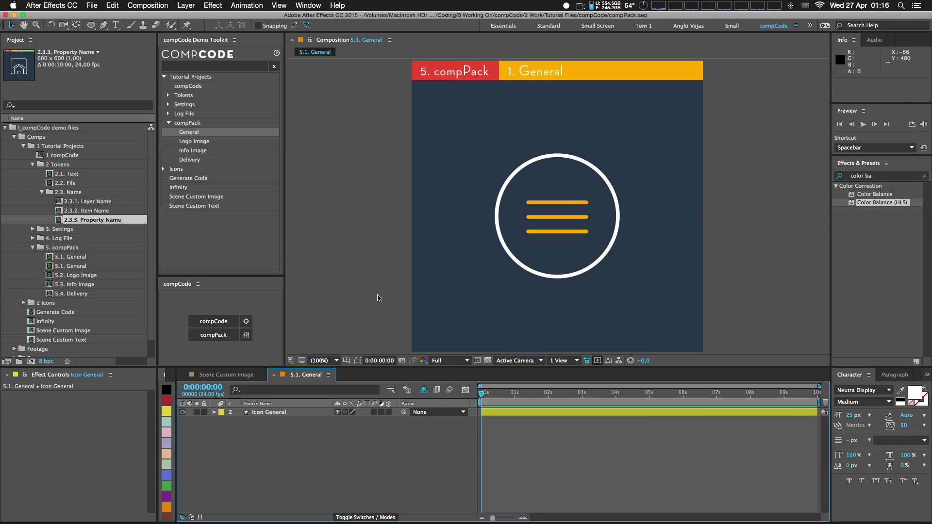
- Open the compPack script settings and look over the Logo Image and Info Image tabs
{"action": "left_click", "coordinate": [214, 335]}
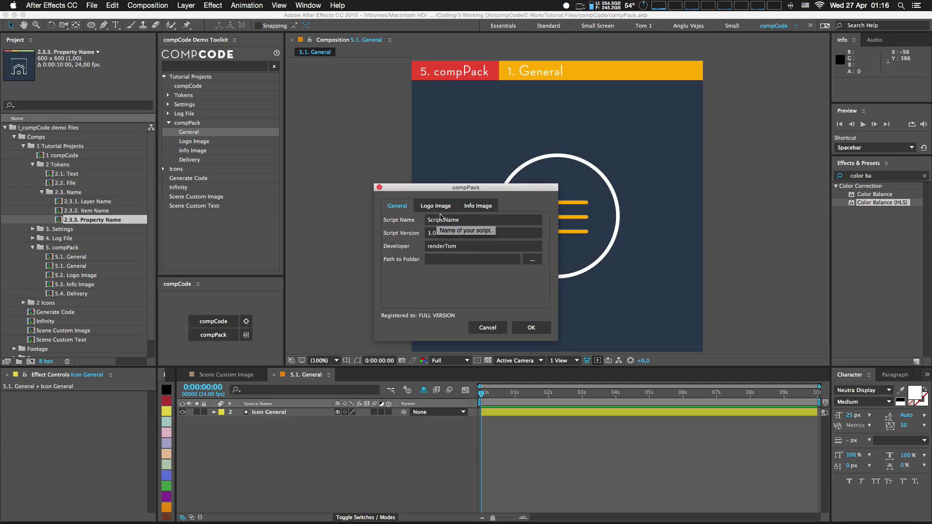
{"action": "left_click_drag", "start_coordinate": [455, 190], "coordinate": [391, 144]}
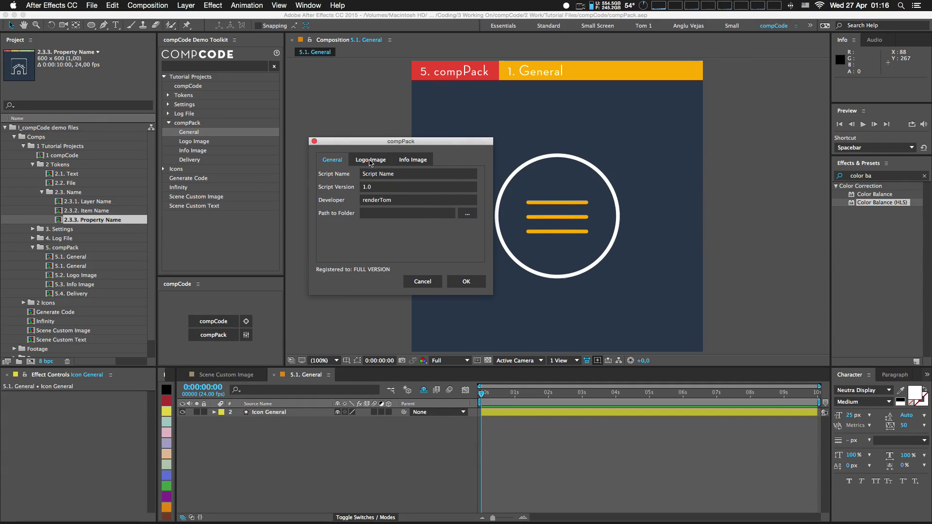
{"action": "left_click", "coordinate": [370, 163]}
{"action": "left_click", "coordinate": [408, 161]}
{"action": "left_click", "coordinate": [335, 161]}
- Set Script Name to compPack, leaving Script Version 1.0 and the developer unchanged
{"action": "left_click", "coordinate": [384, 176]}
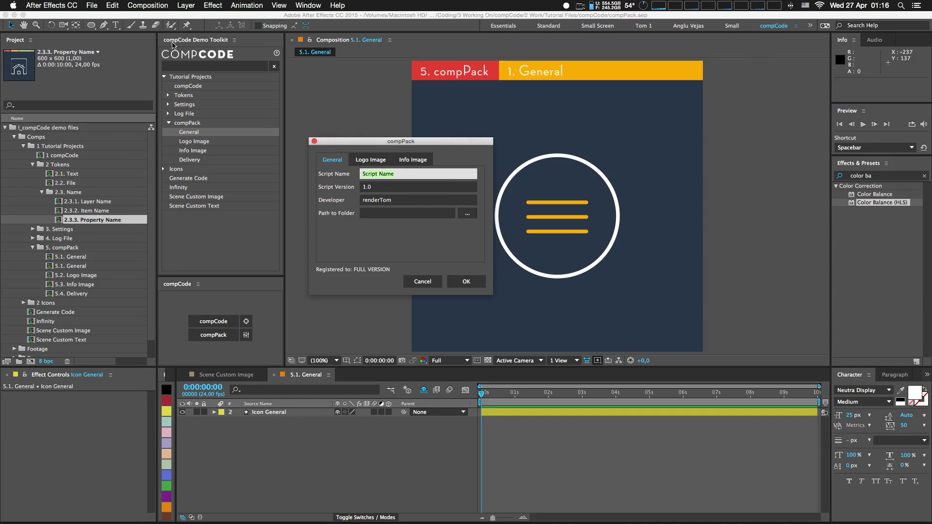
{"action": "left_click", "coordinate": [400, 173]}
{"action": "key", "text": "super+a"}
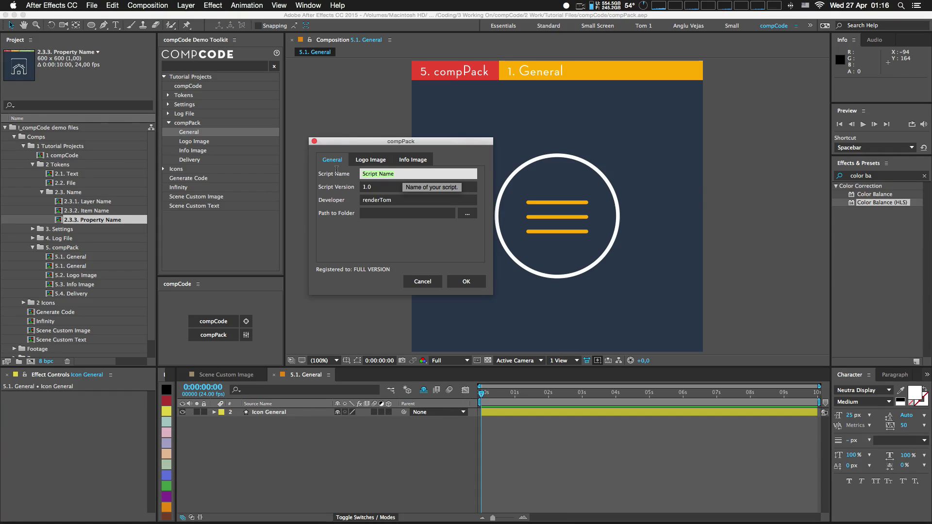
{"action": "type", "text": "compPack"}
{"action": "left_click", "coordinate": [389, 187]}
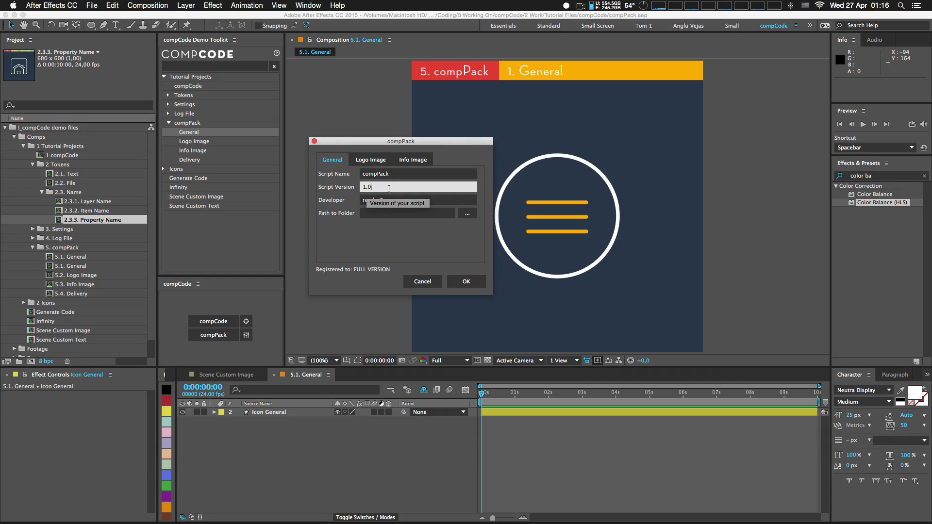
{"action": "left_click", "coordinate": [382, 200]}
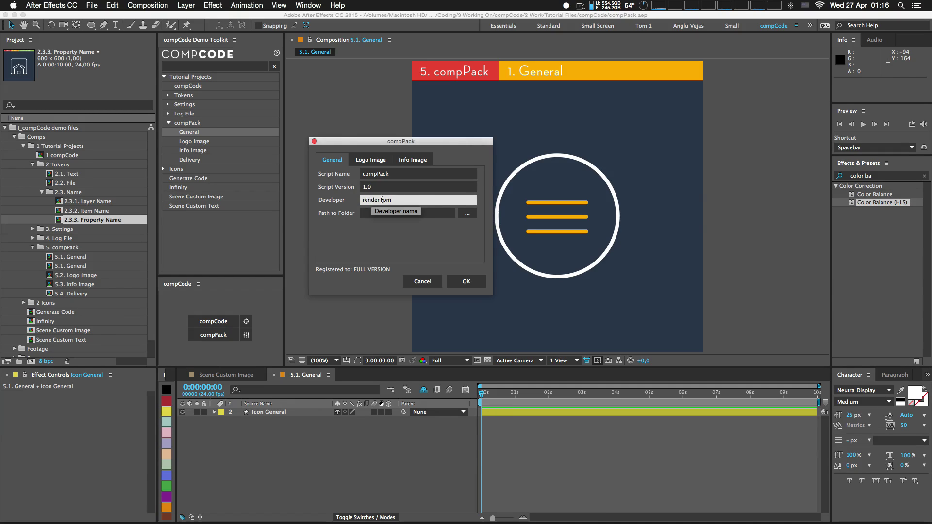
{"action": "double_click", "coordinate": [374, 203]}
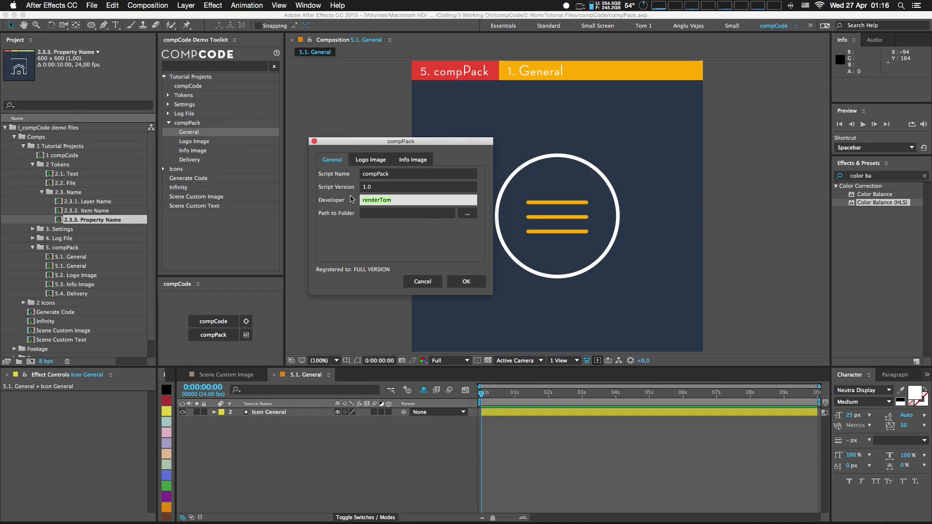
{"action": "left_click", "coordinate": [396, 198]}
- Browse the compCode project's tutorial folders in the Path to Folder chooser
{"action": "left_click", "coordinate": [467, 217]}
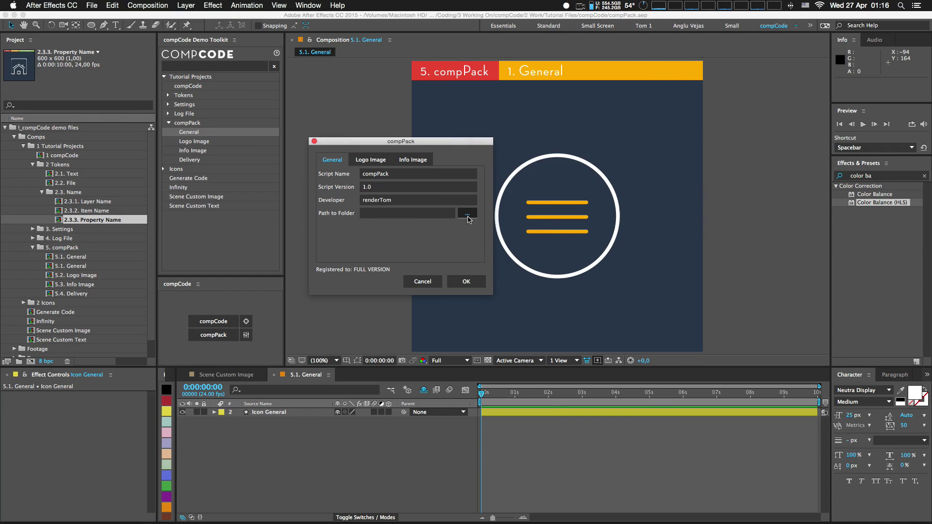
{"action": "left_click", "coordinate": [488, 108]}
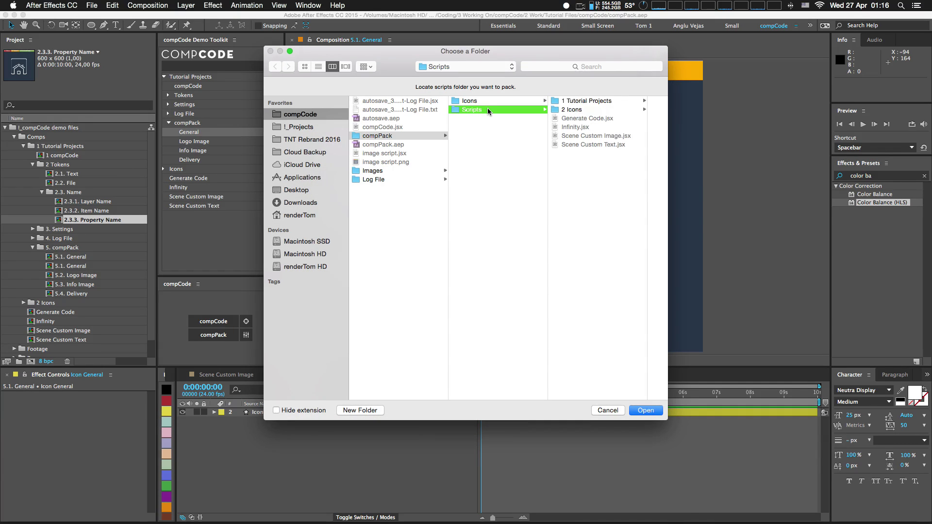
{"action": "left_click_drag", "start_coordinate": [576, 54], "coordinate": [485, 63]}
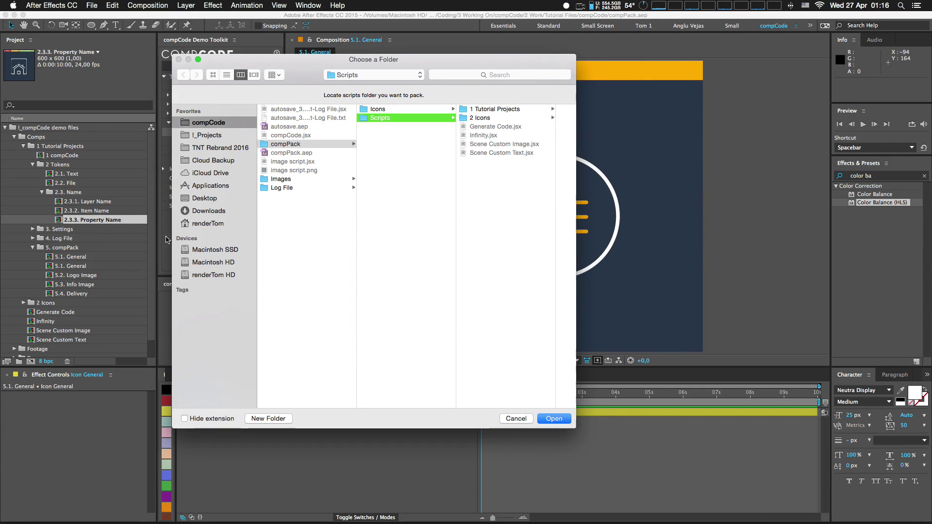
{"action": "left_click", "coordinate": [495, 110]}
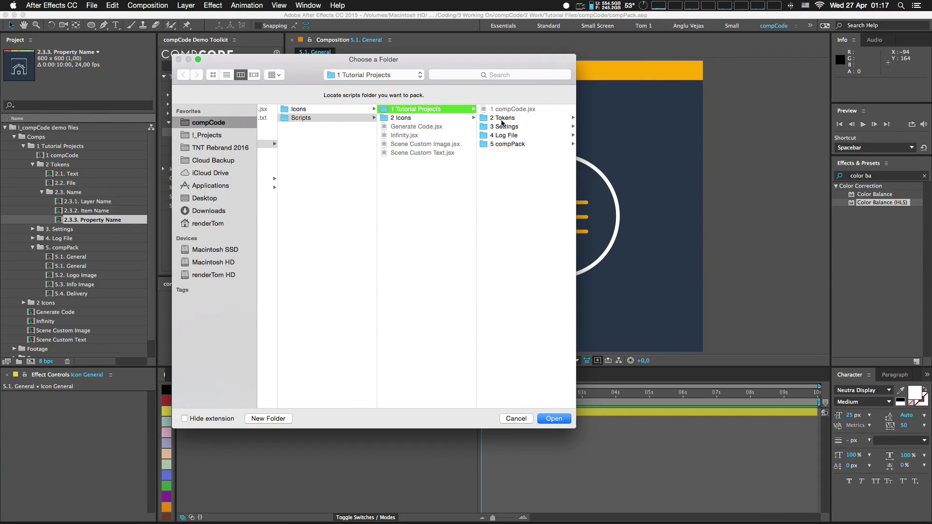
{"action": "left_click", "coordinate": [502, 120]}
{"action": "left_click", "coordinate": [439, 127]}
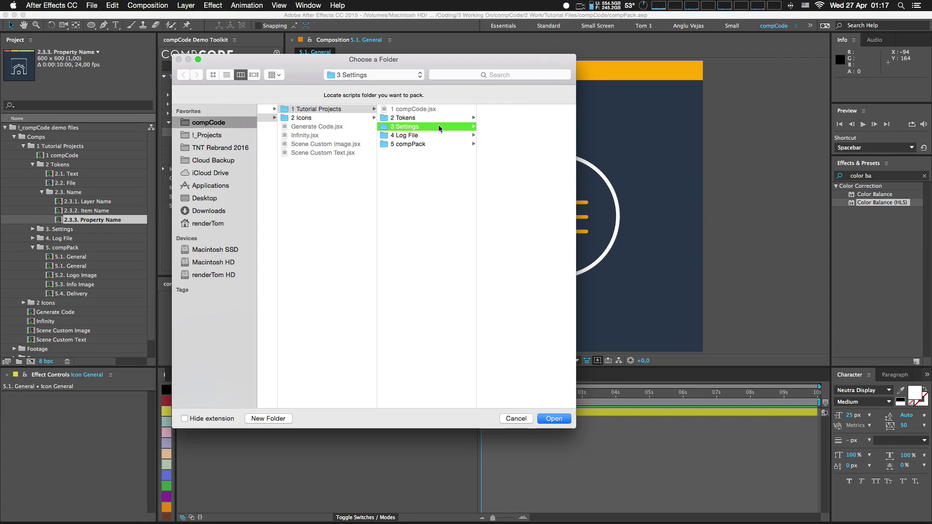
{"action": "left_click", "coordinate": [505, 109]}
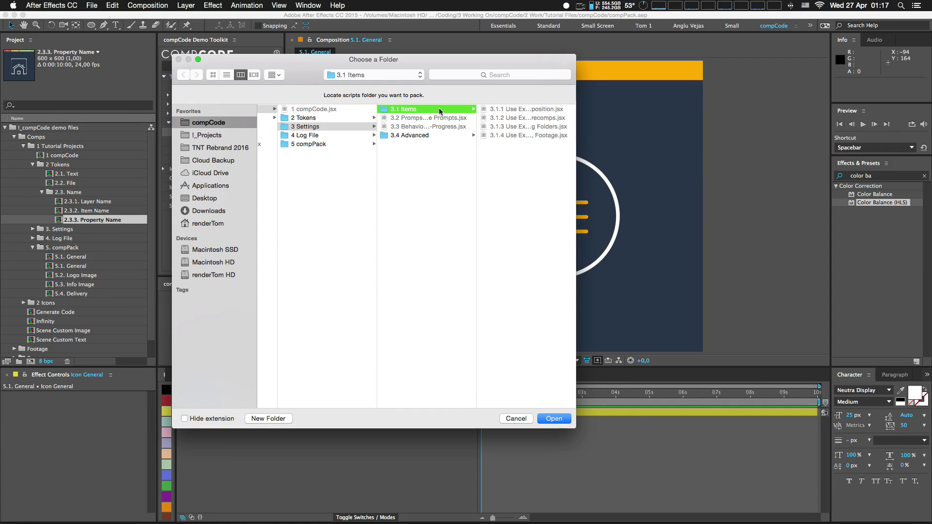
{"action": "left_click_drag", "start_coordinate": [456, 59], "coordinate": [481, 63]}
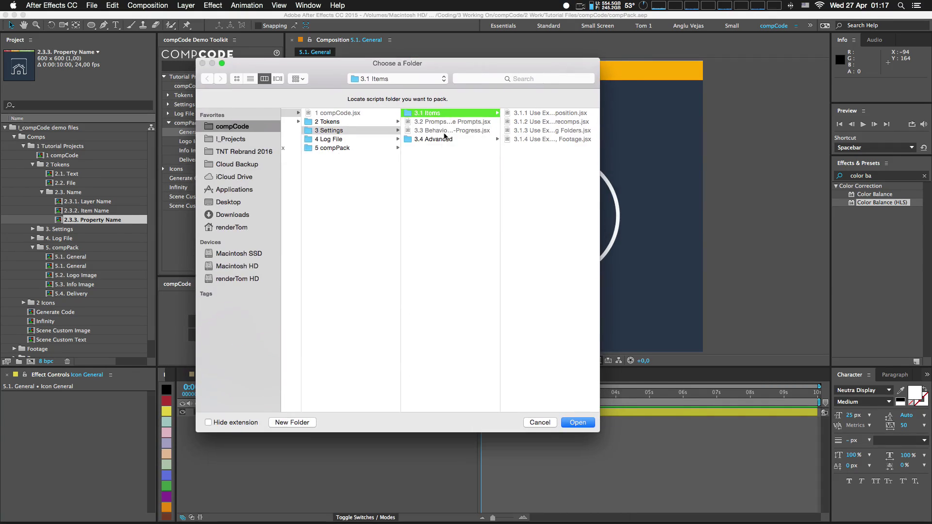
{"action": "left_click", "coordinate": [447, 140]}
{"action": "left_click", "coordinate": [367, 147]}
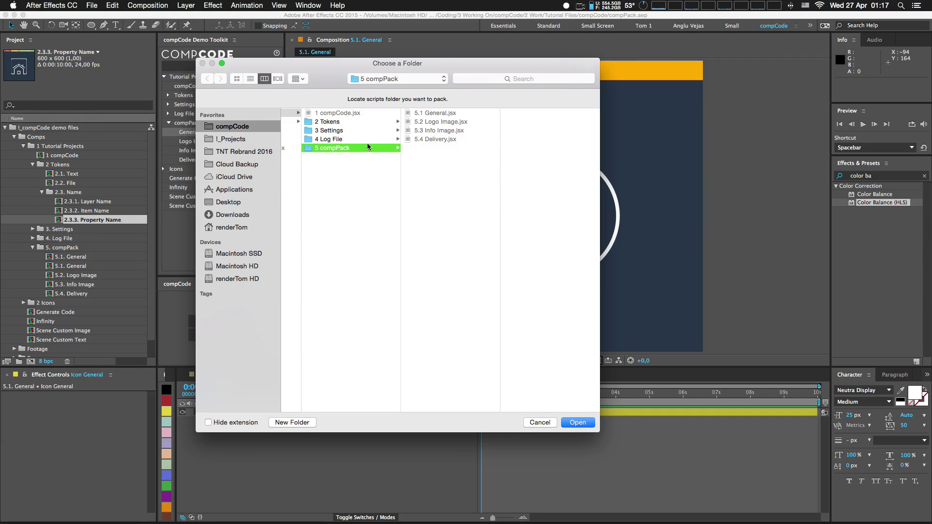
{"action": "left_click", "coordinate": [366, 139]}
{"action": "left_click", "coordinate": [363, 130]}
- Select the Scripts folder inside compPack as the Path to Folder
{"action": "left_click_drag", "start_coordinate": [465, 65], "coordinate": [589, 81]}
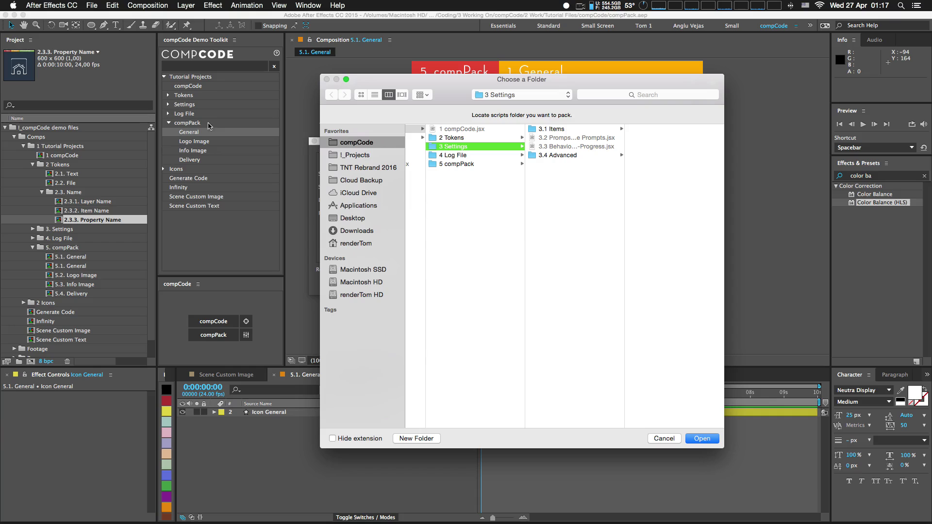
{"action": "left_click_drag", "start_coordinate": [579, 79], "coordinate": [554, 79]}
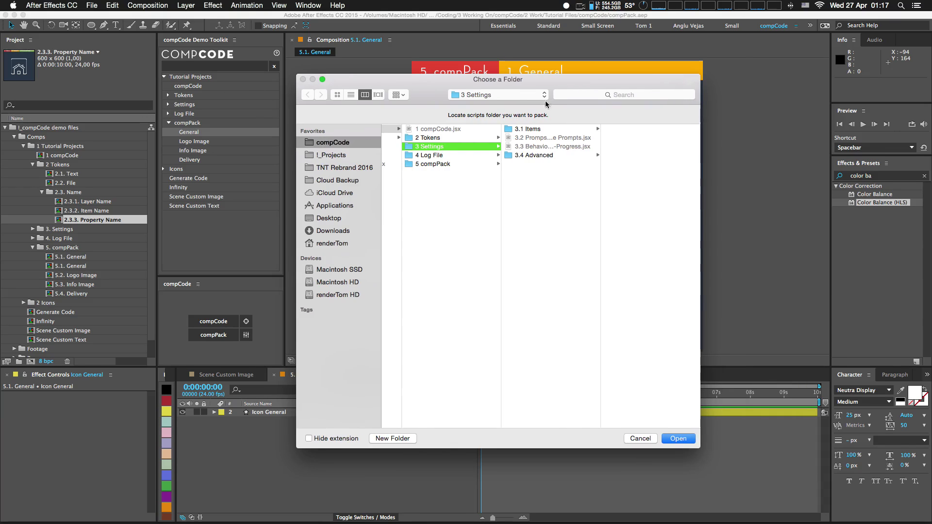
{"action": "scroll", "coordinate": [518, 151], "scroll_direction": "left", "scroll_amount": 3}
{"action": "scroll", "coordinate": [492, 147], "scroll_direction": "left", "scroll_amount": 5}
{"action": "left_click", "coordinate": [459, 128]}
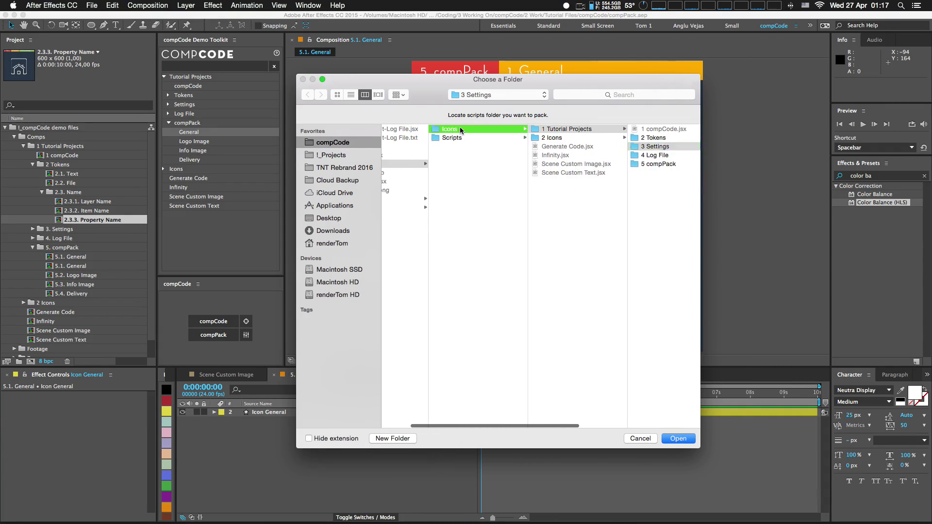
{"action": "left_click", "coordinate": [466, 138]}
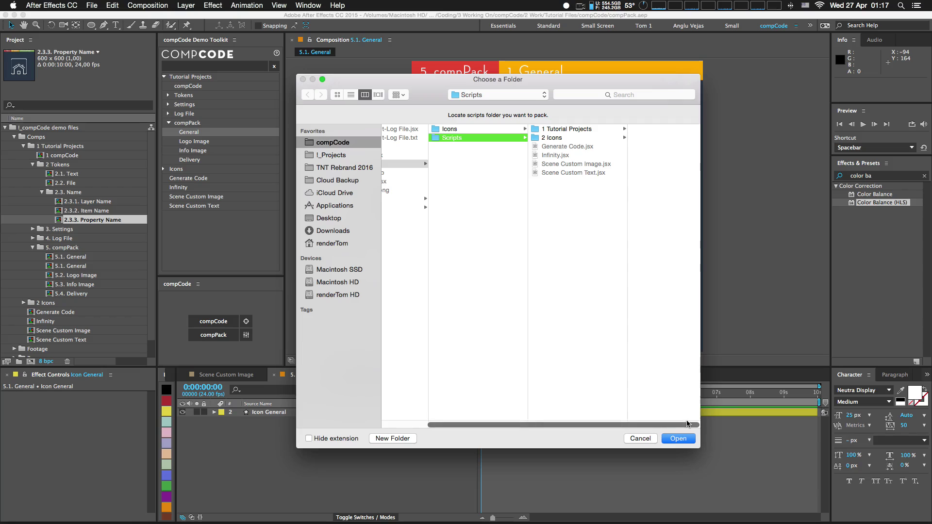
{"action": "left_click", "coordinate": [678, 439]}
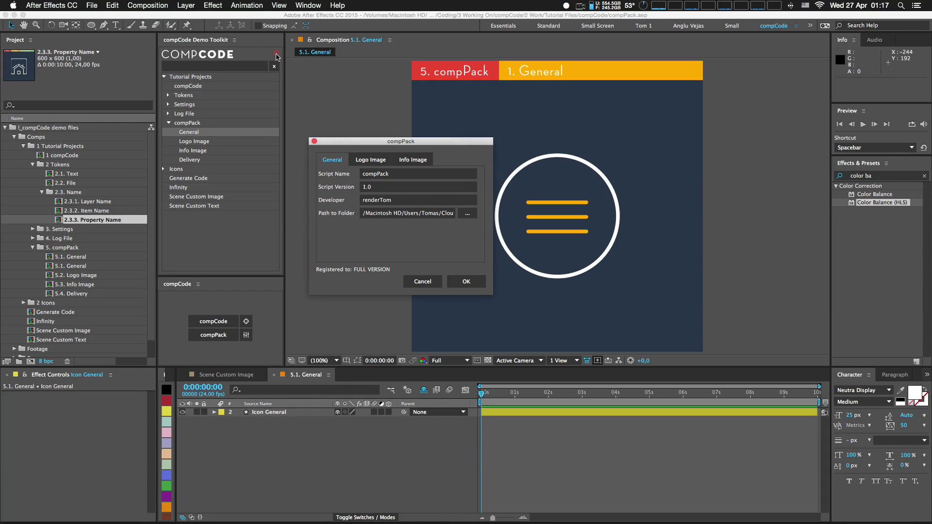
- Set the logo's Regular image to compCode_Regular.png and Over image to compCode_Over.png
{"action": "left_click", "coordinate": [360, 164]}
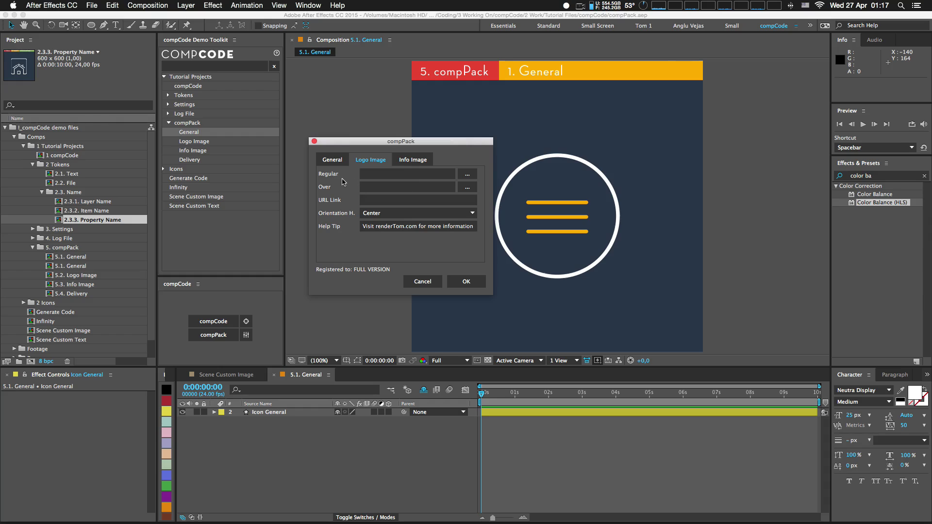
{"action": "left_click", "coordinate": [467, 174]}
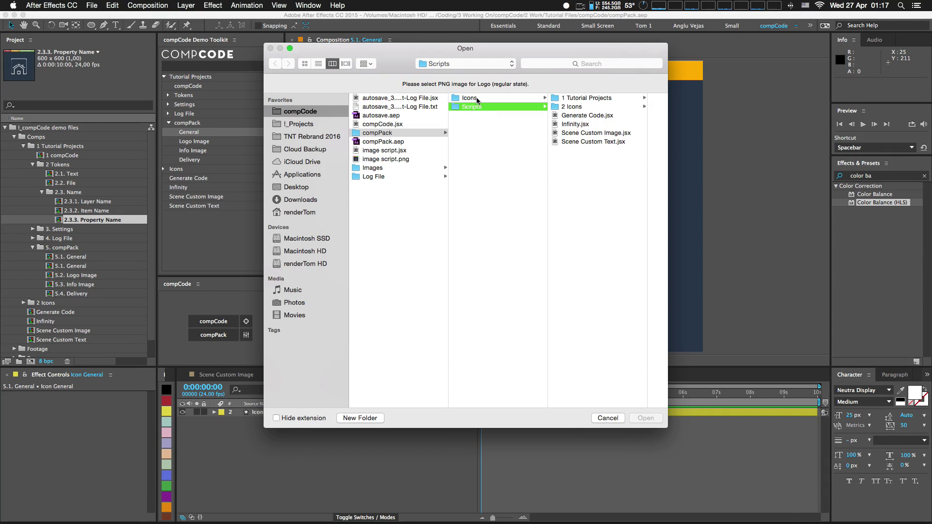
{"action": "left_click", "coordinate": [478, 99]}
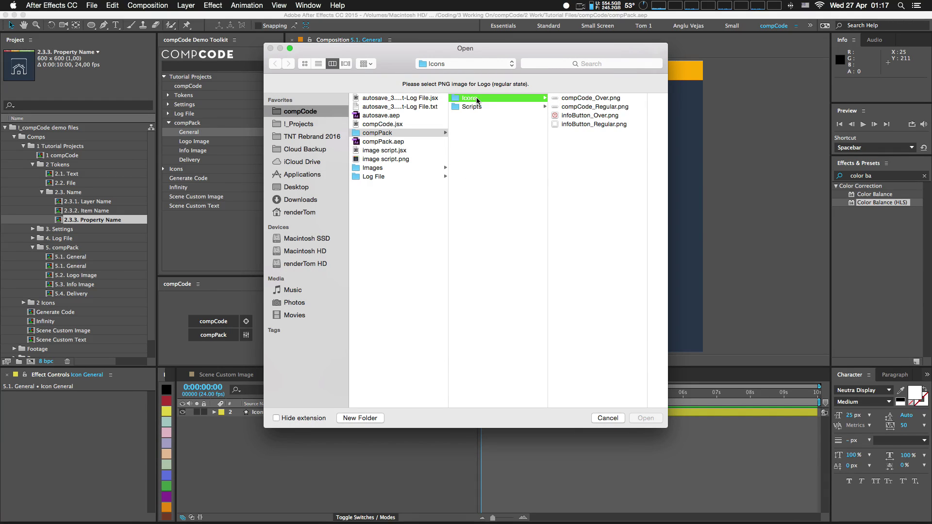
{"action": "left_click", "coordinate": [595, 107]}
{"action": "key", "text": "Return"}
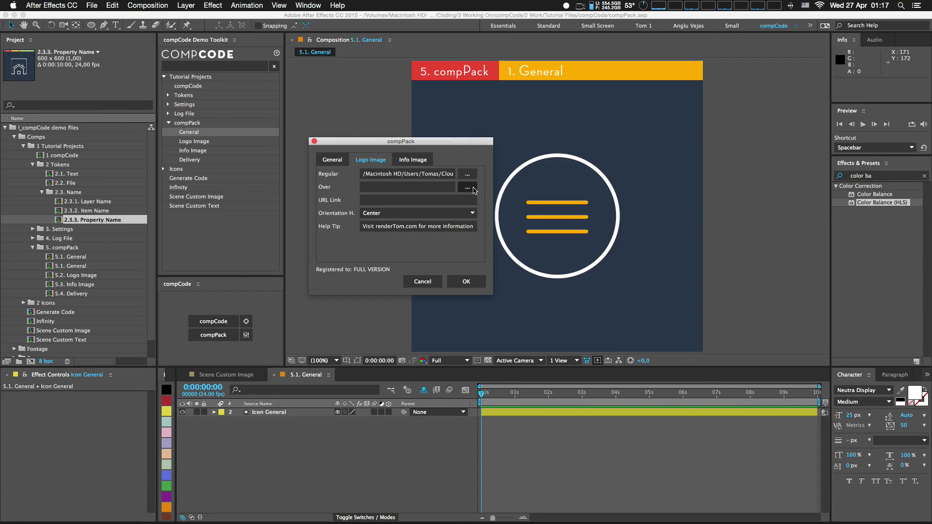
{"action": "left_click", "coordinate": [474, 189]}
{"action": "left_click", "coordinate": [598, 98]}
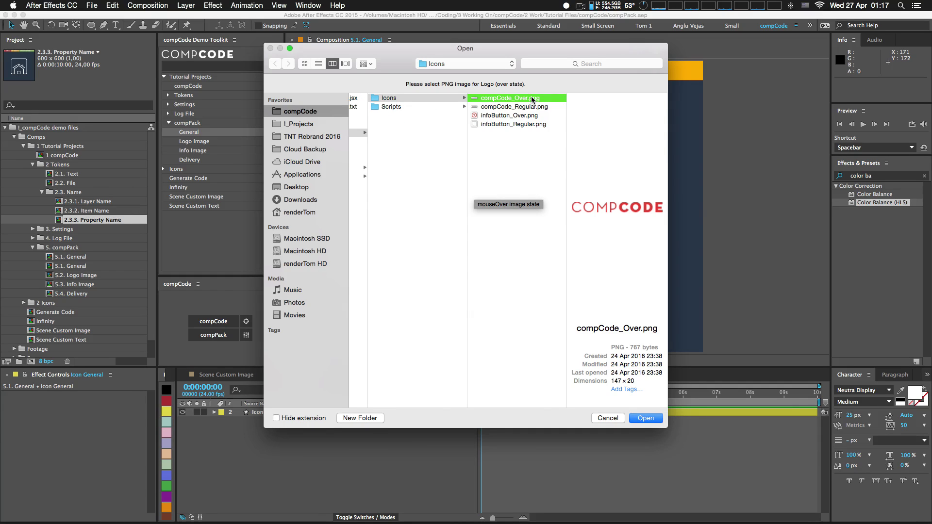
{"action": "double_click", "coordinate": [532, 100]}
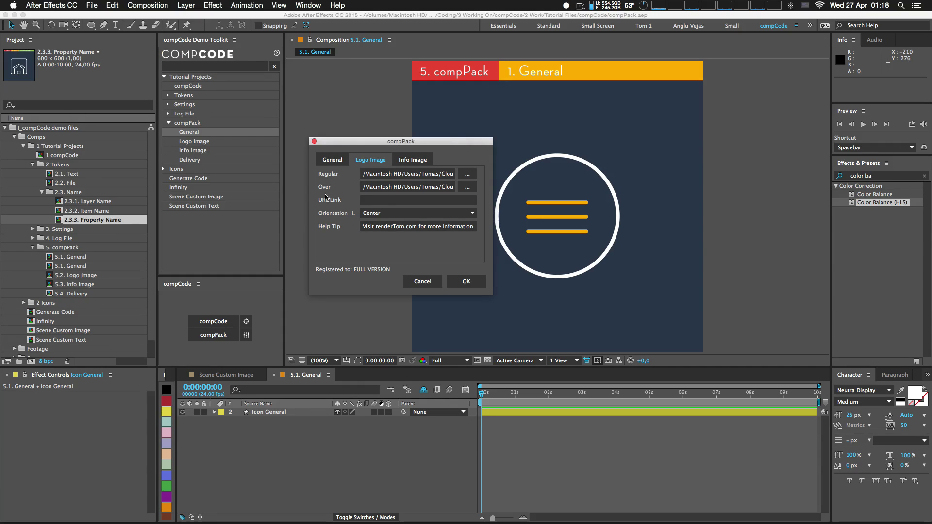
{"action": "left_click", "coordinate": [385, 201]}
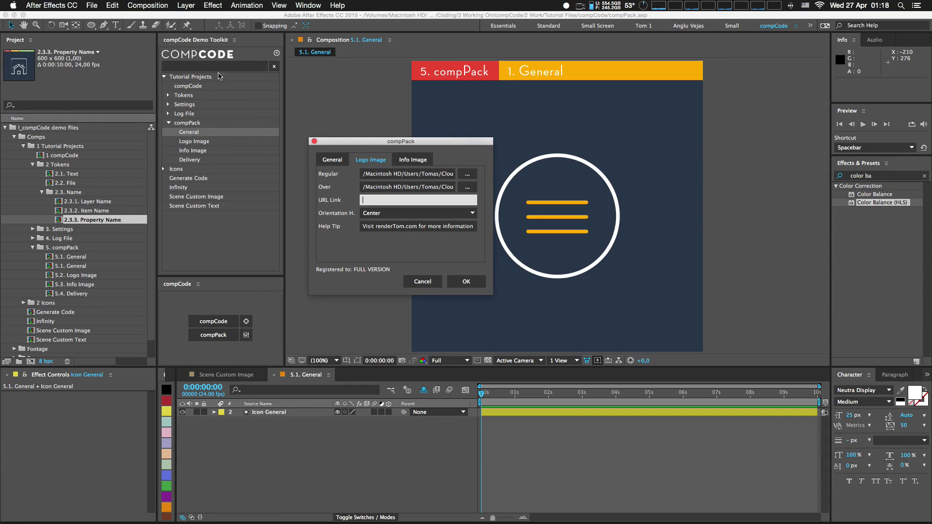
{"action": "left_click", "coordinate": [212, 57]}
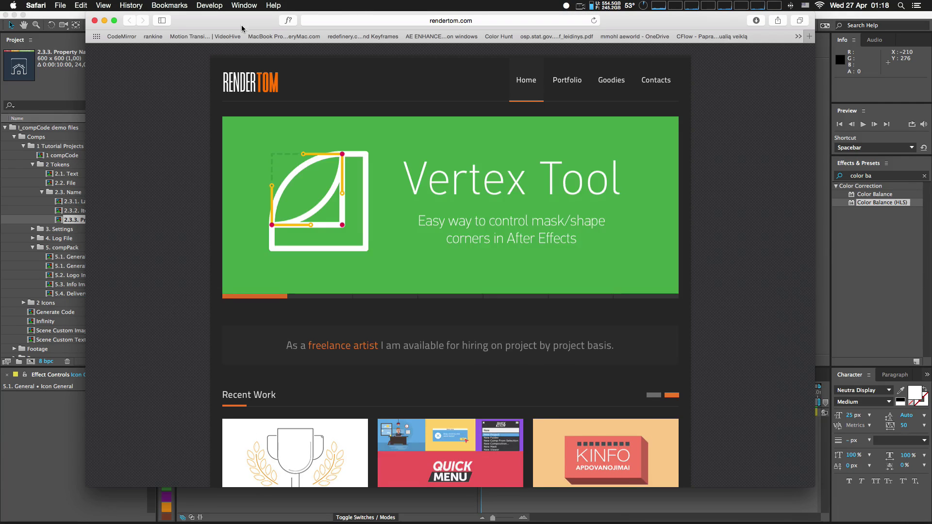
{"action": "left_click_drag", "start_coordinate": [243, 27], "coordinate": [240, 51]}
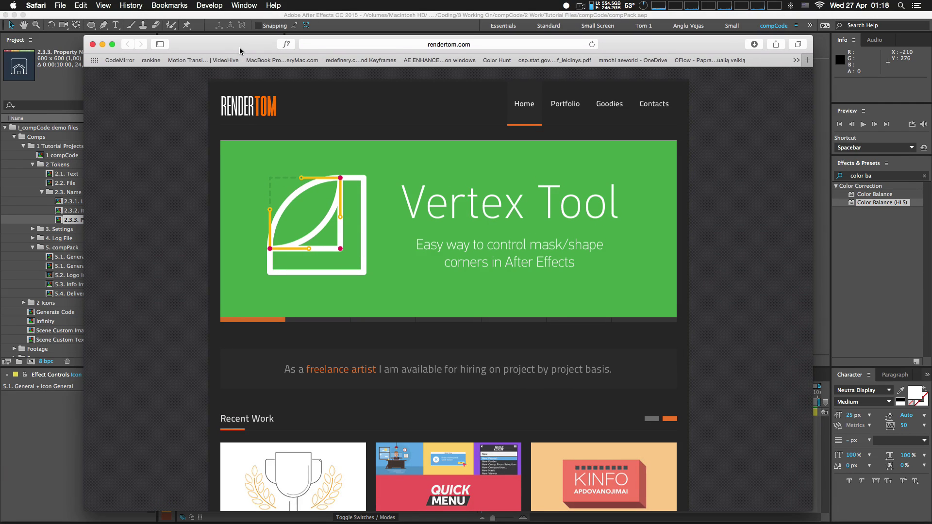
{"action": "key", "text": "super+Tab"}
{"action": "key", "text": "super+Tab"}
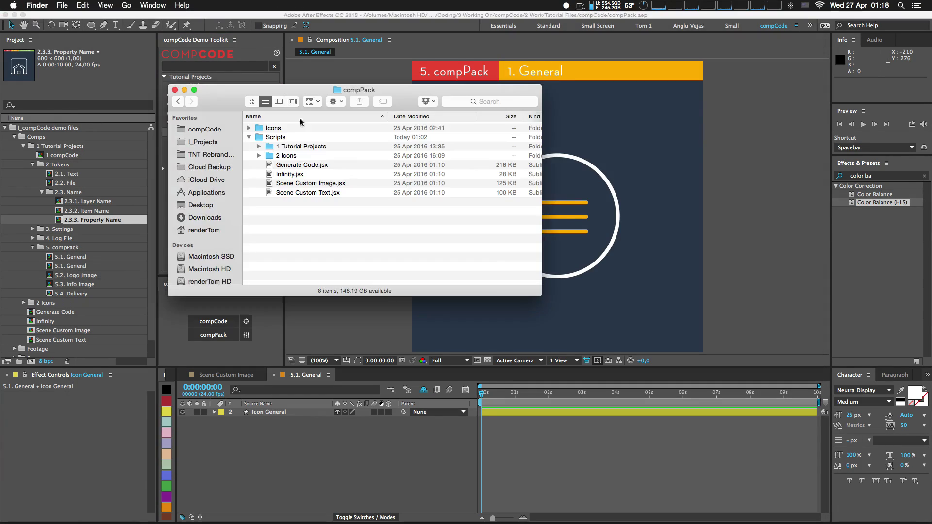
{"action": "key", "text": "super+Tab"}
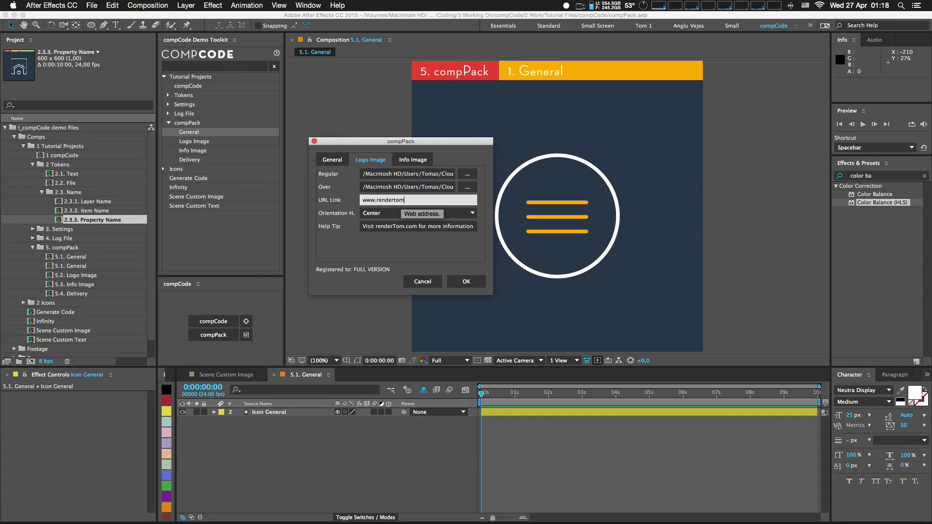
{"action": "key", "text": "Tab"}
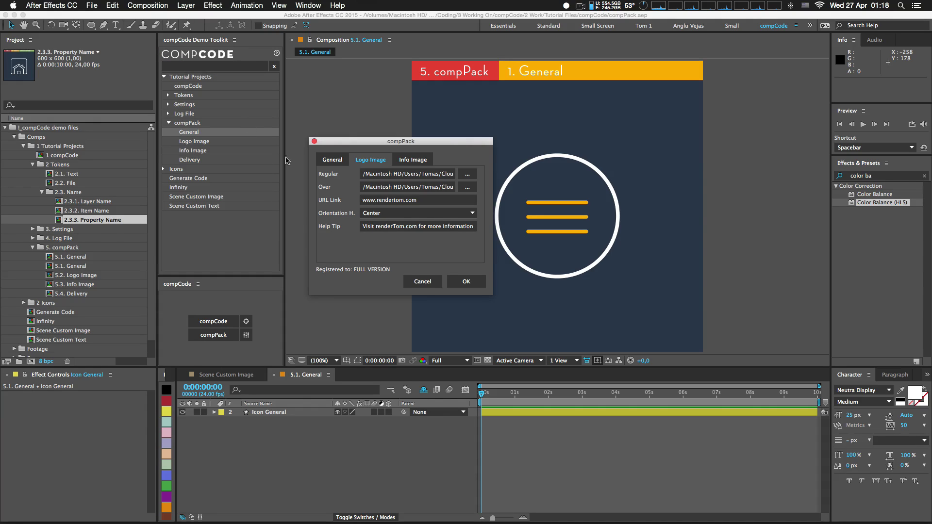
- Align the logo Left horizontally and set its help tip to "Come and say Hello!"
{"action": "left_click_drag", "start_coordinate": [285, 174], "coordinate": [236, 171]}
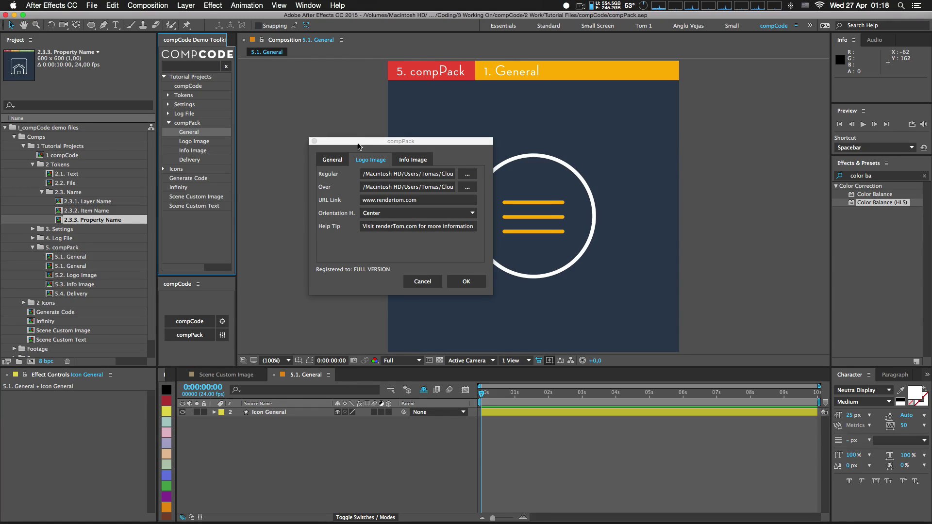
{"action": "left_click_drag", "start_coordinate": [357, 143], "coordinate": [351, 142]}
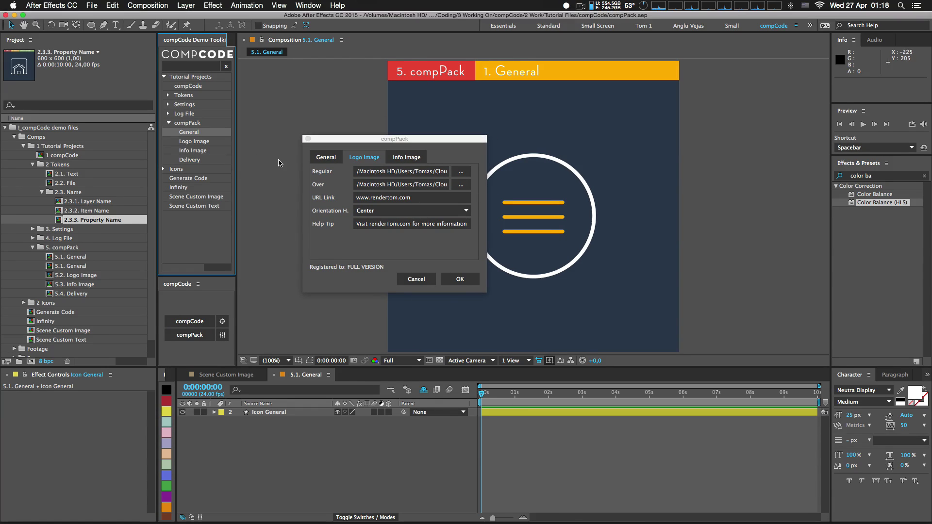
{"action": "left_click_drag", "start_coordinate": [237, 162], "coordinate": [274, 168]}
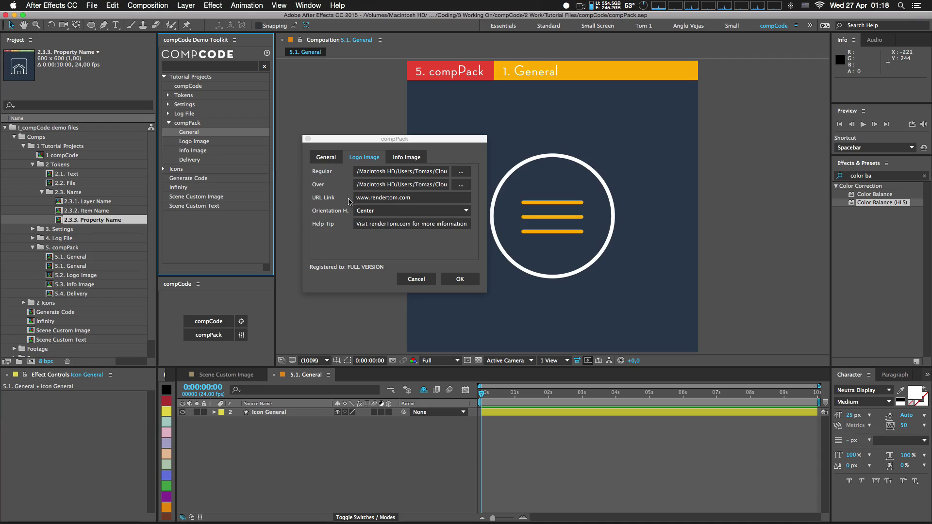
{"action": "left_click", "coordinate": [395, 212]}
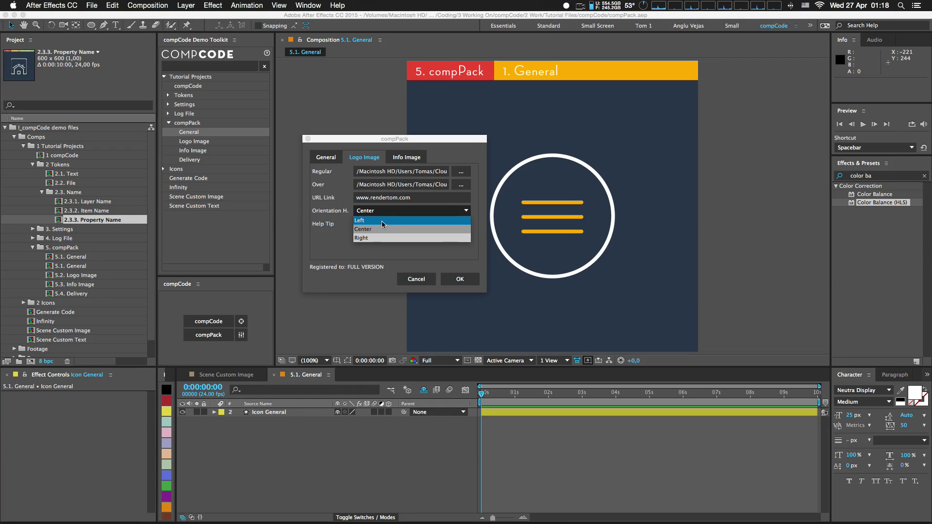
{"action": "left_click", "coordinate": [365, 221]}
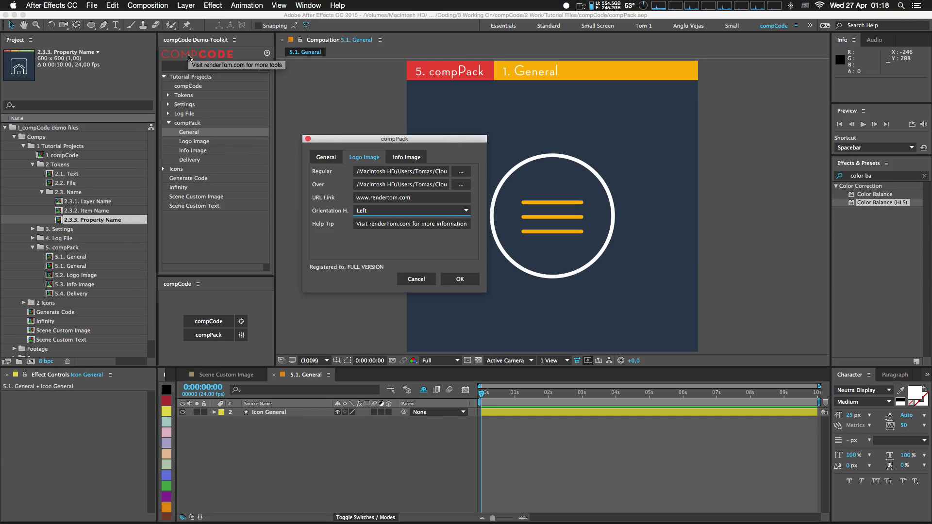
{"action": "left_click", "coordinate": [397, 223]}
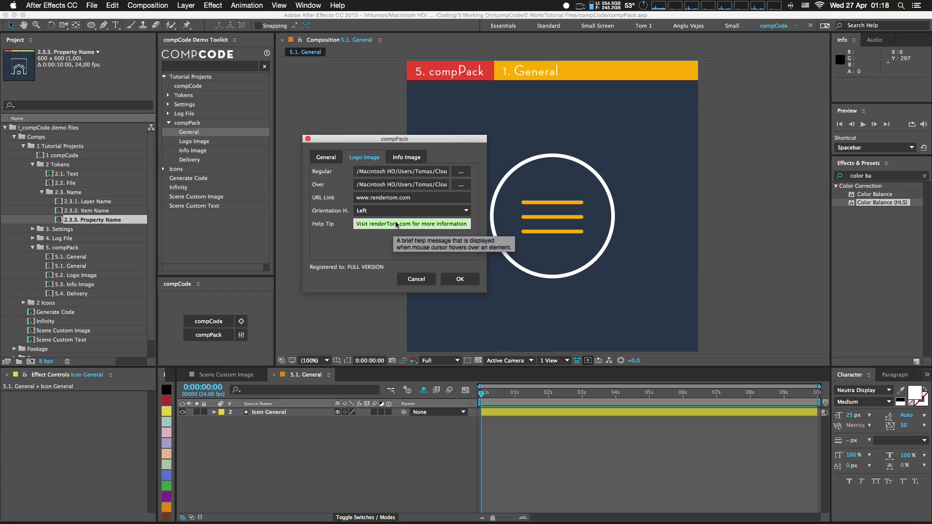
{"action": "key", "text": "BackSpace"}
{"action": "left_click", "coordinate": [347, 245]}
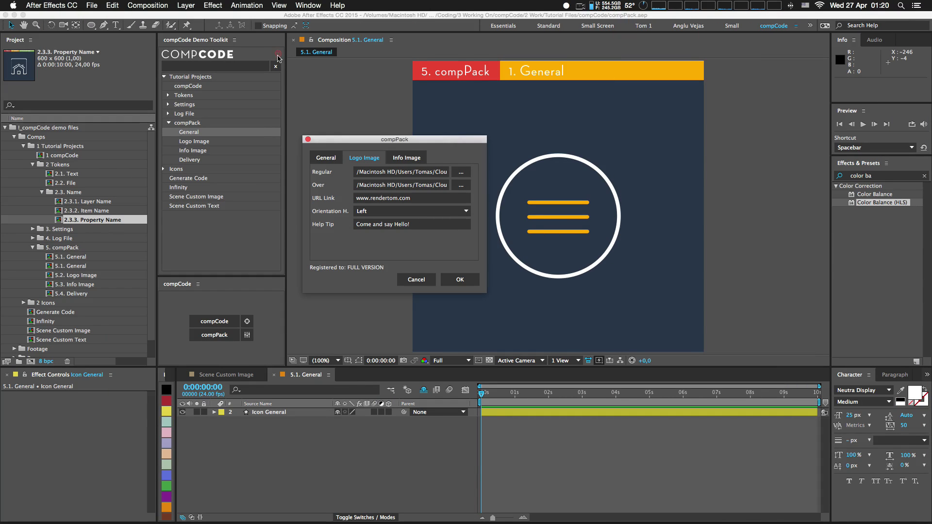
- Pick infoButton_Regular.png and infoButton_Over.png from Icons as the info icon's Regular and Over images
{"action": "left_click", "coordinate": [408, 158]}
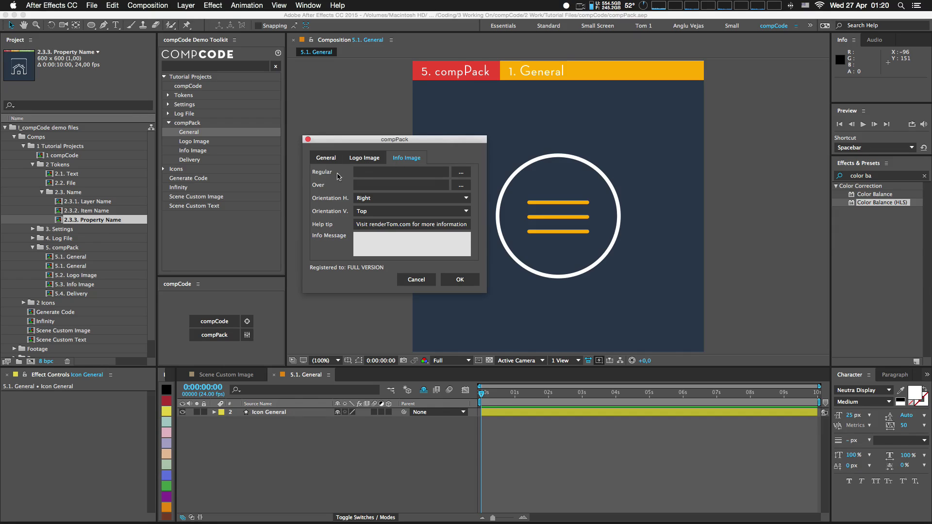
{"action": "left_click", "coordinate": [461, 172]}
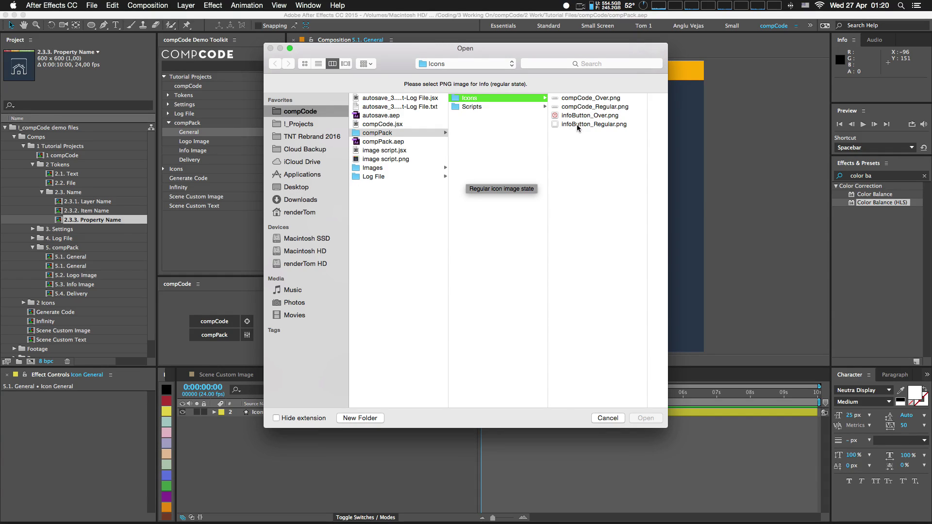
{"action": "left_click", "coordinate": [577, 124]}
{"action": "key", "text": "Return"}
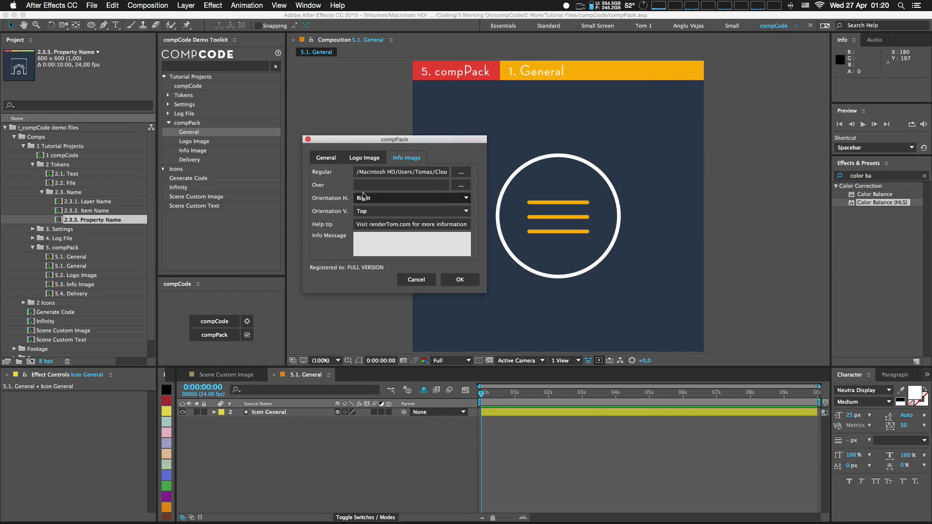
{"action": "left_click", "coordinate": [461, 187]}
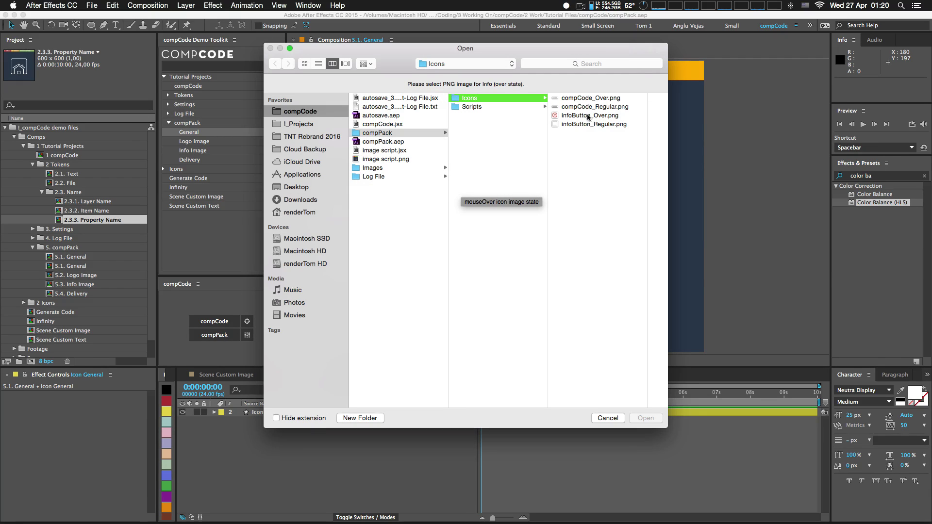
{"action": "left_click", "coordinate": [580, 117]}
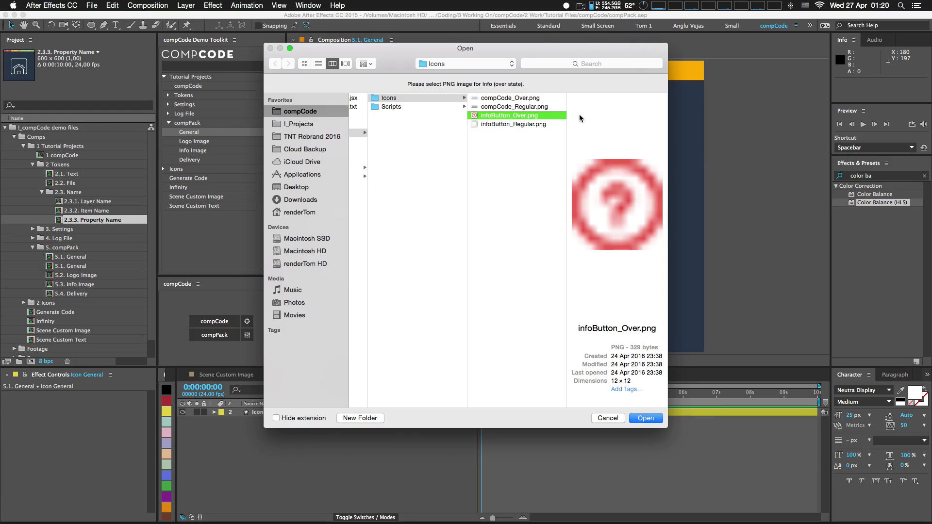
{"action": "key", "text": "Return"}
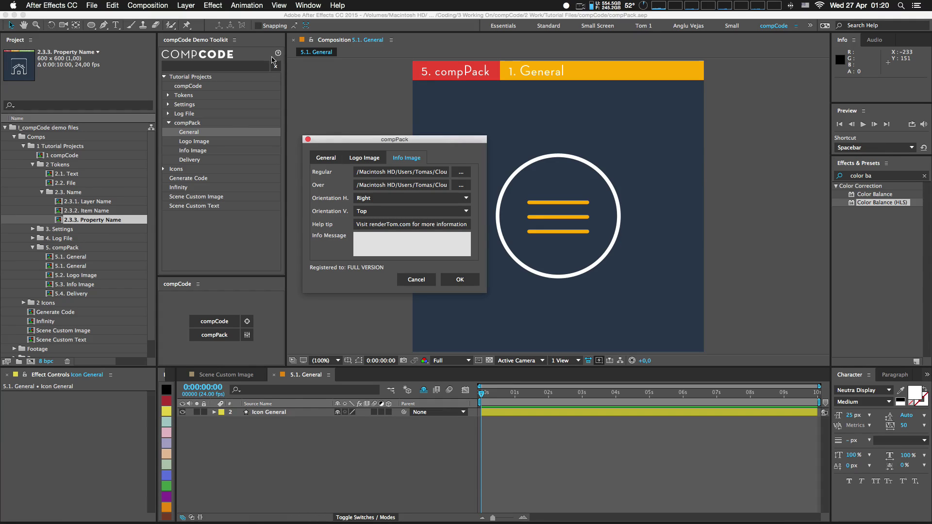
- Keep the info icon at Right/Top orientation and set its help tip to Info
{"action": "left_click", "coordinate": [381, 199]}
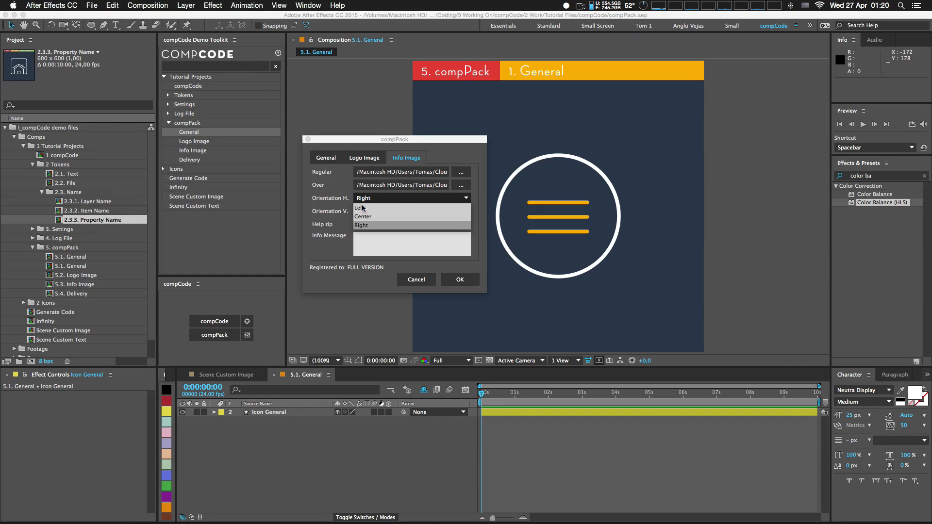
{"action": "left_click", "coordinate": [344, 228]}
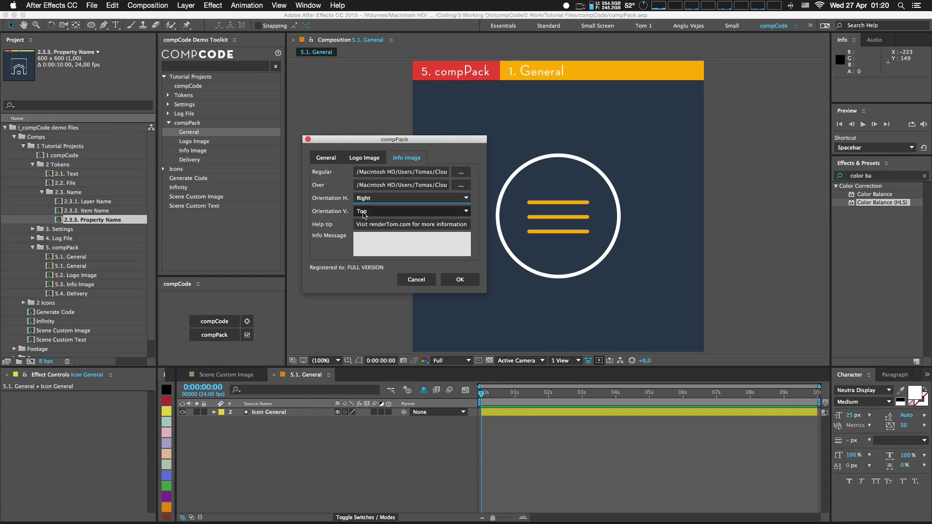
{"action": "left_click", "coordinate": [362, 212]}
{"action": "left_click", "coordinate": [364, 222]}
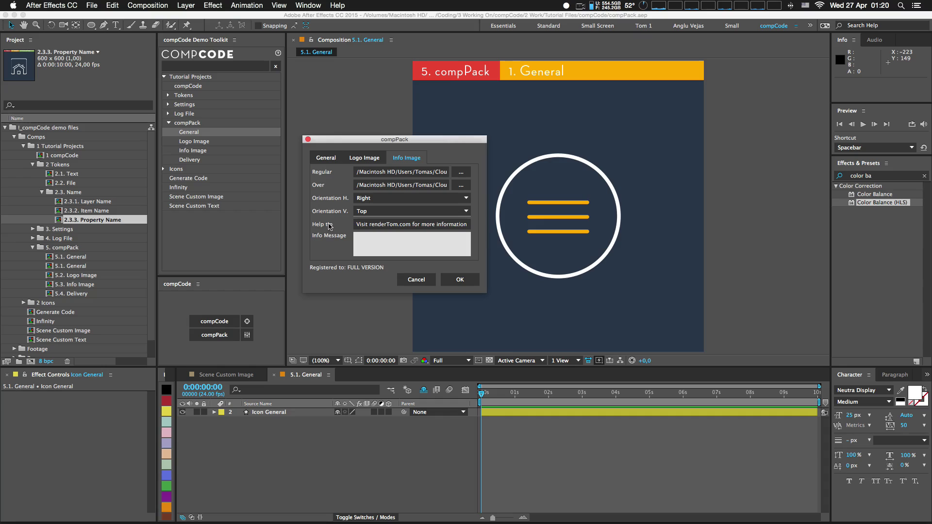
{"action": "mouse_move", "coordinate": [367, 229]}
{"action": "mouse_move", "coordinate": [437, 223]}
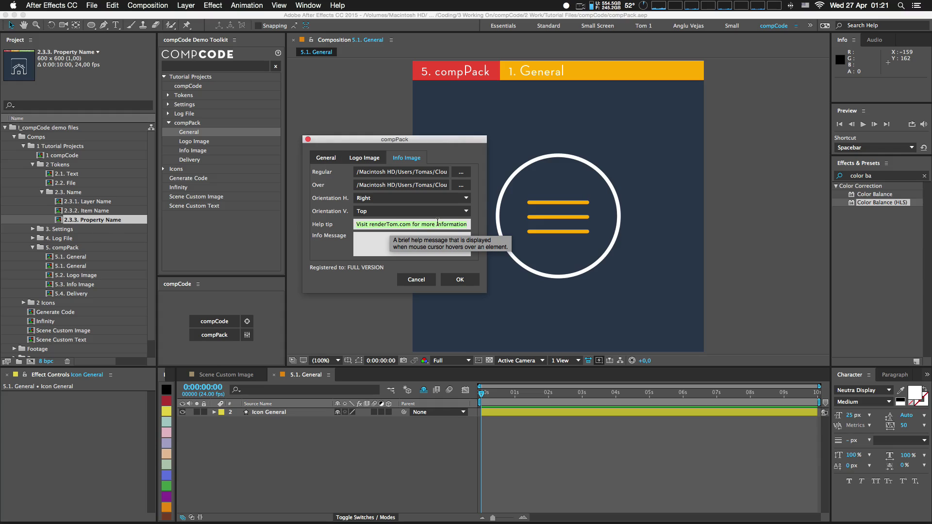
{"action": "key", "text": "BackSpace"}
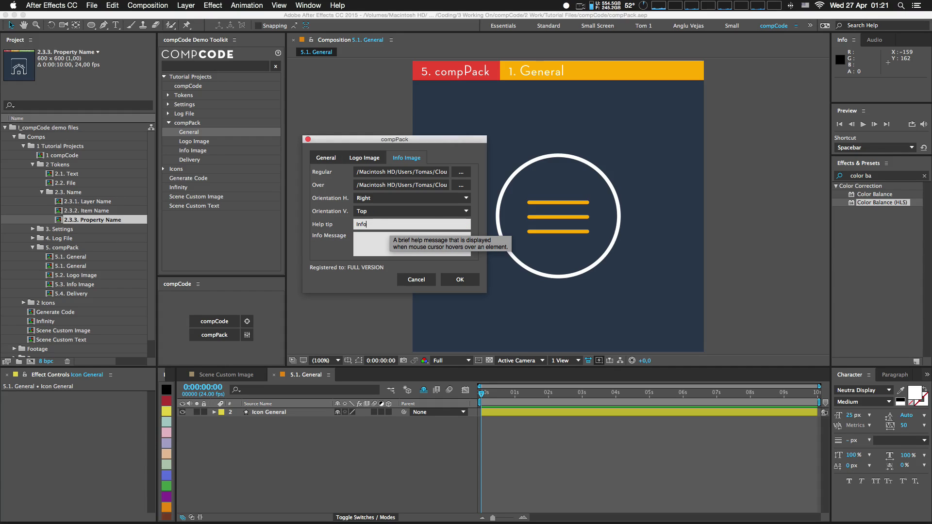
{"action": "type", "text": "Info."}
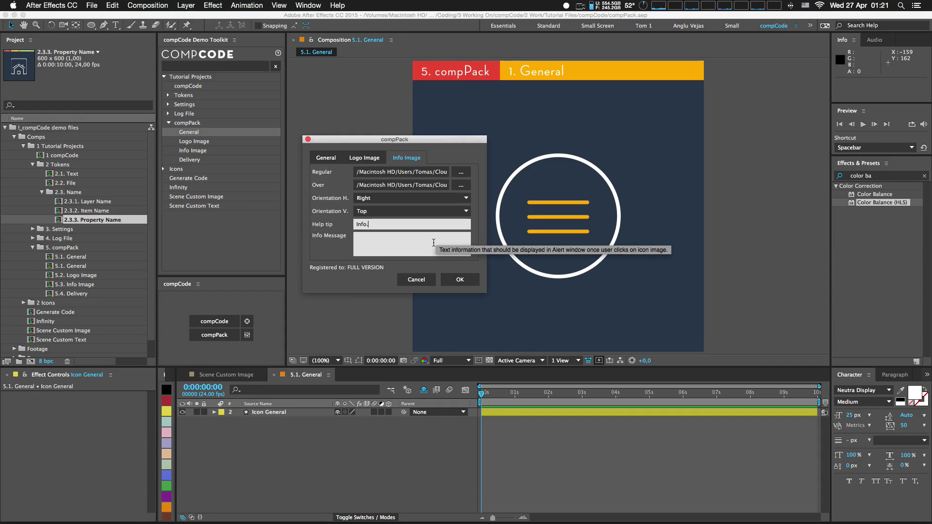
- Copy the toolkit's About credits text and paste it into the Info Message
{"action": "left_click", "coordinate": [382, 240]}
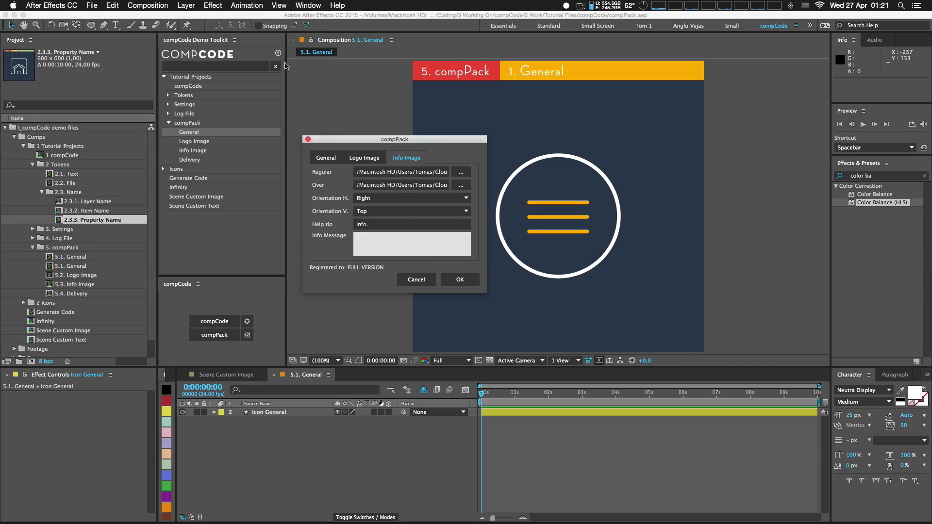
{"action": "left_click", "coordinate": [279, 54]}
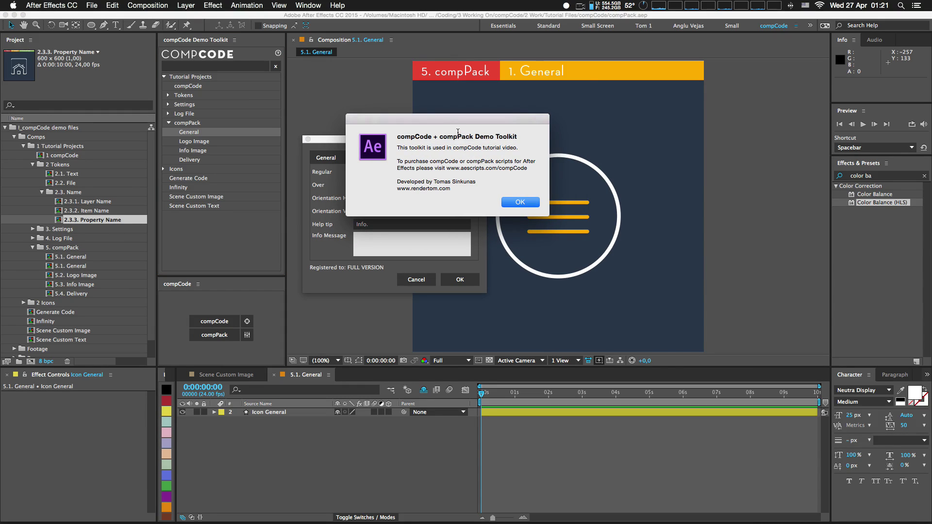
{"action": "left_click_drag", "start_coordinate": [454, 194], "coordinate": [371, 146]}
{"action": "right_click", "coordinate": [421, 154]}
{"action": "left_click", "coordinate": [442, 193]}
{"action": "left_click", "coordinate": [520, 202]}
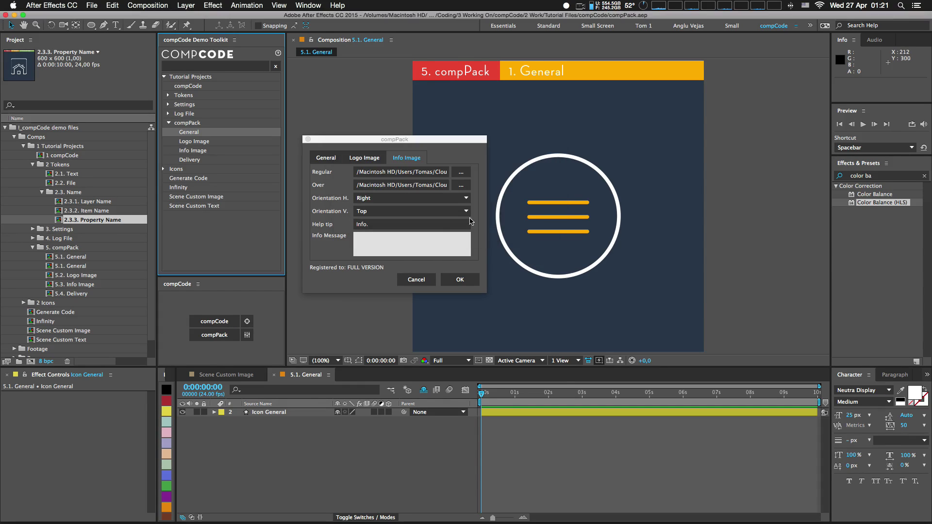
{"action": "left_click", "coordinate": [375, 241]}
{"action": "type", "text": "com/compCode"}
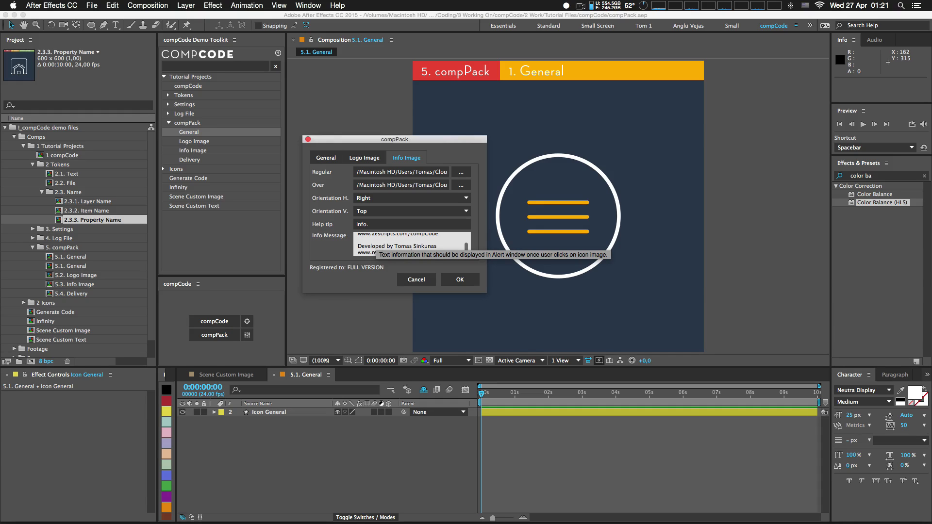
{"action": "key", "text": "super+v"}
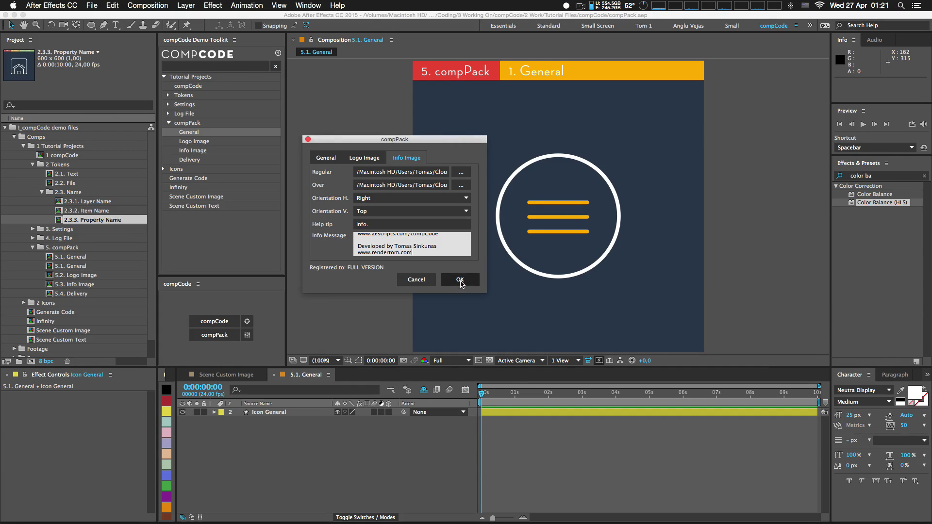
- Generate the compPack panel code and close the current project
{"action": "left_click", "coordinate": [467, 283]}
{"action": "left_click_drag", "start_coordinate": [436, 152], "coordinate": [692, 74]}
{"action": "scroll", "coordinate": [795, 108], "scroll_direction": "down", "scroll_amount": 15}
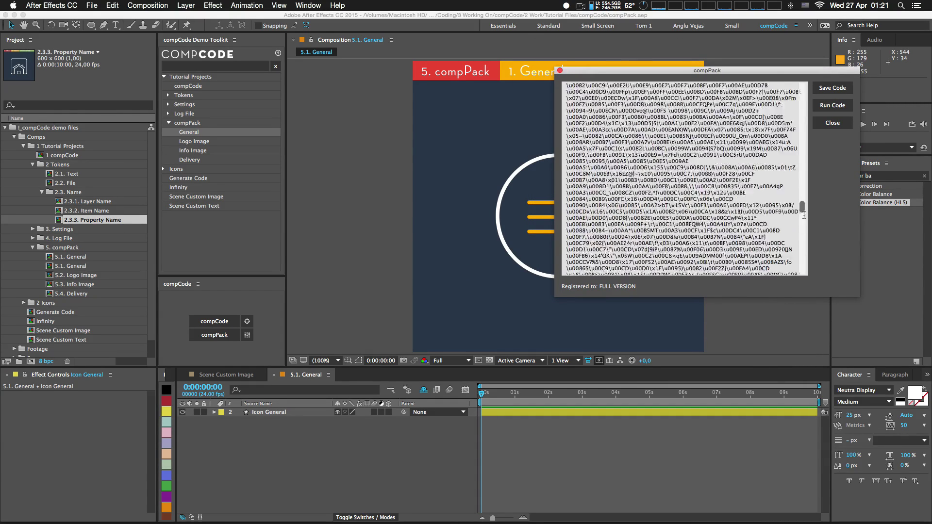
{"action": "scroll", "coordinate": [798, 97], "scroll_direction": "up", "scroll_amount": 15}
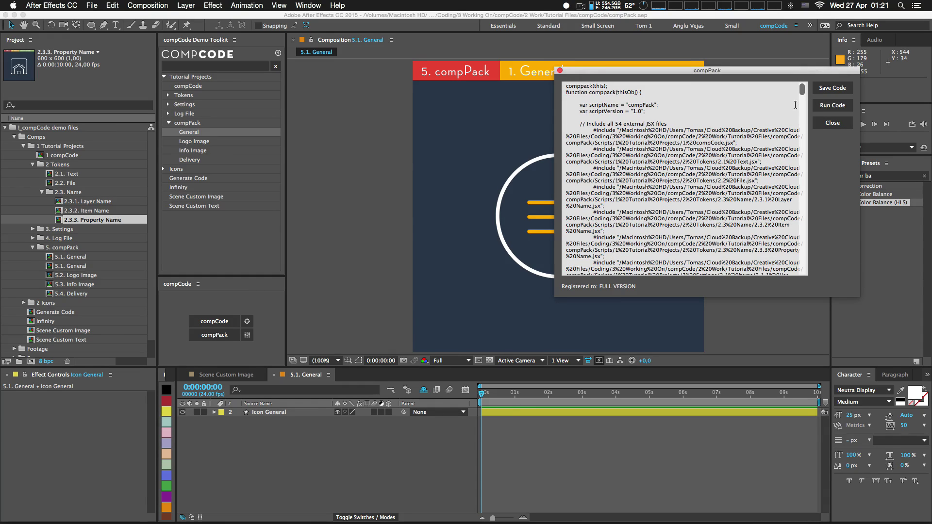
{"action": "key", "text": "super+alt+n"}
- Run the generated code to launch the compPack v1.0 panel and check its About info
{"action": "left_click_drag", "start_coordinate": [724, 80], "coordinate": [682, 64]}
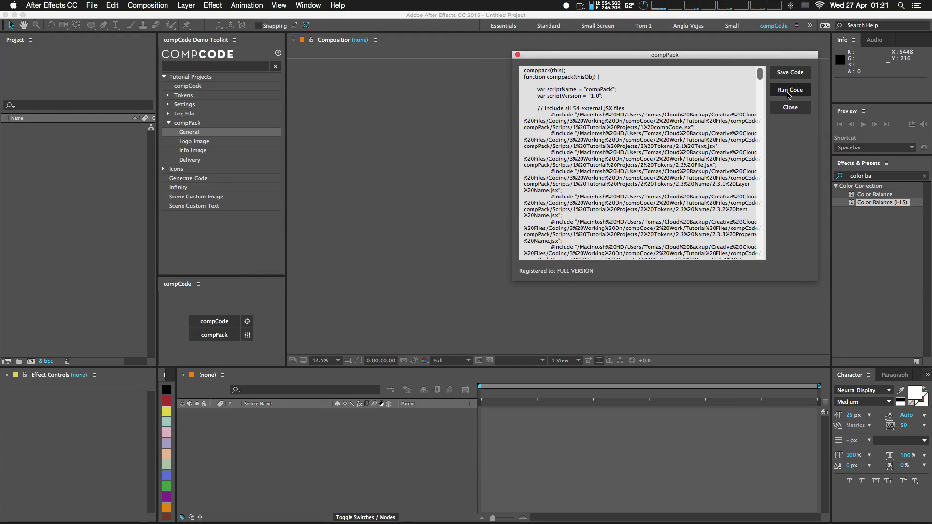
{"action": "left_click", "coordinate": [788, 90]}
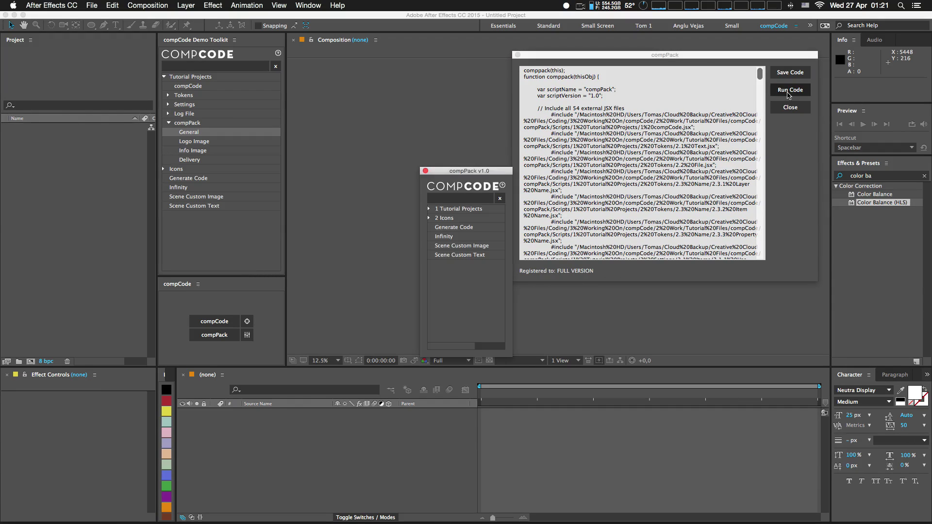
{"action": "left_click_drag", "start_coordinate": [479, 169], "coordinate": [387, 86]}
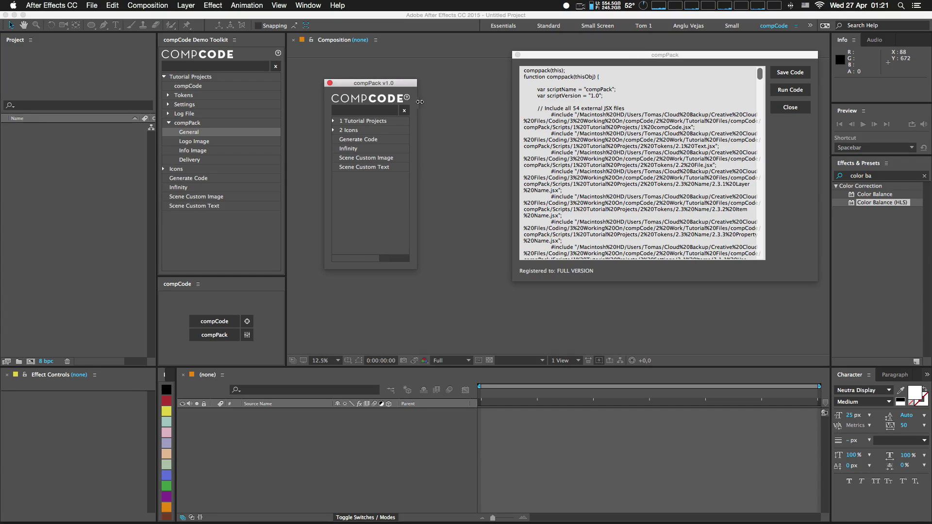
{"action": "left_click_drag", "start_coordinate": [420, 102], "coordinate": [472, 102]}
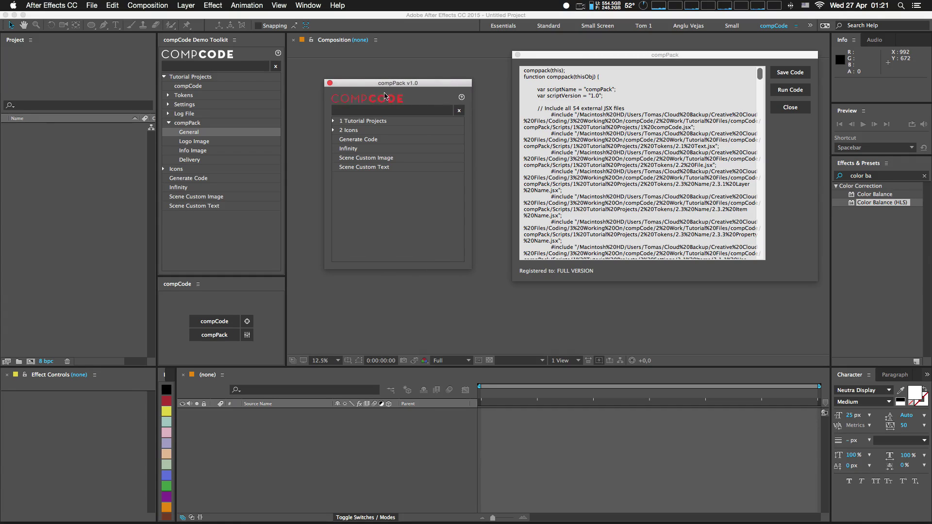
{"action": "left_click", "coordinate": [462, 99]}
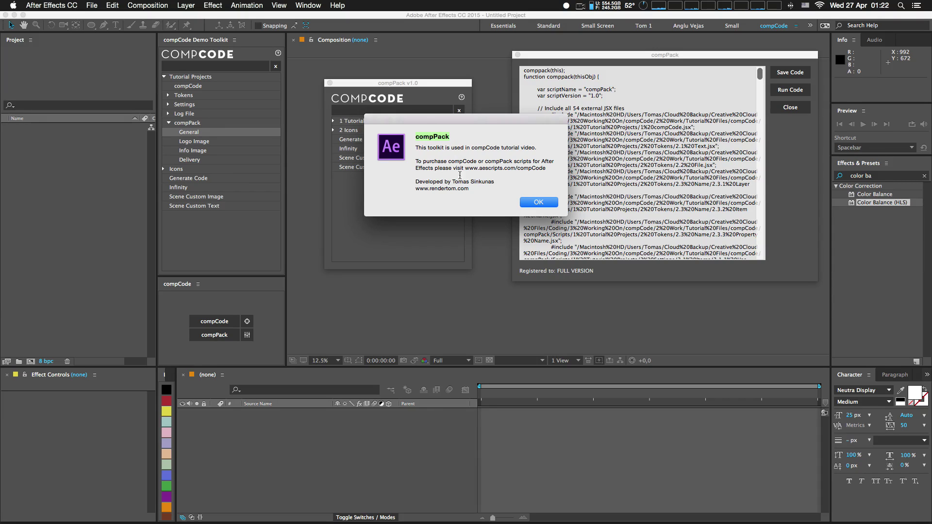
{"action": "left_click", "coordinate": [538, 202]}
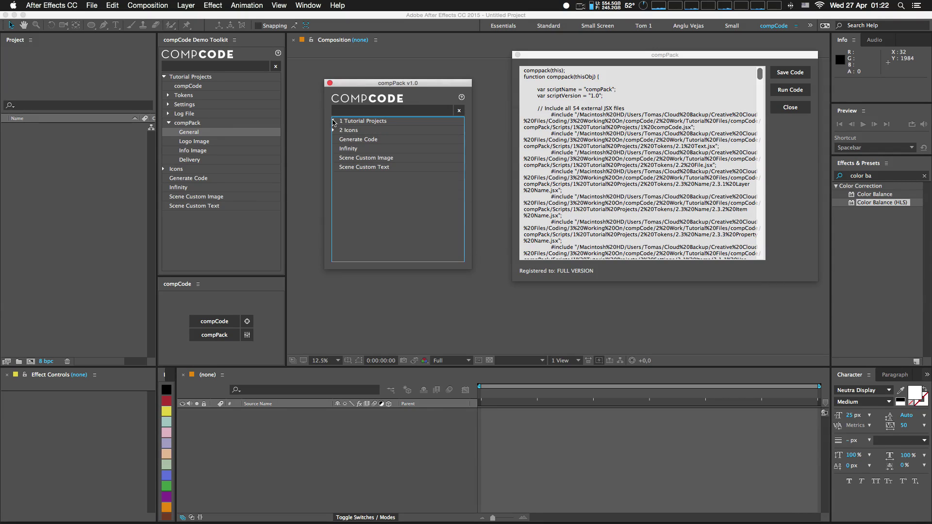
- Browse the panel's tutorial groups and open the 1 compCode tutorial project
{"action": "left_click", "coordinate": [333, 121]}
{"action": "left_click", "coordinate": [339, 140]}
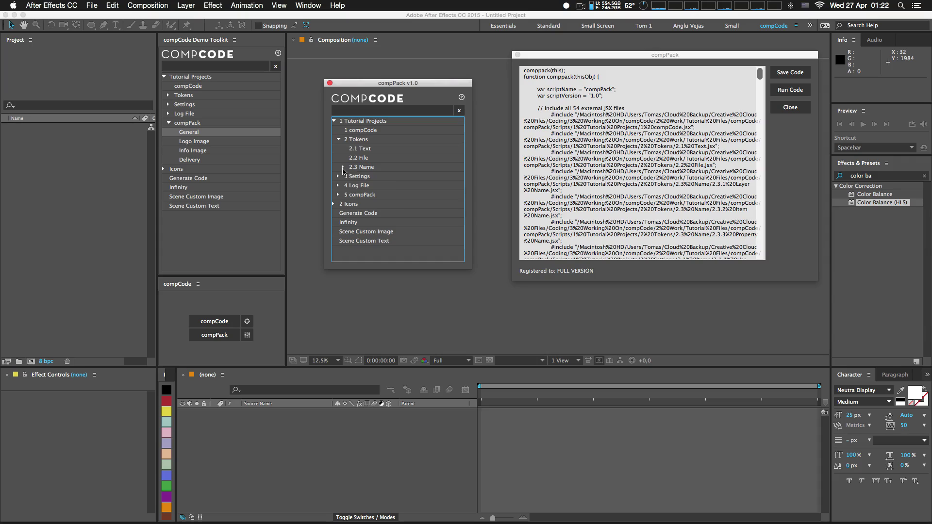
{"action": "left_click", "coordinate": [343, 168]}
{"action": "left_click", "coordinate": [344, 168]}
{"action": "left_click", "coordinate": [339, 140]}
{"action": "left_click", "coordinate": [338, 149]}
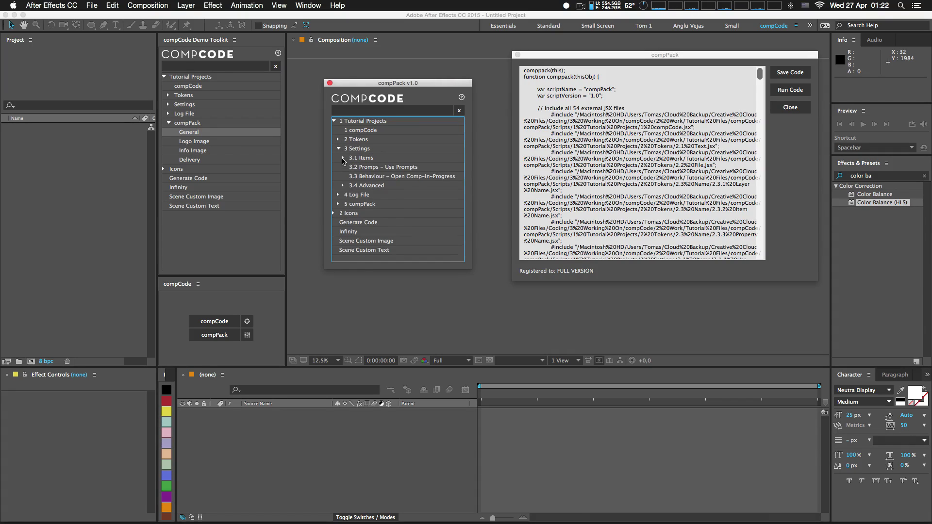
{"action": "left_click", "coordinate": [343, 160]}
{"action": "left_click", "coordinate": [343, 160]}
{"action": "left_click", "coordinate": [365, 132]}
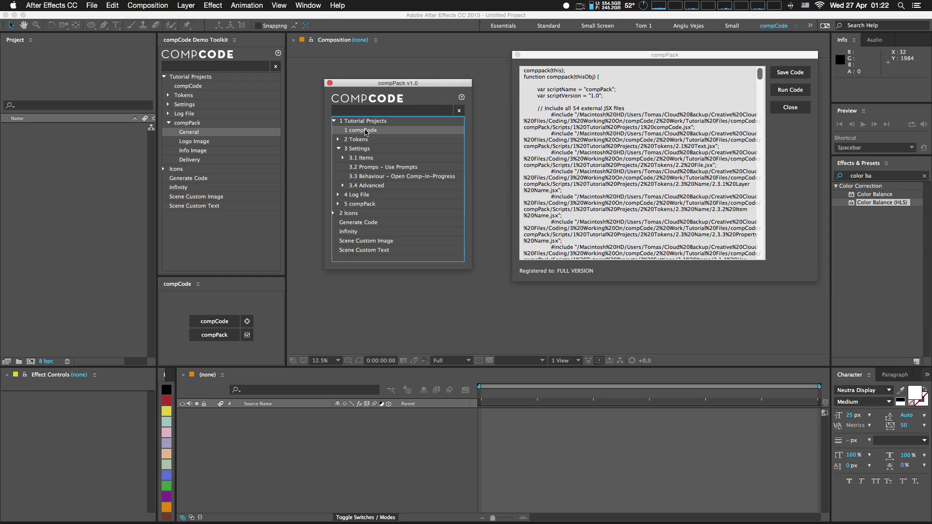
{"action": "double_click", "coordinate": [365, 131]}
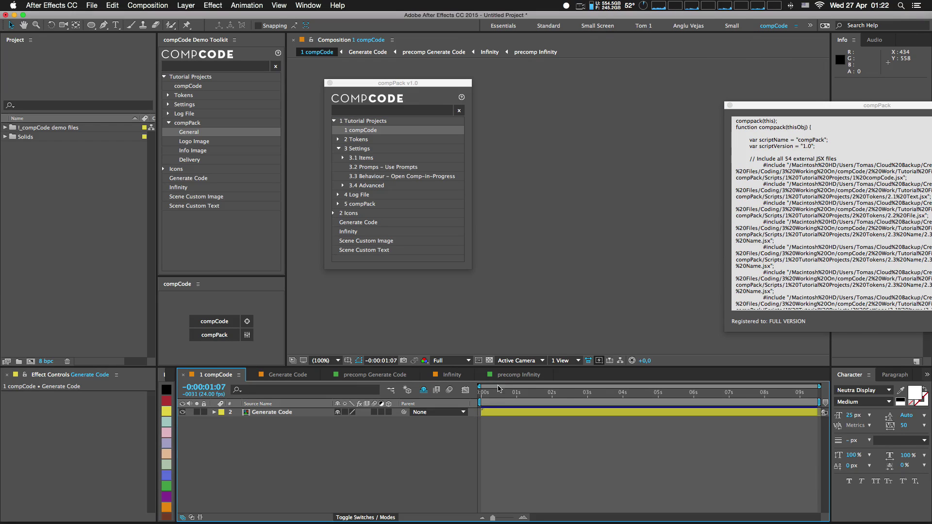
- Preview the 1 compCode animation from 0:00:01:16
{"action": "left_click_drag", "start_coordinate": [500, 392], "coordinate": [544, 396]}
{"action": "key", "text": "space"}
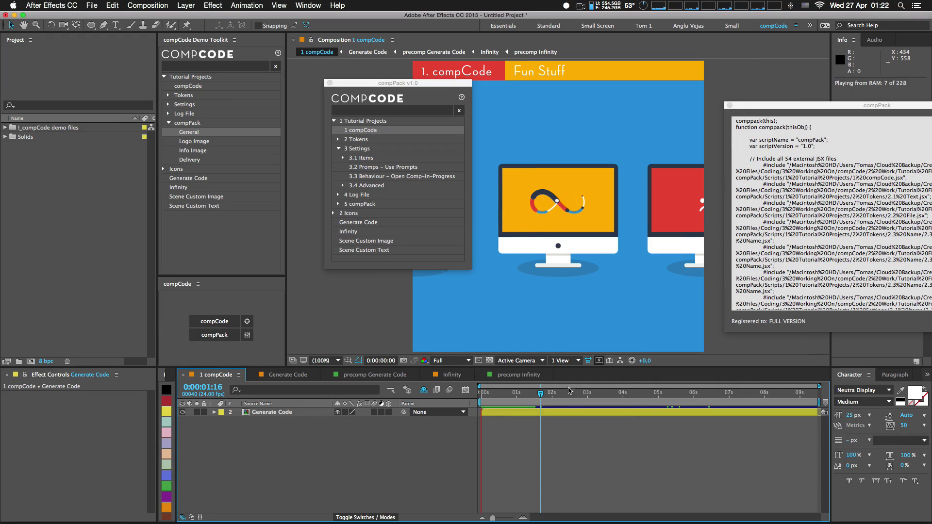
{"action": "left_click_drag", "start_coordinate": [435, 85], "coordinate": [361, 90]}
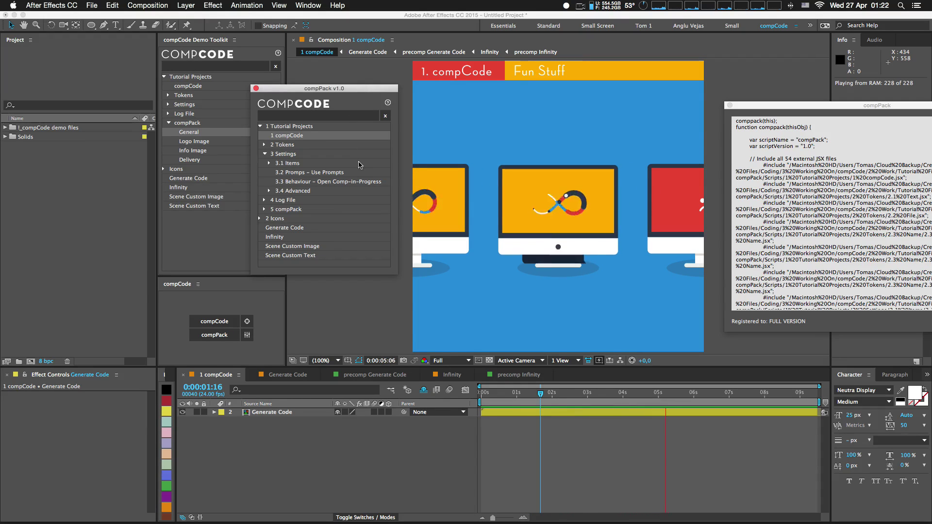
{"action": "mouse_move", "coordinate": [359, 92]}
{"action": "left_mouse_down"}
{"action": "mouse_move", "coordinate": [401, 85]}
{"action": "mouse_move", "coordinate": [367, 89]}
{"action": "left_mouse_up"}
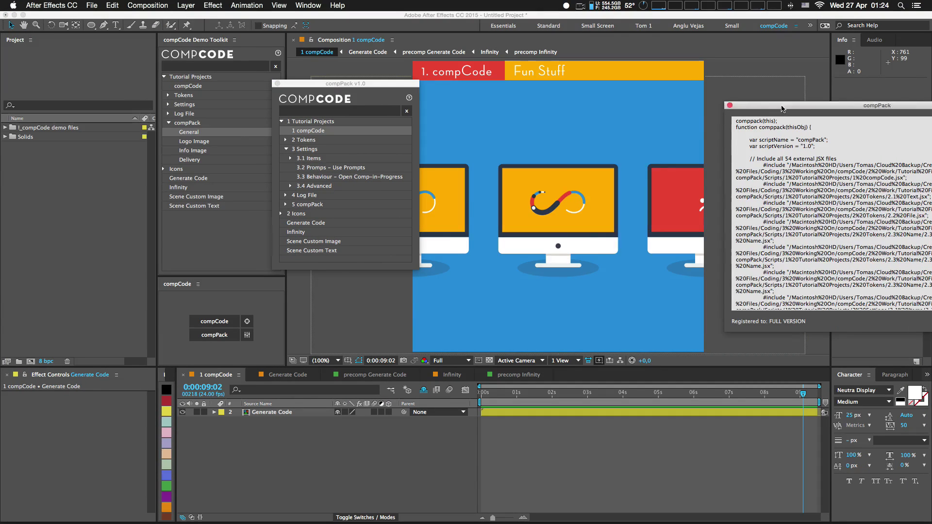
{"action": "left_click_drag", "start_coordinate": [889, 112], "coordinate": [614, 86]}
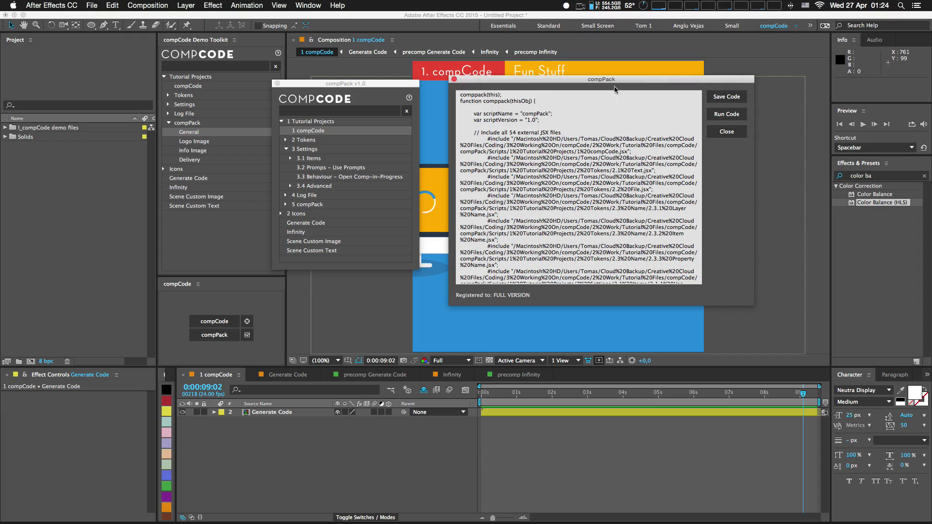
- Save the code as compPack.jsx in the compPack folder and view it in Finder
{"action": "left_click", "coordinate": [735, 101]}
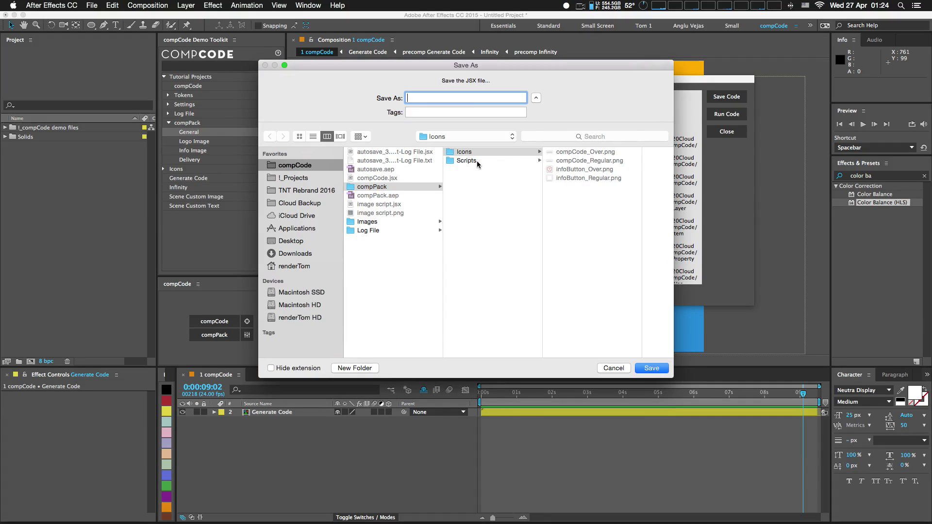
{"action": "left_click", "coordinate": [476, 161]}
{"action": "left_click", "coordinate": [435, 187]}
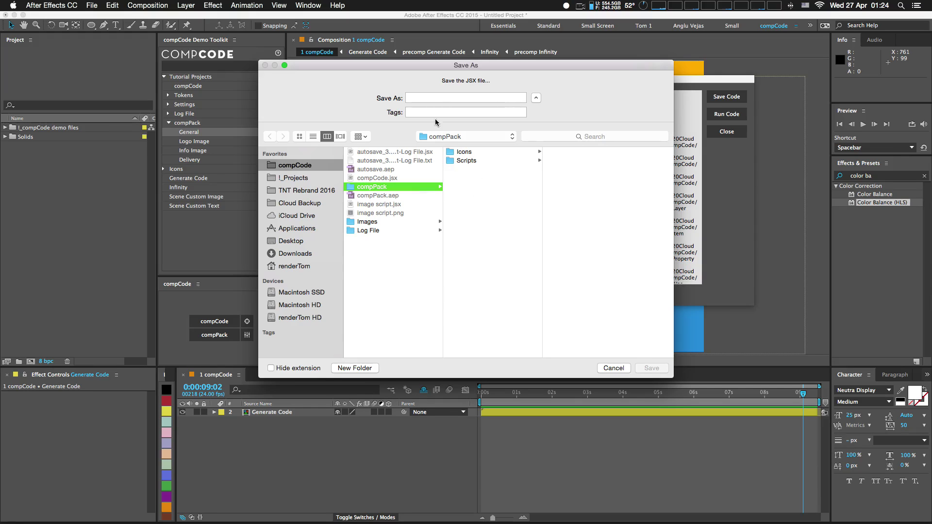
{"action": "left_click", "coordinate": [435, 98]}
{"action": "type", "text": "compPa"}
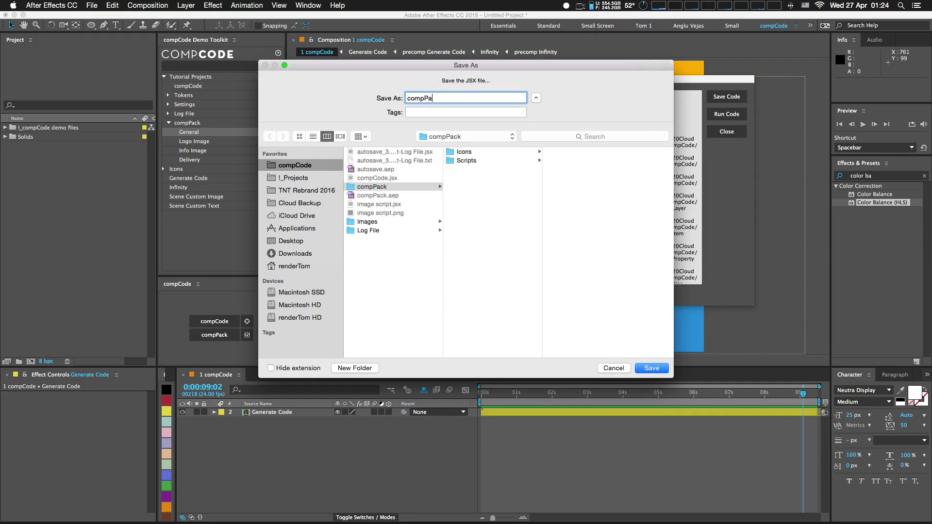
{"action": "type", "text": "ck"}
{"action": "key", "text": "Return"}
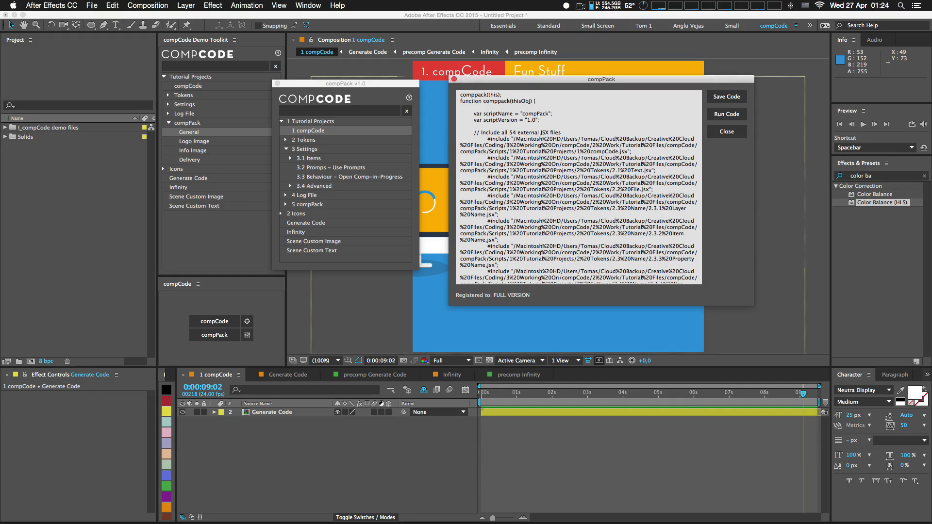
{"action": "key", "text": "super+Tab"}
{"action": "key", "text": "super+Tab"}
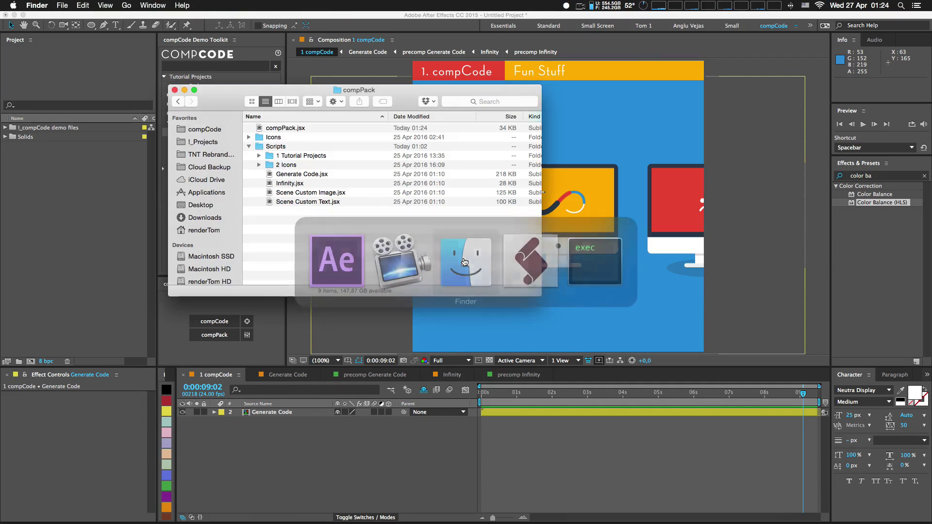
- Collapse the Scripts folder, widen the Finder Name column, and bring ExtendScript Toolkit forward
{"action": "left_click", "coordinate": [284, 129]}
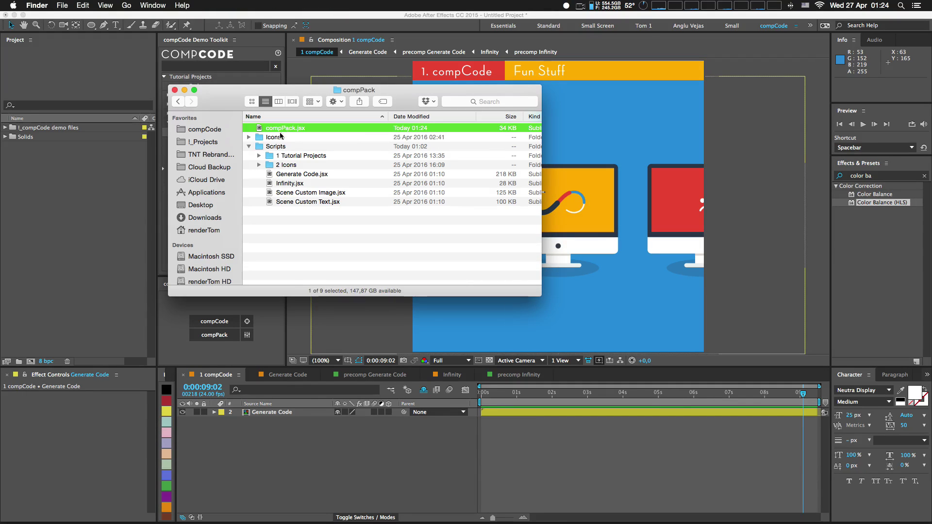
{"action": "left_click", "coordinate": [249, 147]}
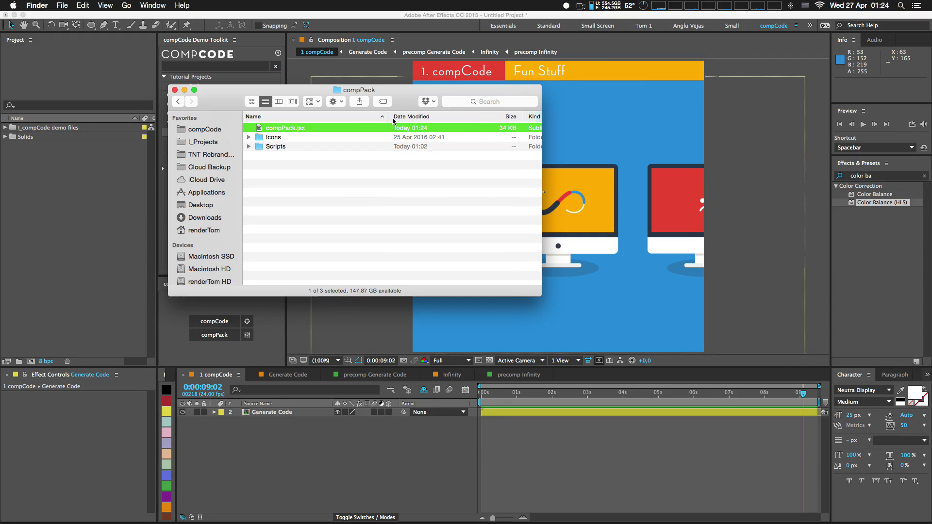
{"action": "mouse_move", "coordinate": [388, 116]}
{"action": "left_mouse_down"}
{"action": "mouse_move", "coordinate": [440, 116]}
{"action": "mouse_move", "coordinate": [399, 118]}
{"action": "left_mouse_up"}
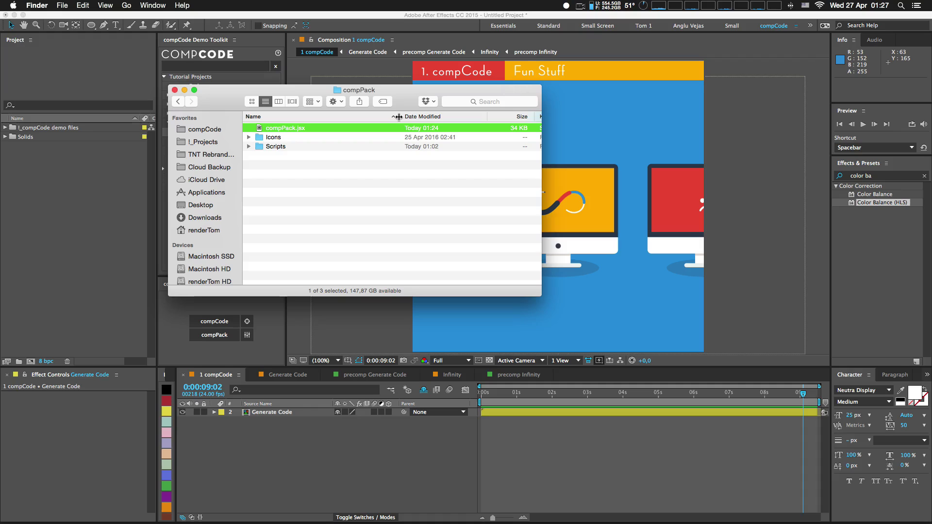
{"action": "key", "text": "super+Tab"}
{"action": "key", "text": "super+Tab"}
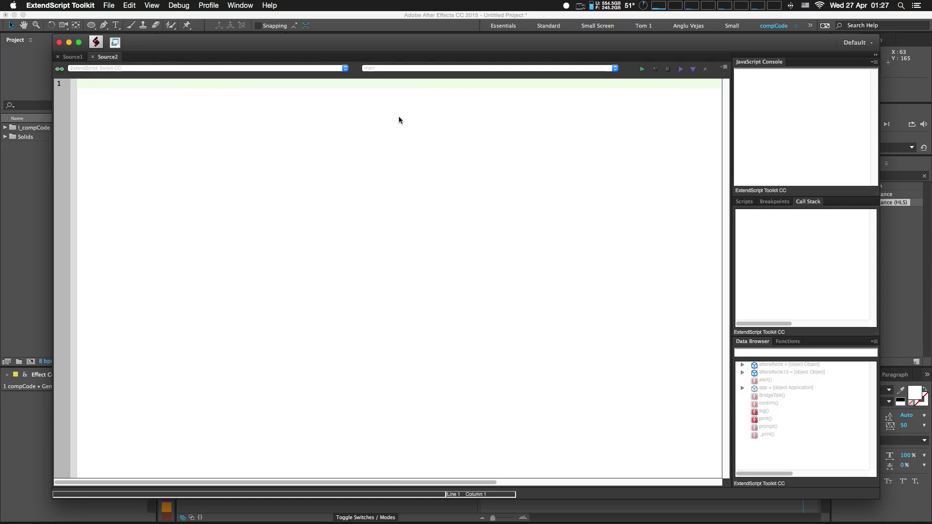
- Open compPack.jsx in ExtendScript Toolkit and export it as compPack.jsxbin in the compPack folder
{"action": "key", "text": "super+Tab"}
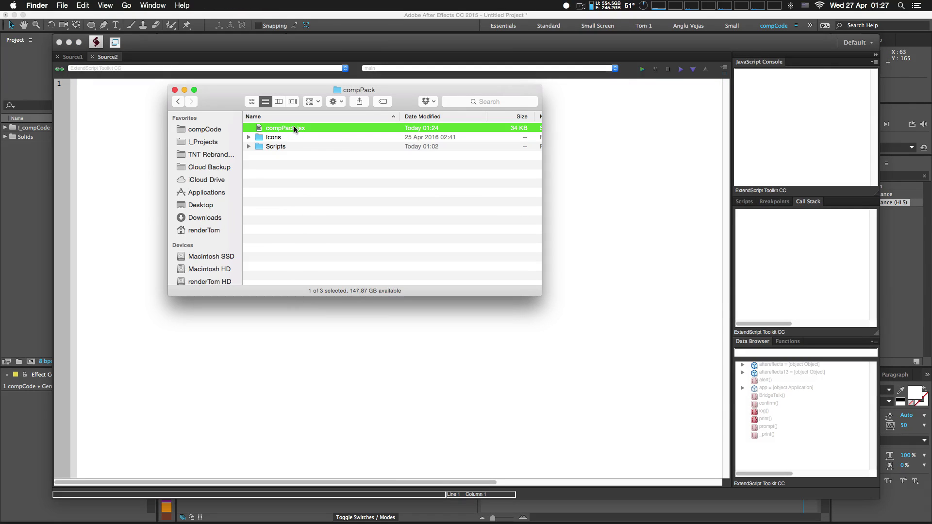
{"action": "left_click_drag", "start_coordinate": [295, 129], "coordinate": [96, 127]}
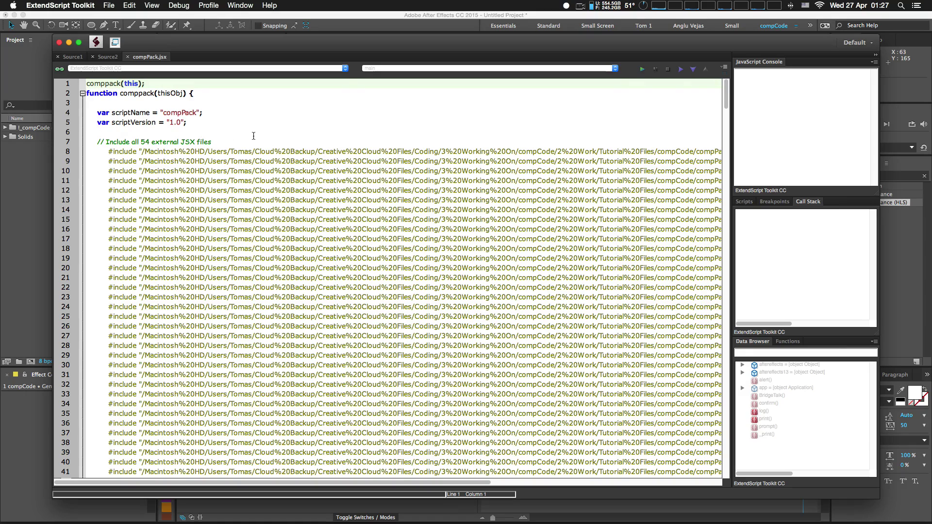
{"action": "left_click", "coordinate": [109, 6]}
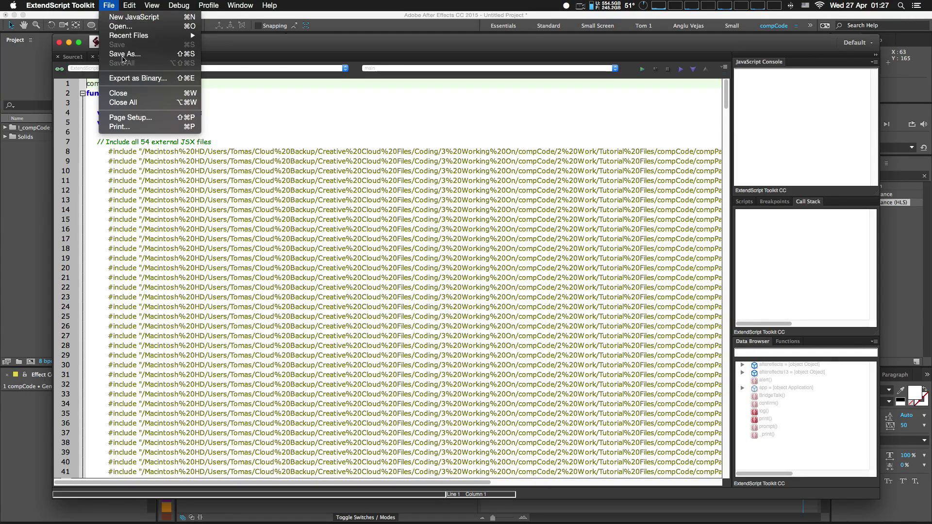
{"action": "left_click", "coordinate": [162, 79]}
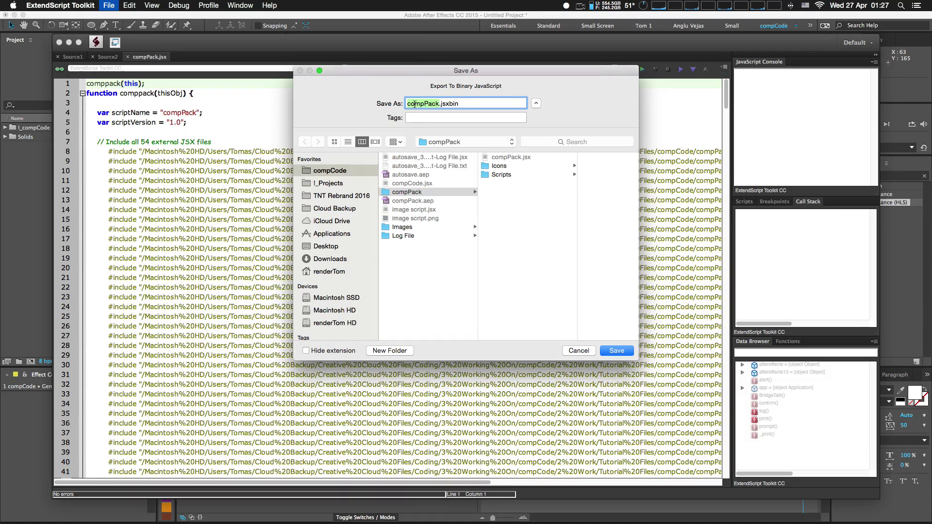
{"action": "key", "text": "Return"}
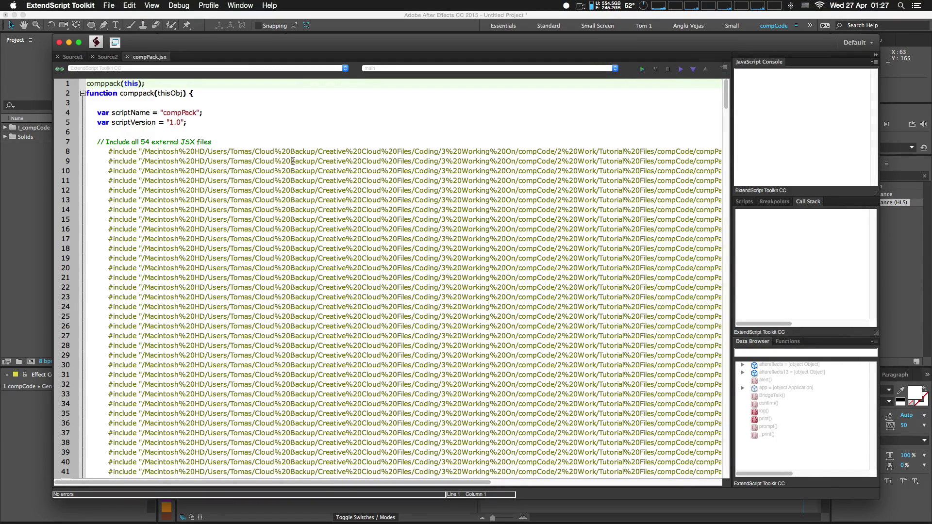
- Inspect the #include lines in compPack.jsx, selecting the include path on line 8
{"action": "scroll", "coordinate": [294, 160], "scroll_direction": "down", "scroll_amount": 12}
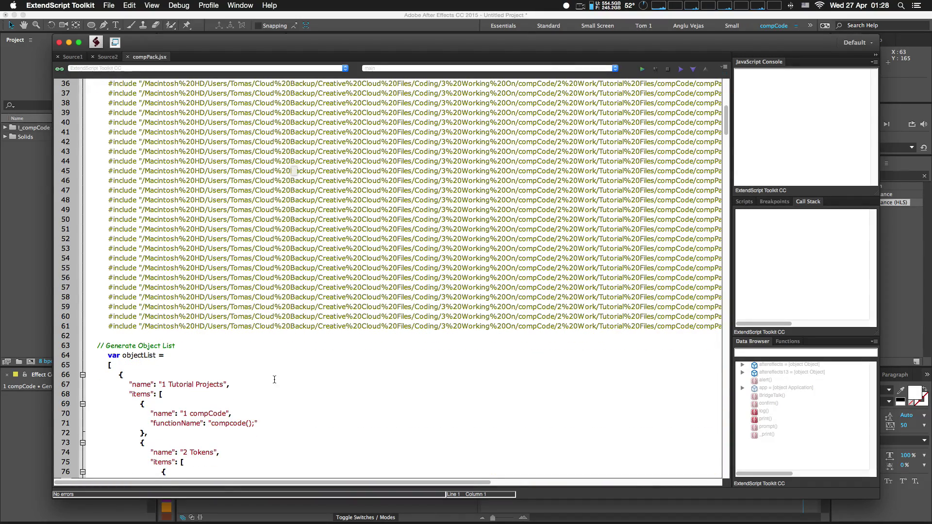
{"action": "scroll", "coordinate": [524, 299], "scroll_direction": "right", "scroll_amount": 15}
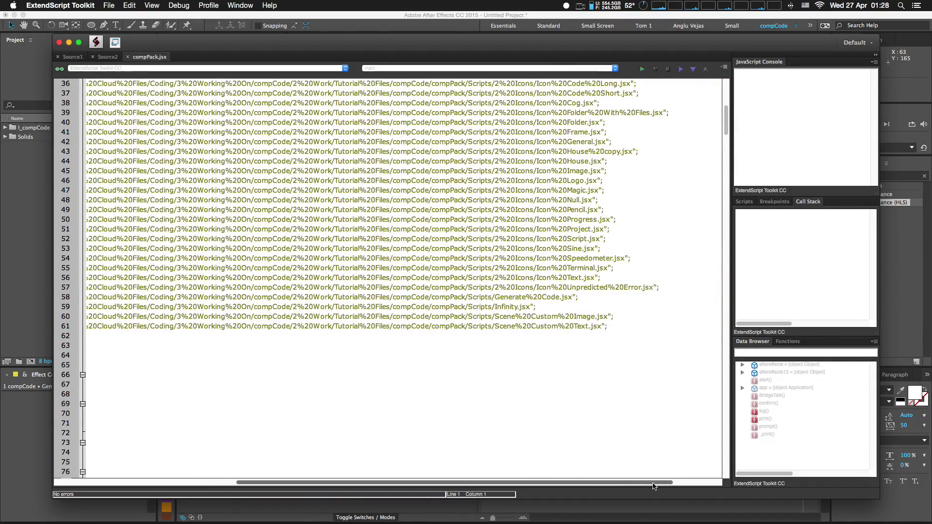
{"action": "left_click_drag", "start_coordinate": [642, 330], "coordinate": [439, 146]}
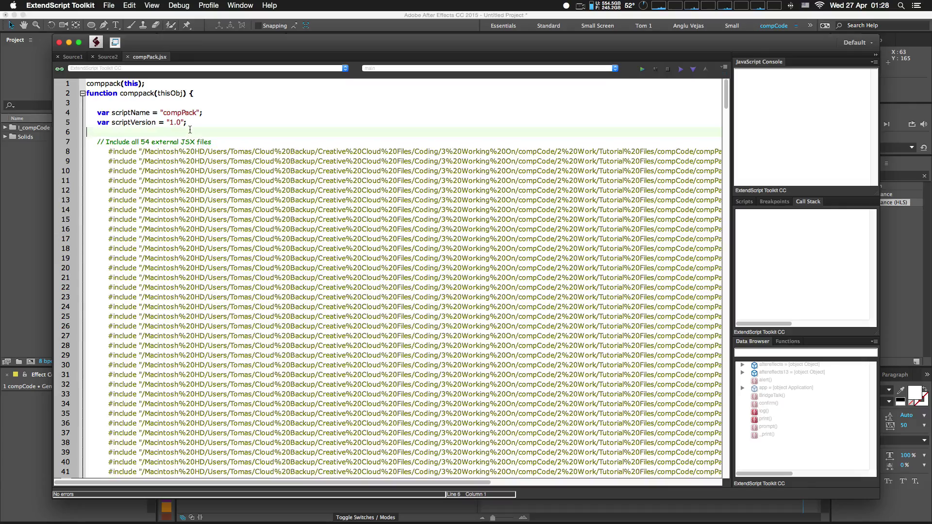
{"action": "left_click", "coordinate": [189, 129]}
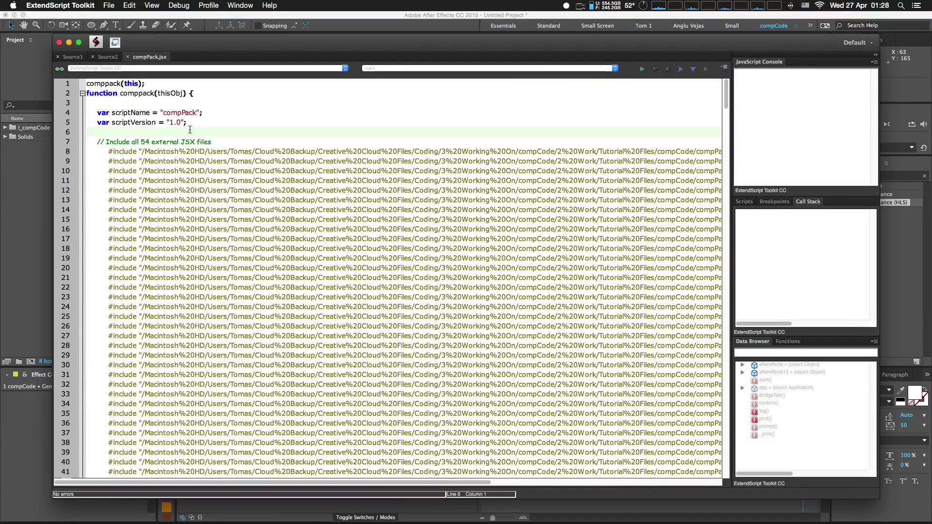
{"action": "left_click_drag", "start_coordinate": [108, 152], "coordinate": [745, 148]}
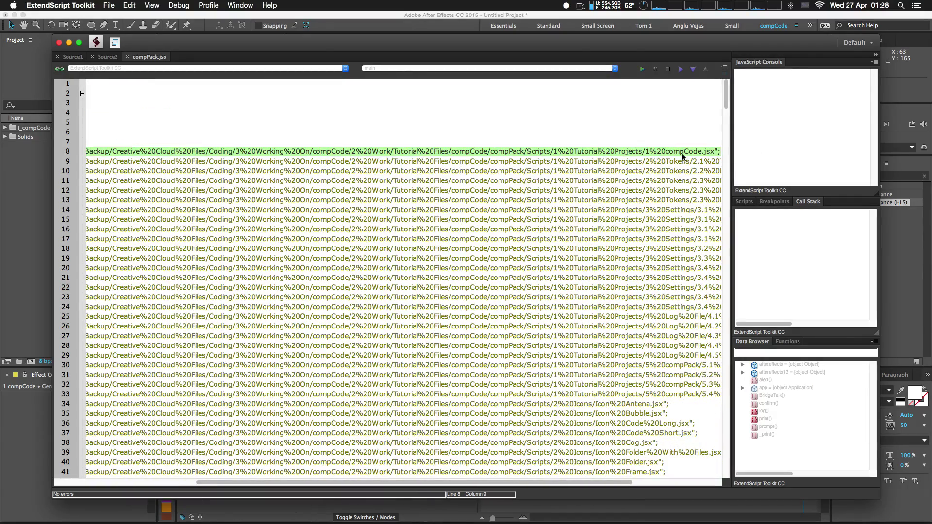
- Compare the 4.3 MB compPack.jsxbin with the 34 KB compPack.jsx, then return to After Effects
{"action": "key", "text": "super+Tab"}
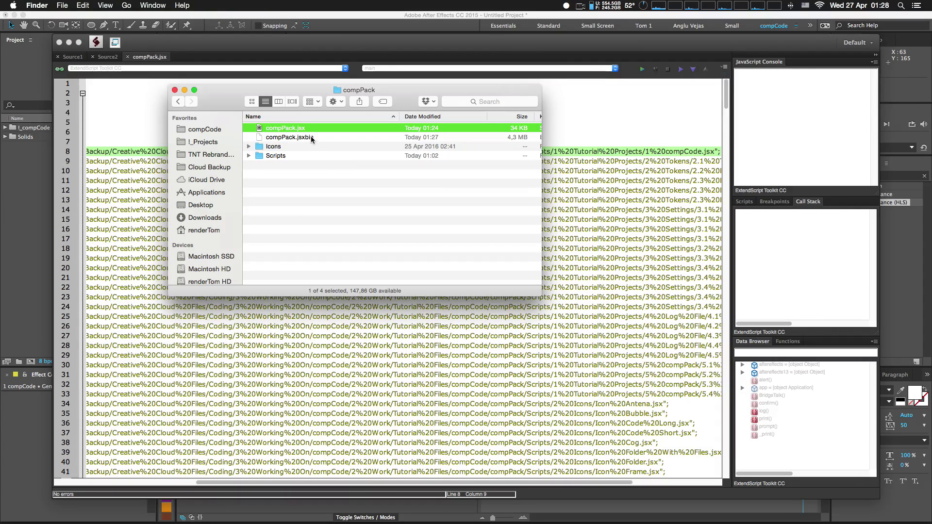
{"action": "left_click", "coordinate": [311, 137]}
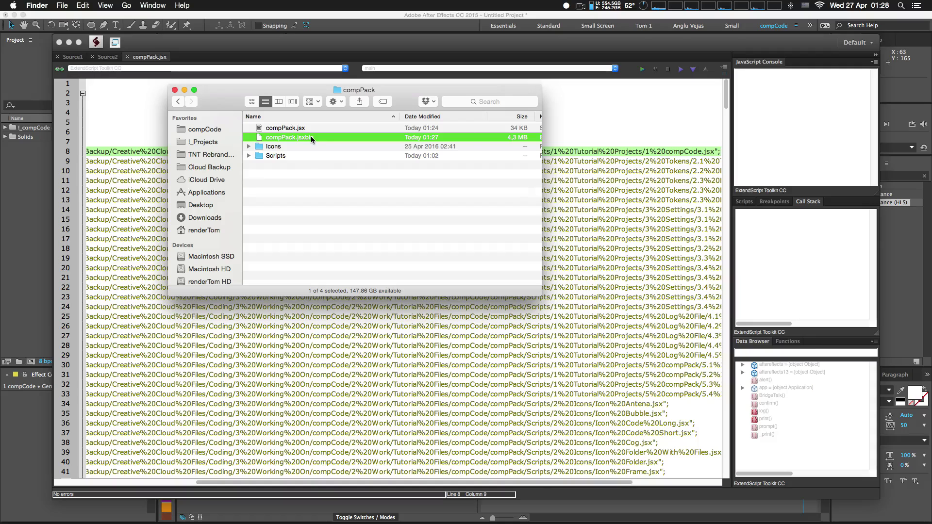
{"action": "left_click", "coordinate": [332, 127]}
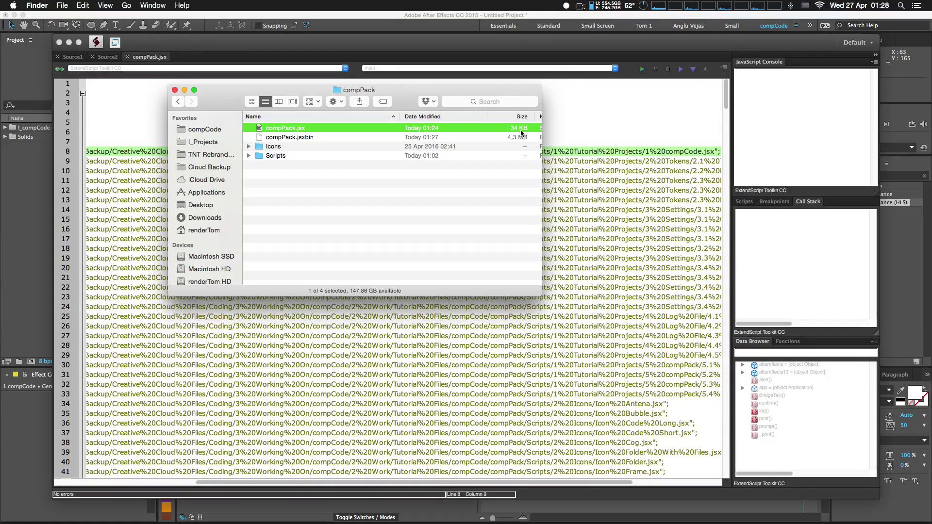
{"action": "left_click", "coordinate": [348, 138]}
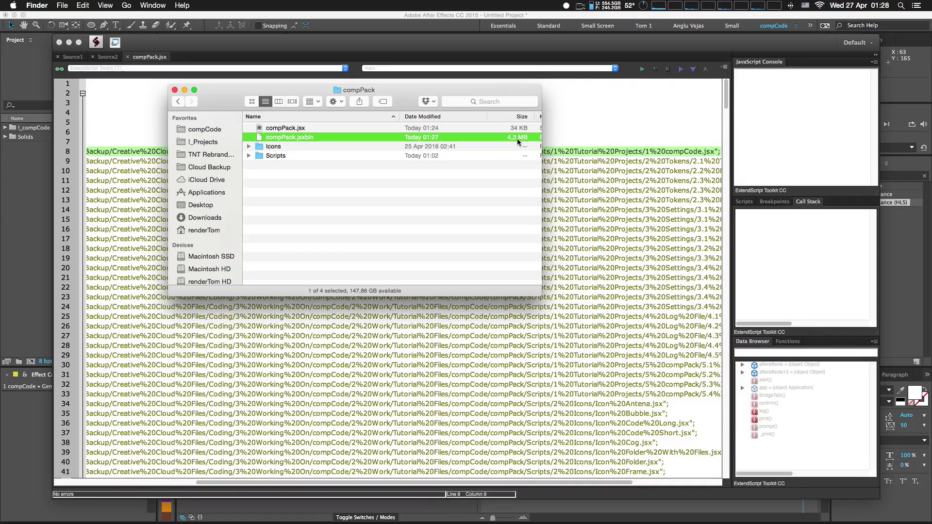
{"action": "key", "text": "super+Tab"}
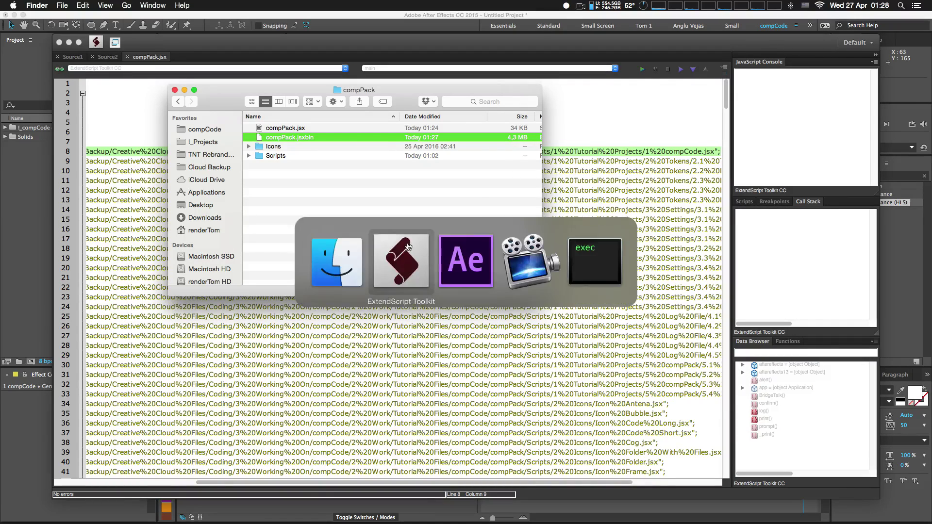
{"action": "key", "text": "super+Tab"}
{"action": "key", "text": "super+Tab"}
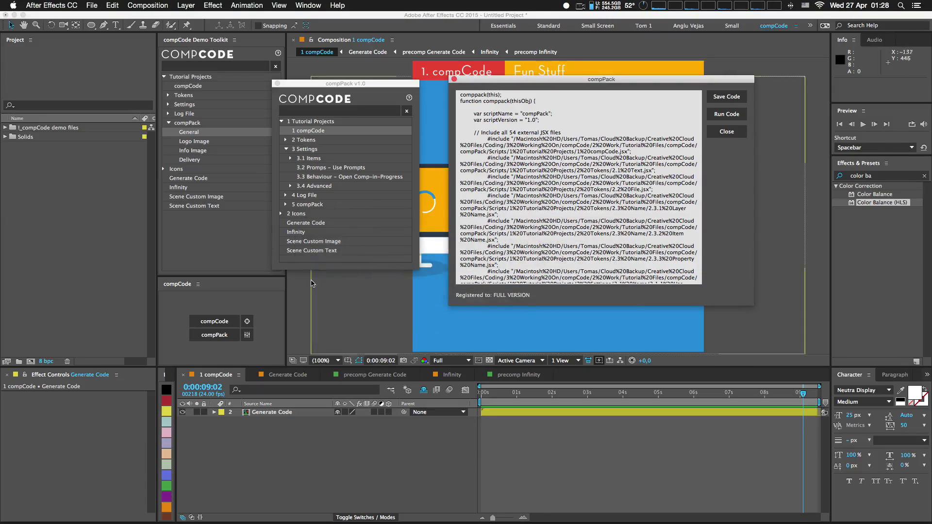
- Close the old compPack windows, run compPack.jsxbin, and move and widen the new compPack v1.0 panel
{"action": "left_click", "coordinate": [277, 83]}
{"action": "left_click", "coordinate": [727, 132]}
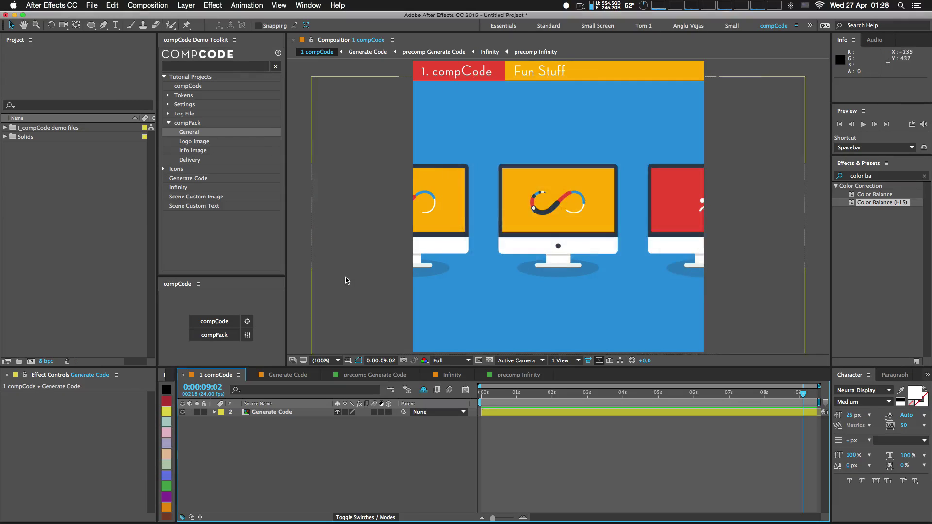
{"action": "left_click", "coordinate": [246, 322]}
{"action": "left_click", "coordinate": [483, 107]}
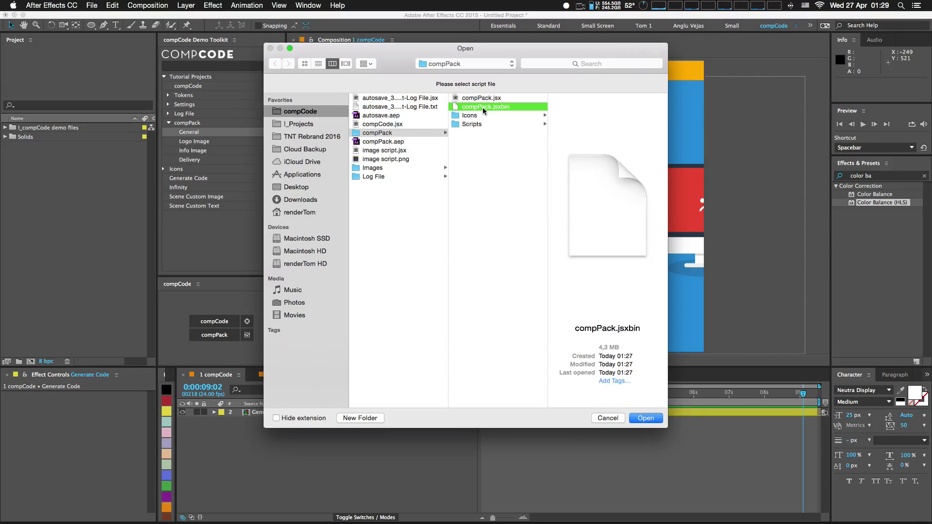
{"action": "double_click", "coordinate": [483, 106]}
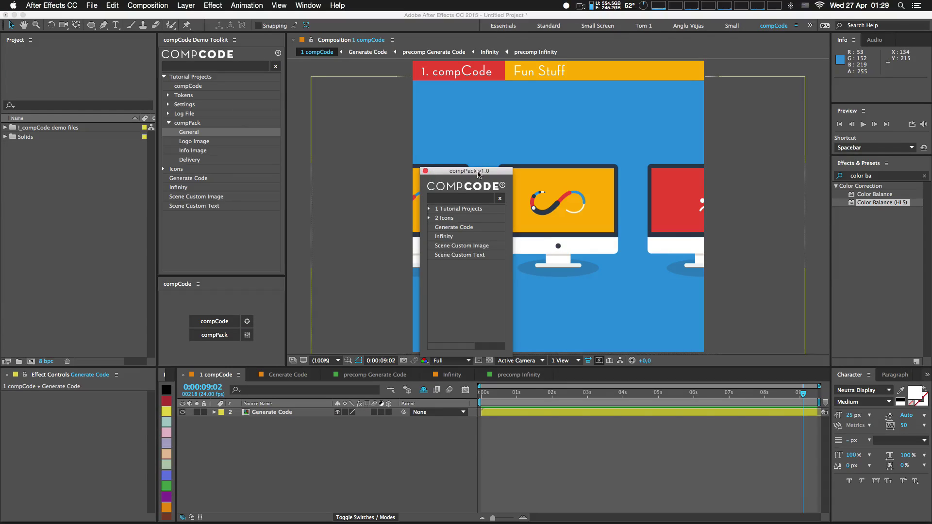
{"action": "left_click_drag", "start_coordinate": [478, 174], "coordinate": [387, 90]}
{"action": "left_click_drag", "start_coordinate": [420, 157], "coordinate": [486, 156]}
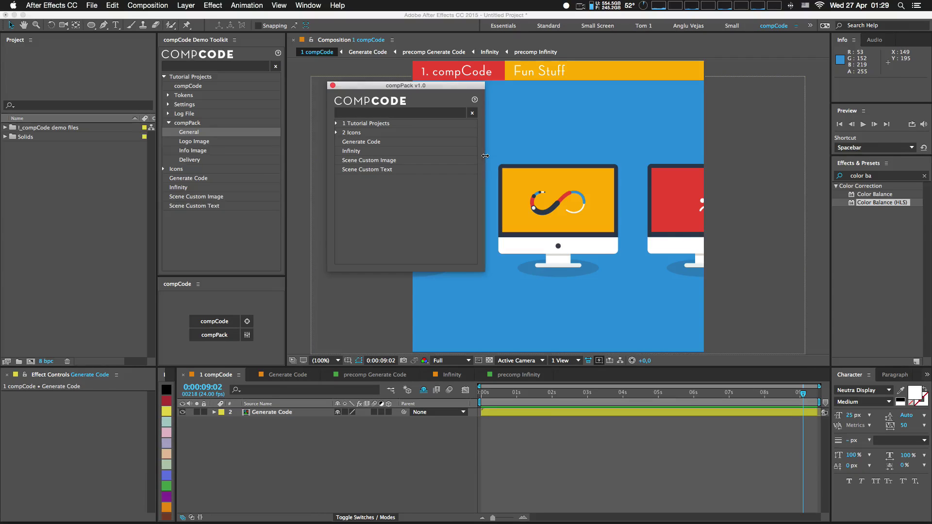